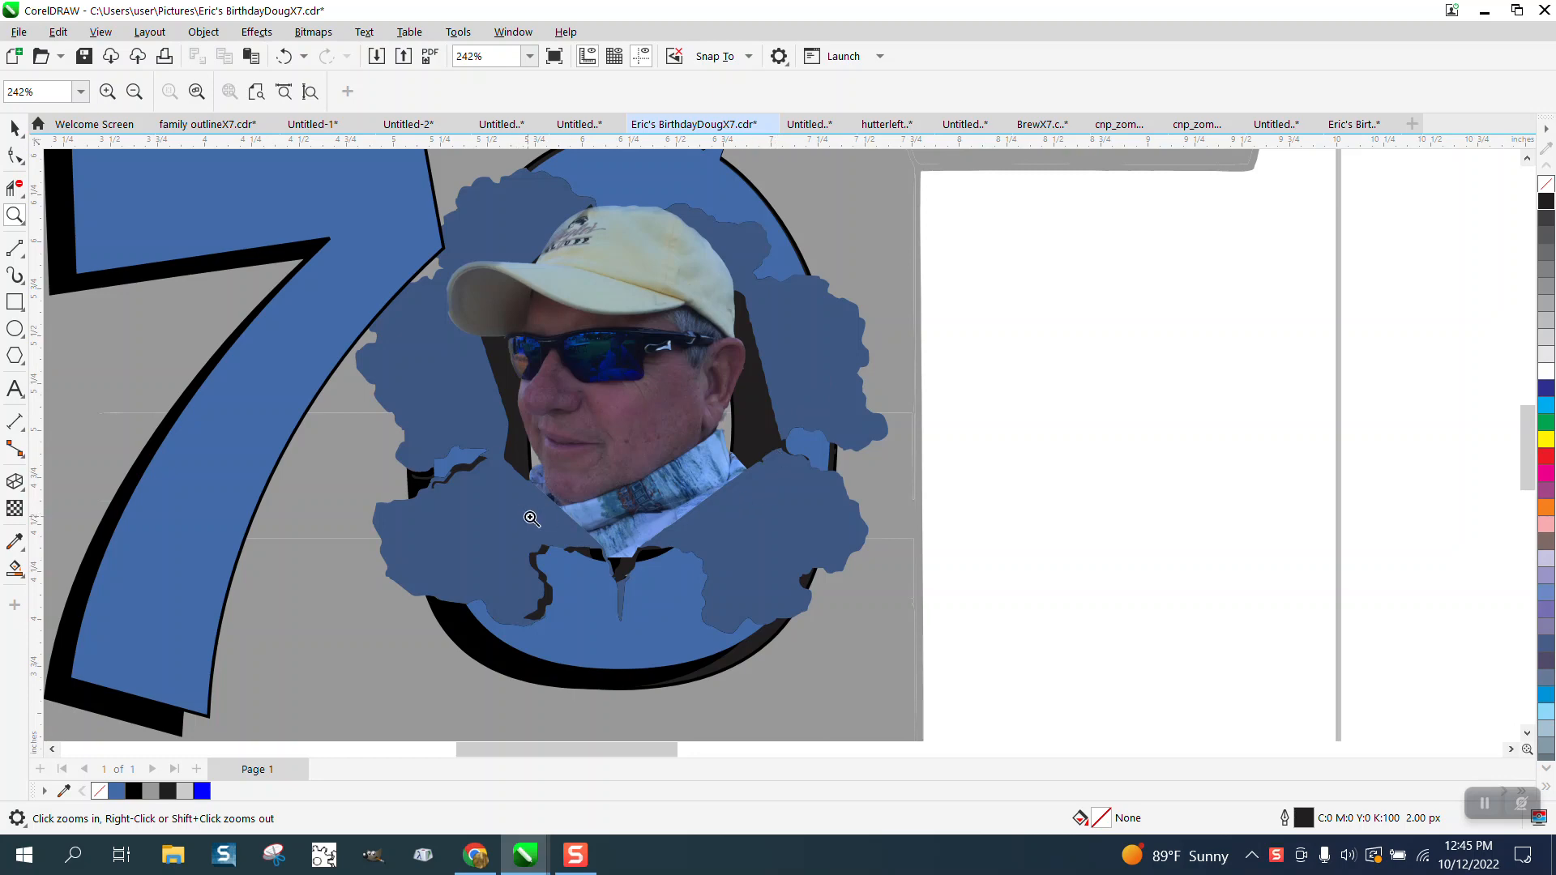
Step: Move the cut-out photo of the man's head away from beneath the blue 0 to the empty area at its lower left
{"action": "scroll", "coordinate": [628, 411], "scroll_direction": "down", "scroll_amount": 1}
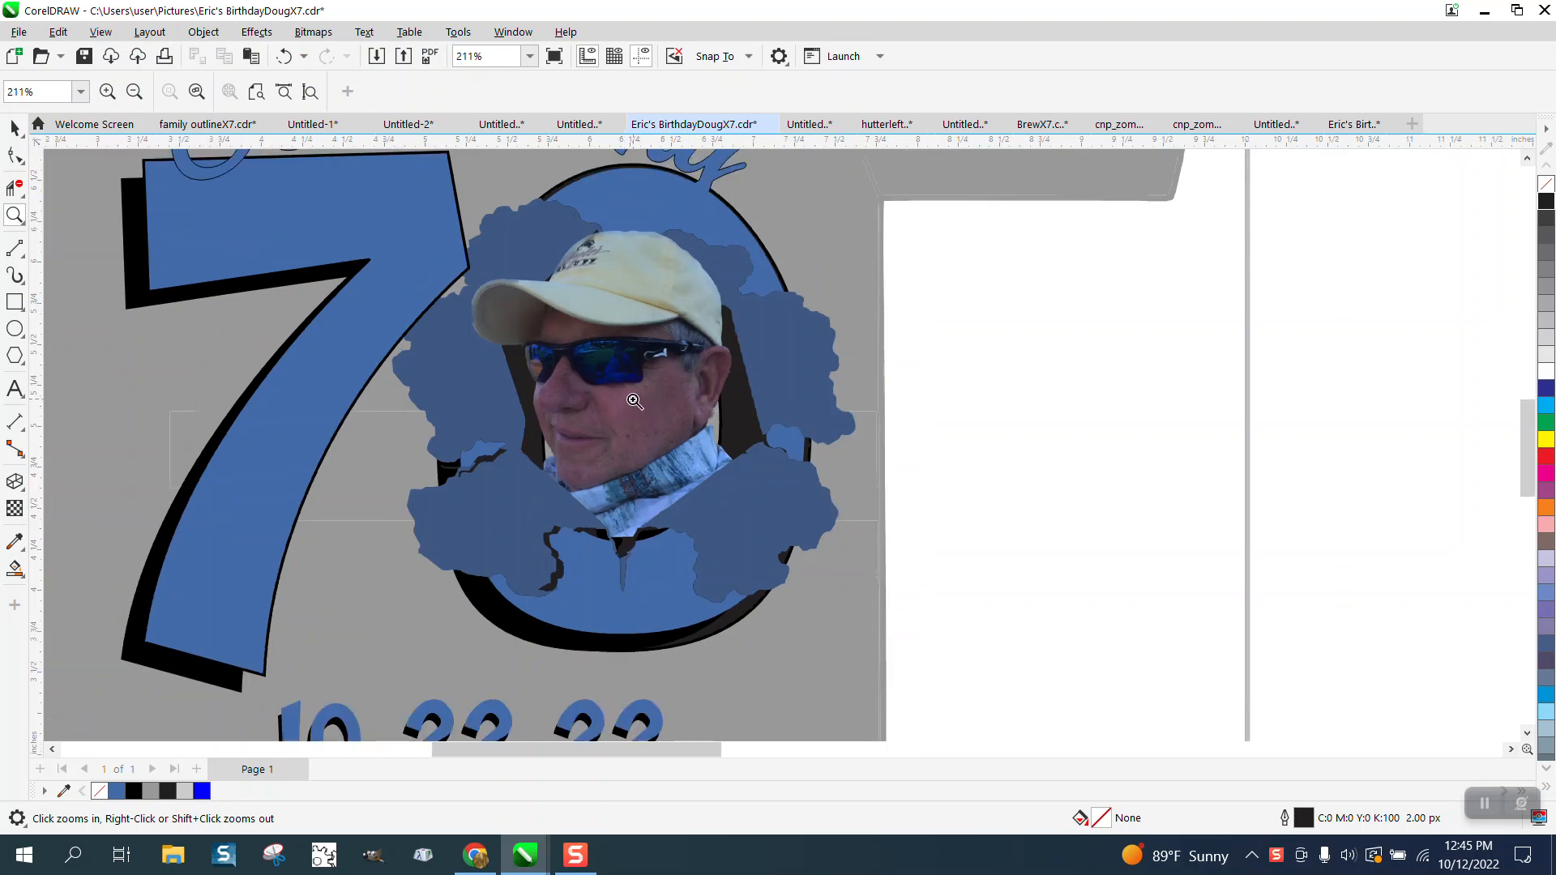
{"action": "scroll", "coordinate": [627, 410], "scroll_direction": "down", "scroll_amount": 5}
{"action": "scroll", "coordinate": [560, 403], "scroll_direction": "down", "scroll_amount": 2}
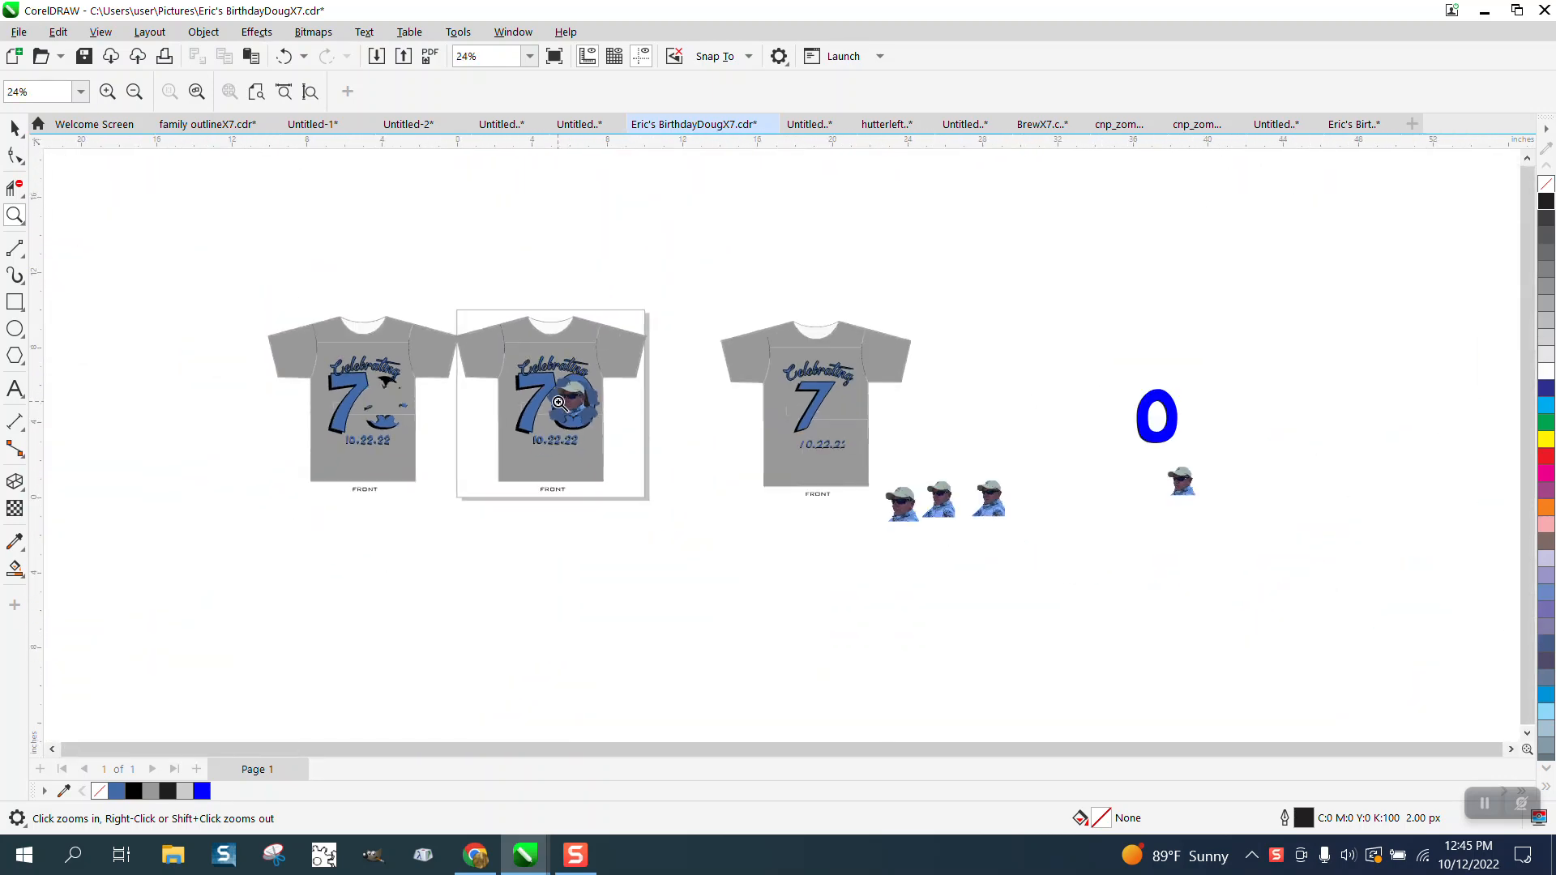
{"action": "left_click_drag", "start_coordinate": [910, 361], "coordinate": [1193, 505]}
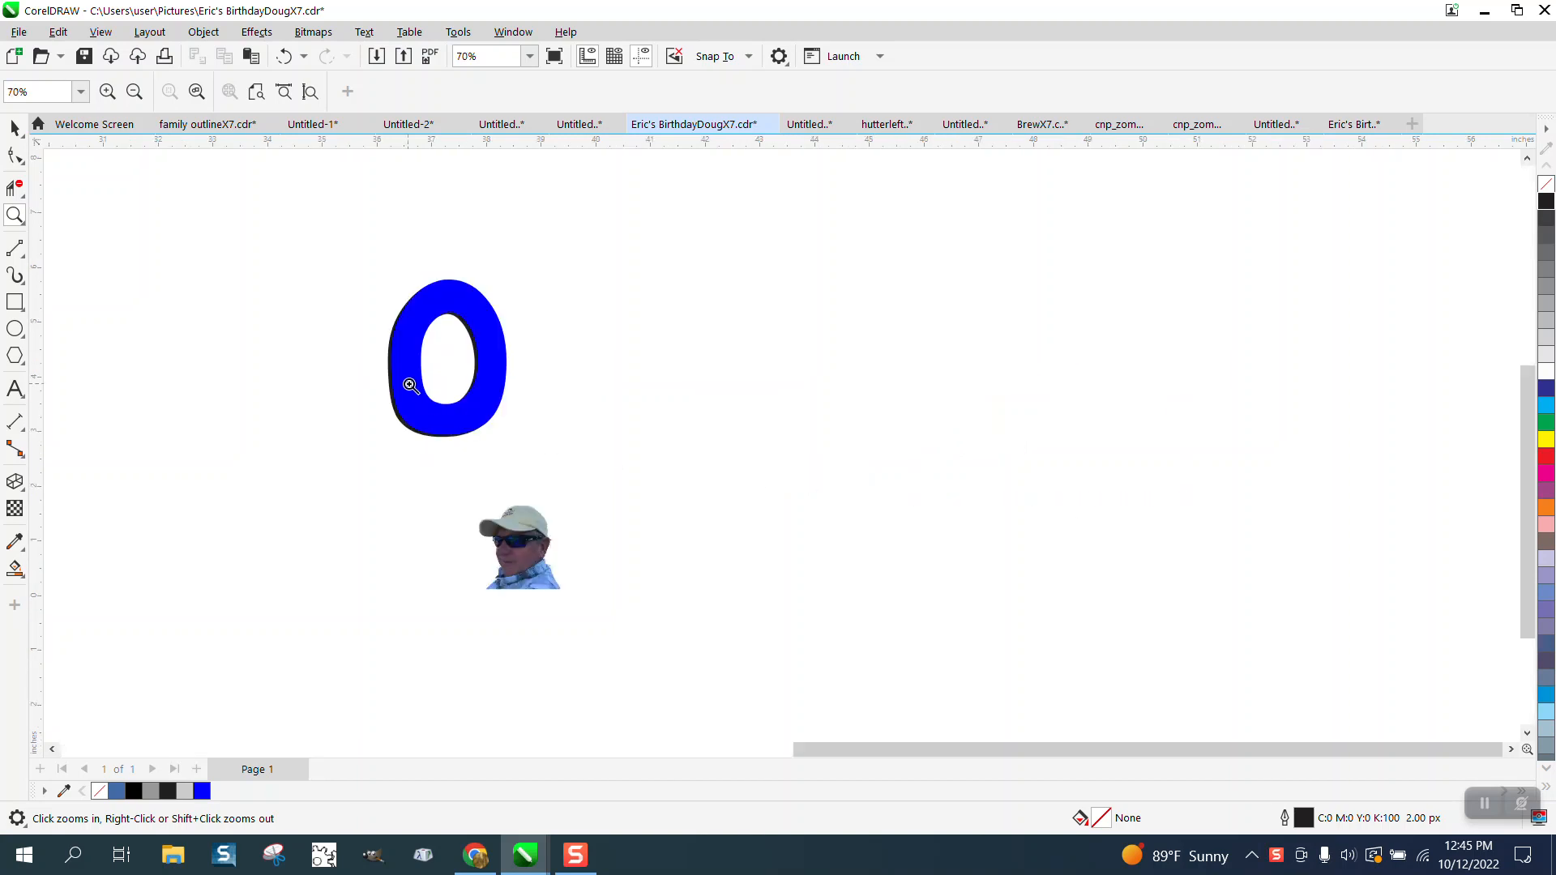
{"action": "left_click", "coordinate": [15, 127]}
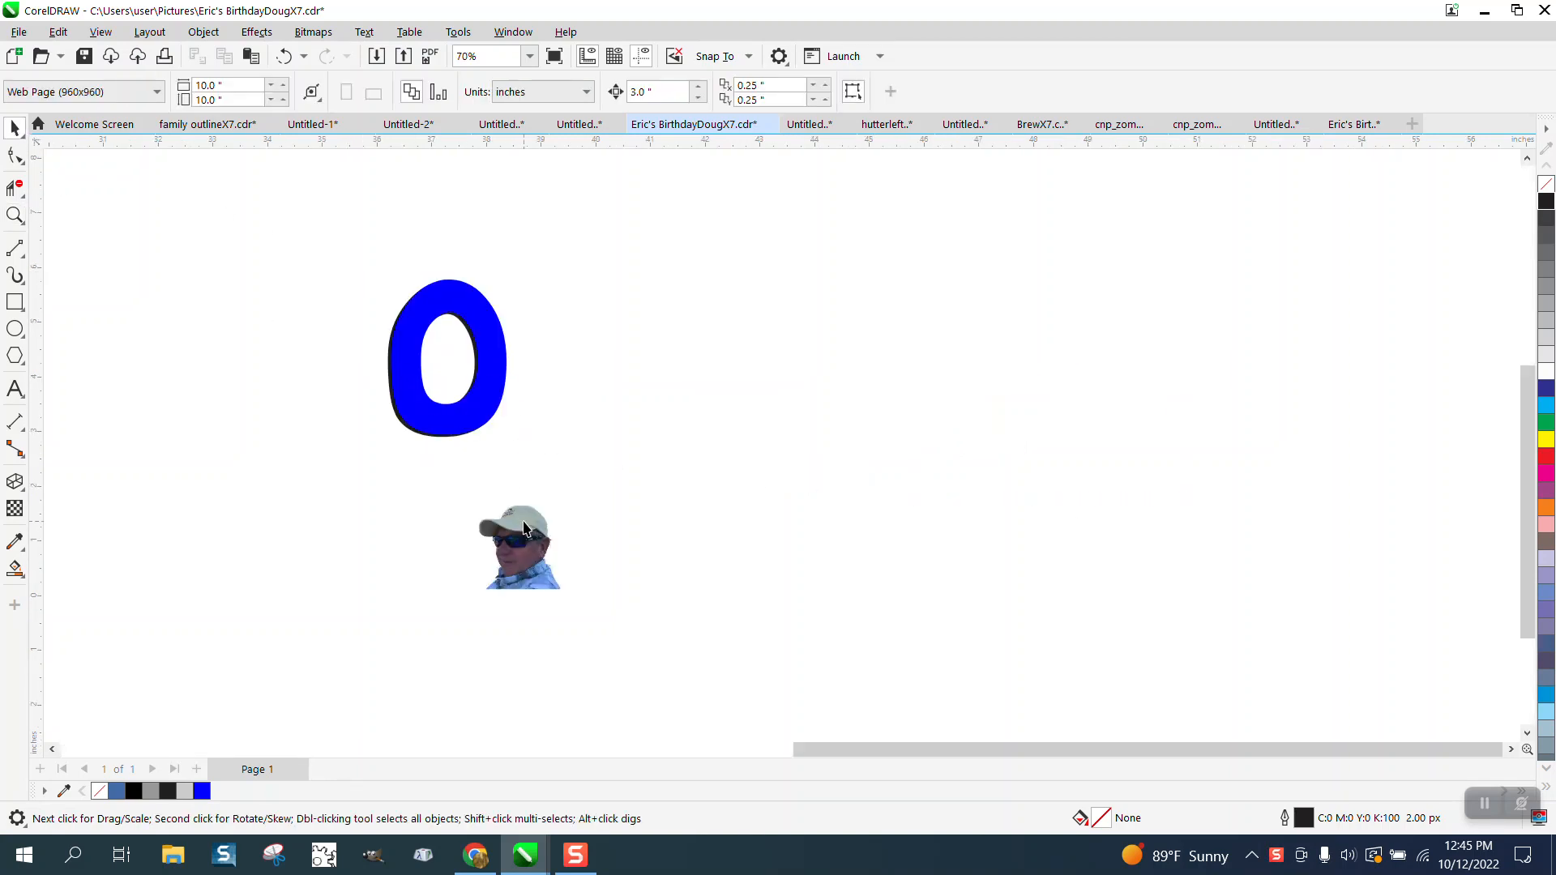
{"action": "left_click_drag", "start_coordinate": [523, 529], "coordinate": [332, 577]}
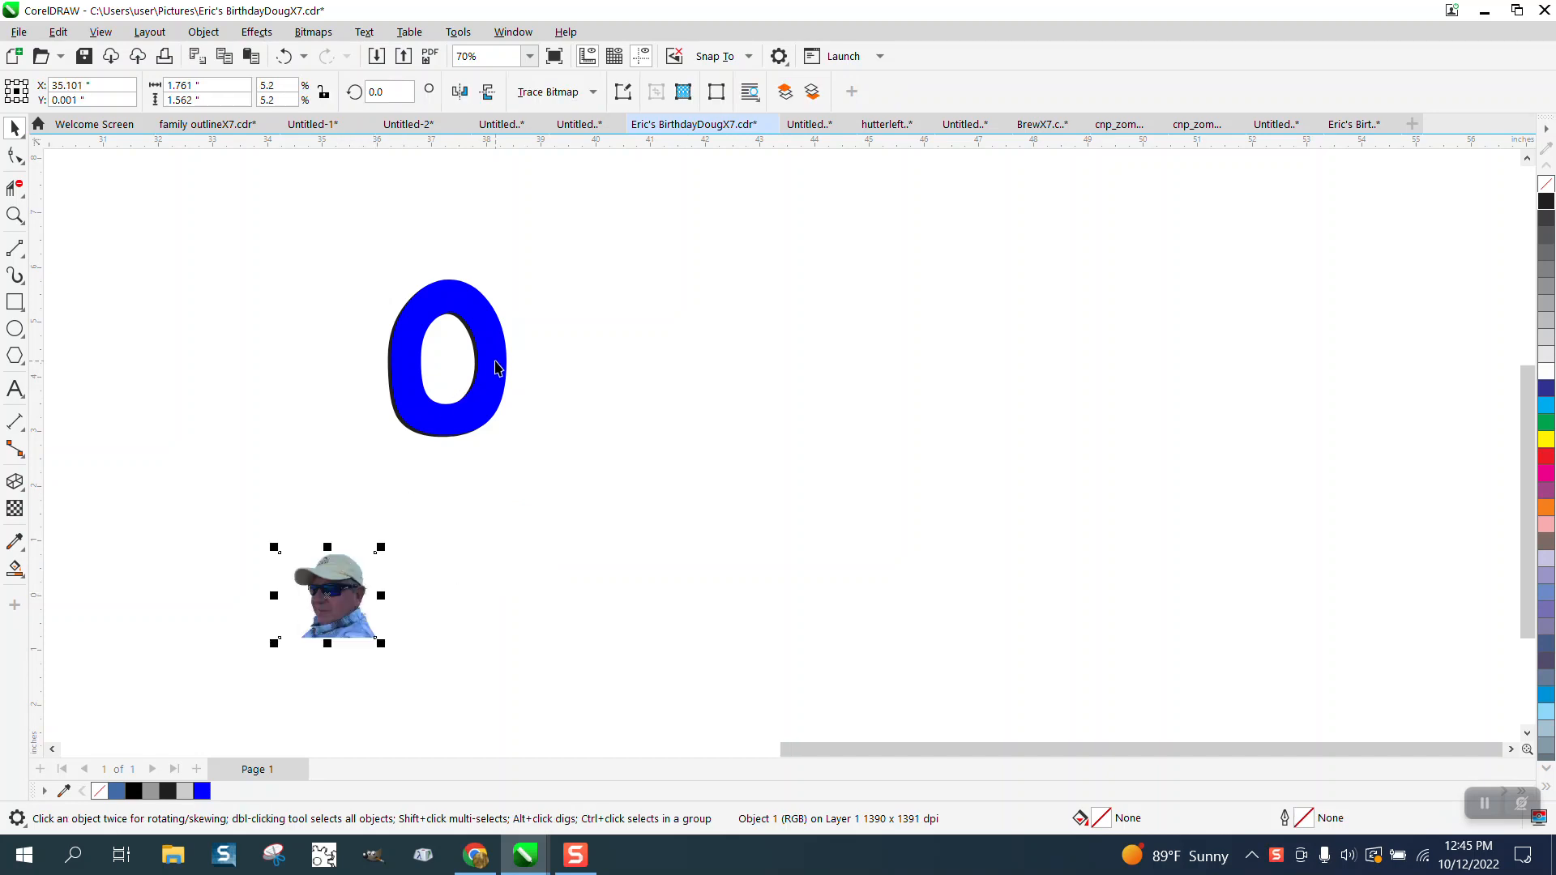
Step: Duplicate the blue 0 and give the copy no fill and a black outline
{"action": "left_click", "coordinate": [496, 363]}
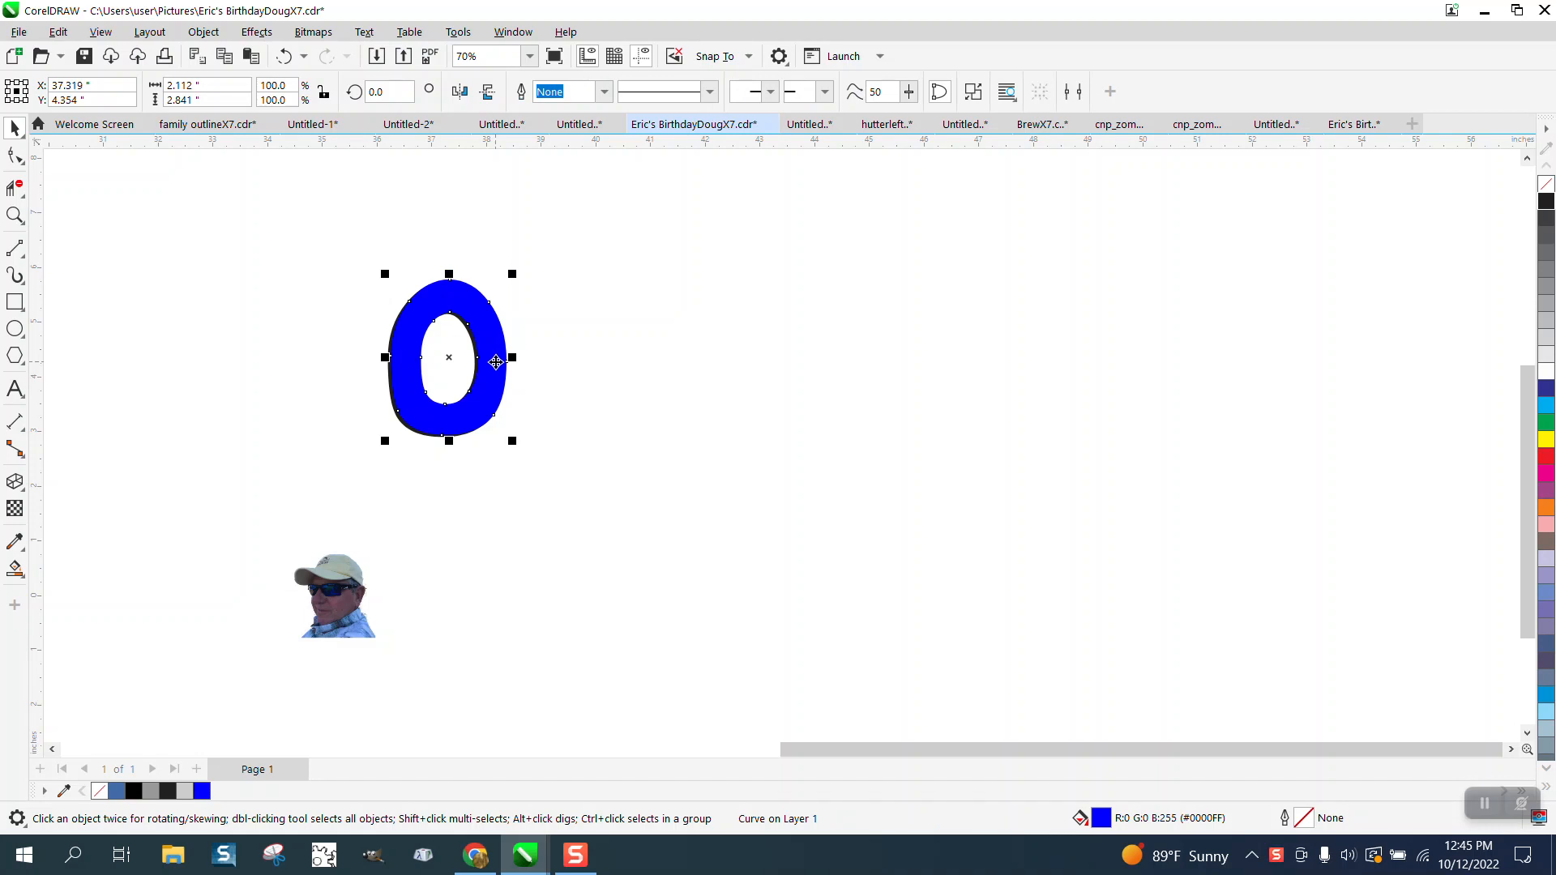
{"action": "key", "text": "ctrl+d"}
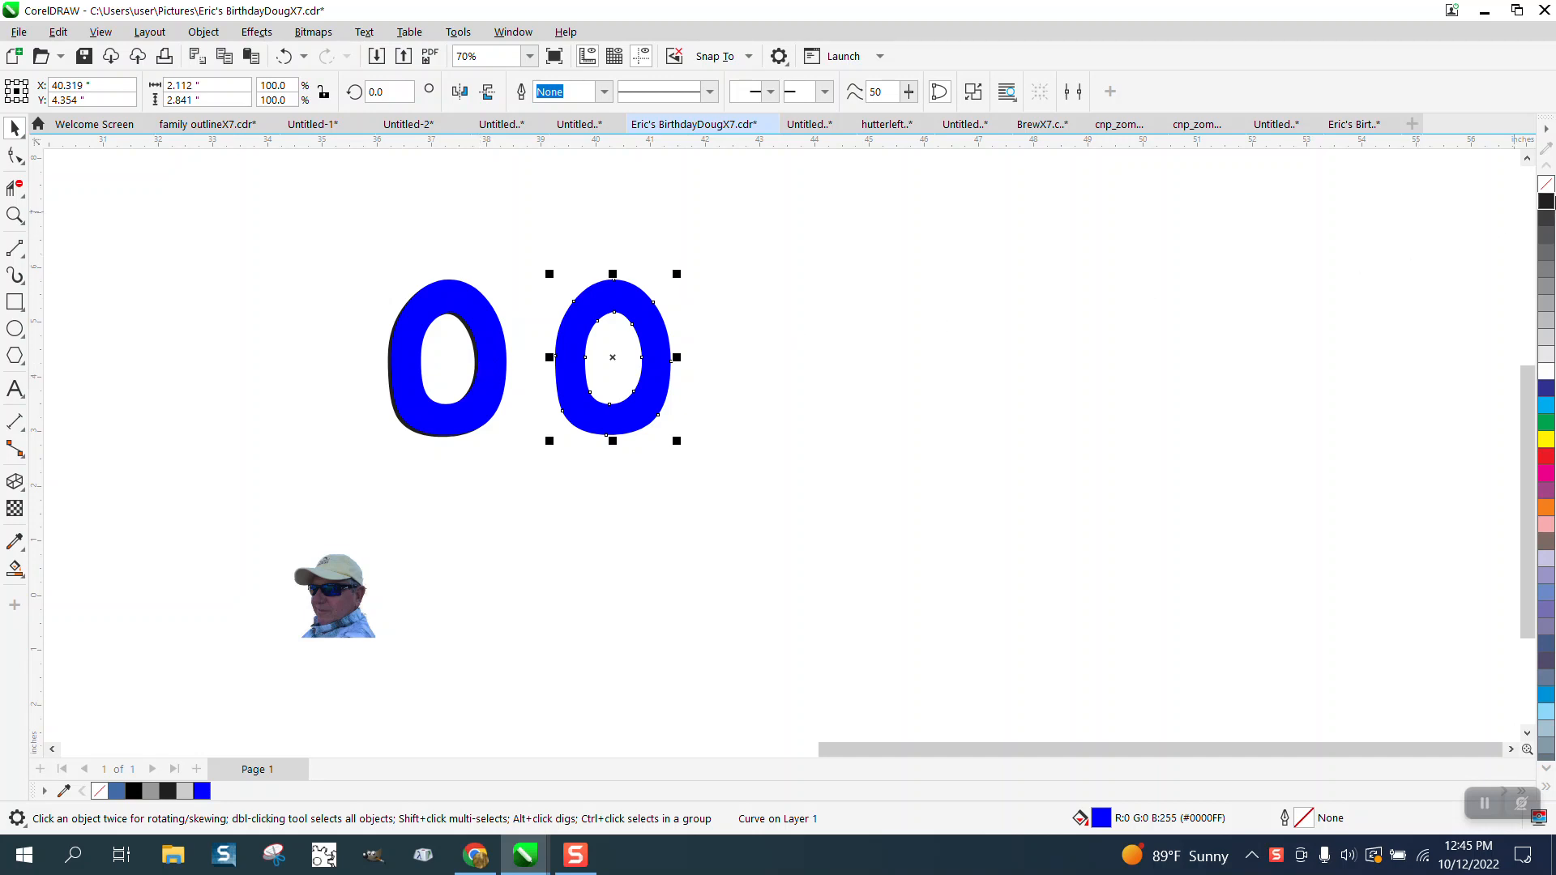
{"action": "left_click", "coordinate": [1547, 184]}
{"action": "right_click", "coordinate": [1548, 204]}
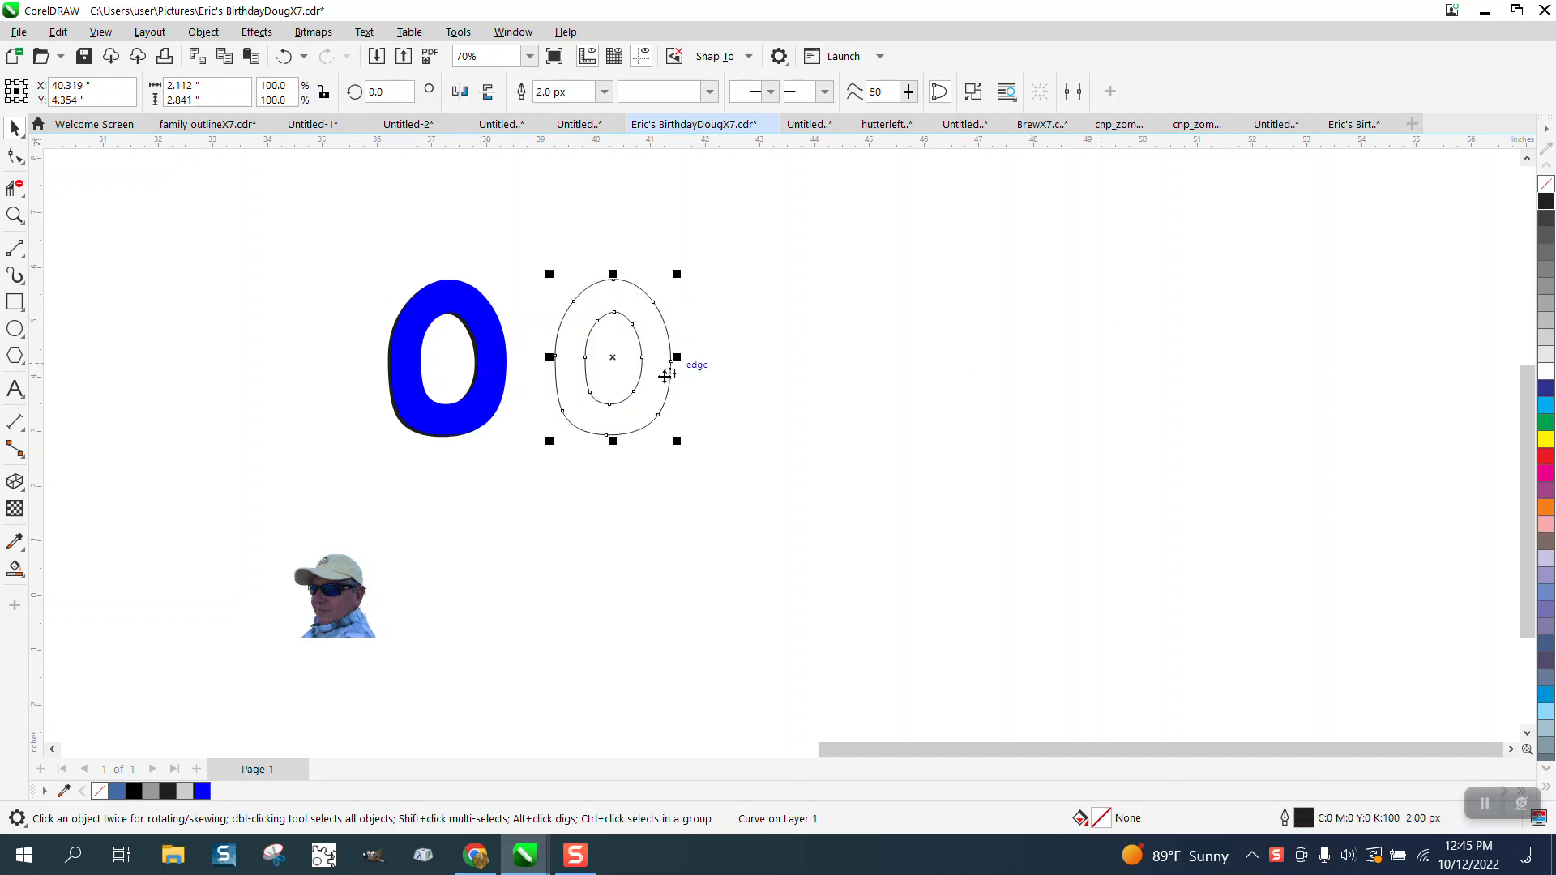
Step: Draw nine pointed zigzag spikes with the 2-Point Line tool, running outward from the inner oval of the outlined 0
{"action": "left_click", "coordinate": [15, 219]}
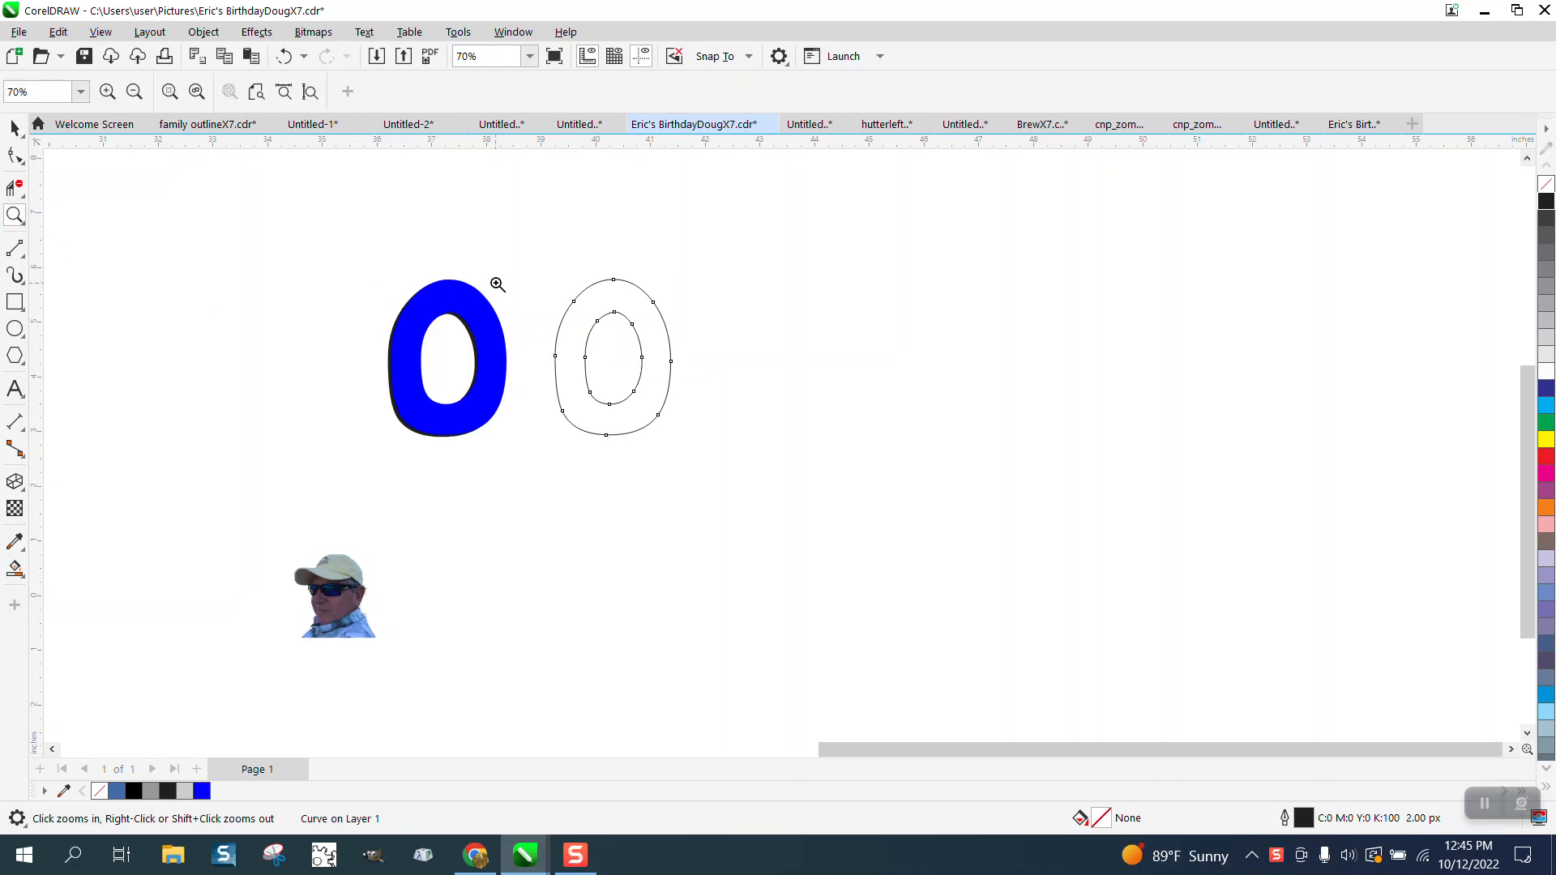
{"action": "left_click_drag", "start_coordinate": [511, 257], "coordinate": [777, 498]}
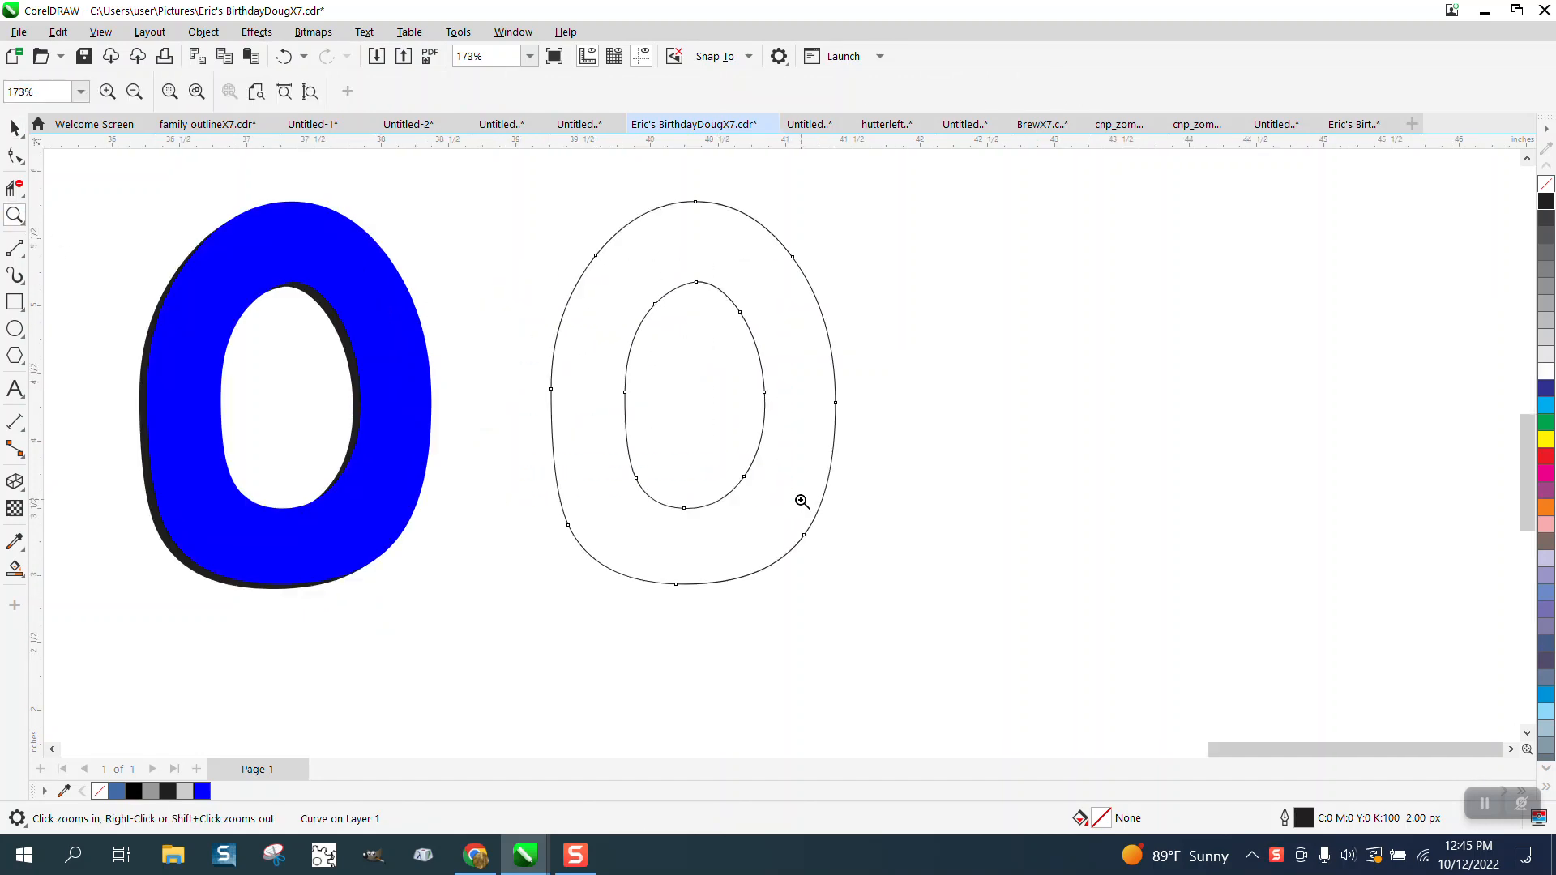
{"action": "left_click", "coordinate": [17, 249]}
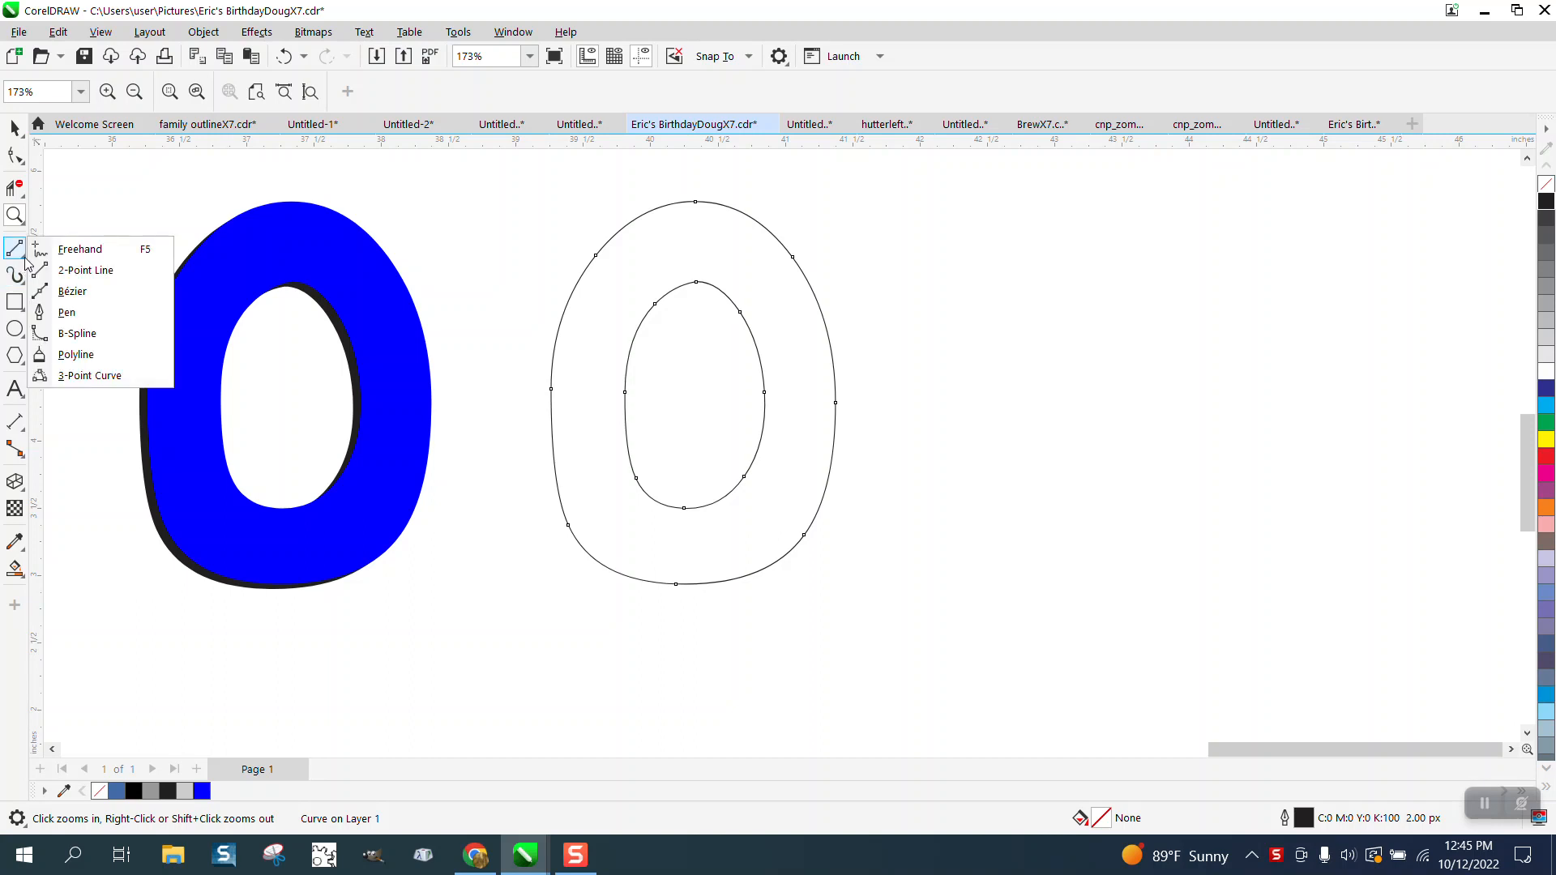
{"action": "left_click", "coordinate": [92, 272]}
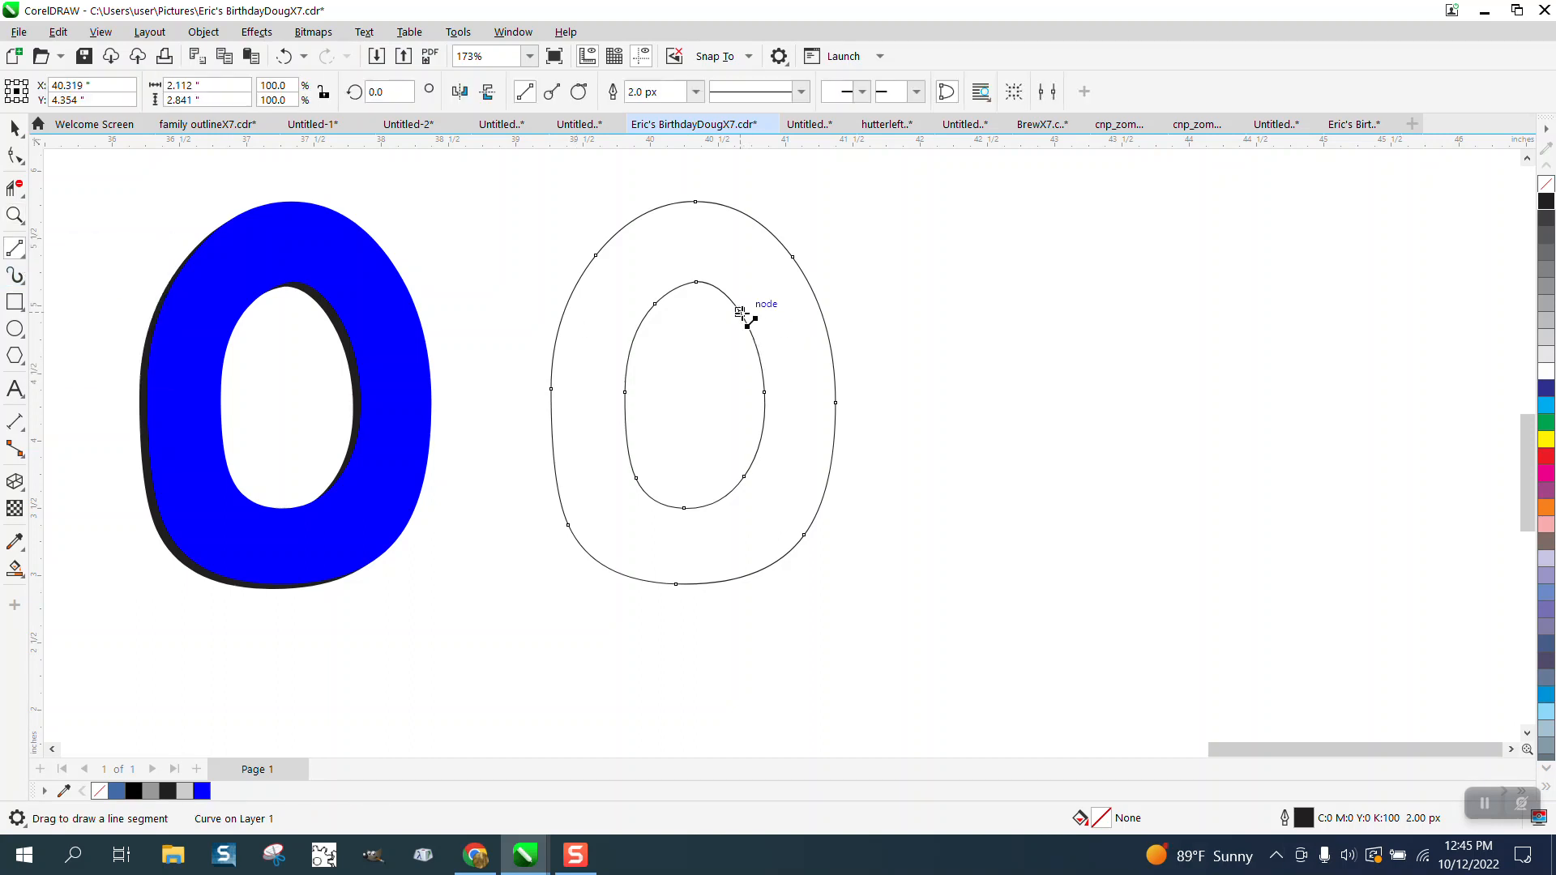
{"action": "mouse_move", "coordinate": [743, 314]}
{"action": "left_mouse_down"}
{"action": "mouse_move", "coordinate": [771, 243]}
{"action": "mouse_move", "coordinate": [705, 287]}
{"action": "mouse_move", "coordinate": [685, 216]}
{"action": "mouse_move", "coordinate": [657, 305]}
{"action": "mouse_move", "coordinate": [594, 266]}
{"action": "mouse_move", "coordinate": [629, 360]}
{"action": "mouse_move", "coordinate": [538, 423]}
{"action": "mouse_move", "coordinate": [643, 452]}
{"action": "mouse_move", "coordinate": [573, 531]}
{"action": "mouse_move", "coordinate": [665, 504]}
{"action": "mouse_move", "coordinate": [665, 596]}
{"action": "mouse_move", "coordinate": [726, 507]}
{"action": "mouse_move", "coordinate": [809, 546]}
{"action": "mouse_move", "coordinate": [758, 449]}
{"action": "mouse_move", "coordinate": [861, 403]}
{"action": "mouse_move", "coordinate": [764, 380]}
{"action": "mouse_move", "coordinate": [828, 288]}
{"action": "mouse_move", "coordinate": [740, 311]}
{"action": "left_mouse_up"}
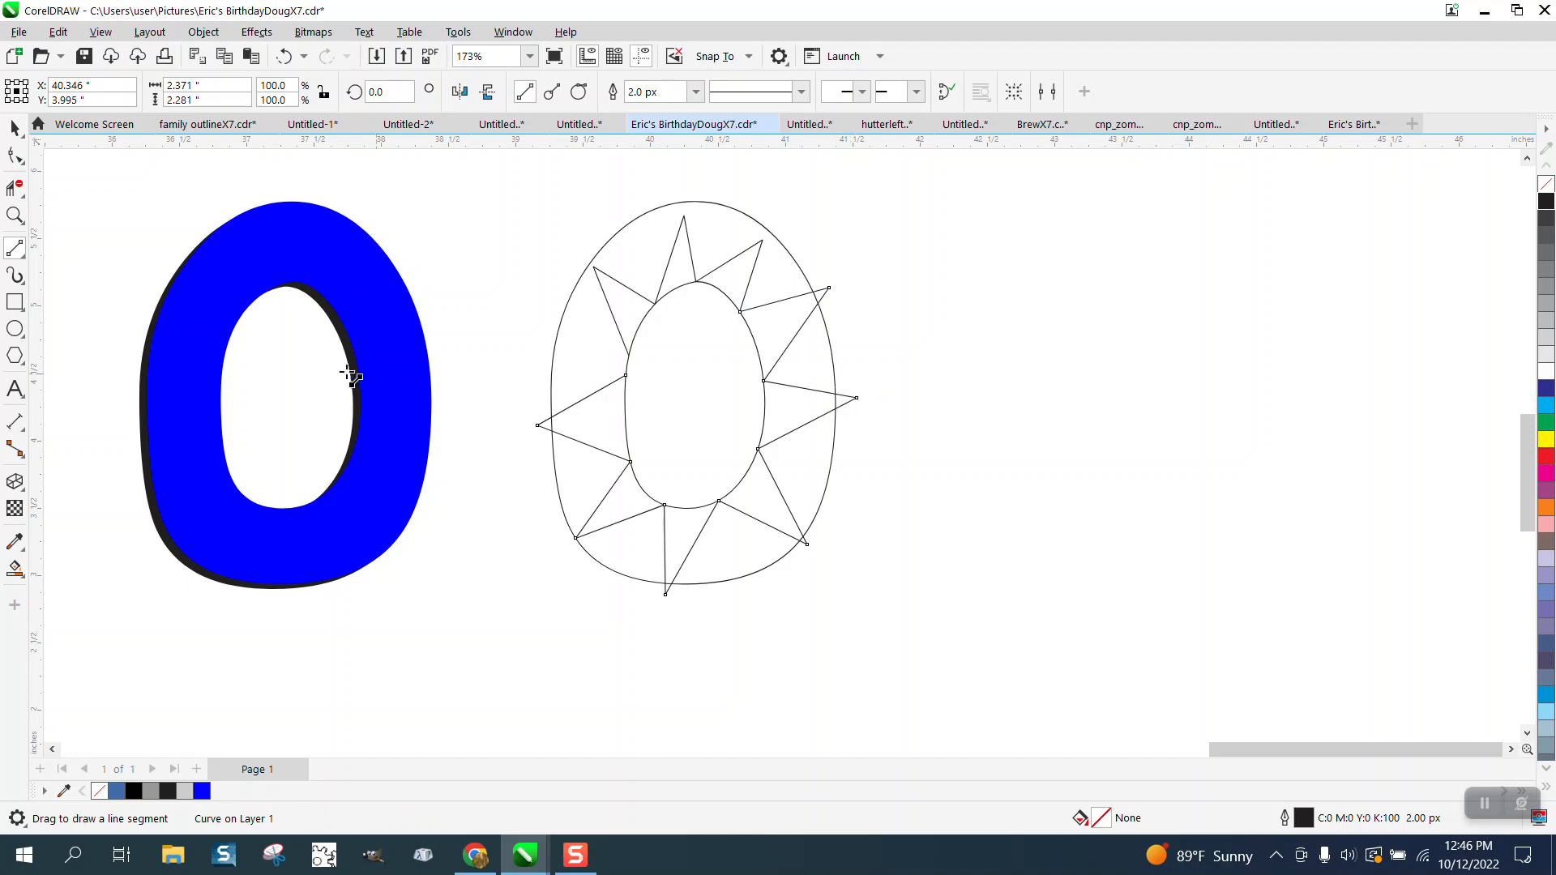
{"action": "left_click", "coordinate": [13, 126]}
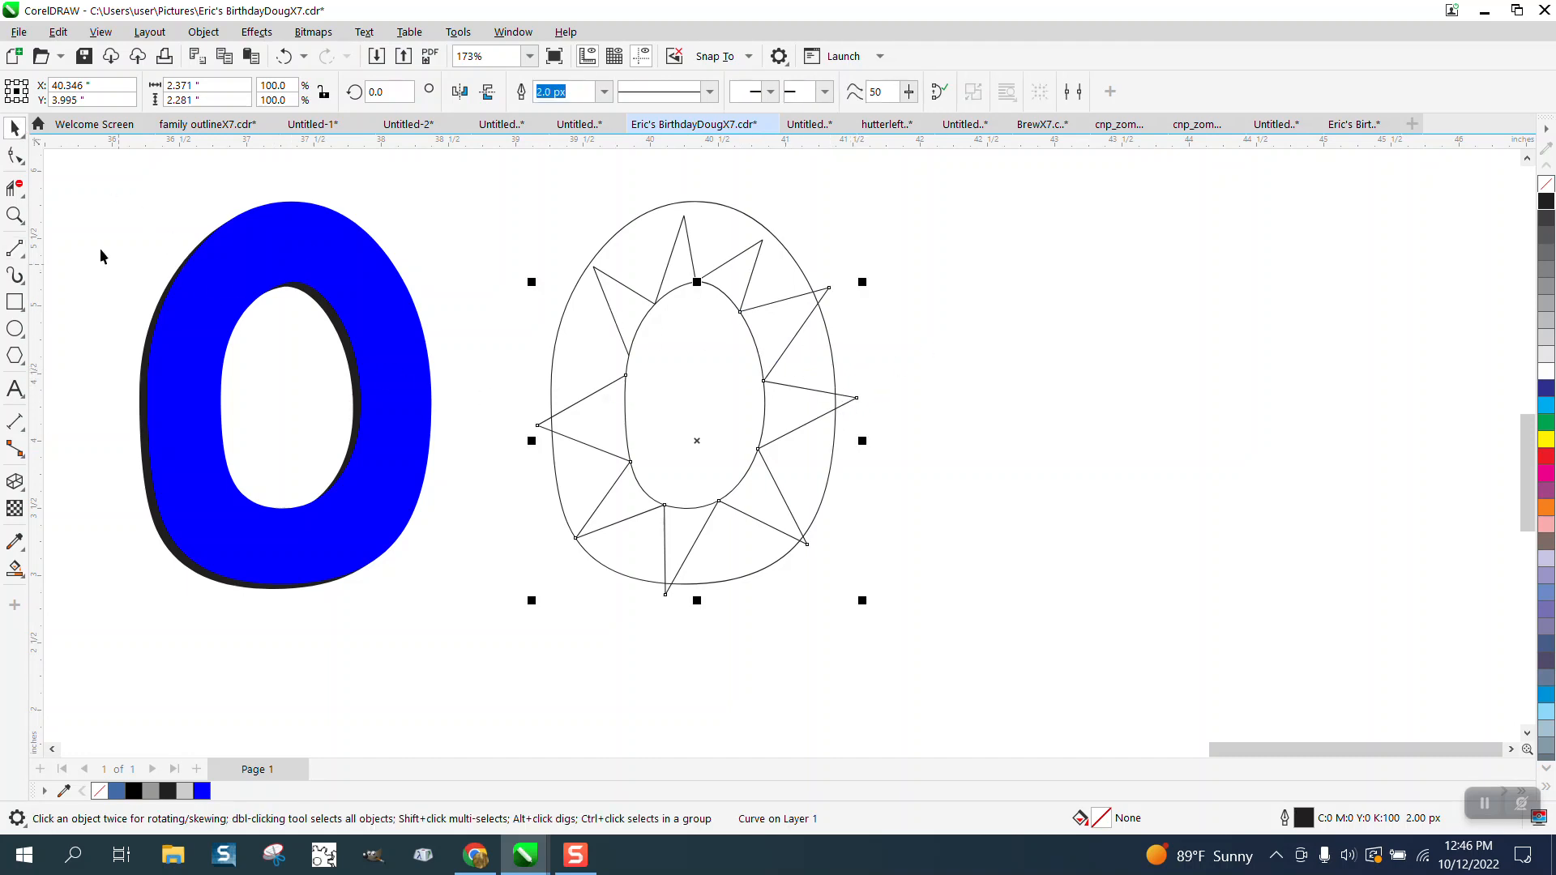
{"action": "left_click", "coordinate": [15, 215]}
{"action": "left_click_drag", "start_coordinate": [965, 416], "coordinate": [963, 415]}
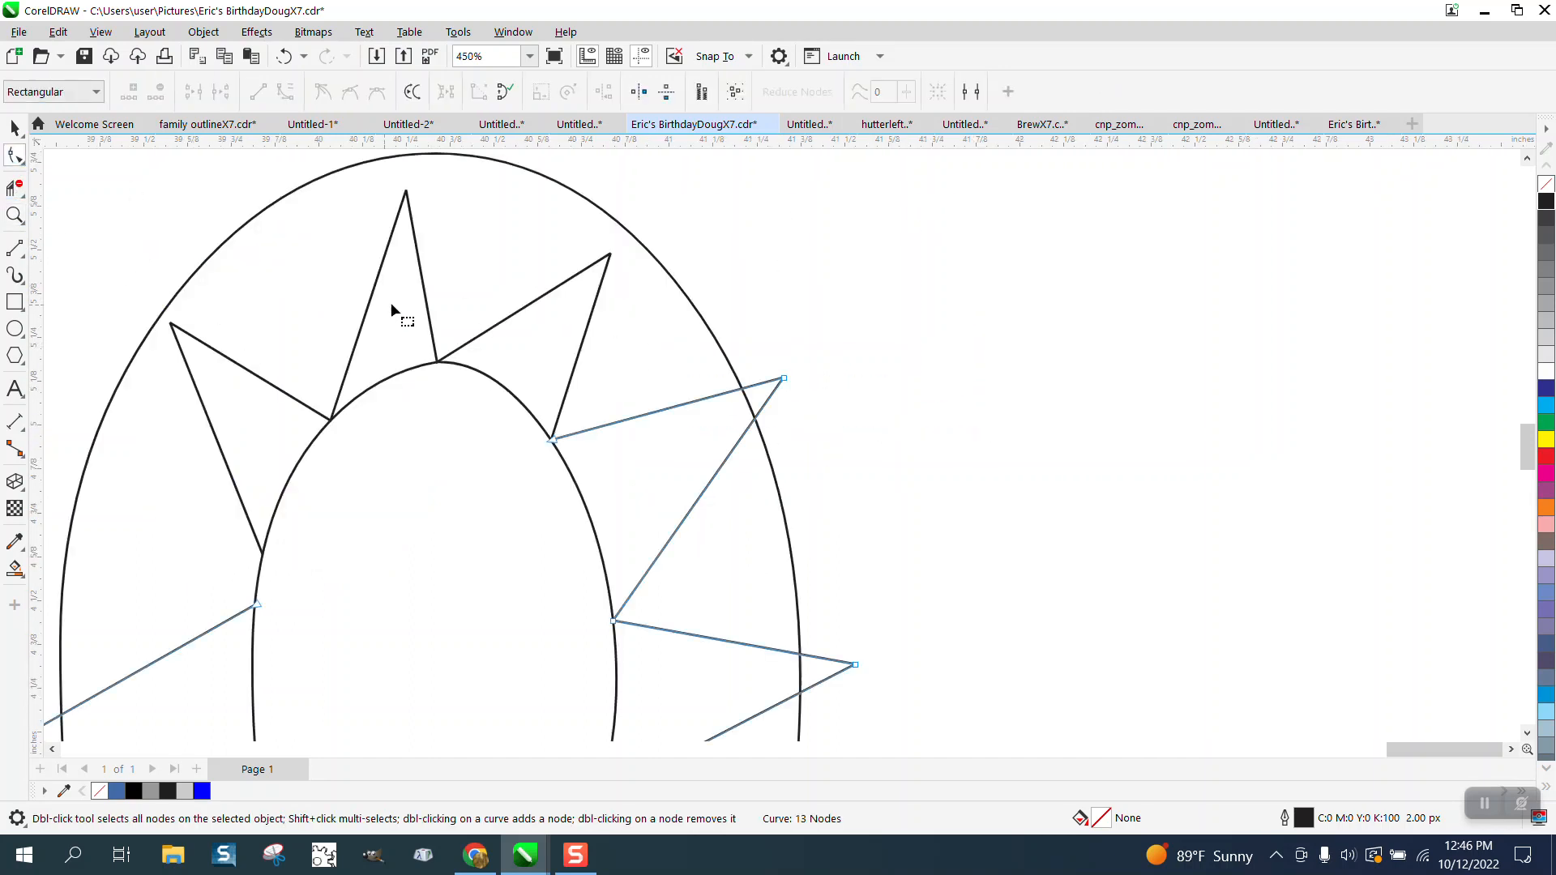
{"action": "scroll", "coordinate": [535, 398], "scroll_direction": "down", "scroll_amount": 2}
{"action": "scroll", "coordinate": [284, 240], "scroll_direction": "down", "scroll_amount": 1}
Step: Set the outline width of the outlined 0 and its spike lines to Hairline
{"action": "left_click", "coordinate": [8, 130]}
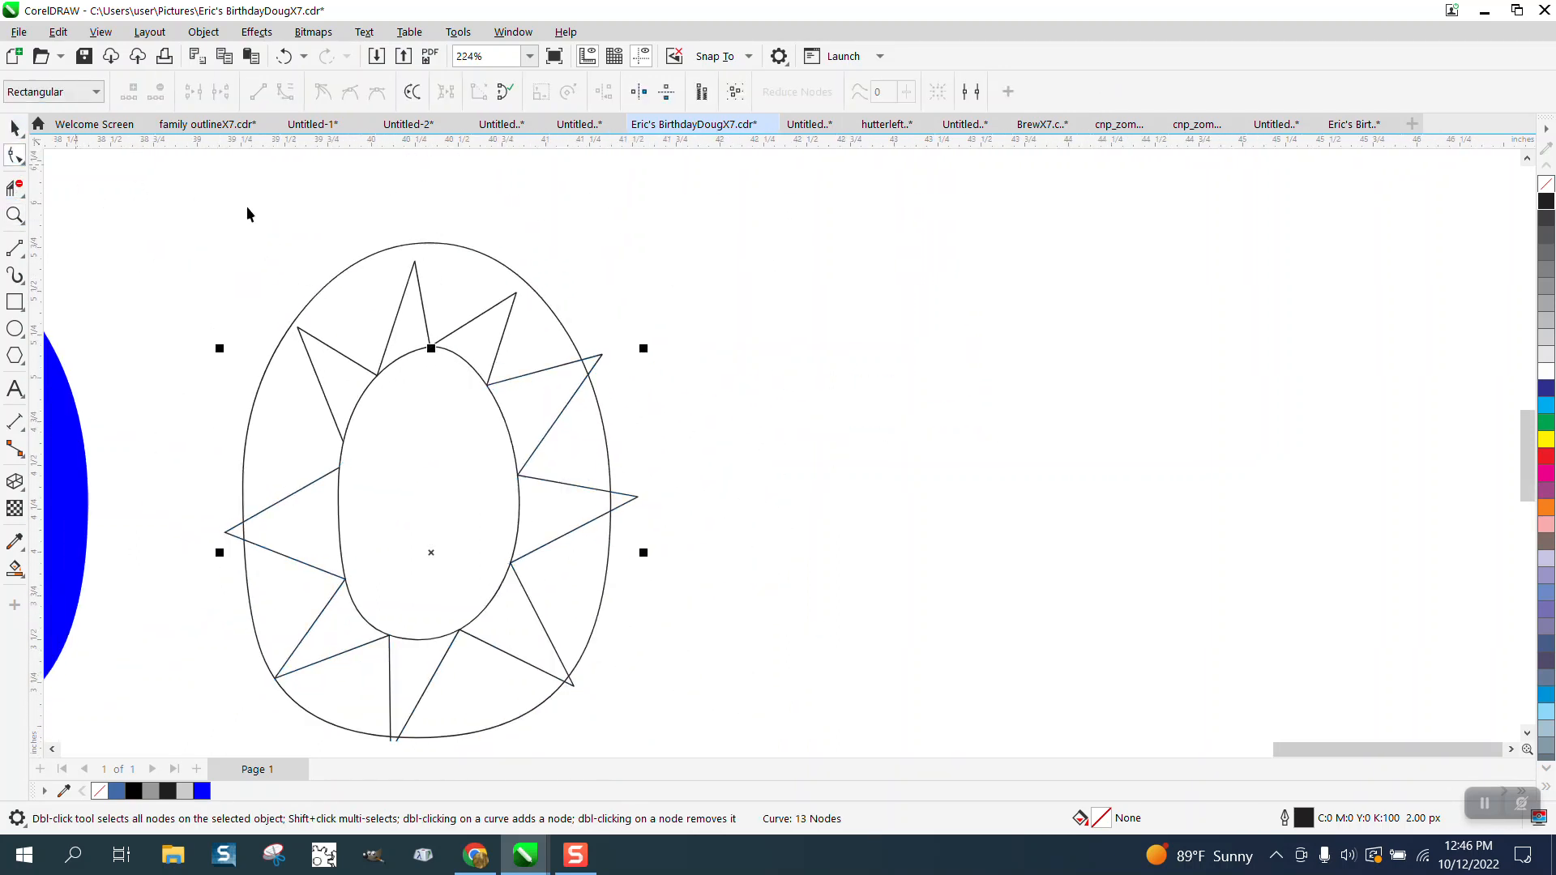
{"action": "scroll", "coordinate": [251, 225], "scroll_direction": "down", "scroll_amount": 1}
{"action": "left_click_drag", "start_coordinate": [227, 209], "coordinate": [671, 666]}
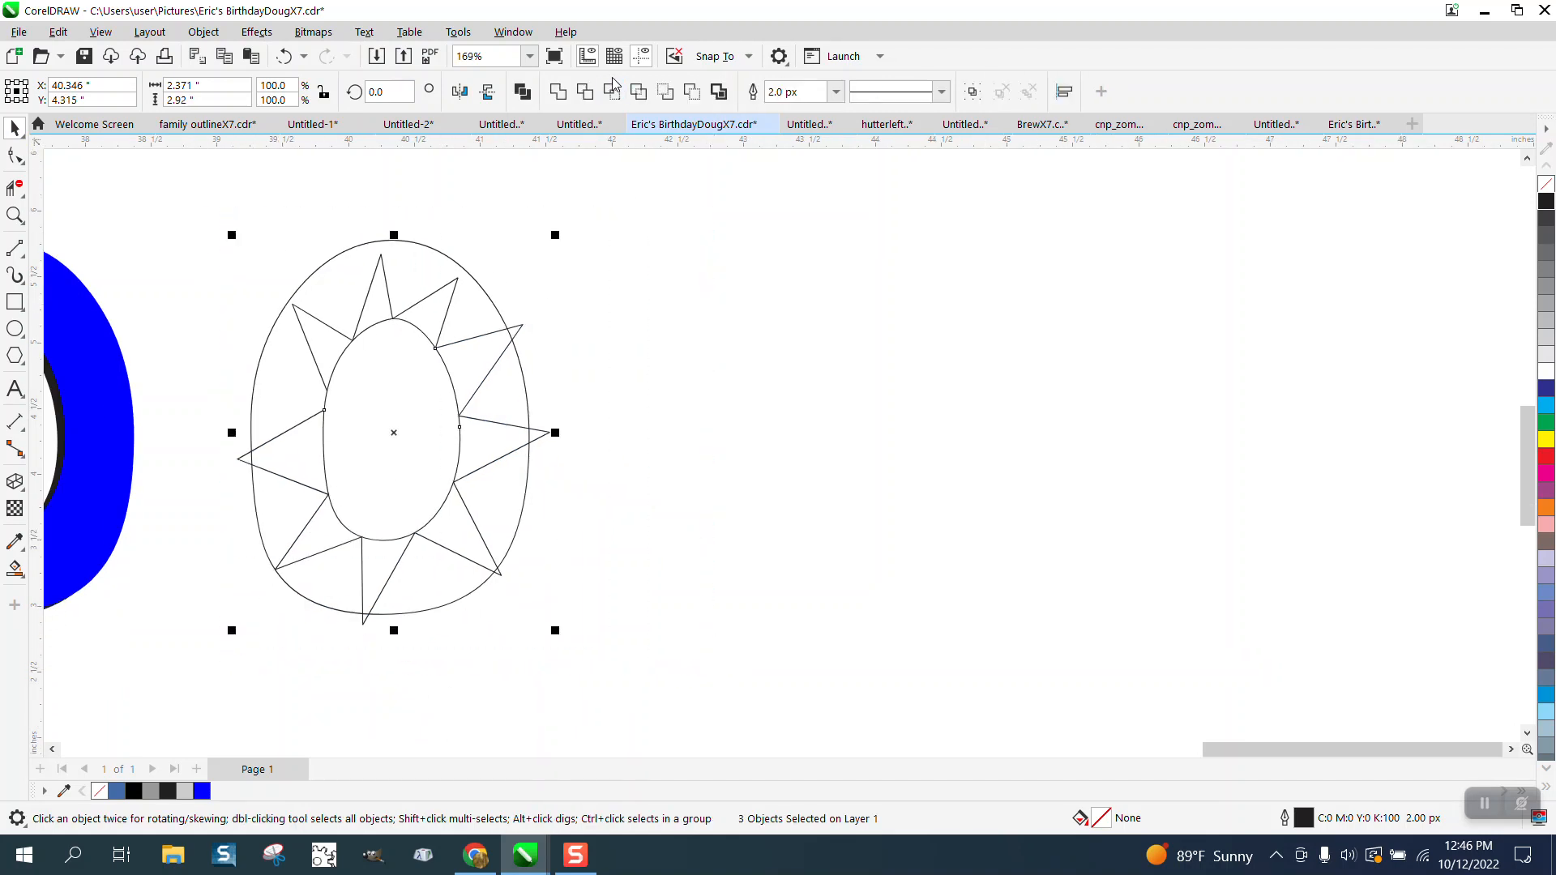
{"action": "left_click", "coordinate": [836, 91]}
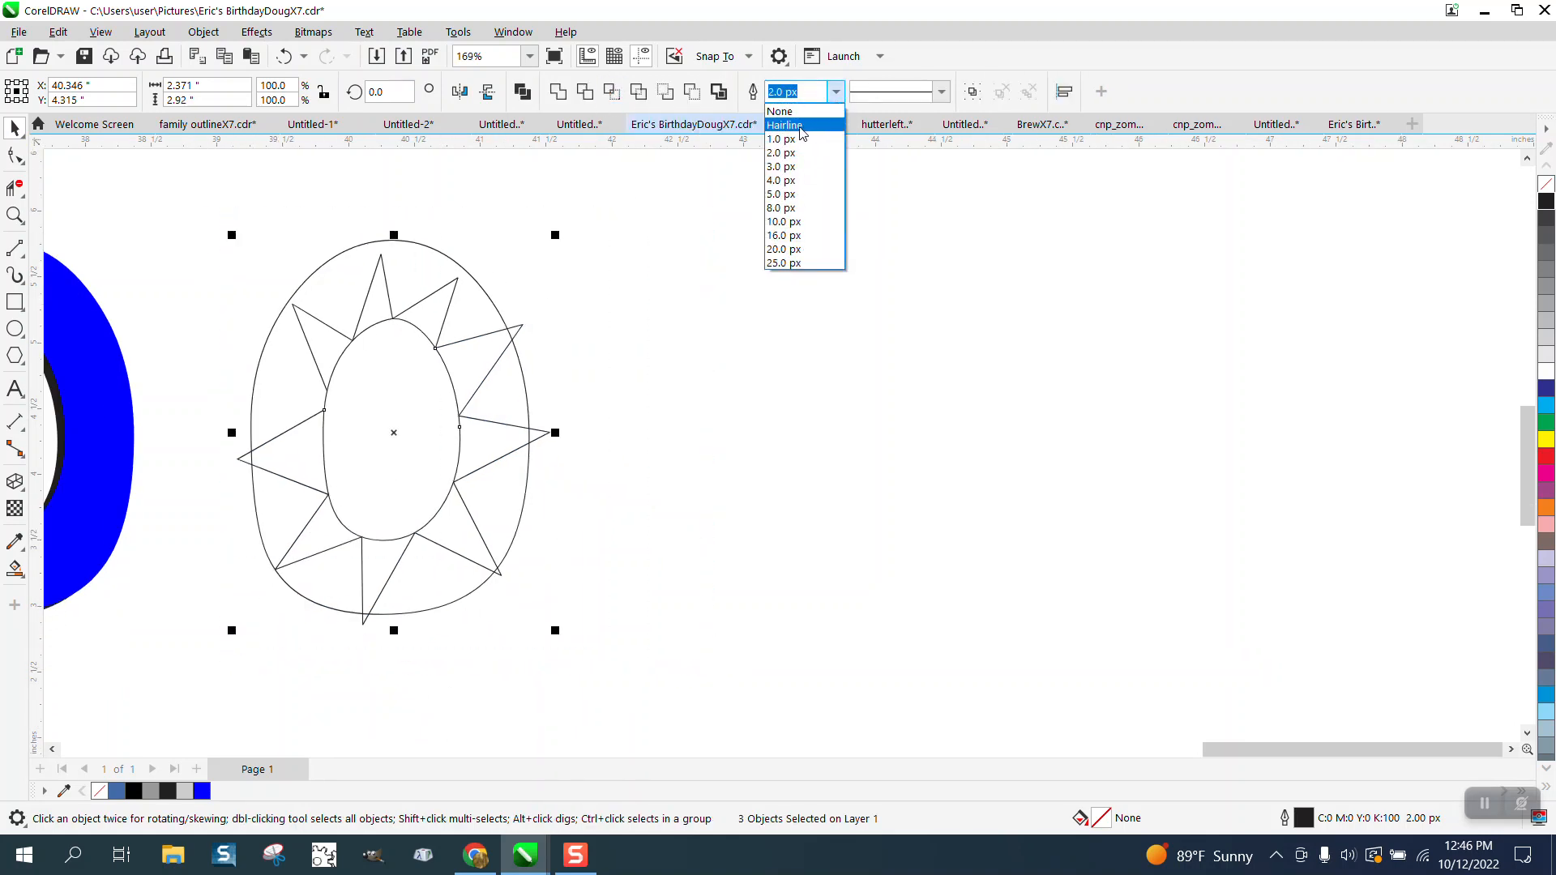
{"action": "left_click", "coordinate": [821, 124]}
Step: Convert all segments of the outlined 0 and its spikes to curves with the Shape tool
{"action": "left_click", "coordinate": [23, 221]}
{"action": "left_click_drag", "start_coordinate": [301, 235], "coordinate": [585, 442]}
{"action": "left_click", "coordinate": [14, 154]}
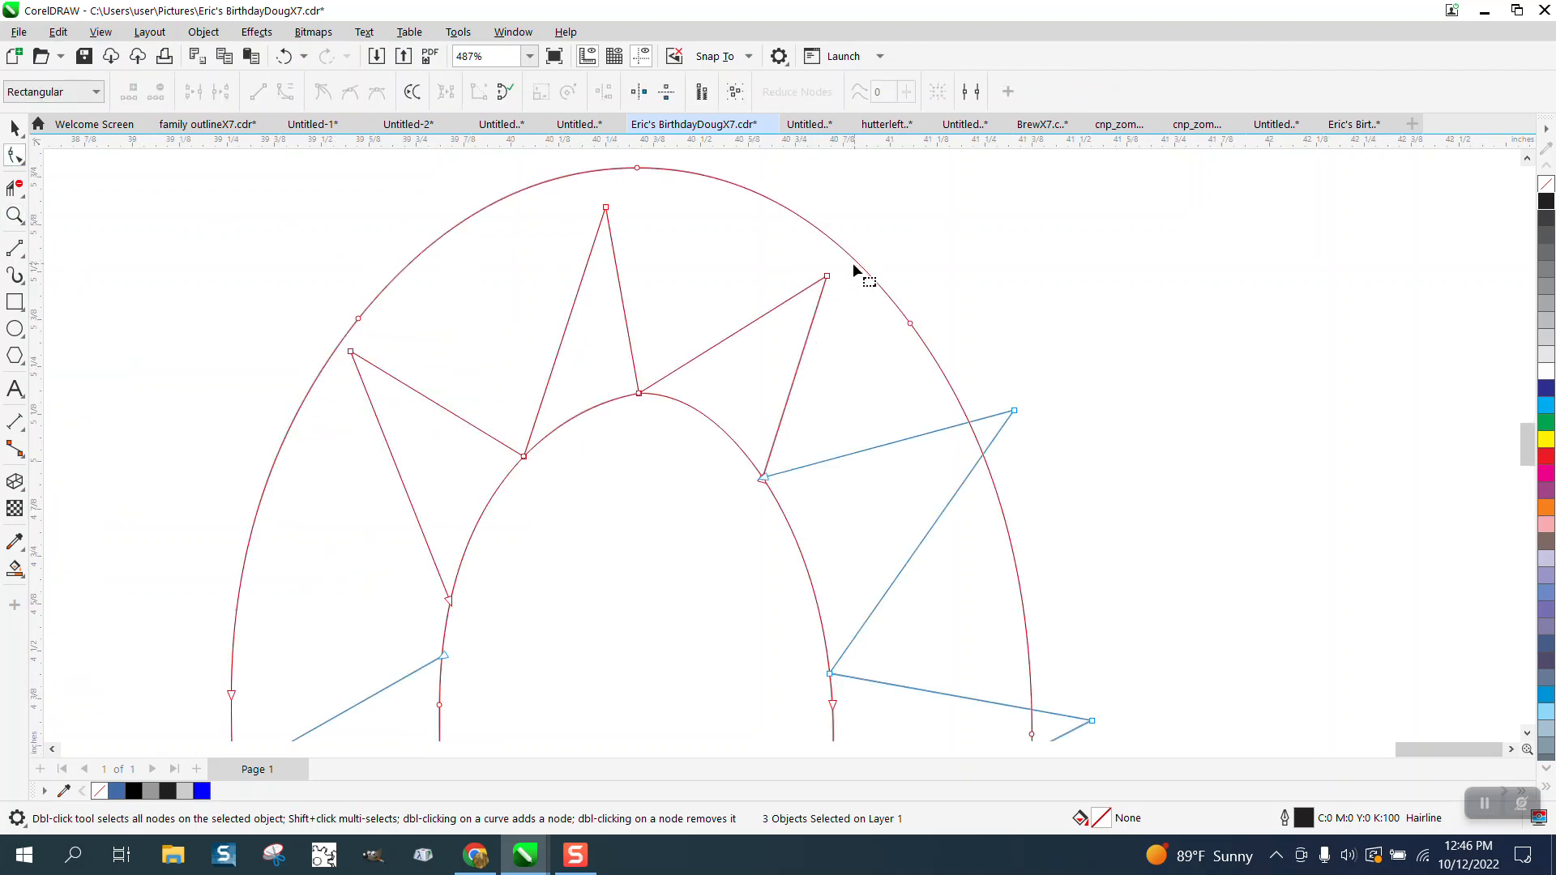
{"action": "scroll", "coordinate": [705, 267], "scroll_direction": "down", "scroll_amount": 4}
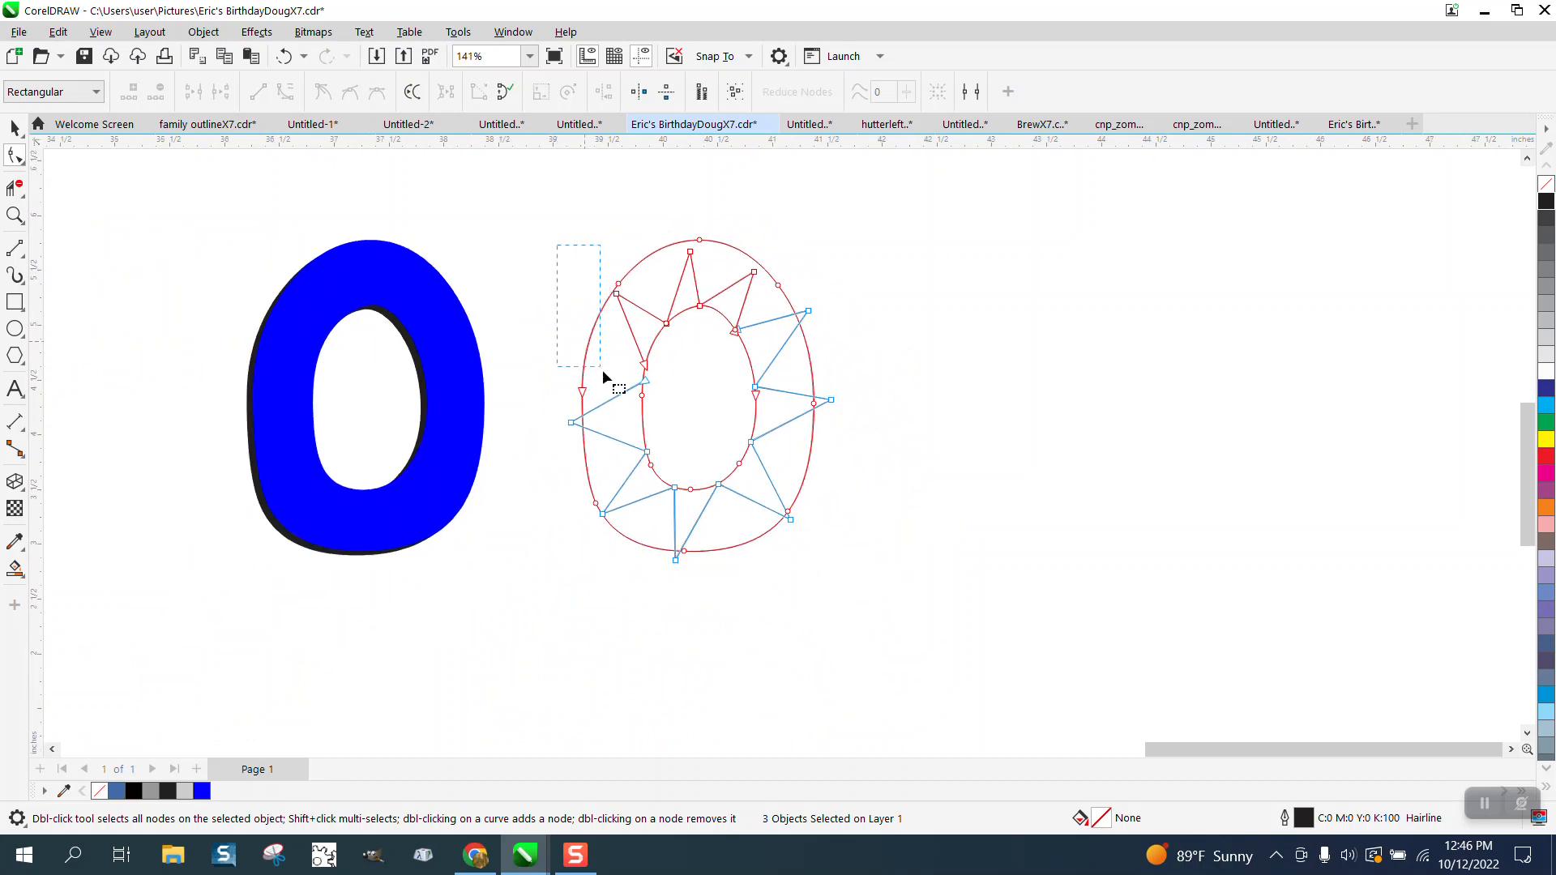
{"action": "left_click_drag", "start_coordinate": [873, 577], "coordinate": [877, 586]}
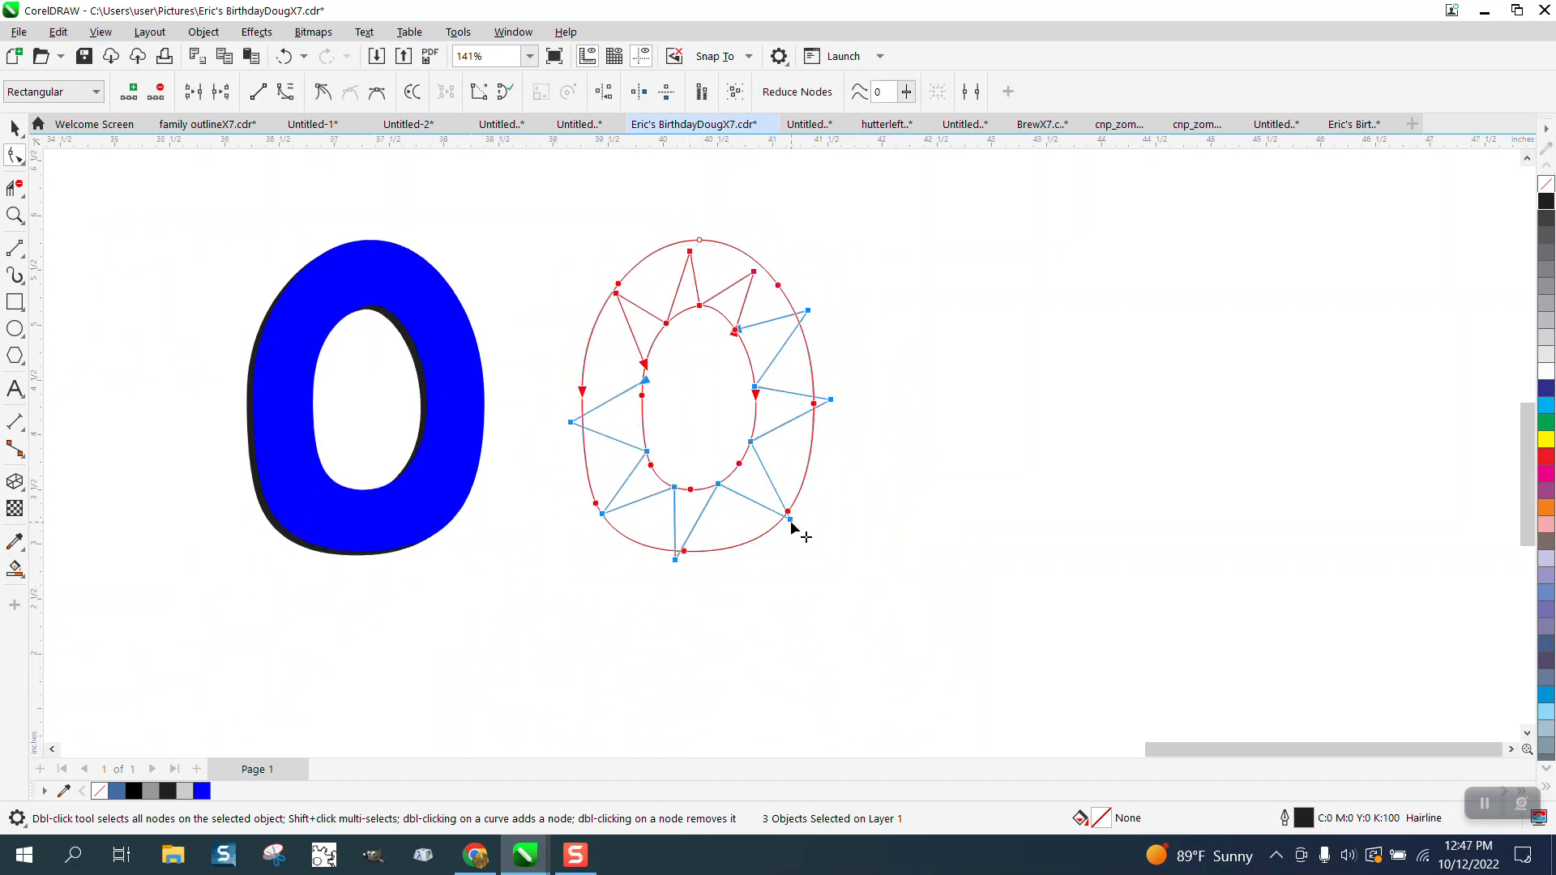
{"action": "right_click", "coordinate": [792, 526]}
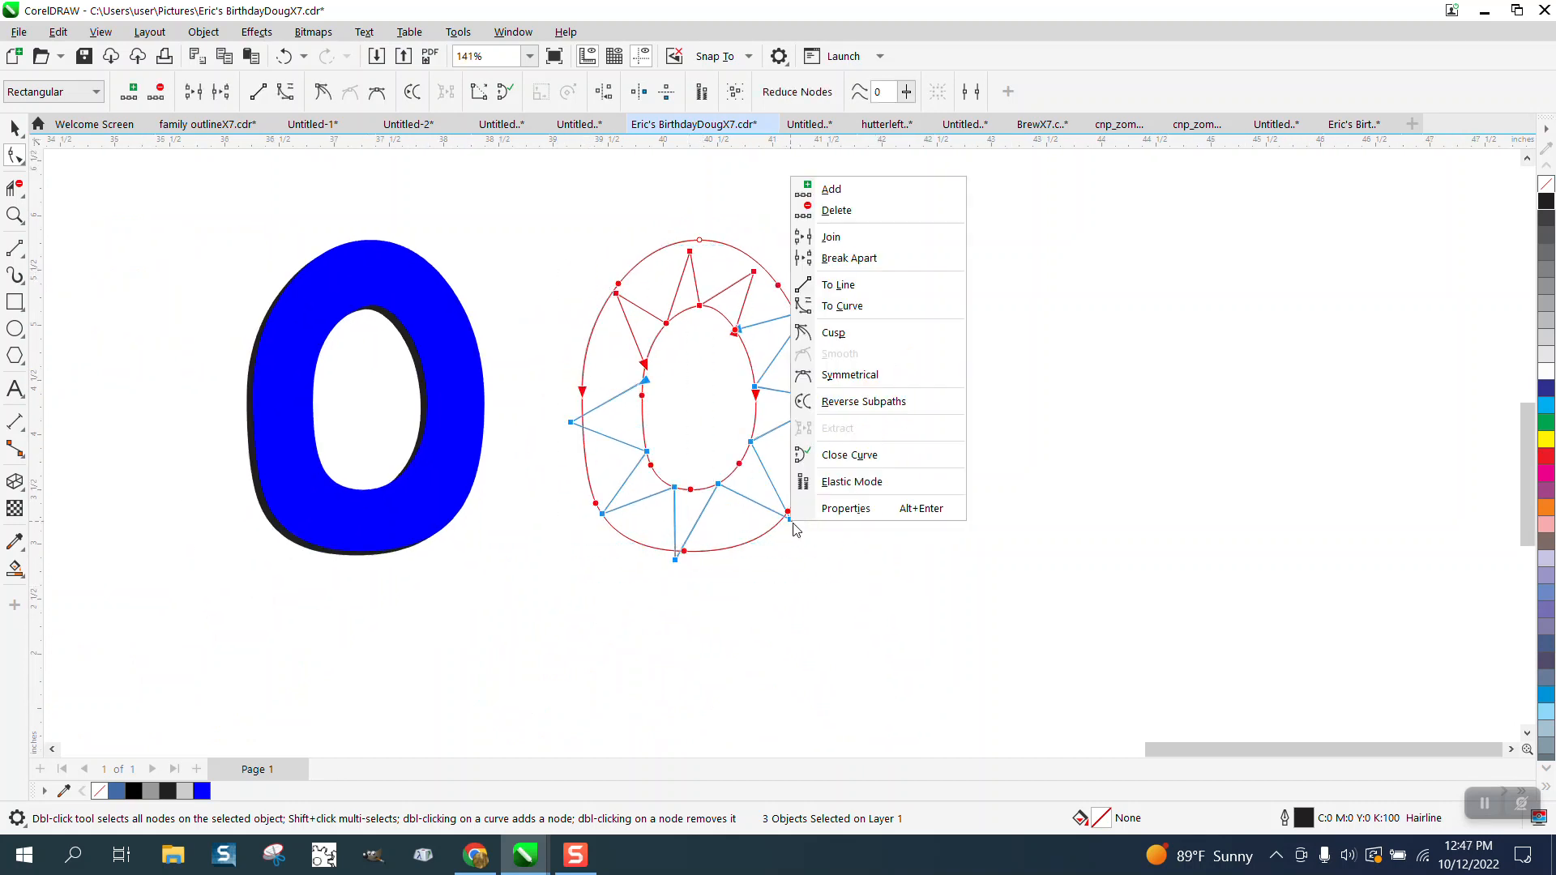
{"action": "left_click", "coordinate": [858, 316]}
Step: Bend both sides of the upper-right spike and the adjacent side of the top spike into flame-like curves
{"action": "left_click", "coordinate": [12, 214]}
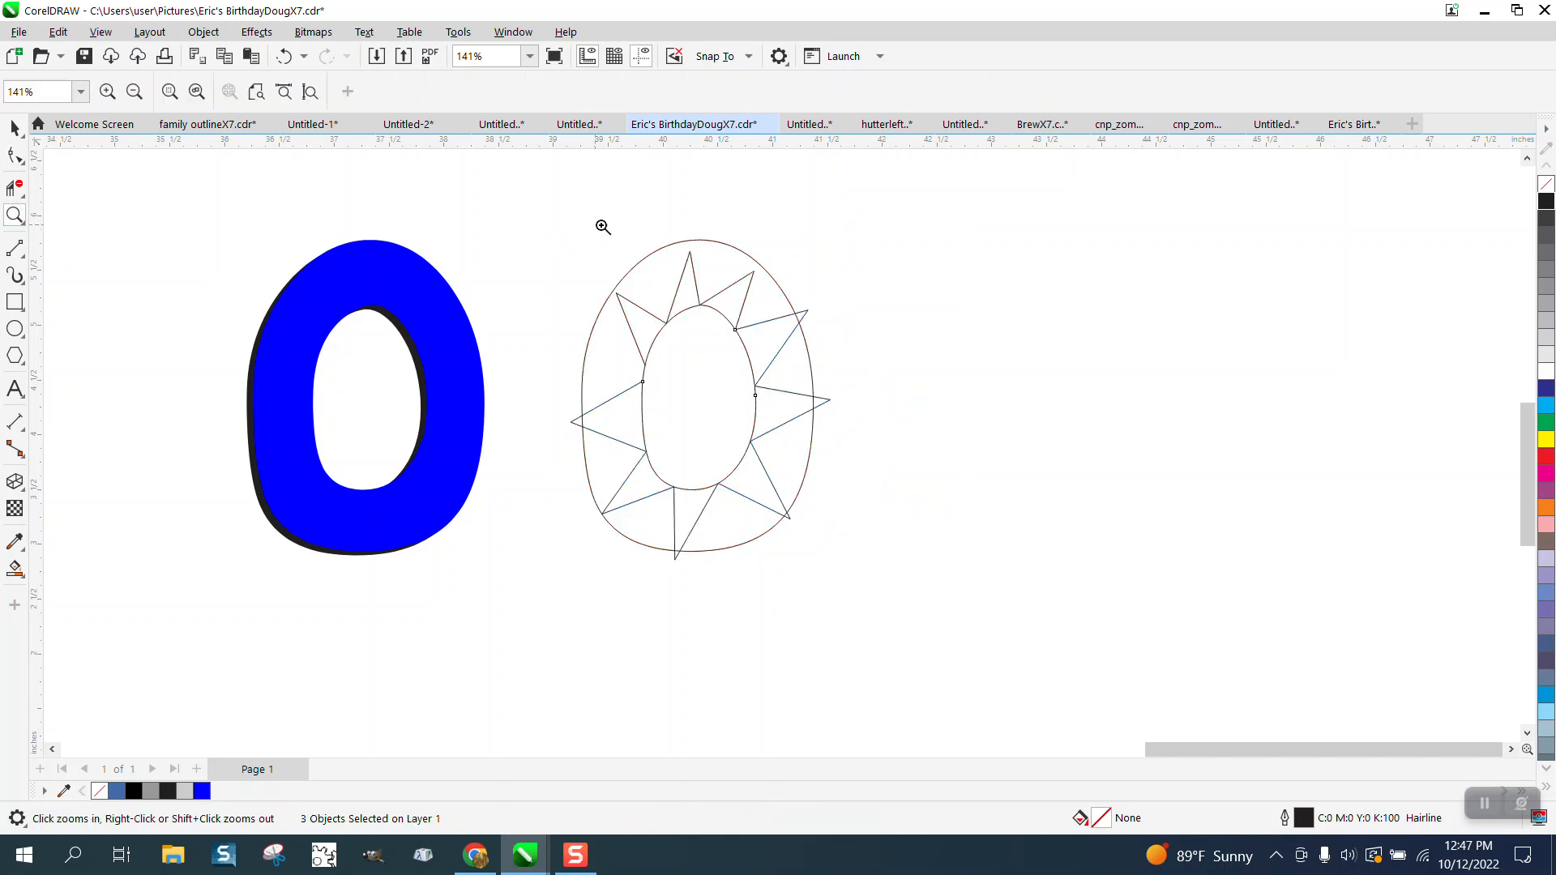
{"action": "left_click_drag", "start_coordinate": [600, 225], "coordinate": [913, 476]}
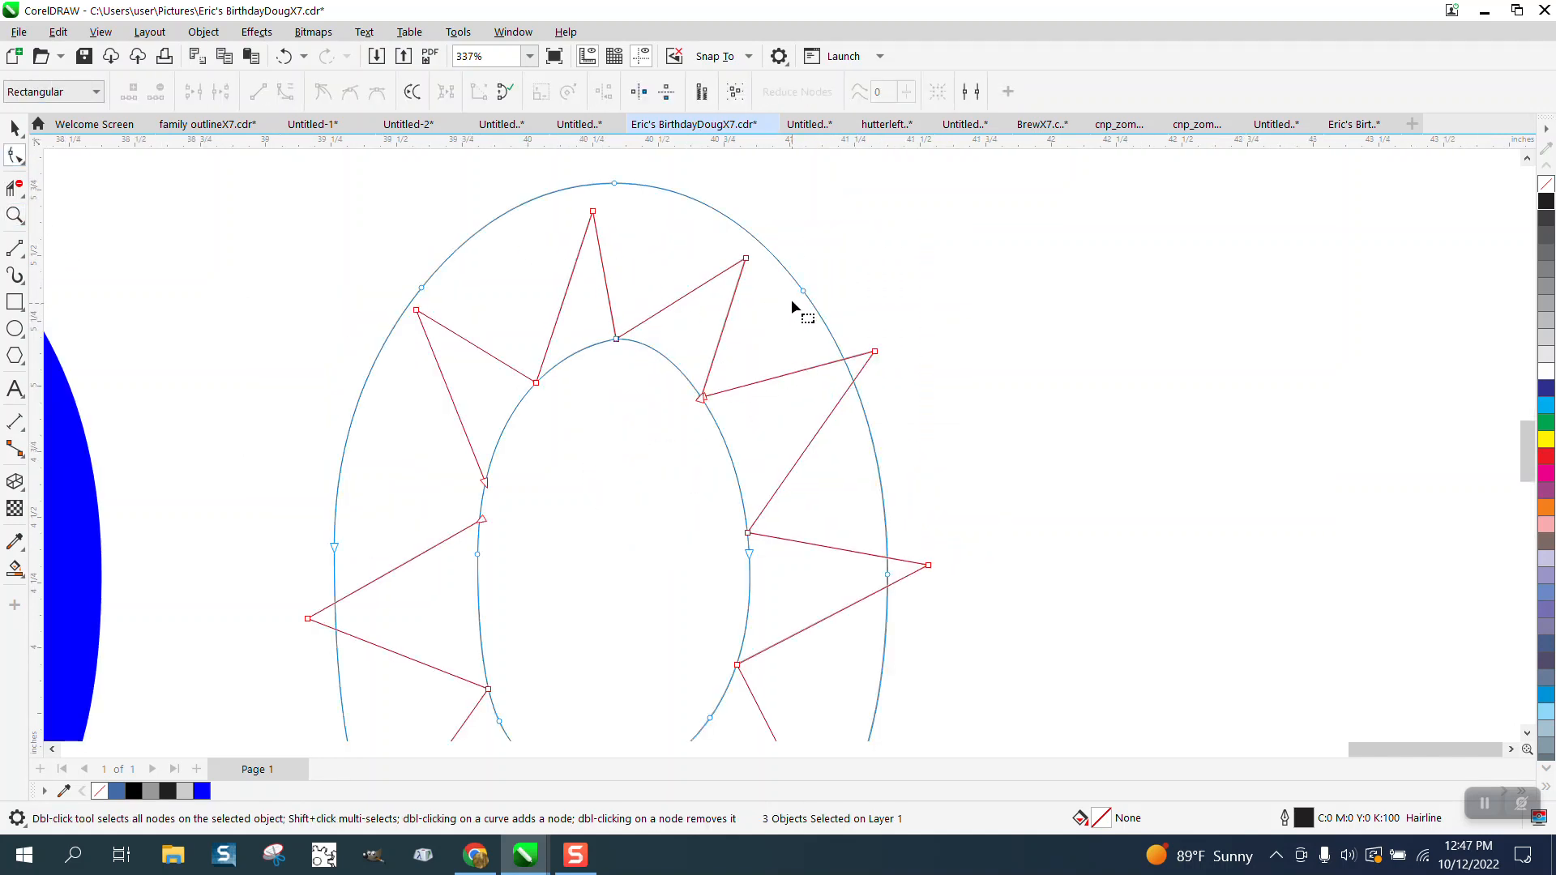
{"action": "left_click", "coordinate": [746, 259]}
{"action": "left_click_drag", "start_coordinate": [735, 311], "coordinate": [702, 363]}
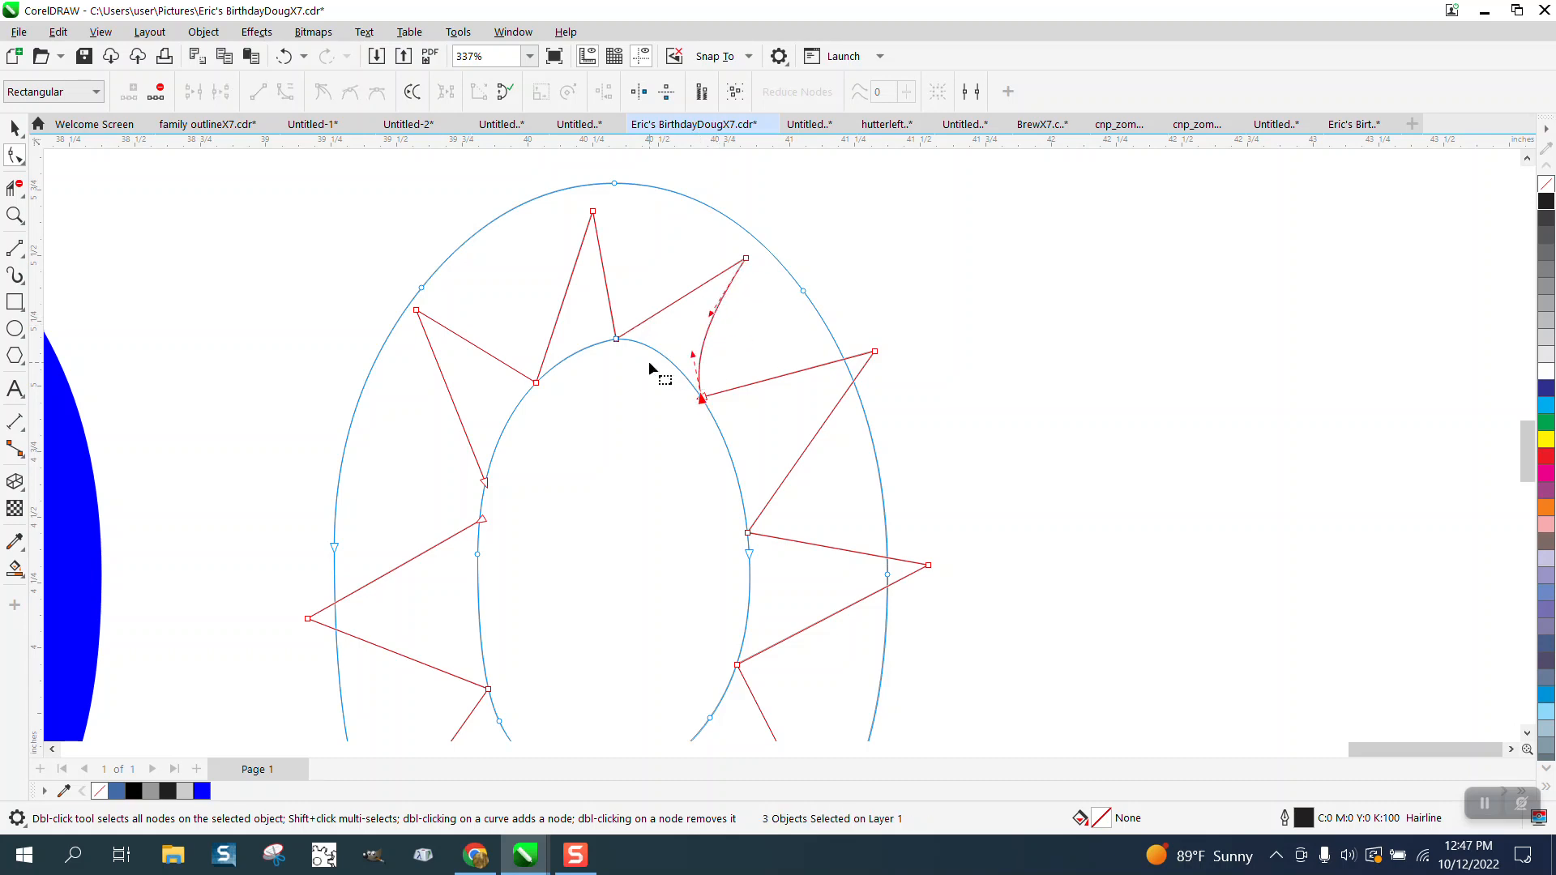
{"action": "left_click", "coordinate": [745, 259]}
{"action": "left_click_drag", "start_coordinate": [705, 288], "coordinate": [574, 299]}
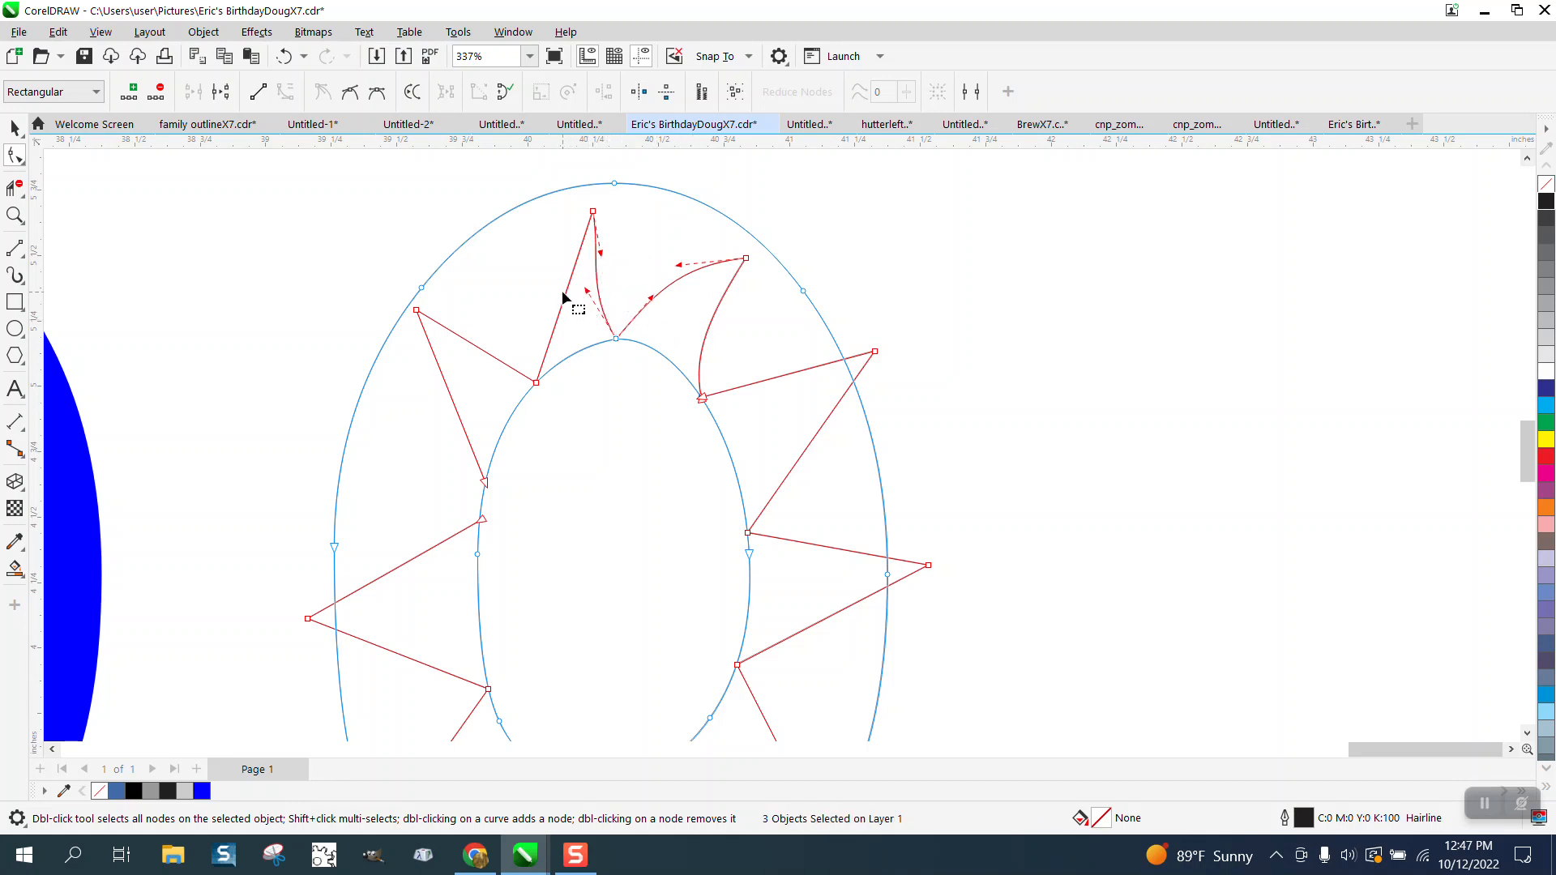
Step: Bend the remaining side of the top spike and both sides of the upper-left spike into flame-like curves
{"action": "left_click", "coordinate": [566, 294]}
{"action": "left_click", "coordinate": [535, 383]}
{"action": "left_click", "coordinate": [592, 212]}
{"action": "left_click_drag", "start_coordinate": [573, 270], "coordinate": [480, 402]}
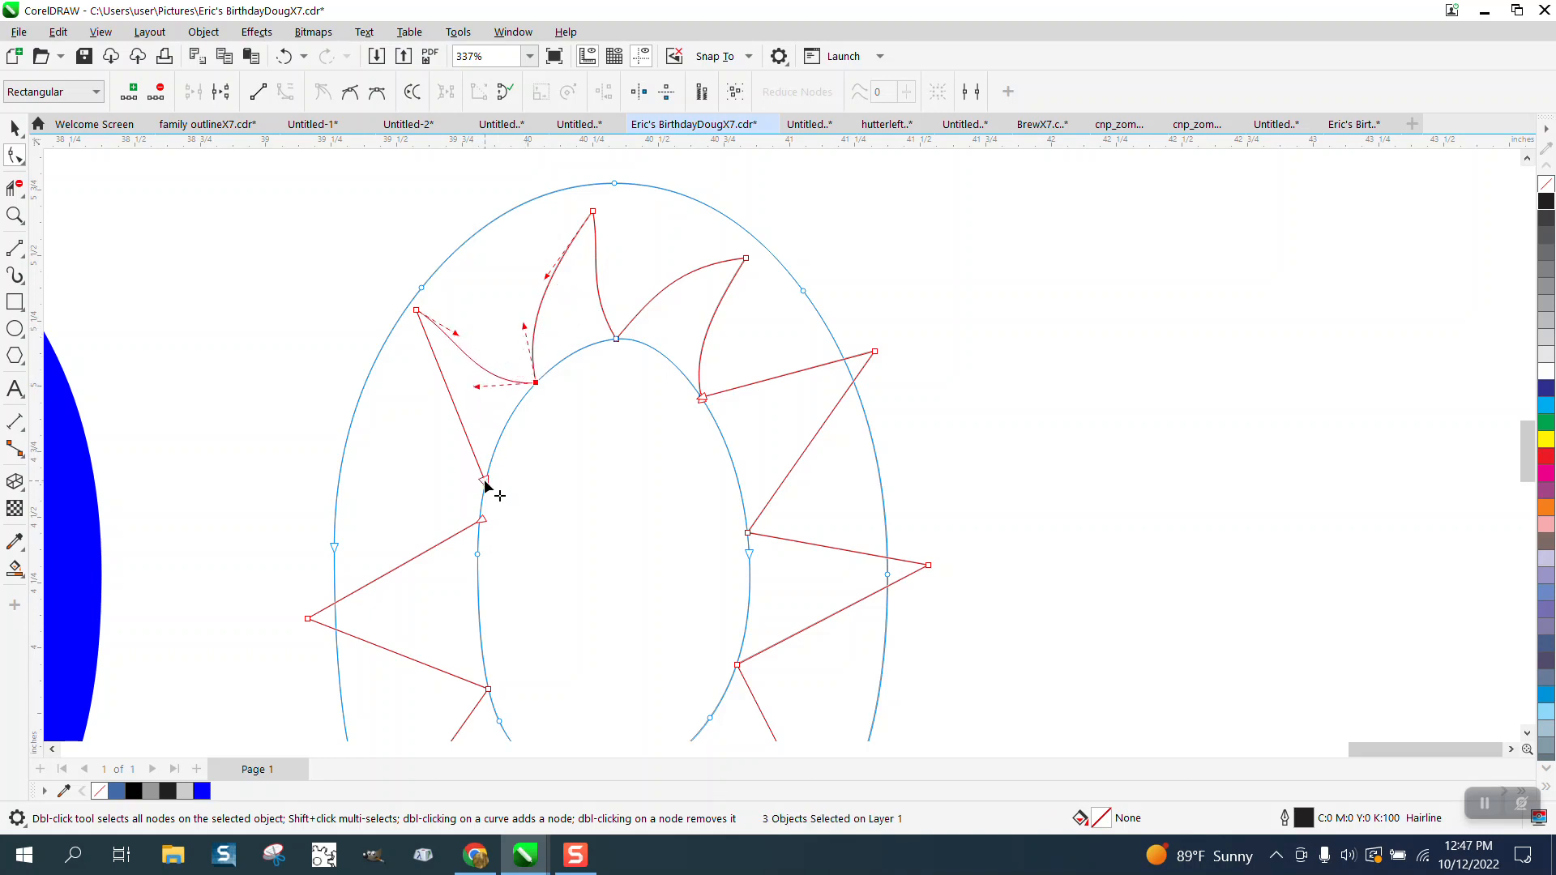
{"action": "left_click", "coordinate": [485, 484]}
{"action": "left_click_drag", "start_coordinate": [423, 448], "coordinate": [423, 448]}
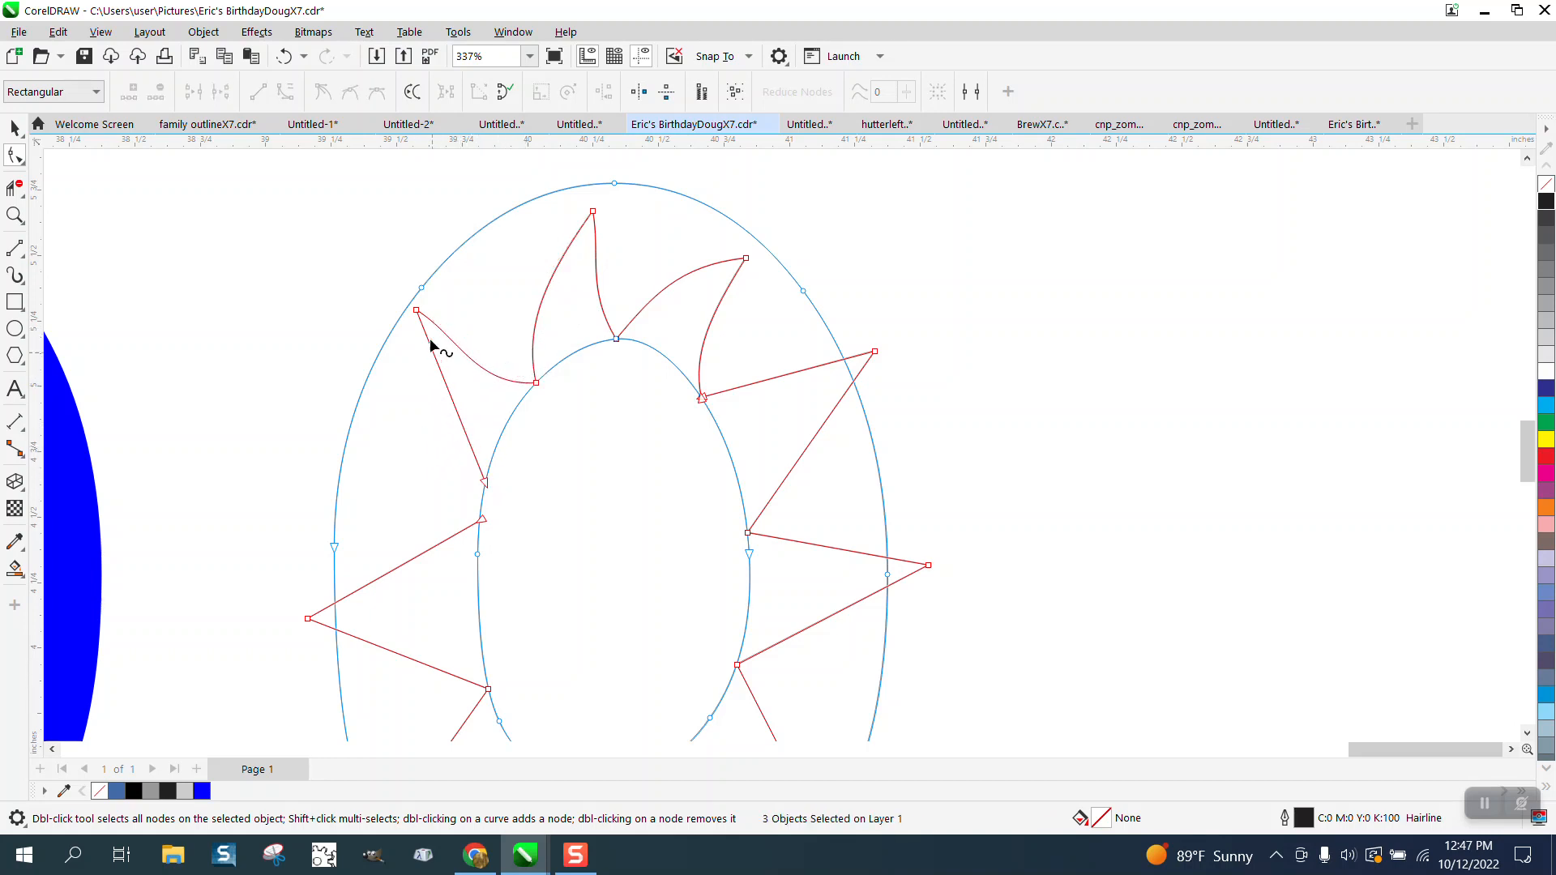
{"action": "left_click_drag", "start_coordinate": [439, 372], "coordinate": [410, 403]}
Step: Bend both sides of the far-left spike of the outlined 0 into flame-like curves
{"action": "scroll", "coordinate": [422, 381], "scroll_direction": "down", "scroll_amount": 3}
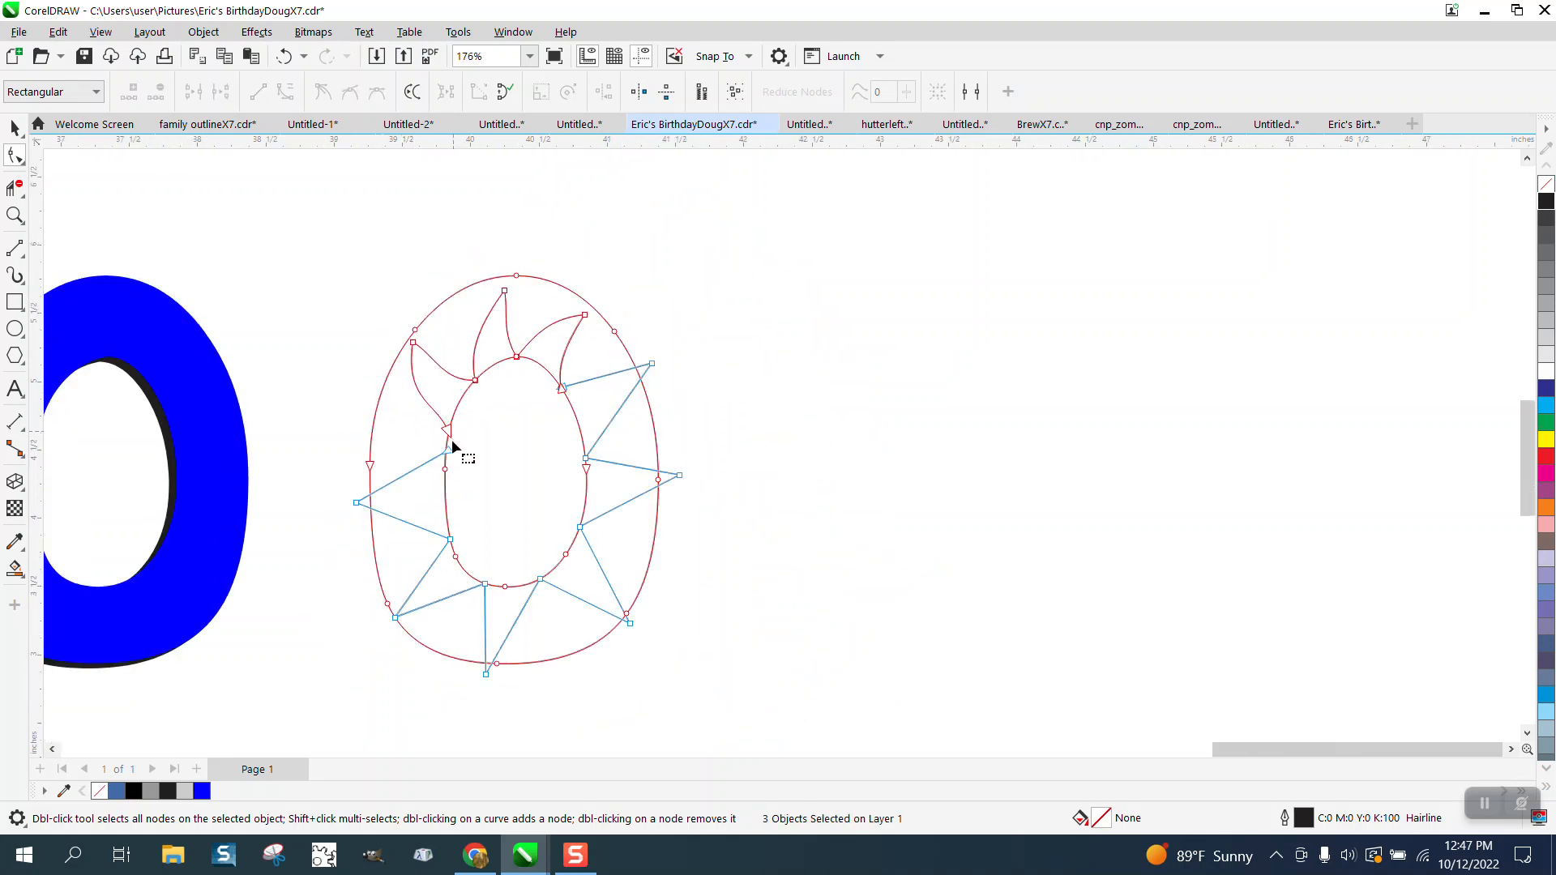
{"action": "left_click", "coordinate": [357, 503]}
{"action": "left_click_drag", "start_coordinate": [387, 491], "coordinate": [416, 451]}
{"action": "left_click_drag", "start_coordinate": [357, 504], "coordinate": [417, 503]}
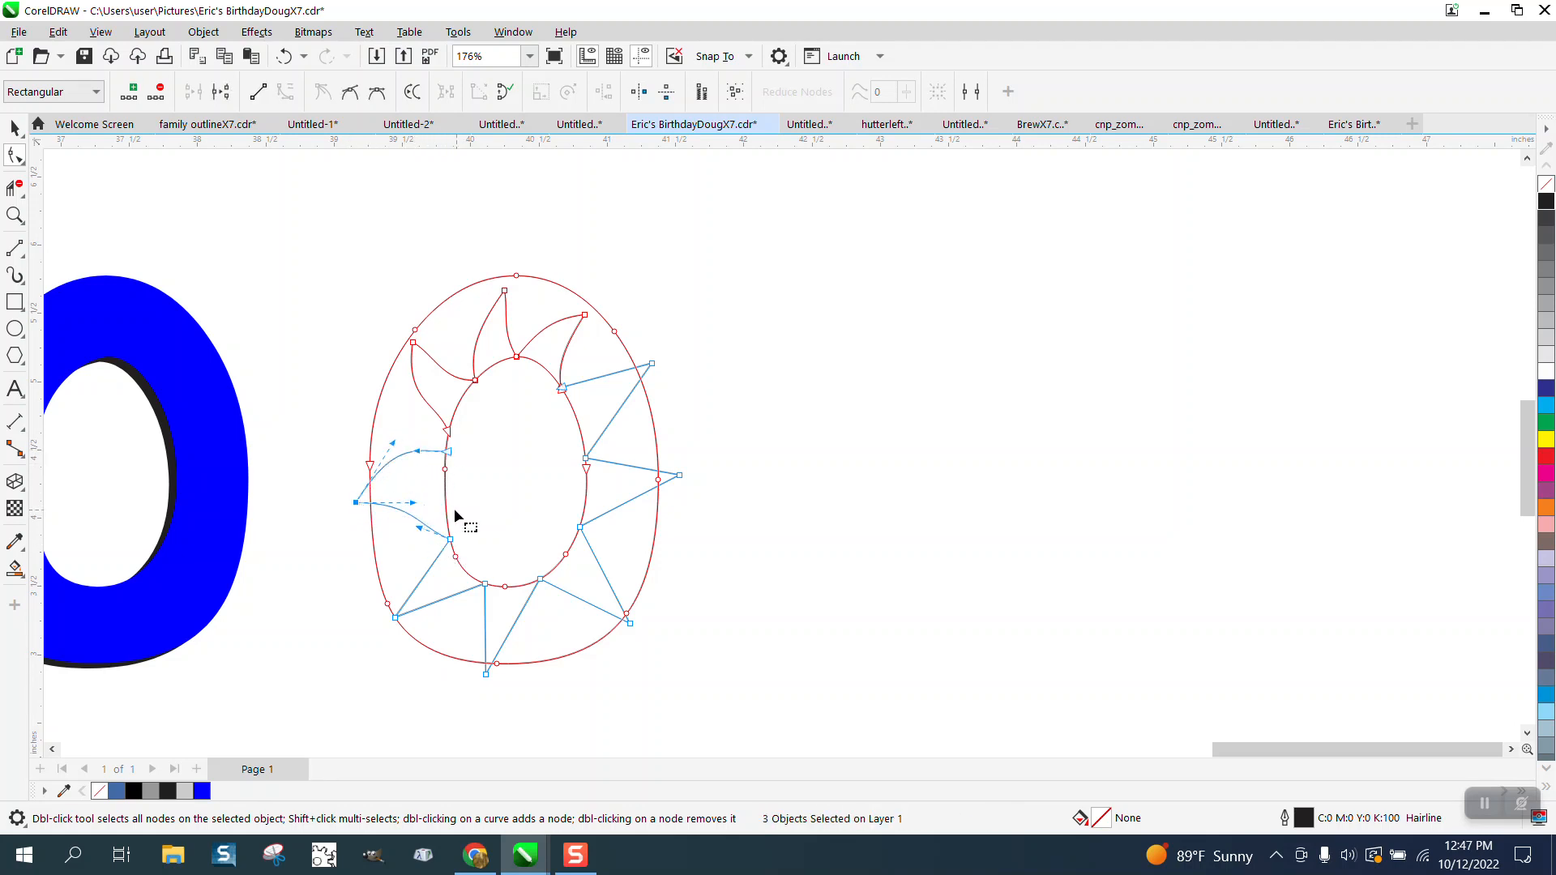
Step: Bend both sides of the lower-left spike of the outlined 0 into flame-like curves
{"action": "left_click", "coordinate": [11, 216]}
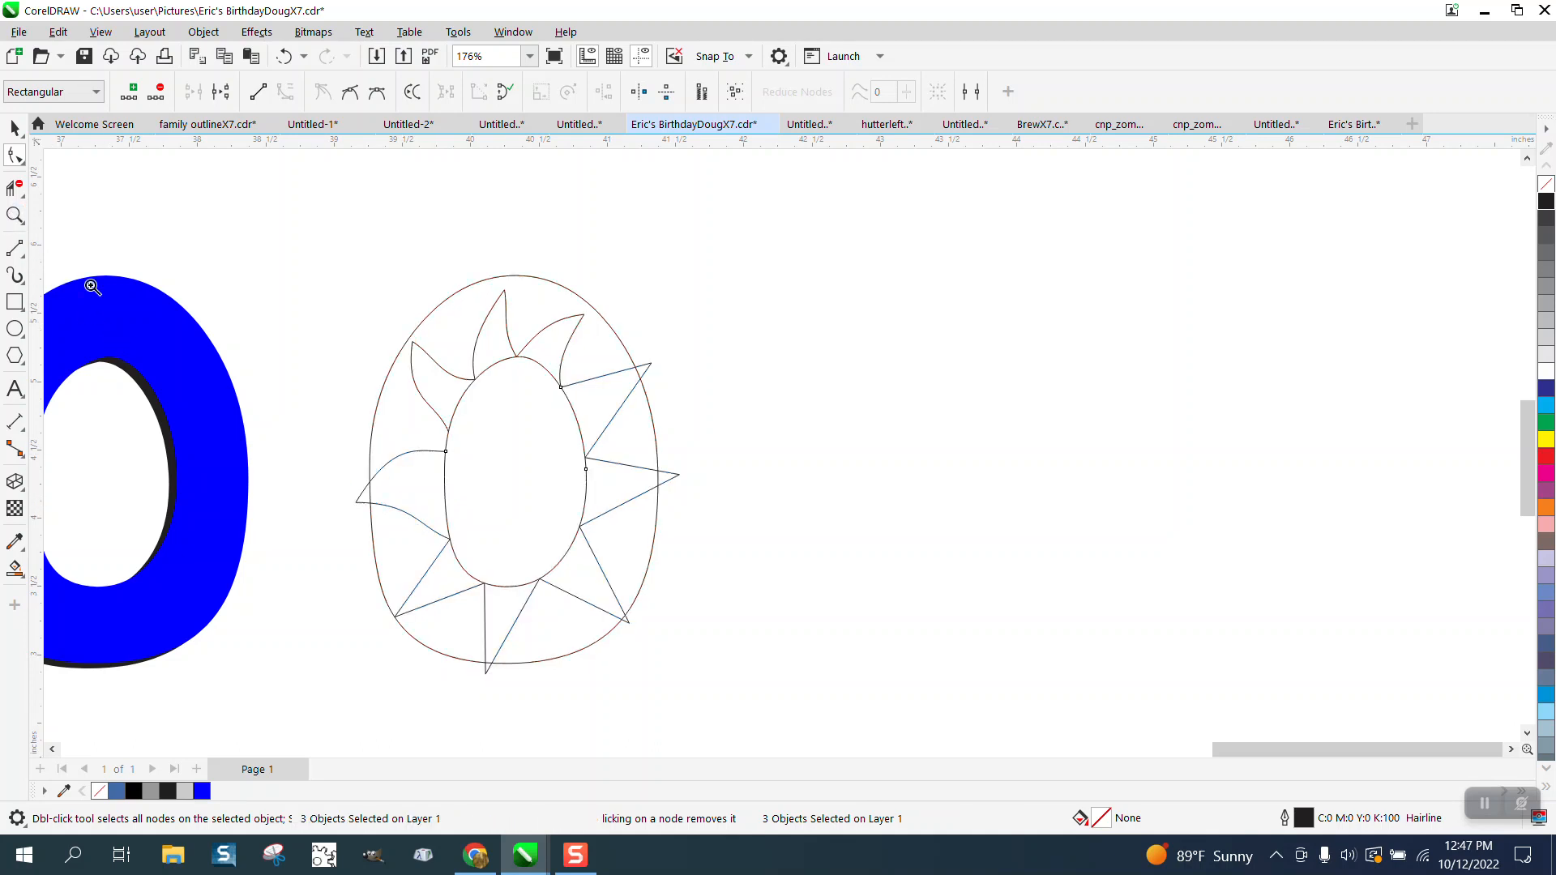
{"action": "left_click_drag", "start_coordinate": [306, 434], "coordinate": [757, 733]}
{"action": "left_click", "coordinate": [15, 156]}
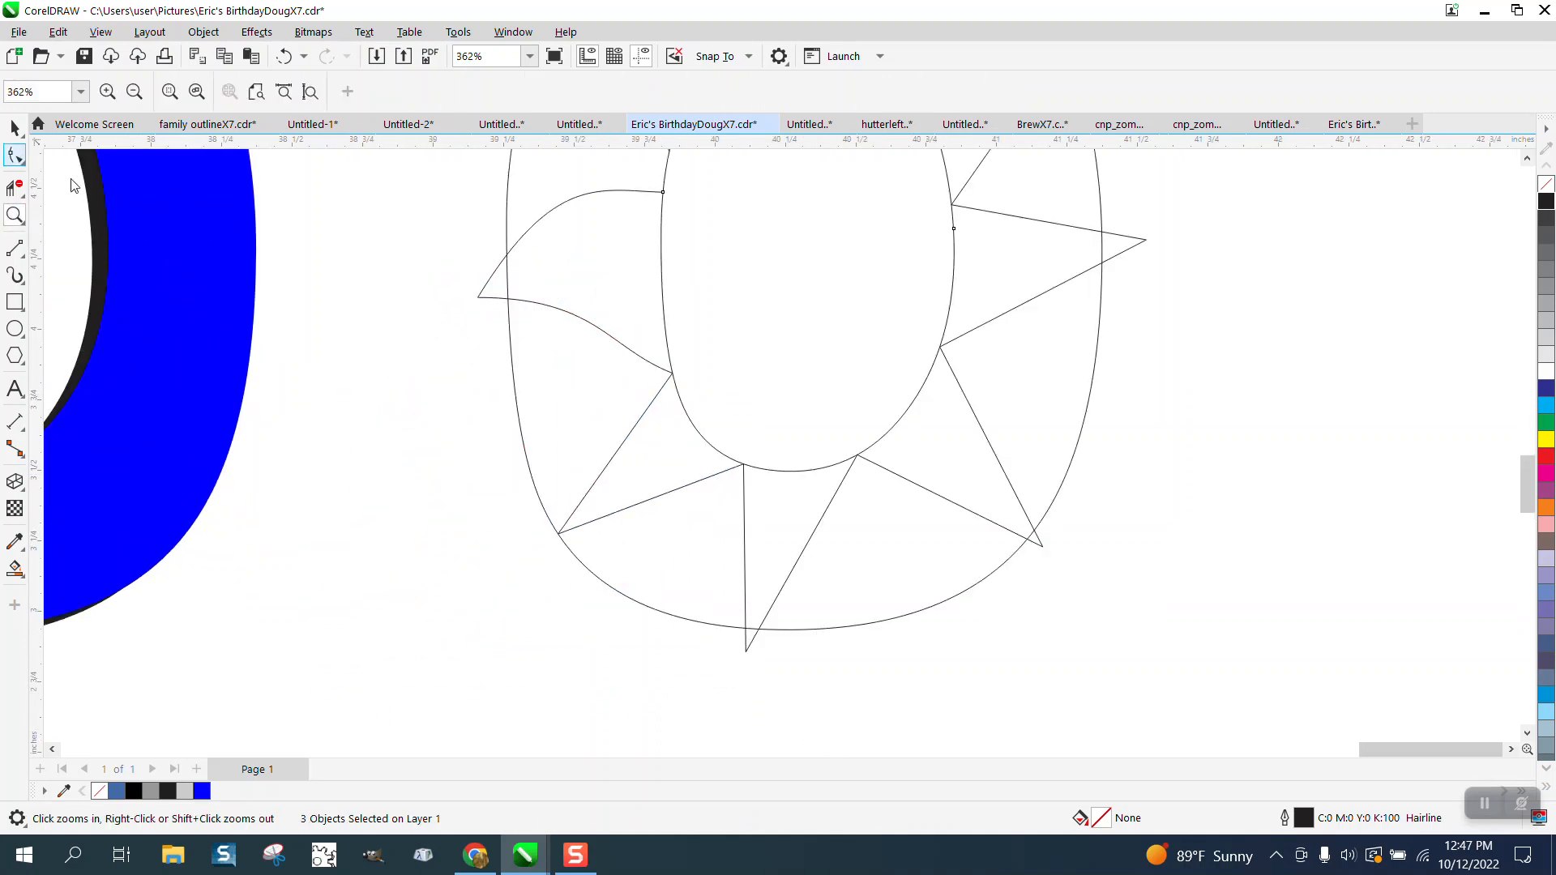
{"action": "left_click", "coordinate": [560, 534]}
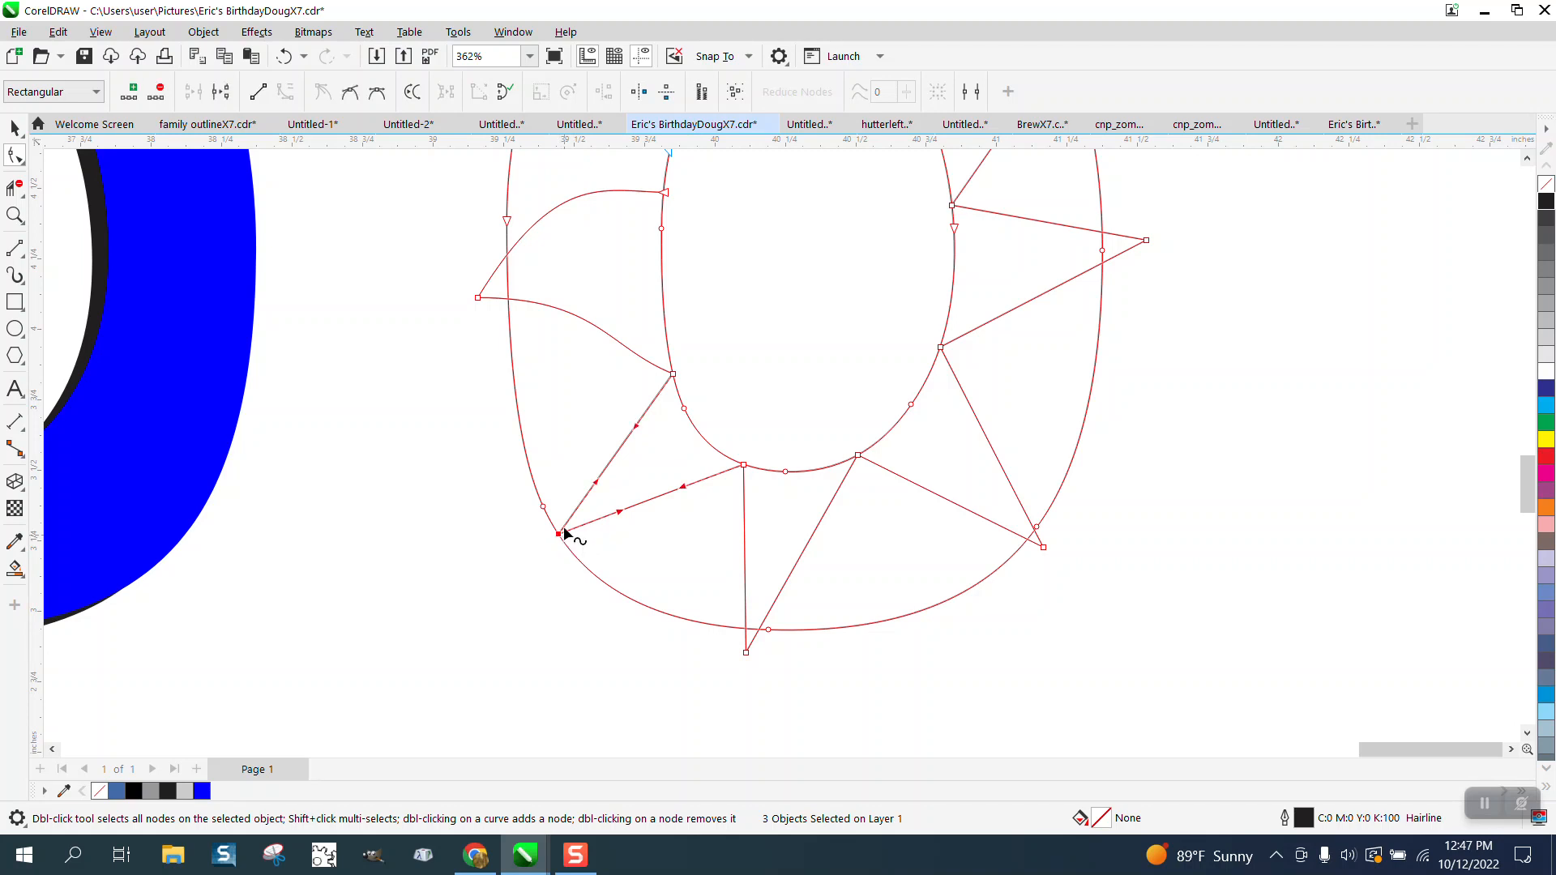
{"action": "left_click_drag", "start_coordinate": [600, 491], "coordinate": [657, 455]}
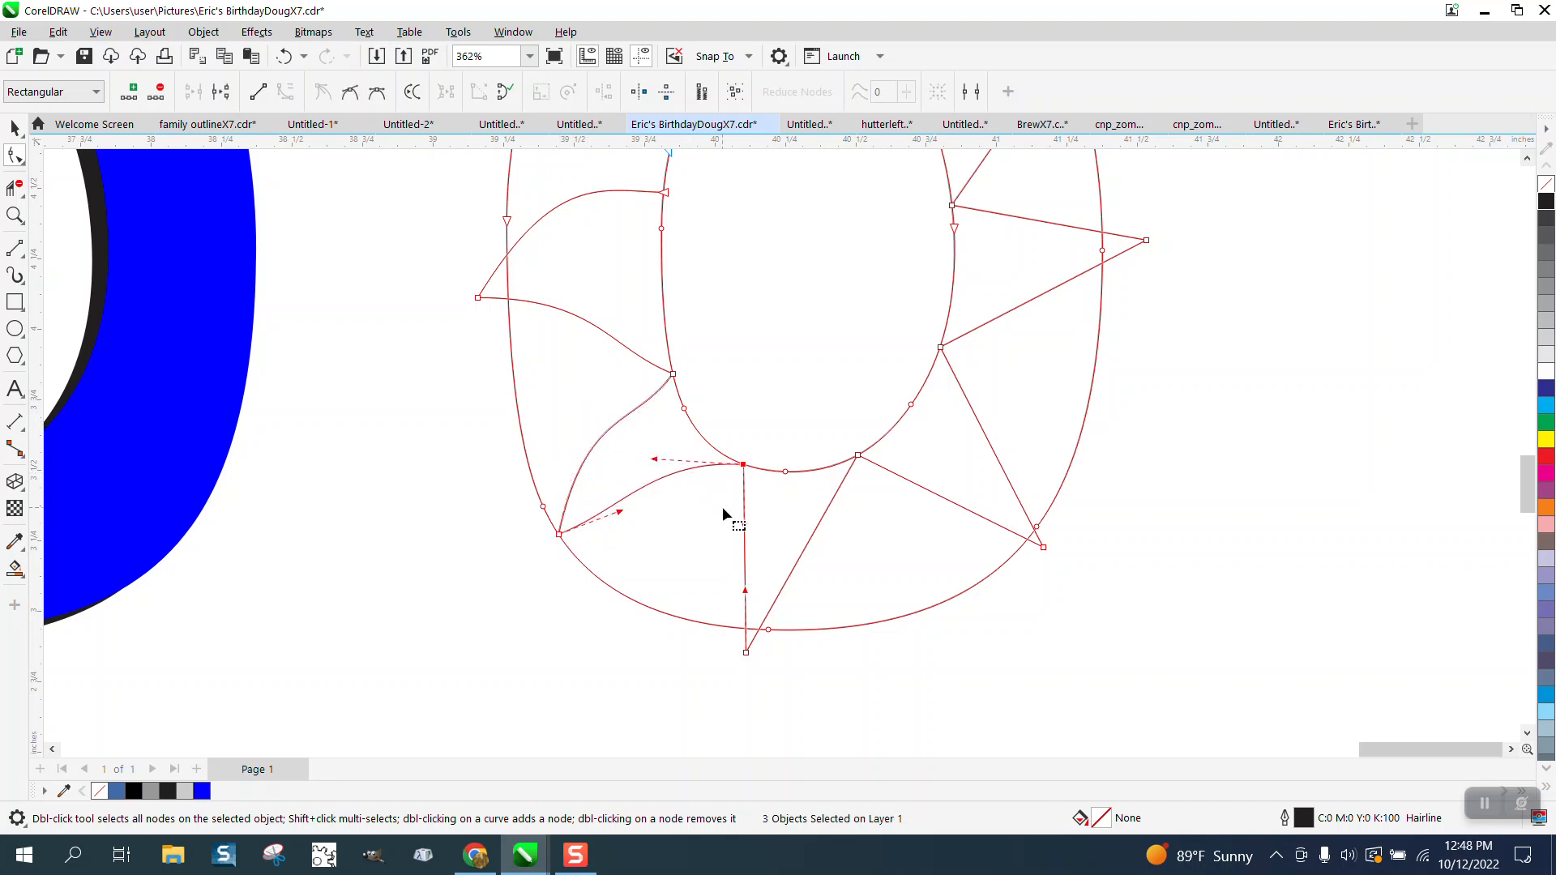
Step: Bend both sides of the bottom spike of the outlined 0 into flame-like curves
{"action": "left_click_drag", "start_coordinate": [744, 535], "coordinate": [683, 537]}
{"action": "left_click", "coordinate": [745, 652]}
{"action": "left_click_drag", "start_coordinate": [823, 526], "coordinate": [792, 527]}
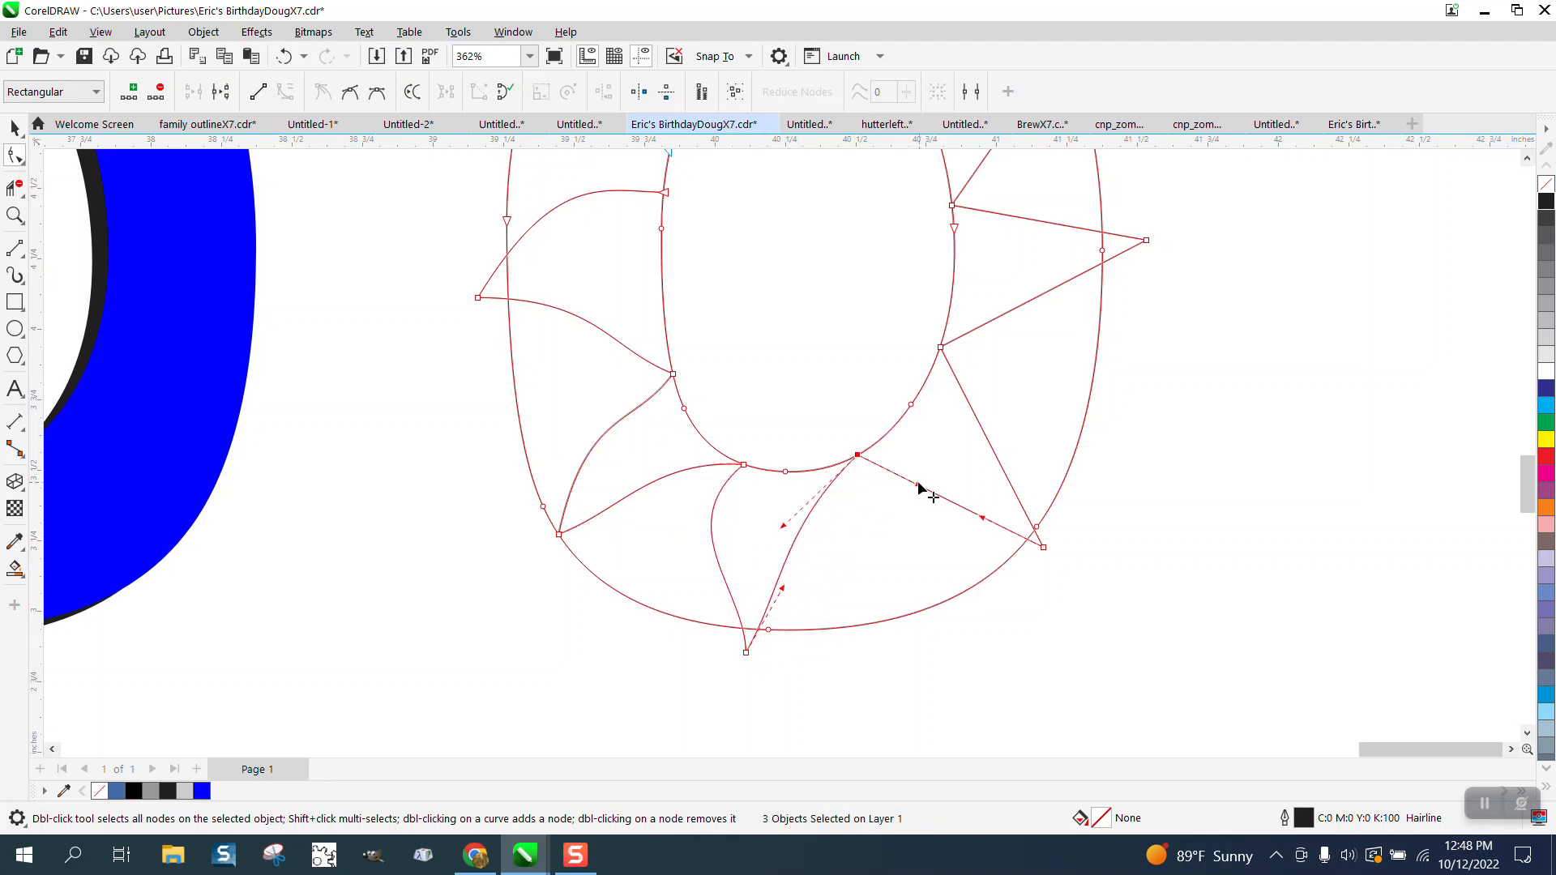
Step: Bend both sides of the lower-right spike of the outlined 0 into flame-like curves
{"action": "left_click_drag", "start_coordinate": [921, 489], "coordinate": [900, 548]}
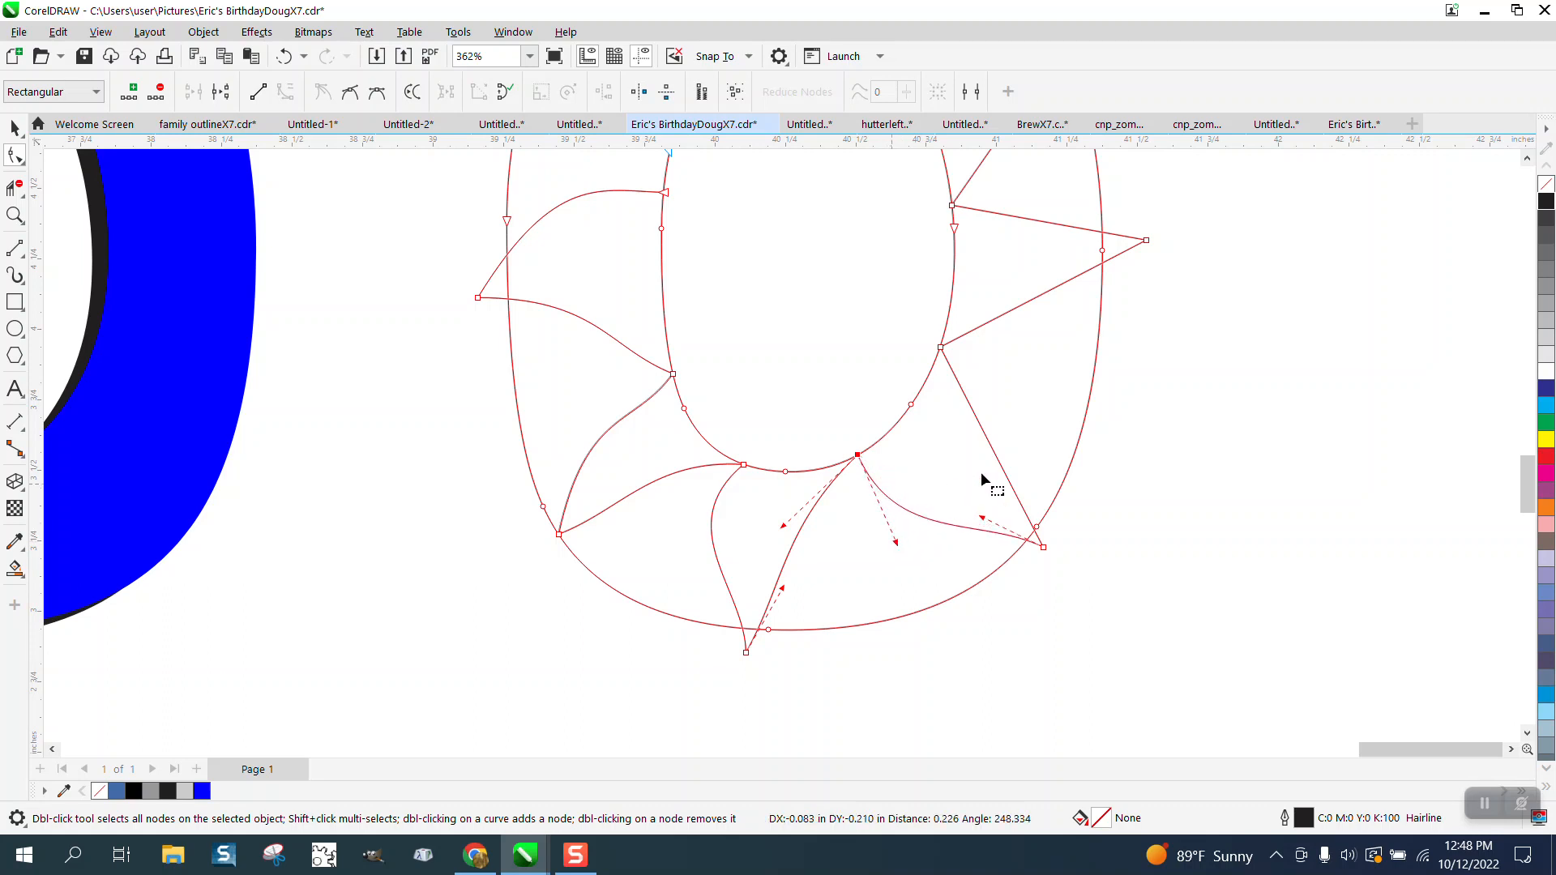
{"action": "left_click", "coordinate": [942, 349]}
{"action": "mouse_move", "coordinate": [972, 415]}
{"action": "left_mouse_down"}
{"action": "mouse_move", "coordinate": [951, 452]}
{"action": "mouse_move", "coordinate": [964, 392]}
{"action": "left_mouse_up"}
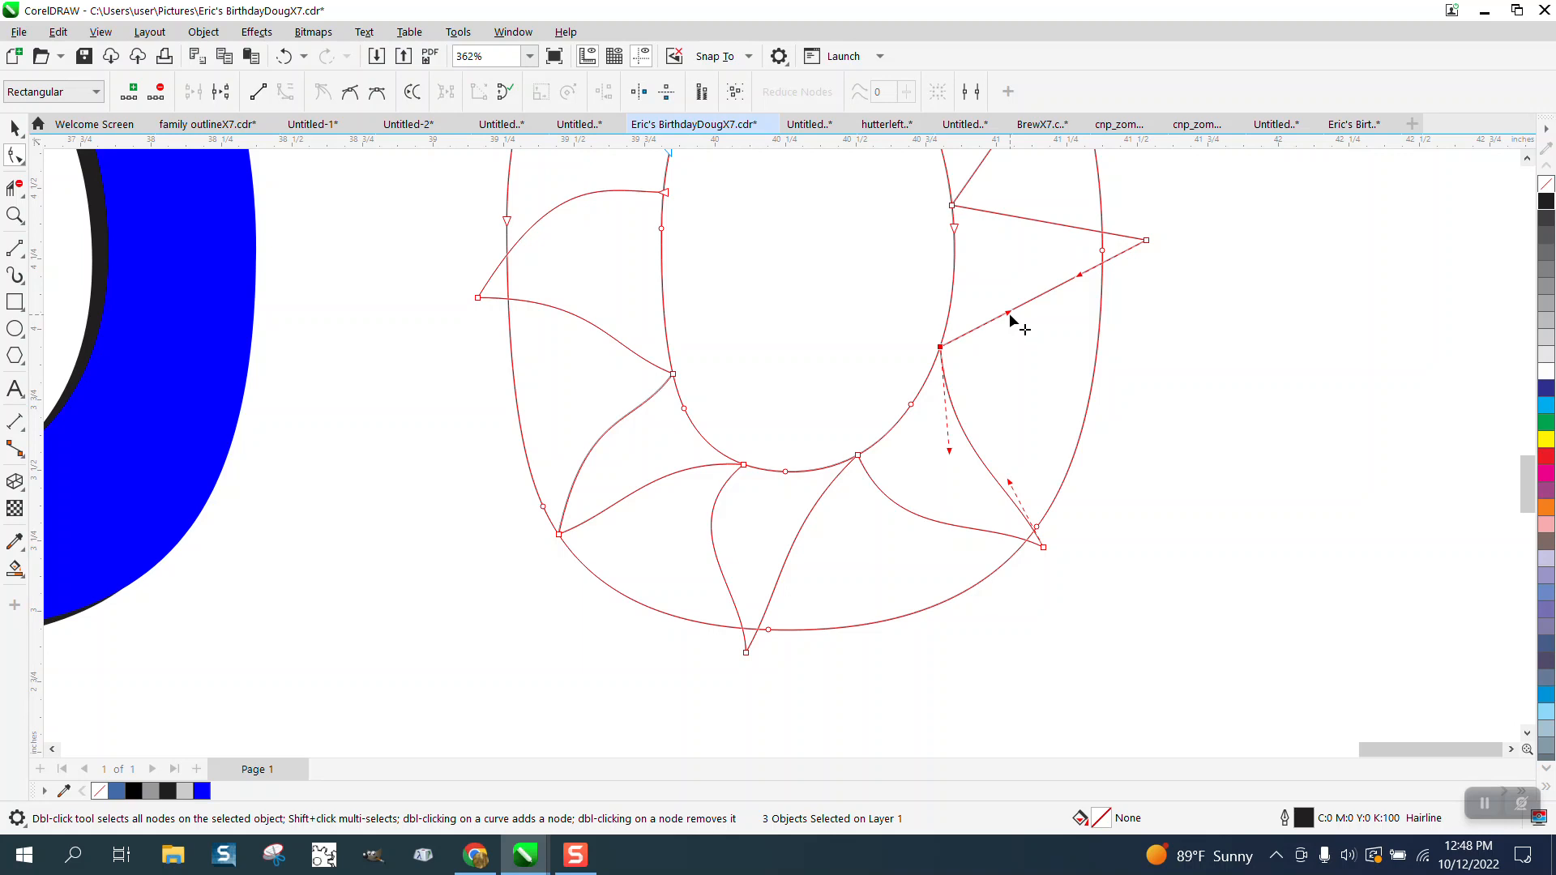
Step: Bend the sides of the far-right and upper-right spikes of the outlined 0 into flame-like curves
{"action": "left_click_drag", "start_coordinate": [1084, 278], "coordinate": [1061, 182]}
{"action": "scroll", "coordinate": [1007, 486], "scroll_direction": "down", "scroll_amount": 1}
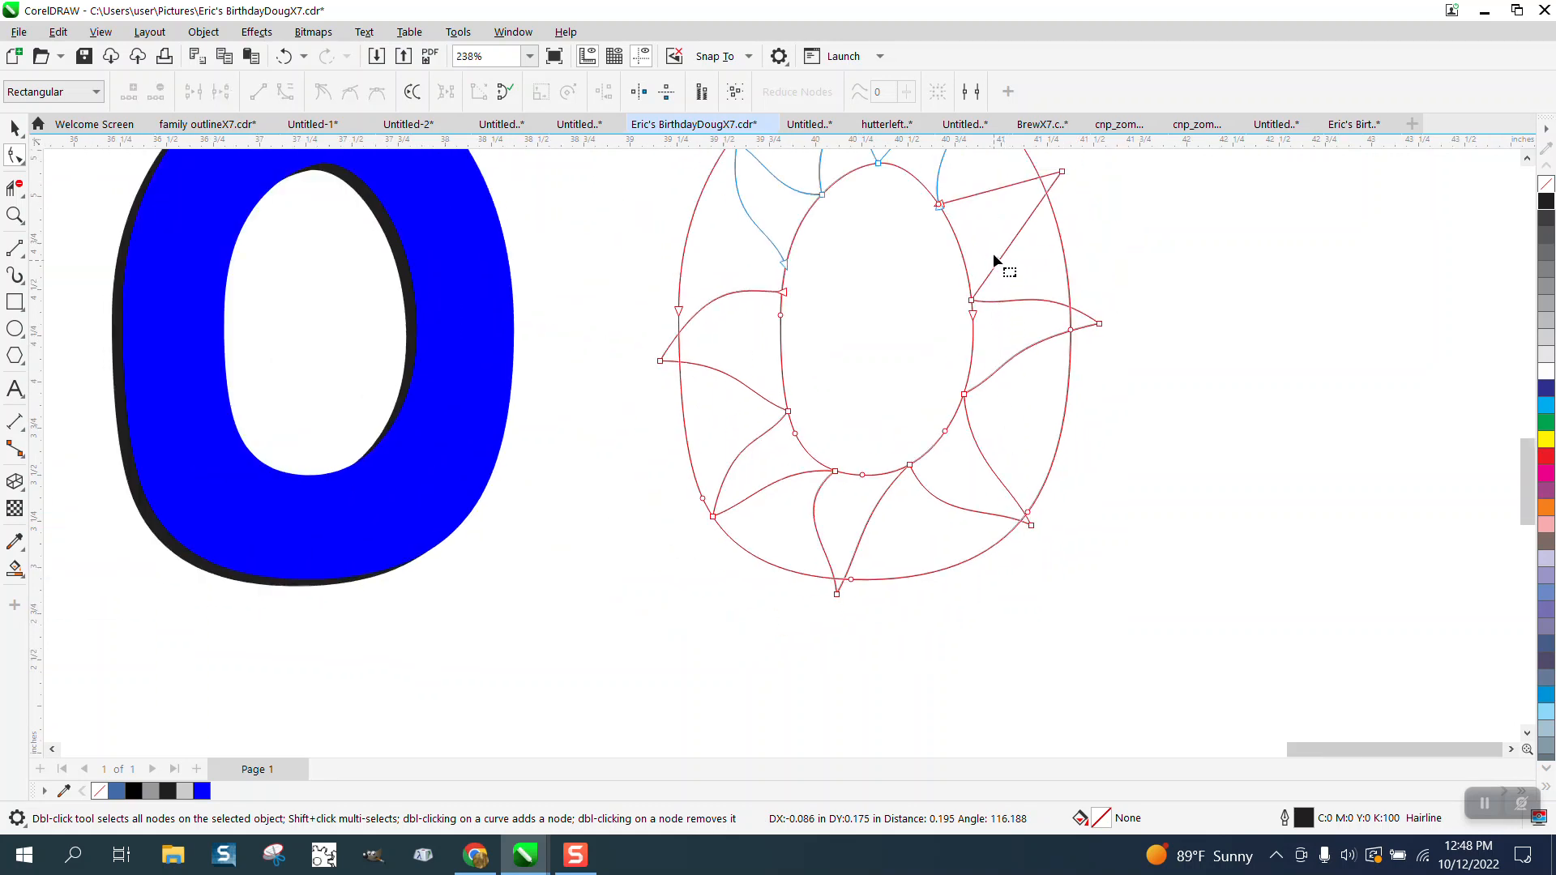
{"action": "left_click", "coordinate": [972, 301]}
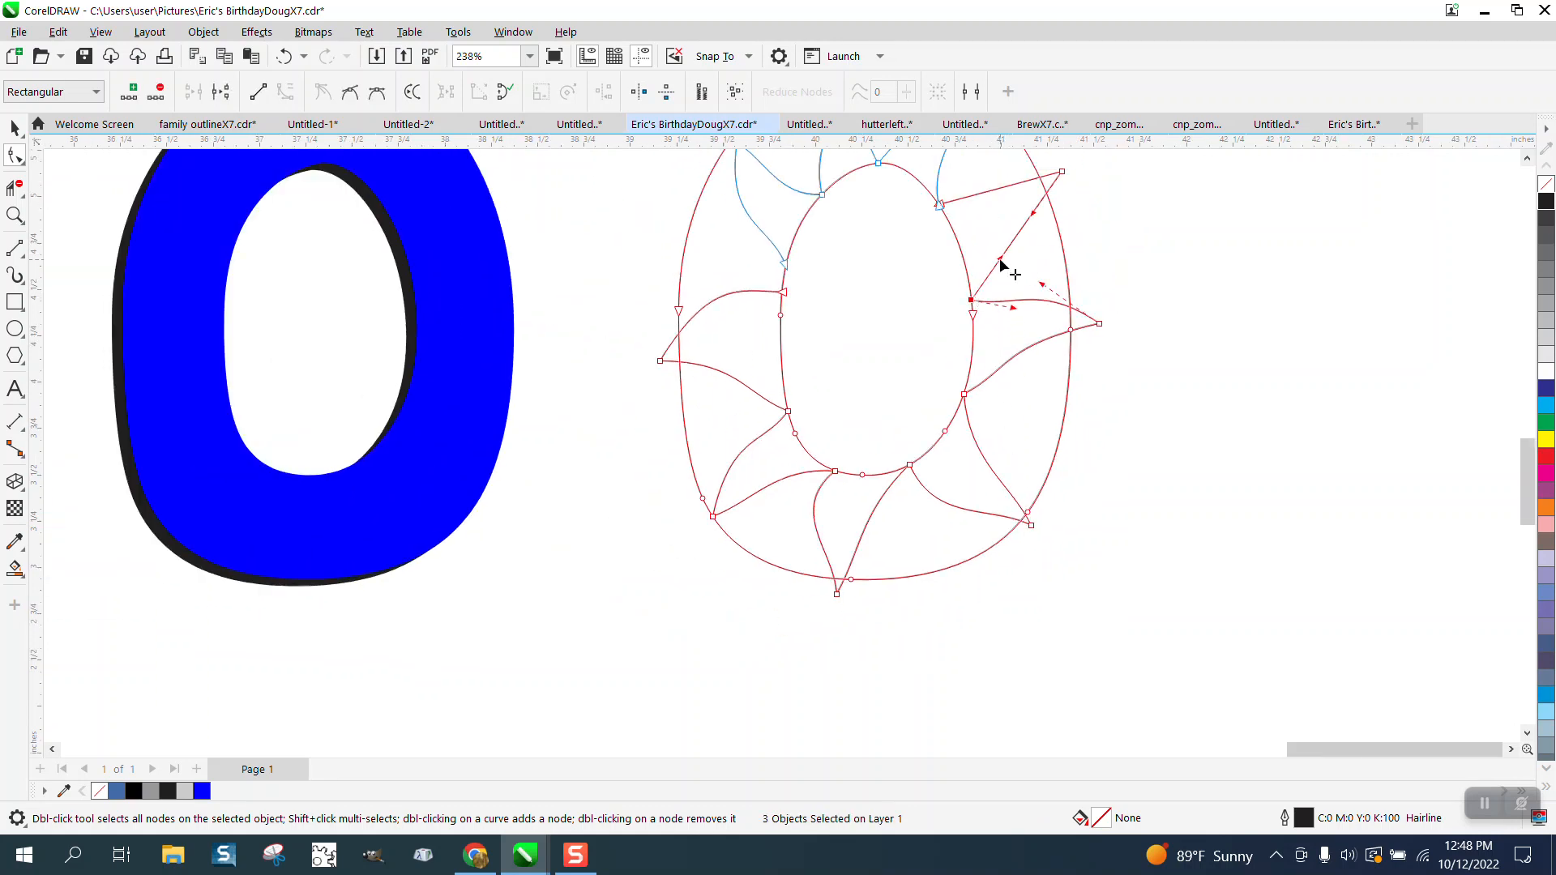
{"action": "left_click_drag", "start_coordinate": [1002, 261], "coordinate": [1003, 223]}
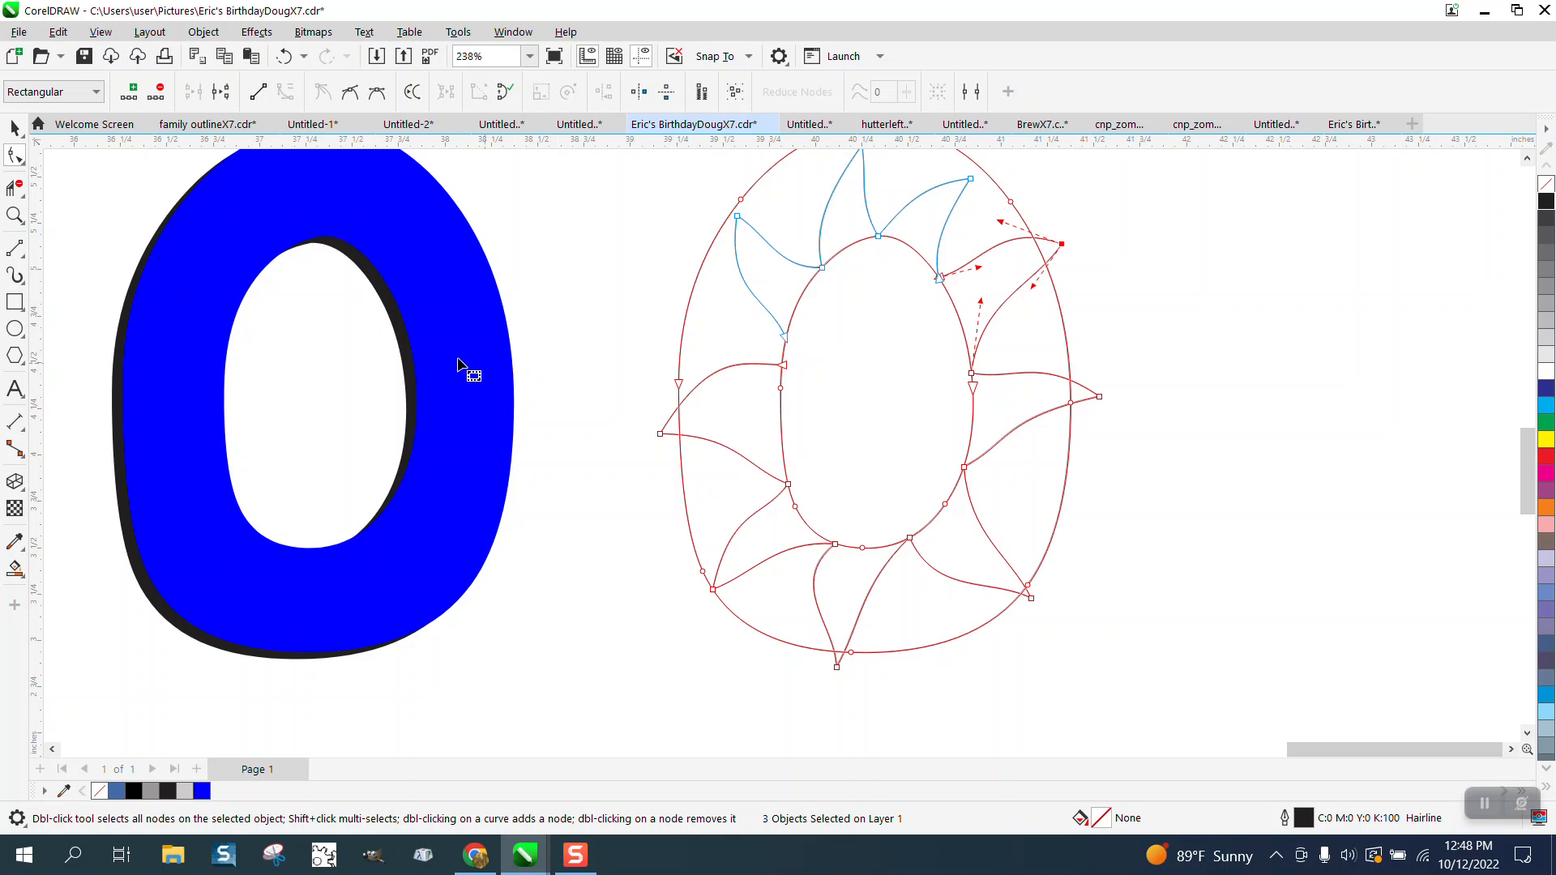
{"action": "left_click", "coordinate": [15, 126]}
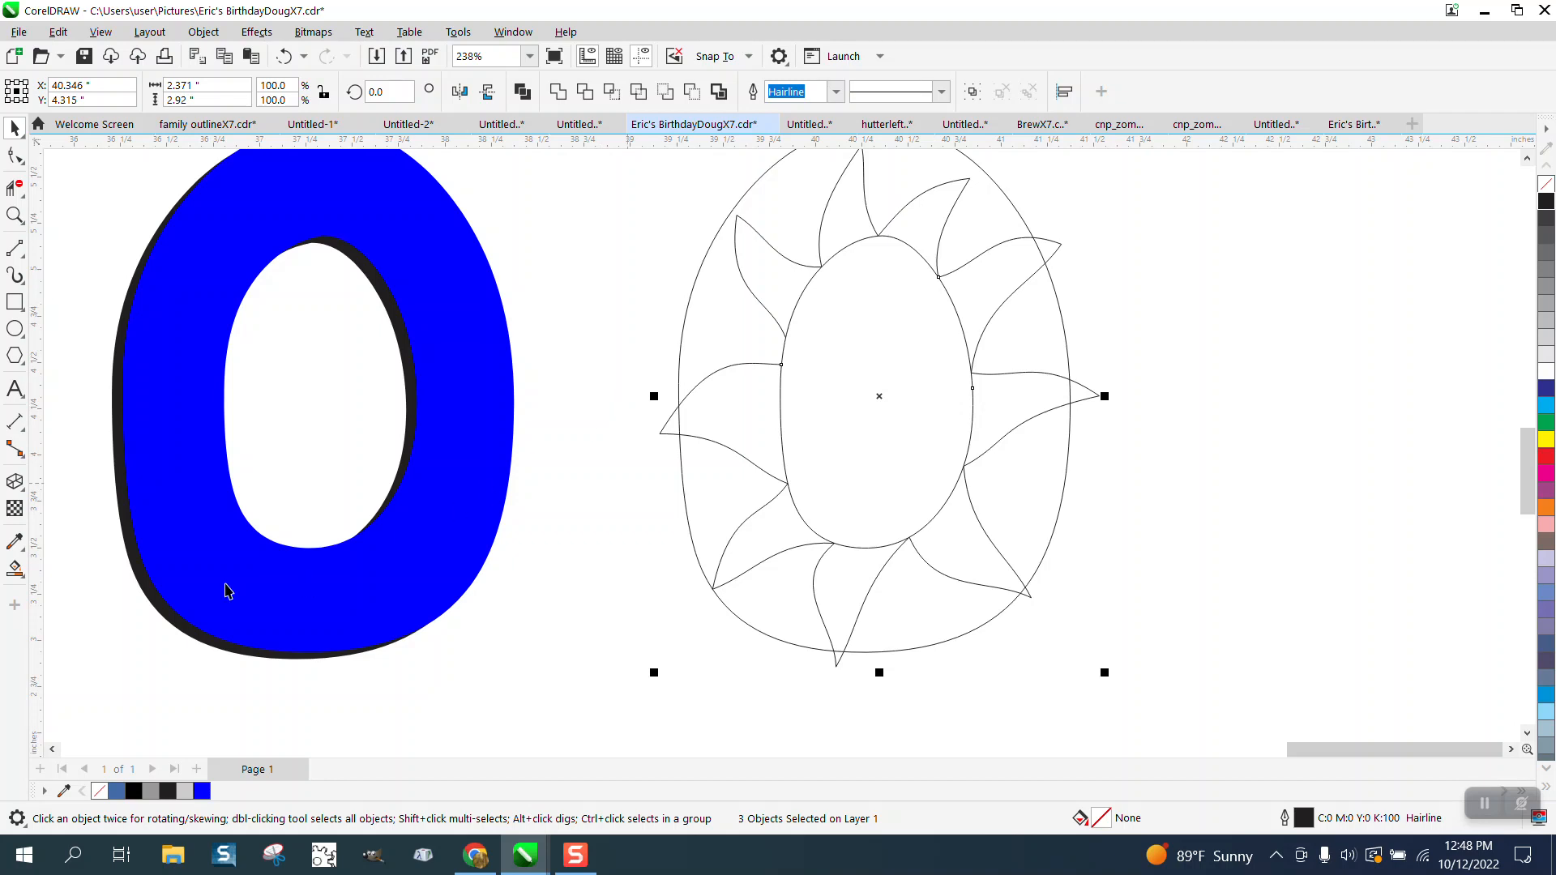
{"action": "left_click", "coordinate": [23, 577]}
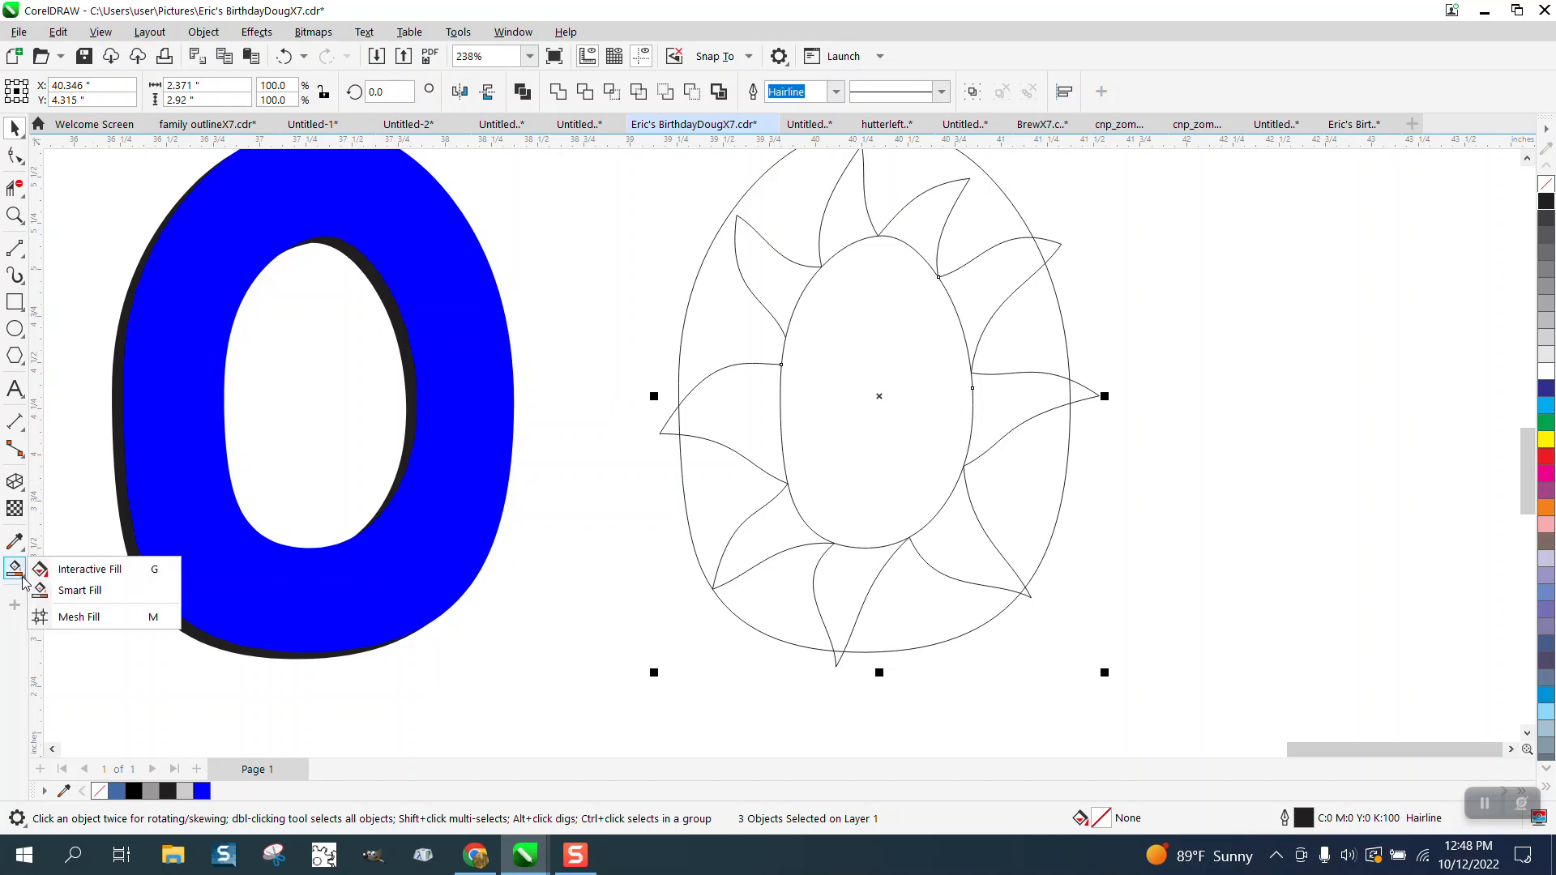
{"action": "left_click", "coordinate": [80, 590]}
{"action": "left_click", "coordinate": [15, 128]}
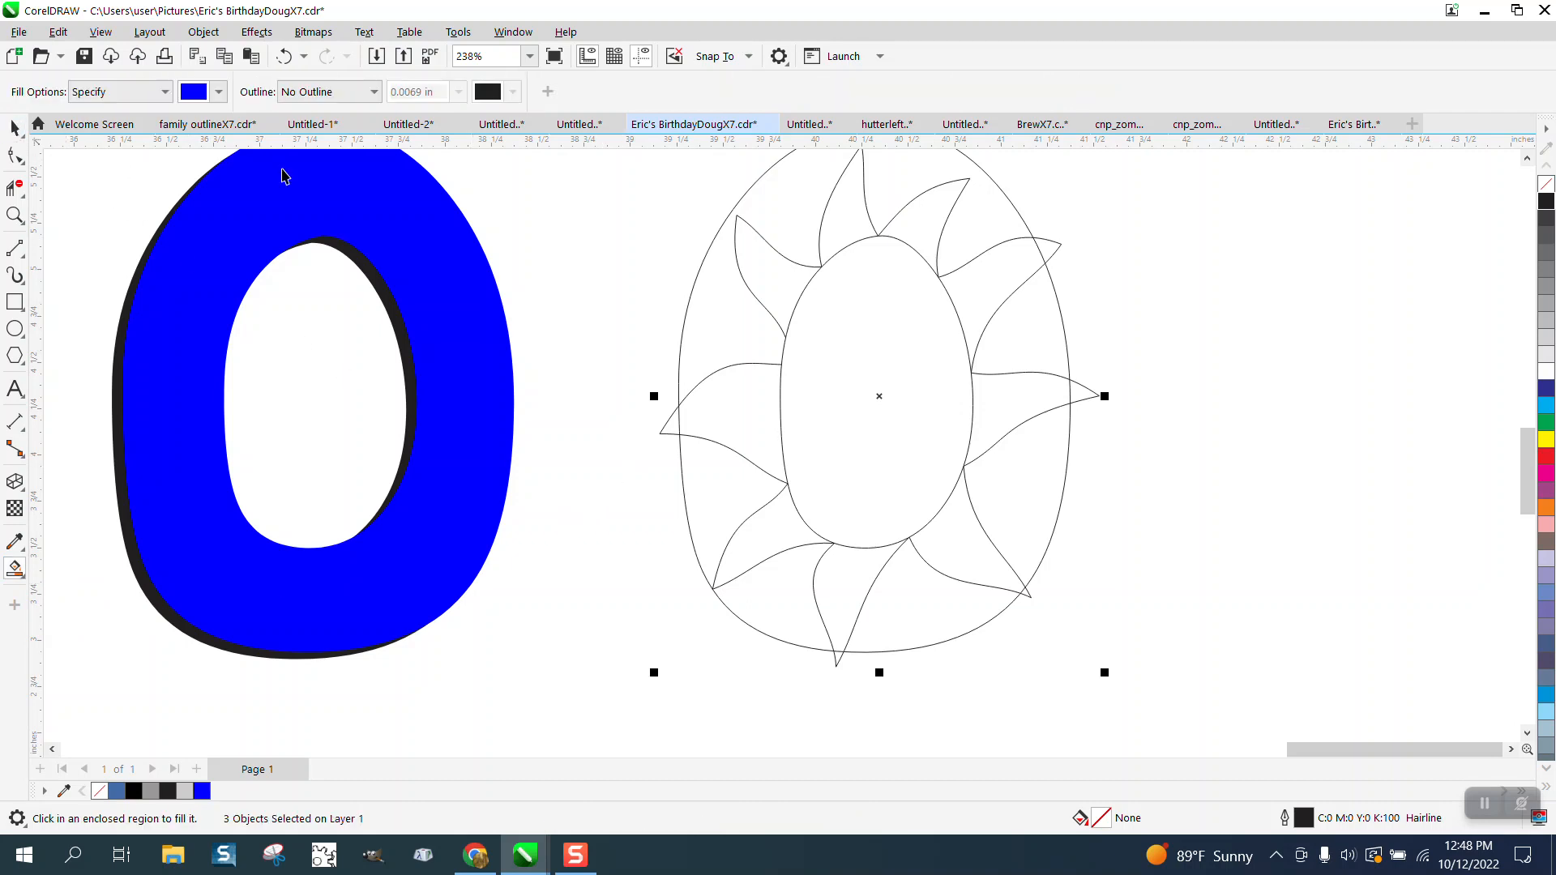
Step: Try moving the whole outlined 0 3 inches to the right of the spikes, and undo the move
{"action": "left_click", "coordinate": [658, 265]}
{"action": "left_click", "coordinate": [694, 280]}
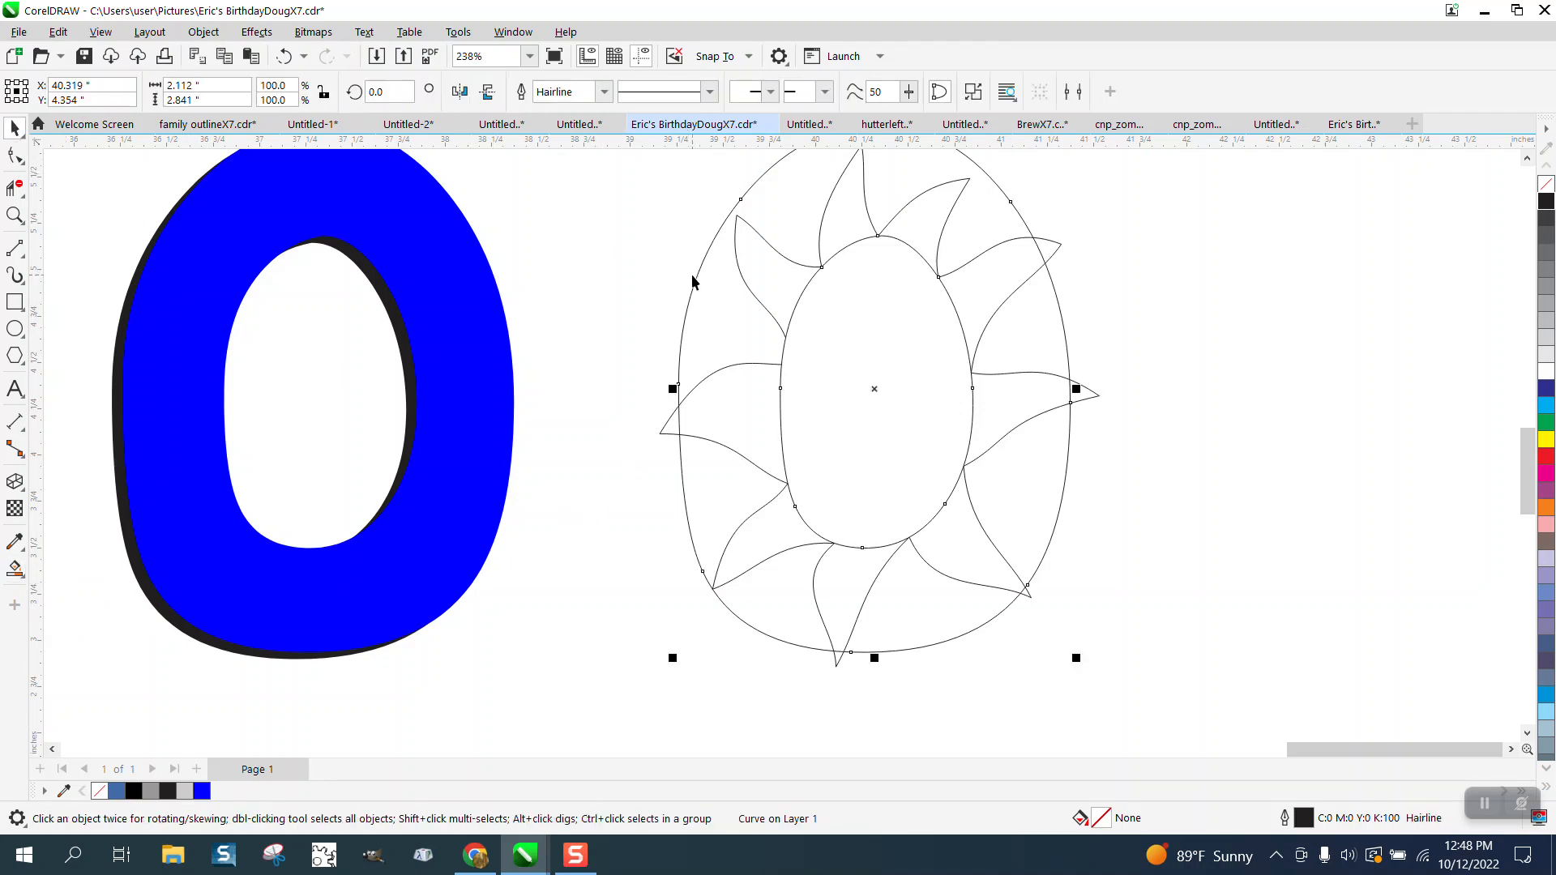
{"action": "key", "text": "Right"}
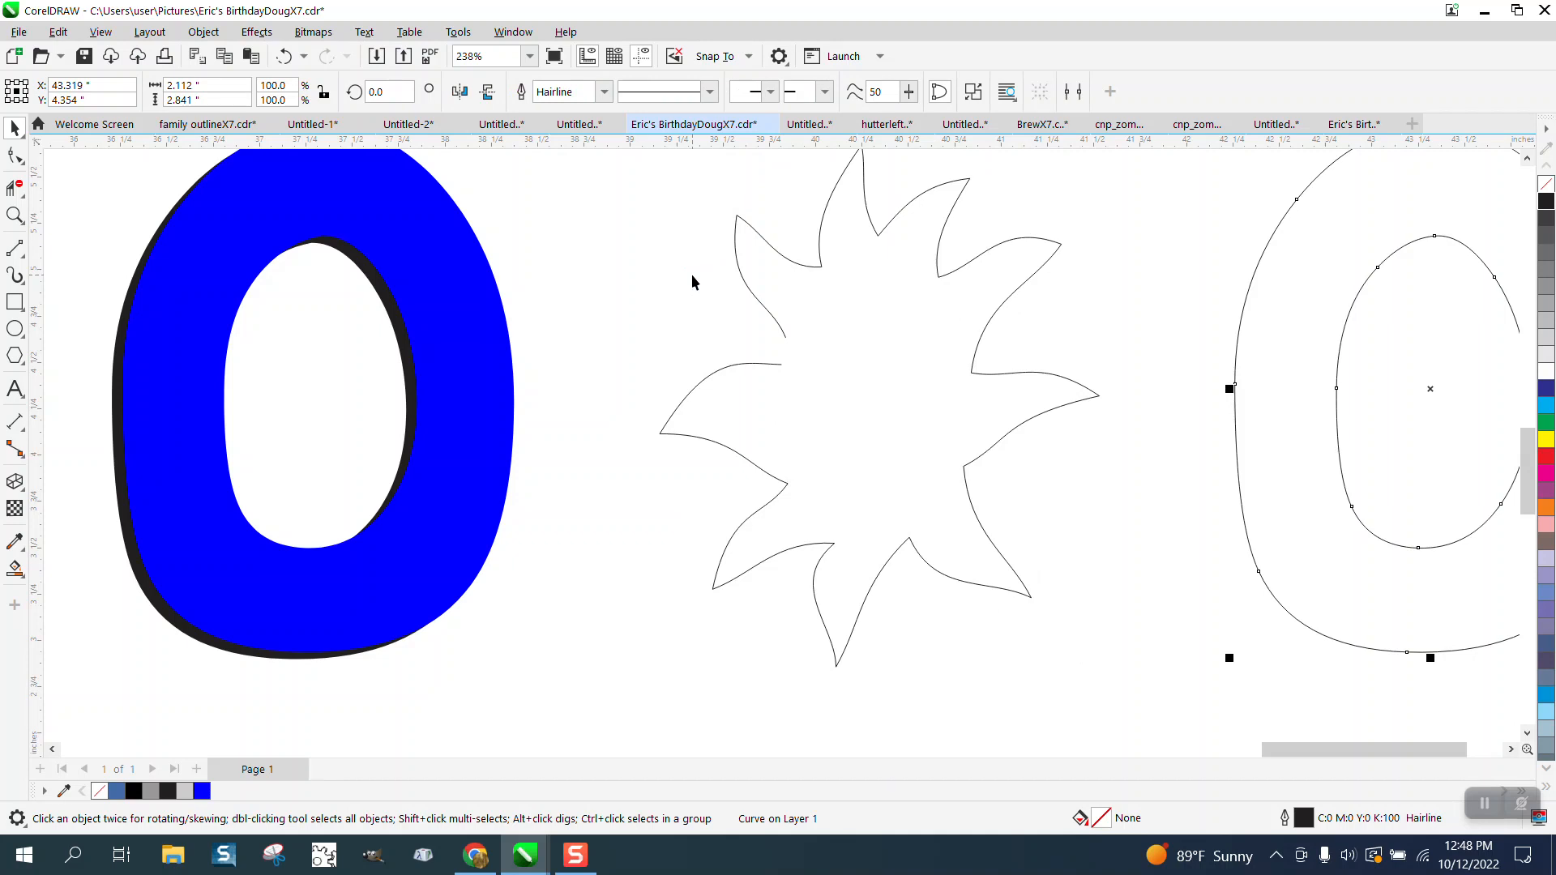
{"action": "left_click", "coordinate": [283, 56]}
Step: Break the outlined 0 apart and move only its outer oval 3 inches to the right, clear of the spikes
{"action": "left_click", "coordinate": [203, 32]}
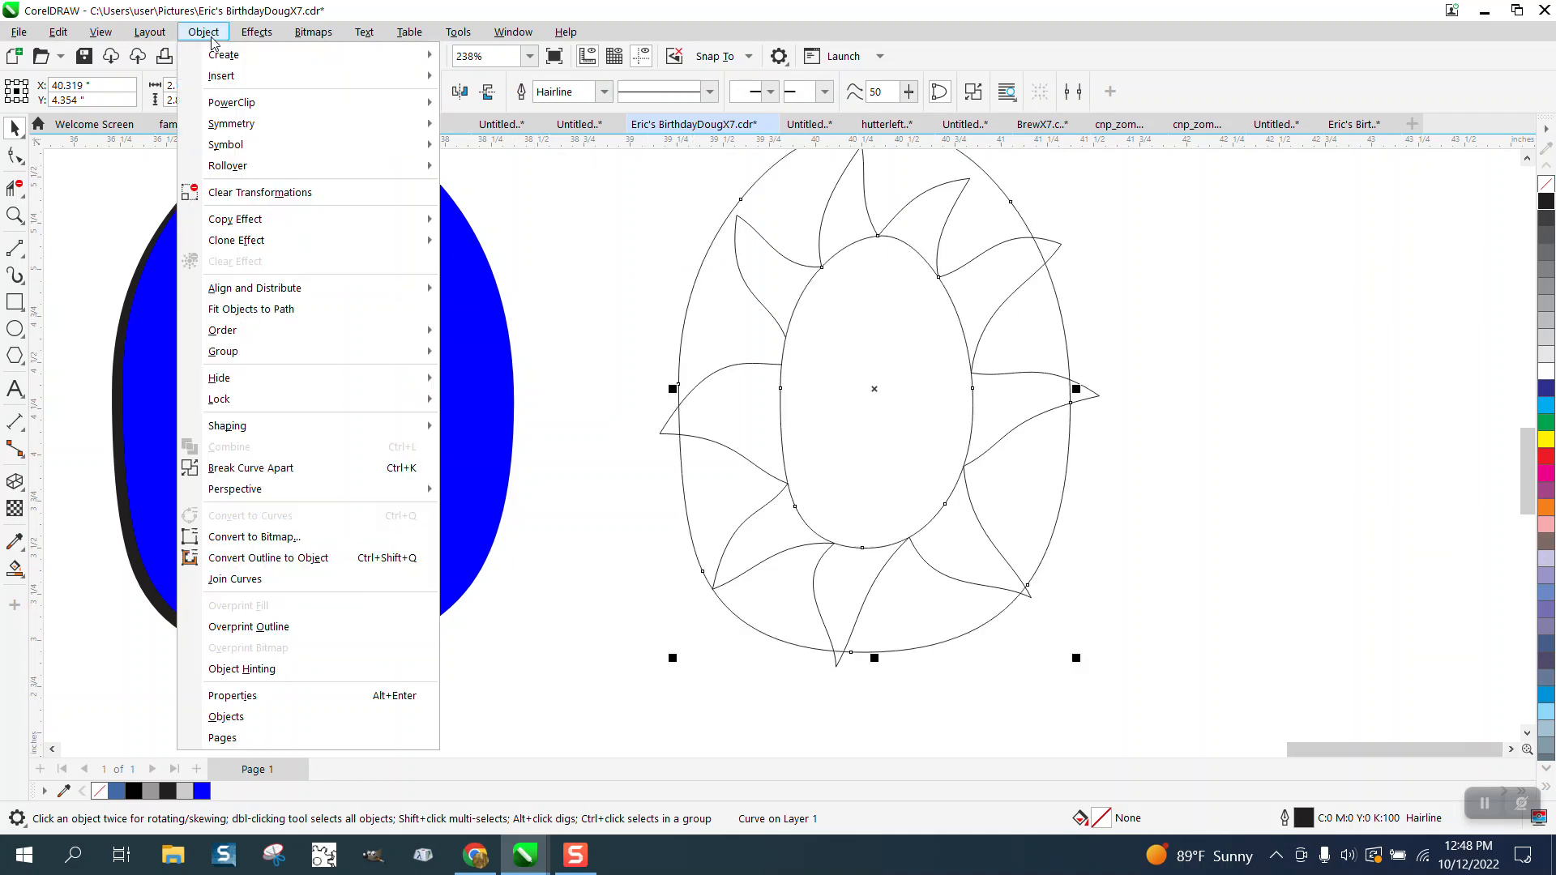
{"action": "left_click", "coordinate": [253, 470]}
{"action": "left_click", "coordinate": [543, 311]}
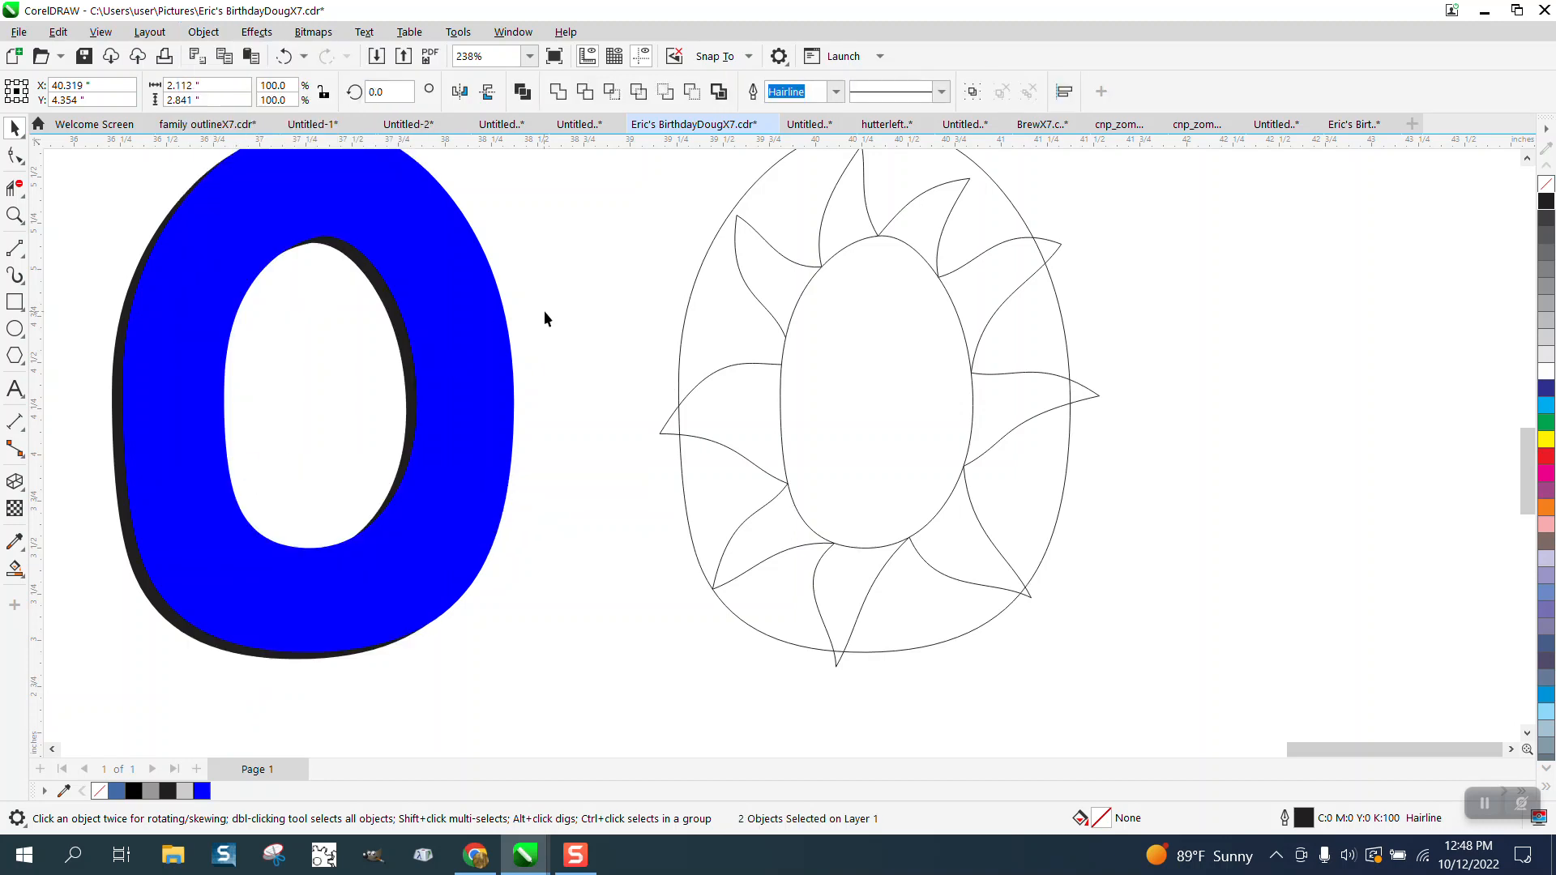
{"action": "left_click", "coordinate": [682, 346]}
{"action": "key", "text": "Right"}
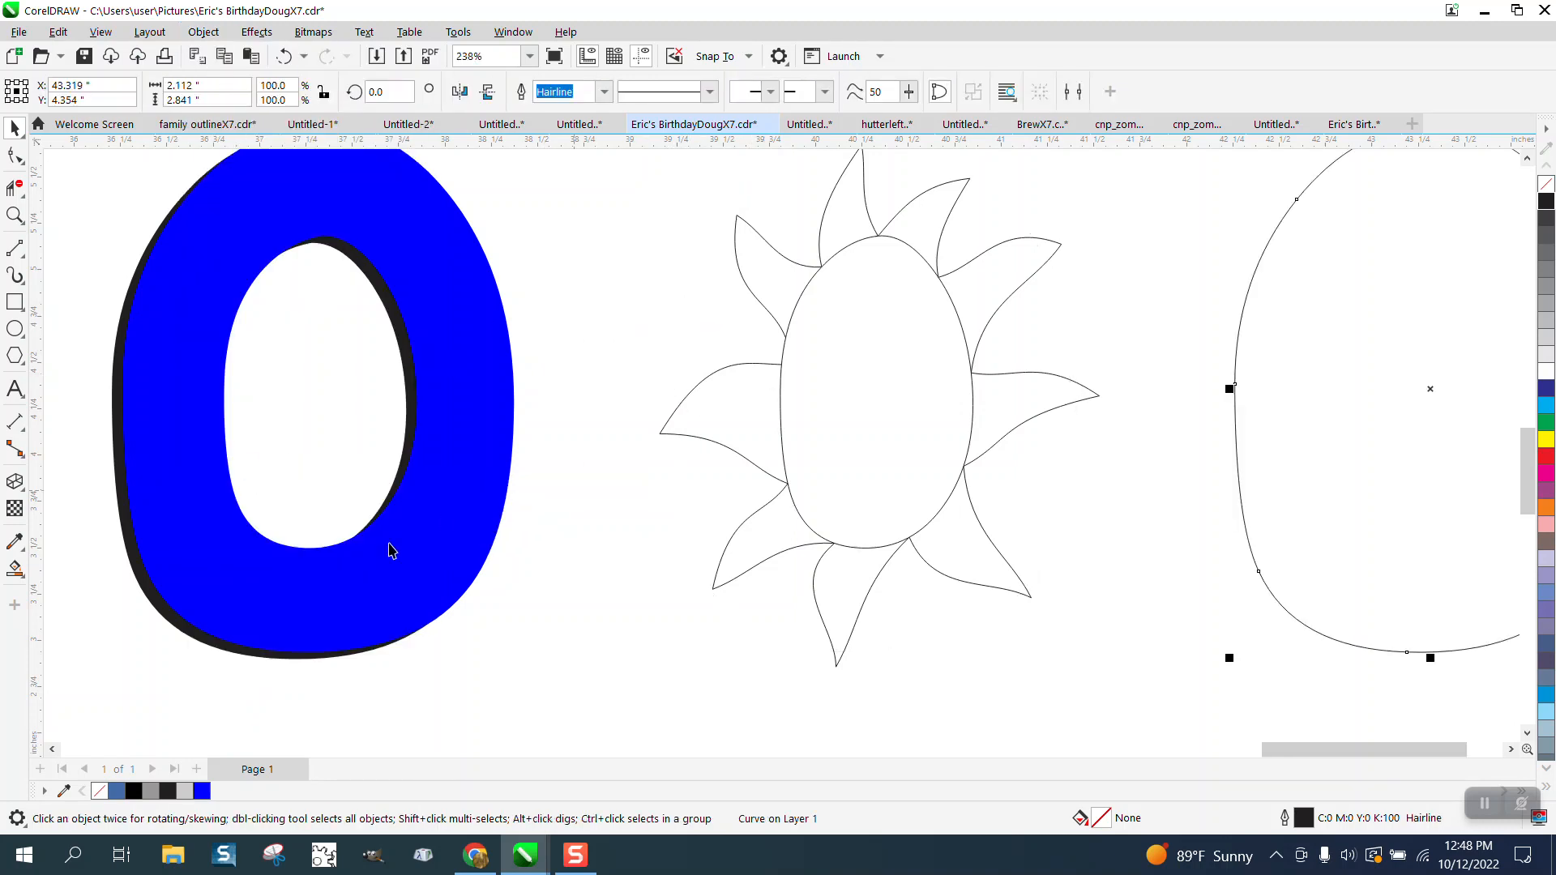
Step: Draw a rectangle about 3.1 by 3.16 inches around the inner oval and all its spikes
{"action": "scroll", "coordinate": [737, 439], "scroll_direction": "down", "scroll_amount": 1}
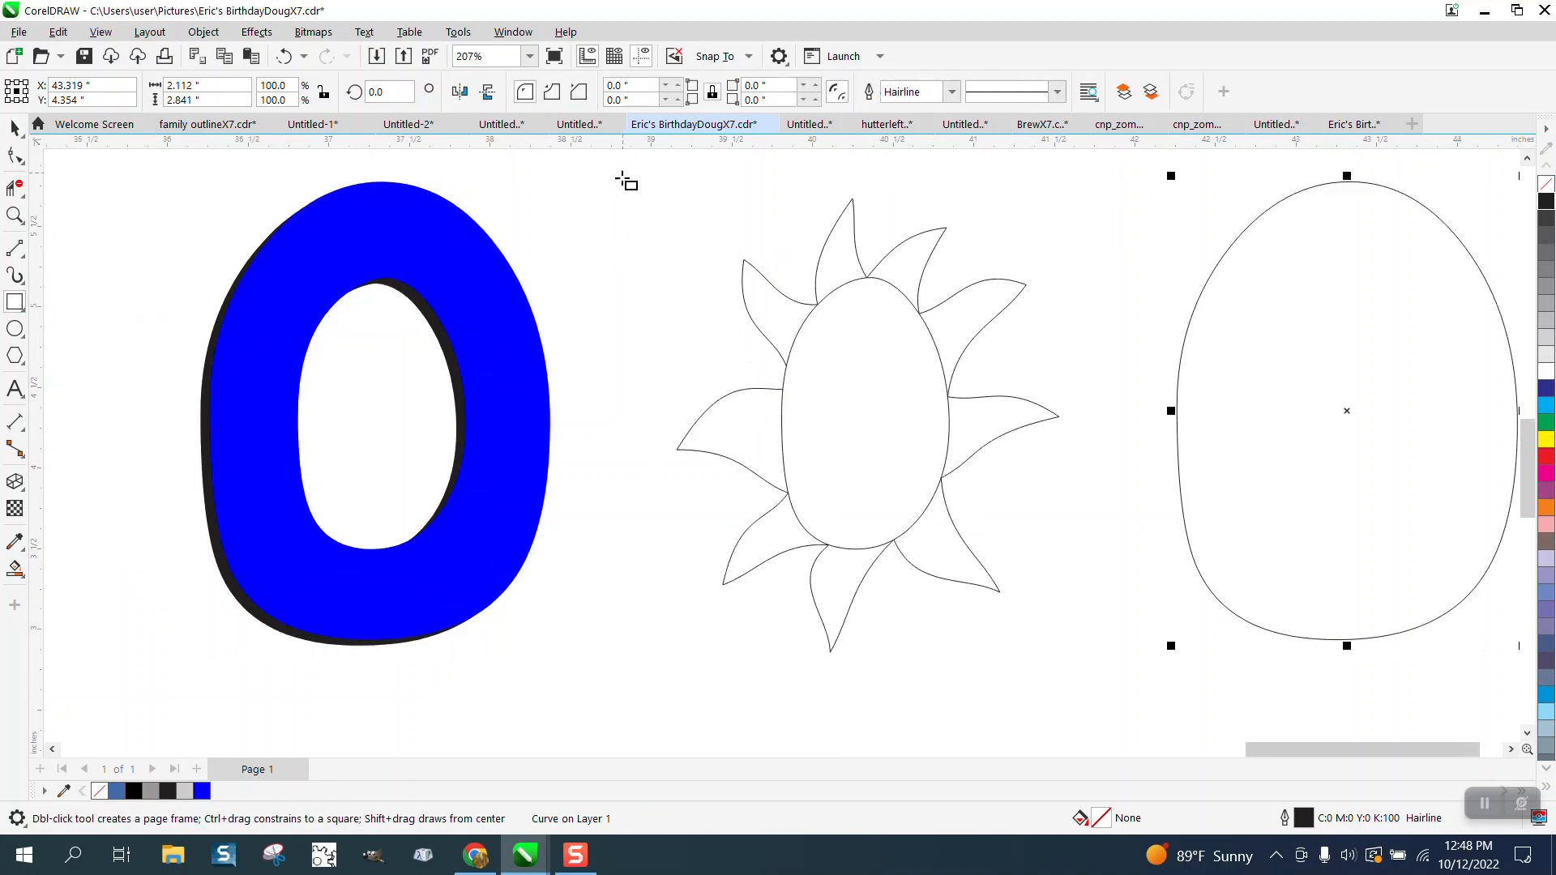
{"action": "left_click_drag", "start_coordinate": [622, 178], "coordinate": [1121, 687]}
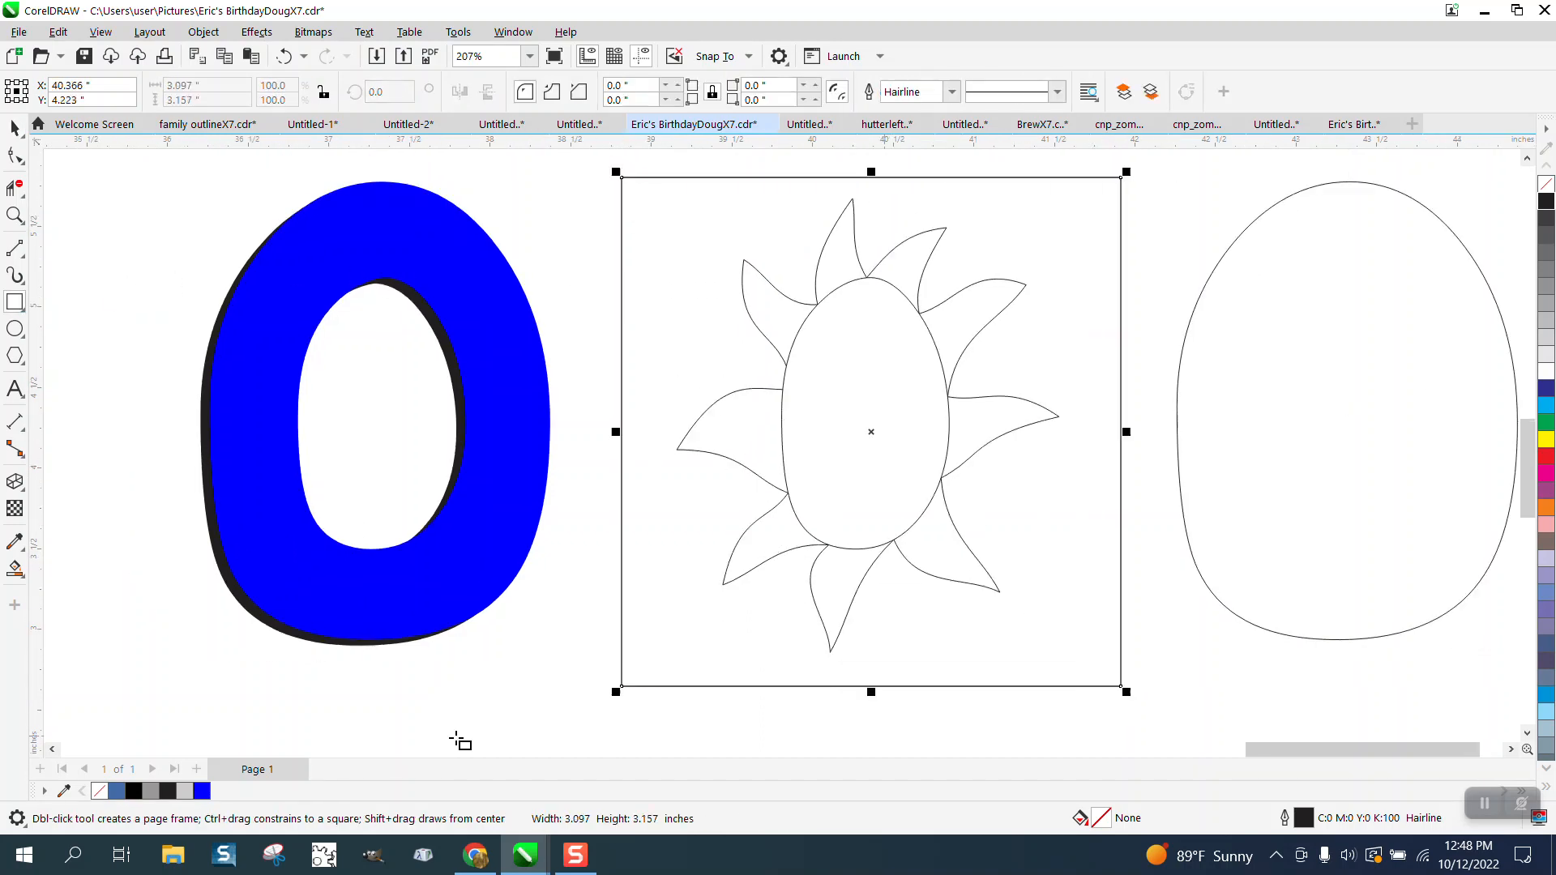
Step: Fill the enclosed far-left spike with blue using Smart Fill
{"action": "left_click", "coordinate": [22, 578]}
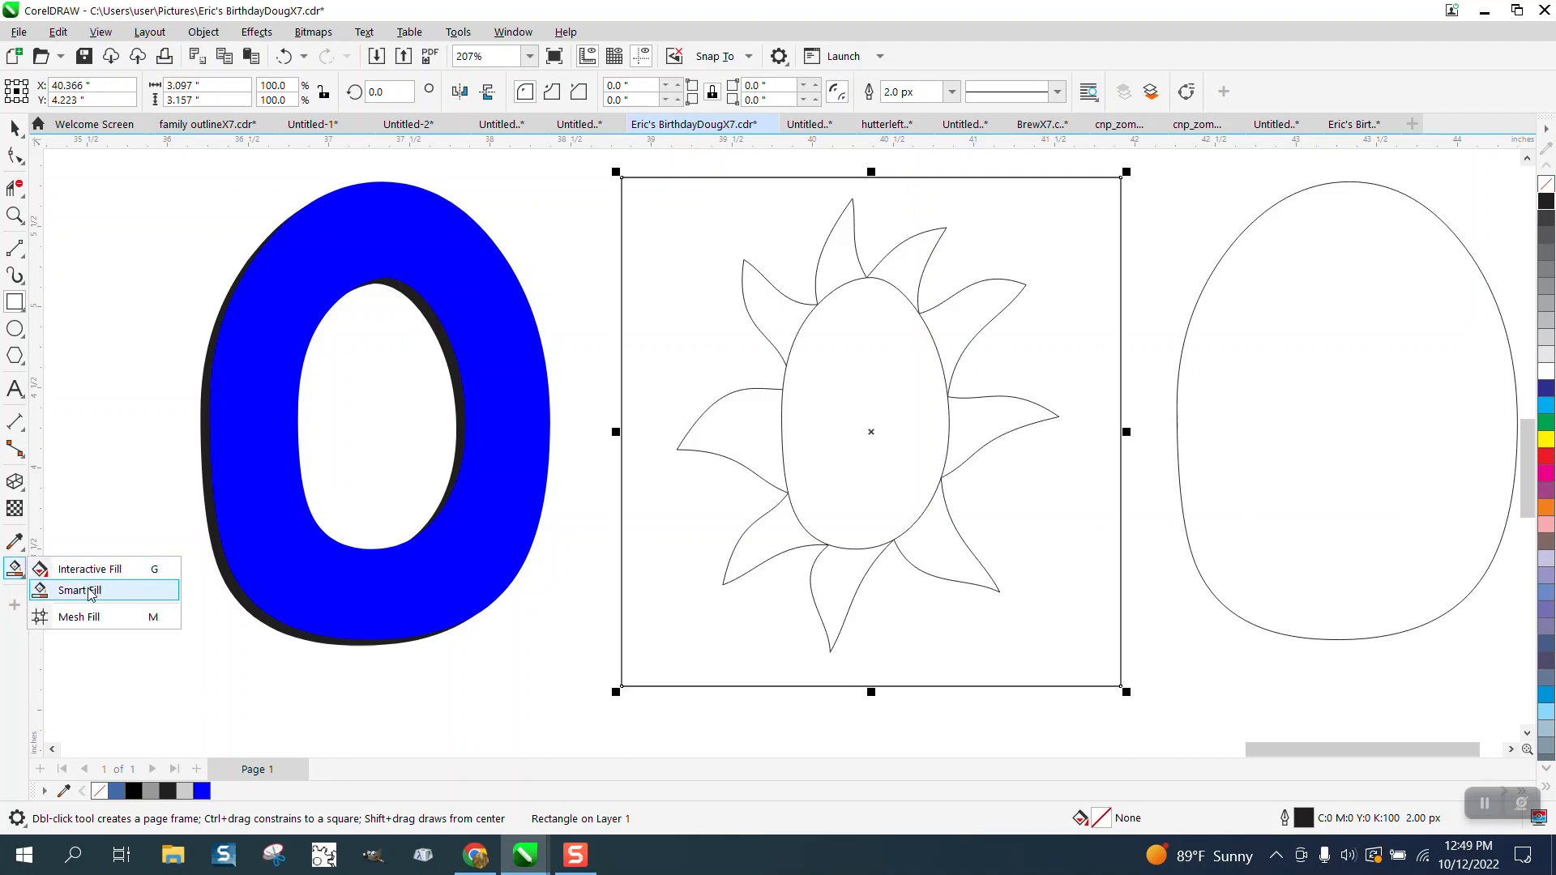
{"action": "left_click", "coordinate": [79, 591]}
{"action": "left_click", "coordinate": [749, 444]}
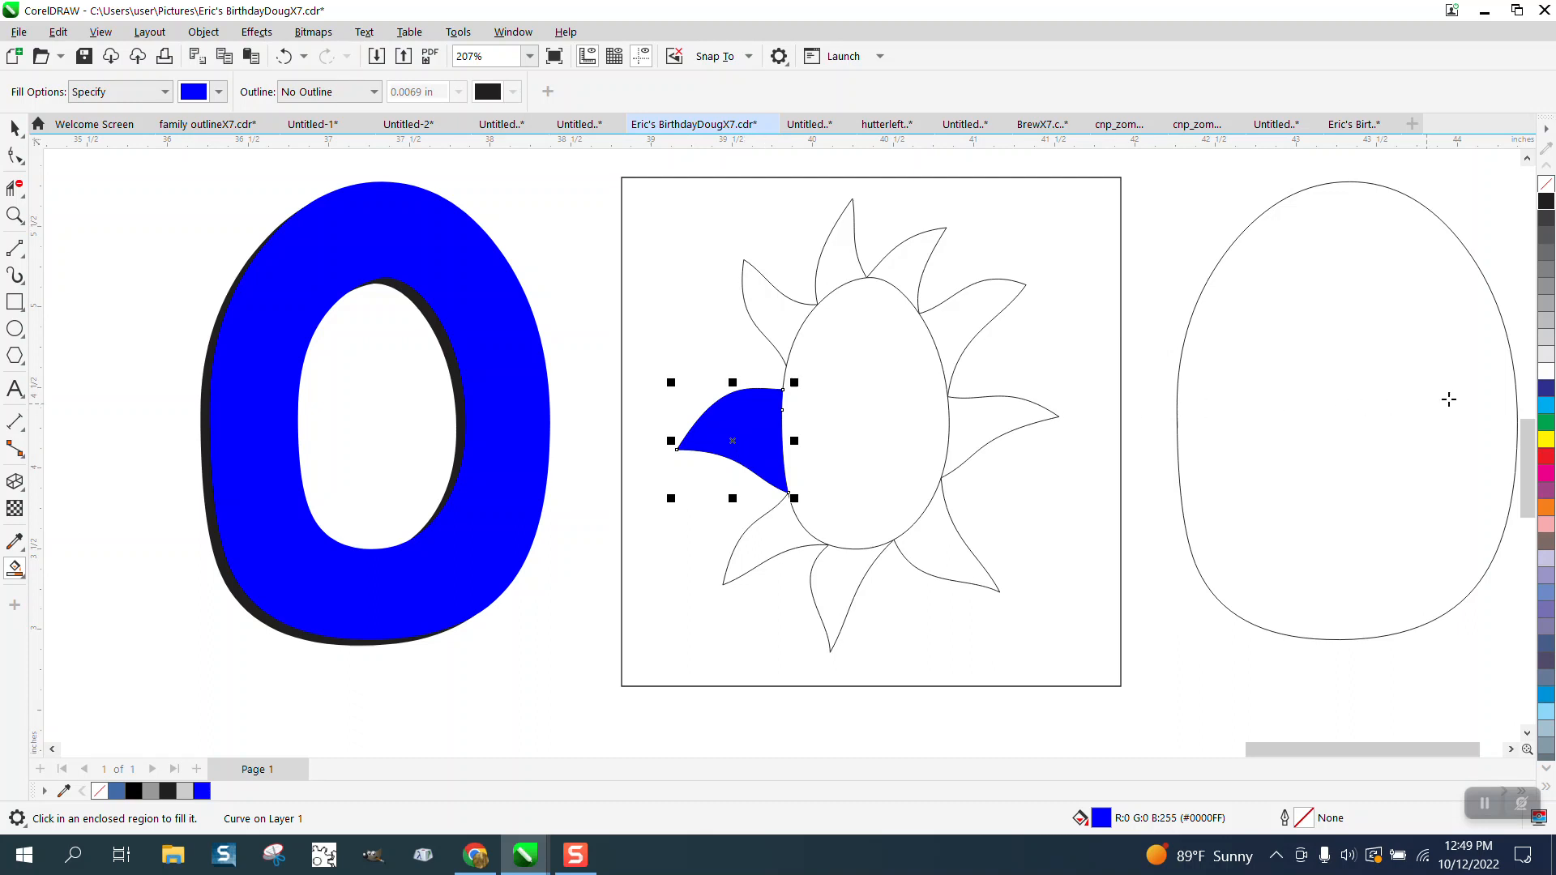
Step: Lighten the far-left spike's blue fill to R145 G145 B255 by mixing in white
{"action": "left_click", "coordinate": [1547, 372], "text": "ctrl"}
{"action": "left_click", "coordinate": [1547, 372], "text": "ctrl"}
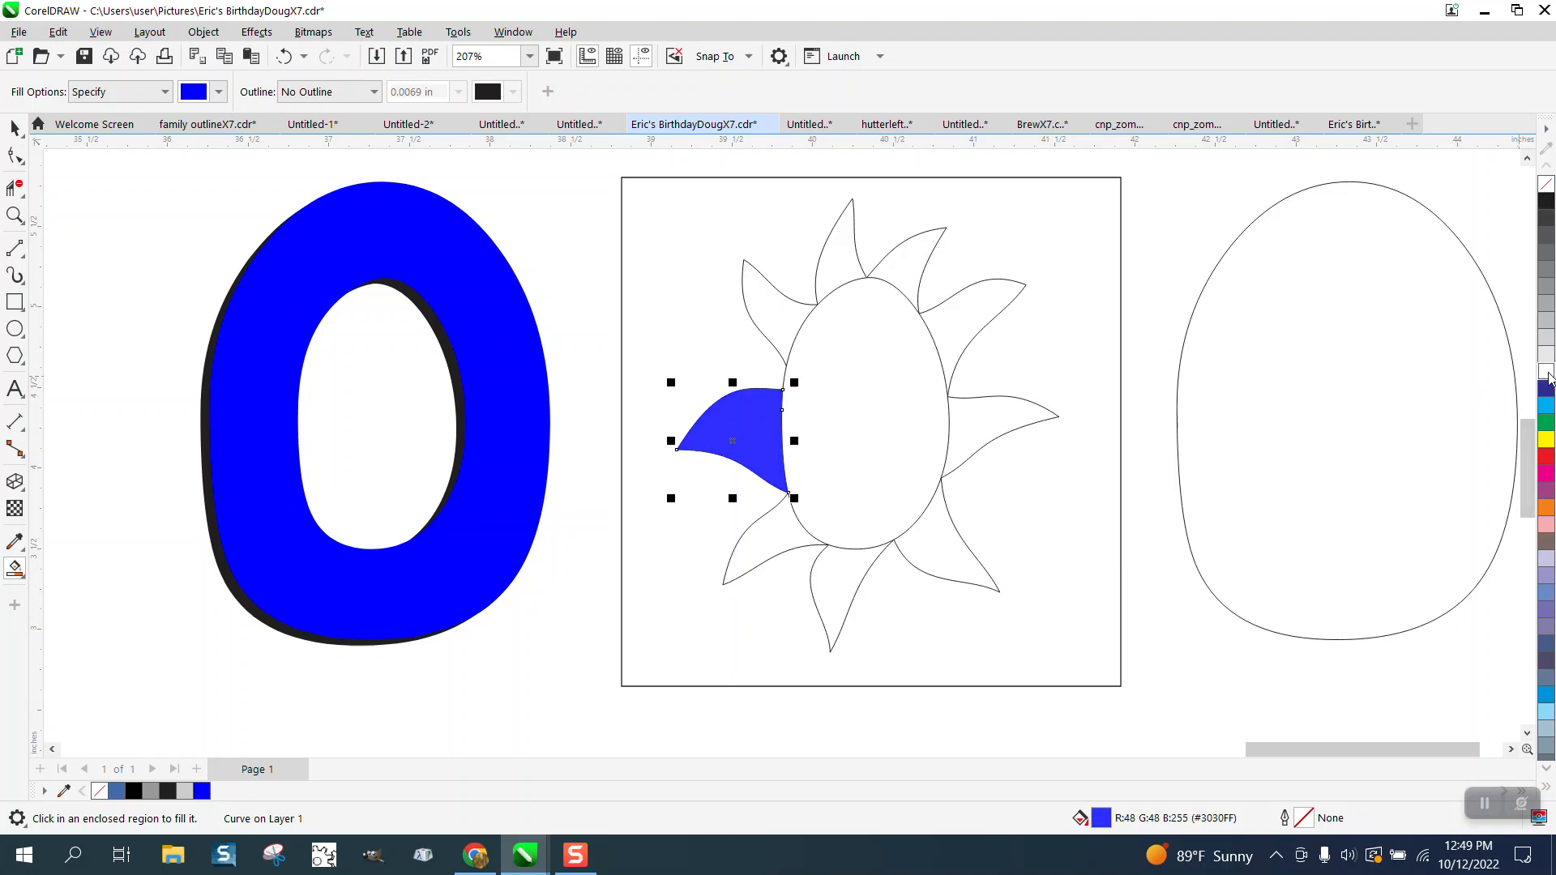
{"action": "left_click", "coordinate": [1547, 372], "text": "ctrl"}
{"action": "left_click", "coordinate": [1547, 373], "text": "ctrl"}
{"action": "left_click", "coordinate": [1548, 373], "text": "ctrl"}
{"action": "left_click", "coordinate": [1547, 373], "text": "ctrl"}
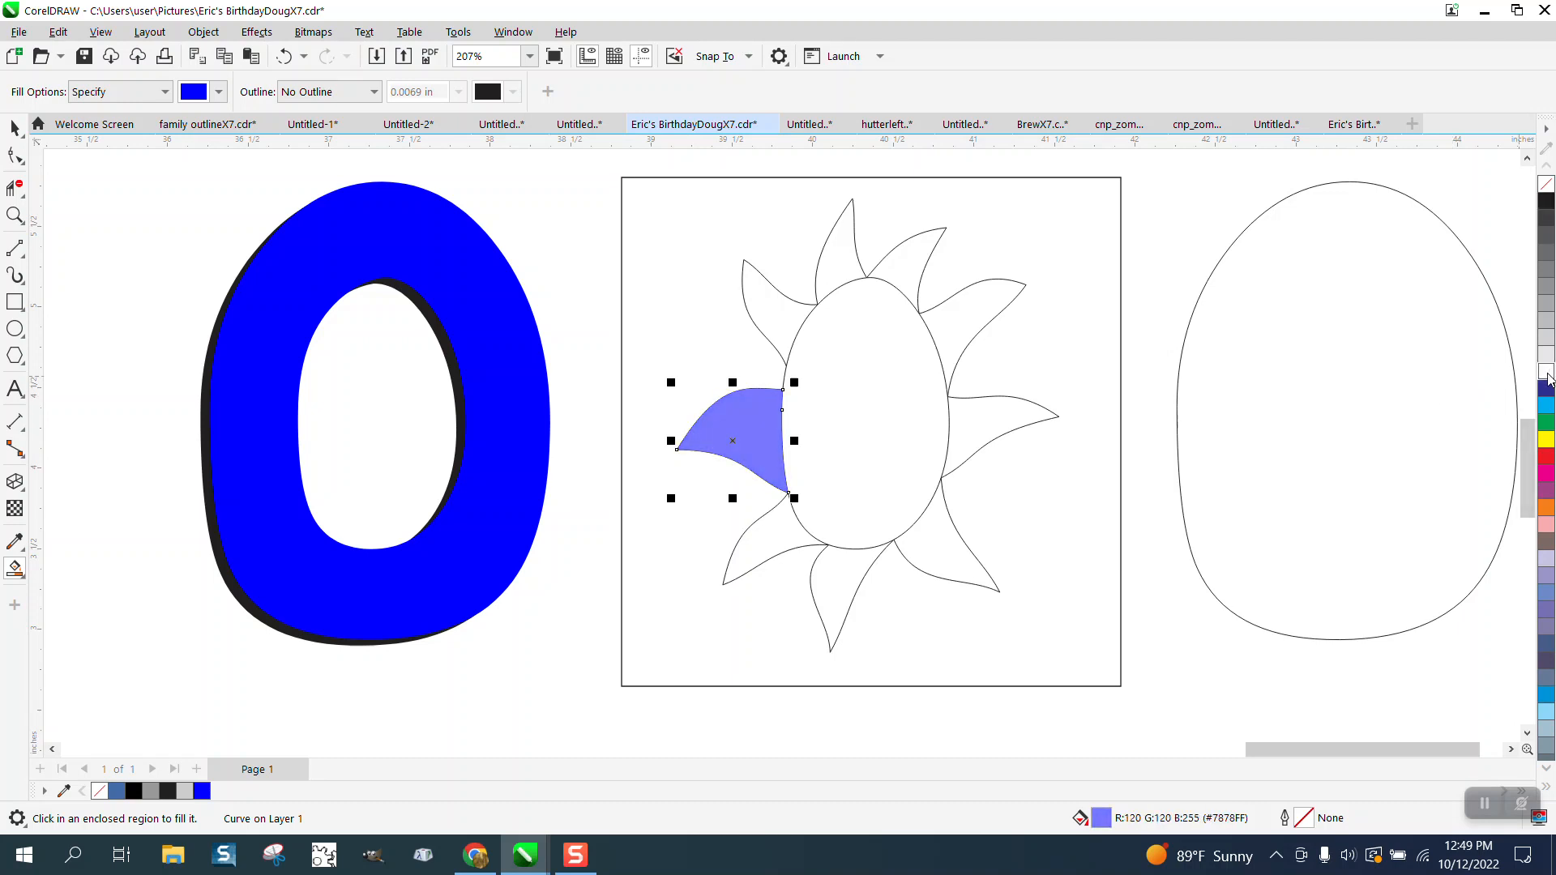
{"action": "left_click", "coordinate": [1547, 373], "text": "ctrl"}
{"action": "left_click", "coordinate": [1548, 373], "text": "ctrl"}
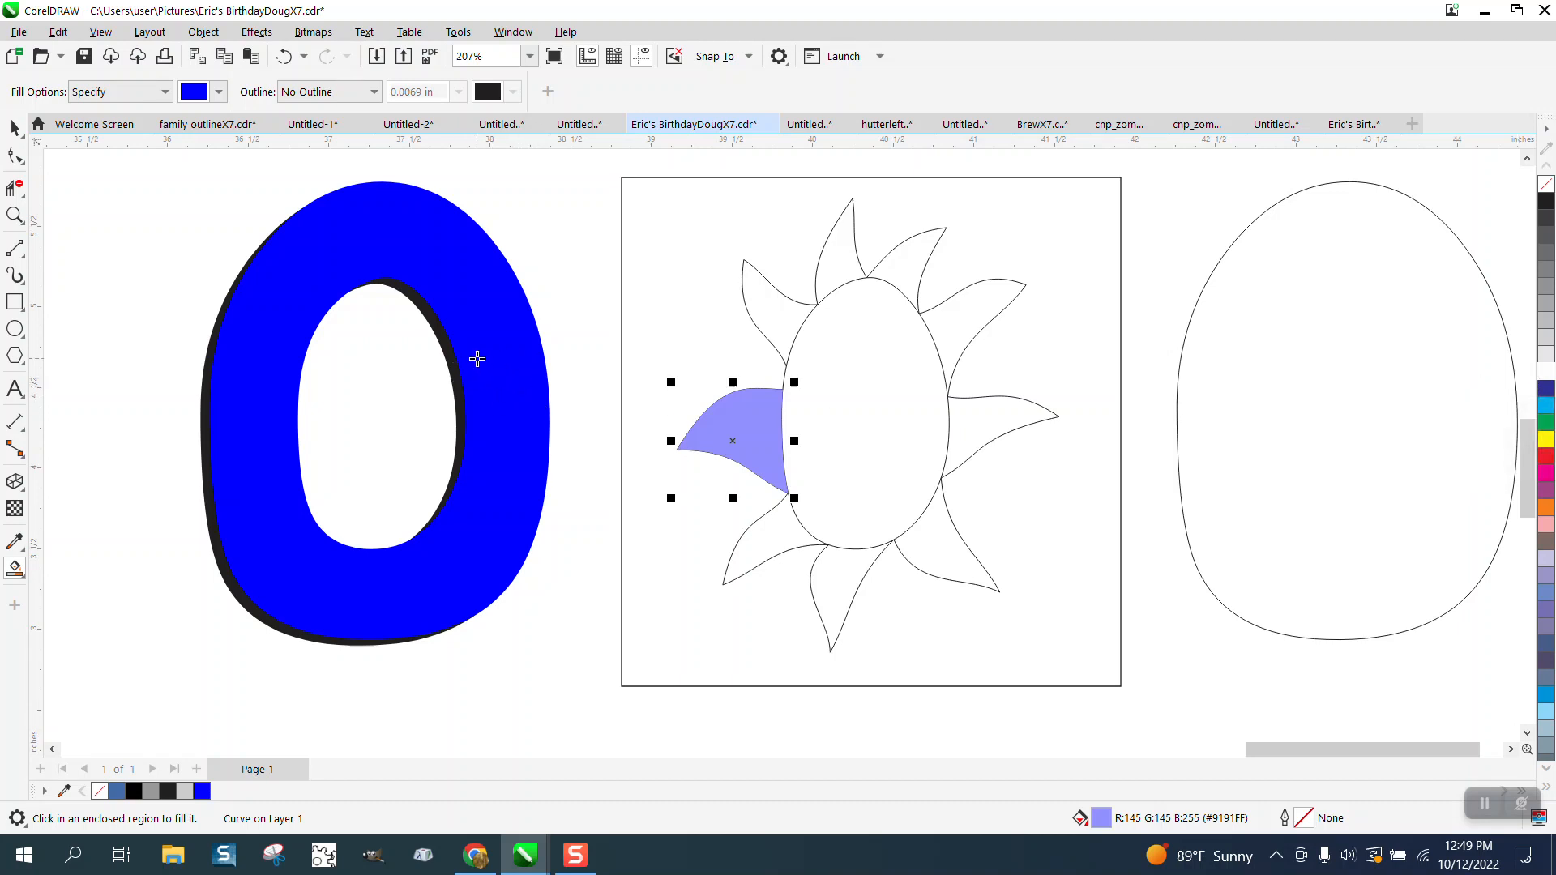
{"action": "key", "text": "space"}
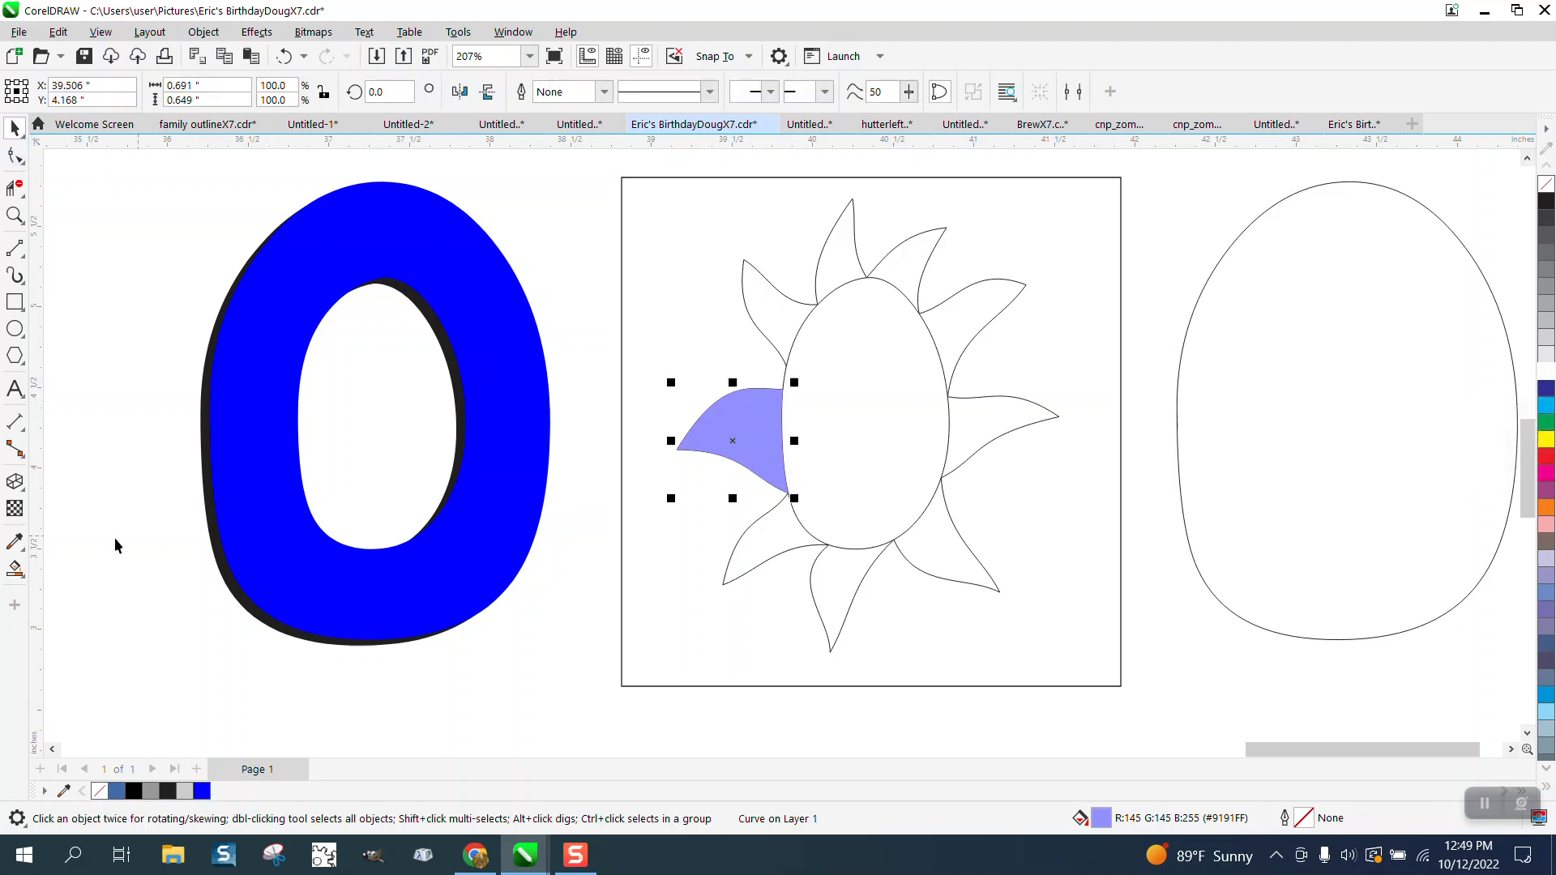
Step: Sample the light blue with the Color Eyedropper, try applying it to the upper spikes, and undo each attempt
{"action": "left_click", "coordinate": [24, 558]}
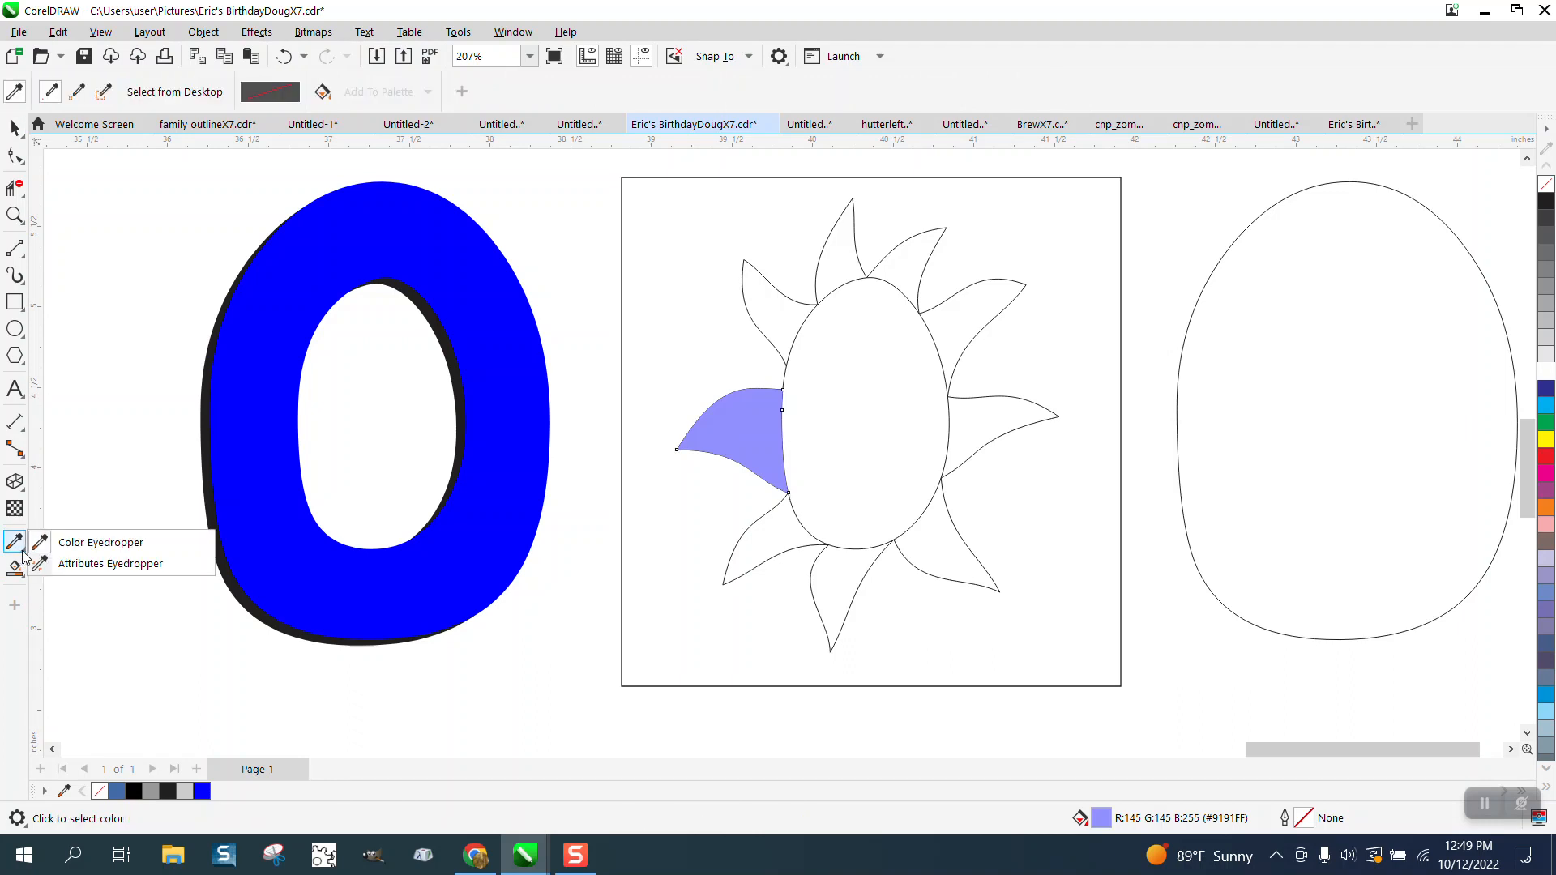
{"action": "left_click", "coordinate": [734, 436]}
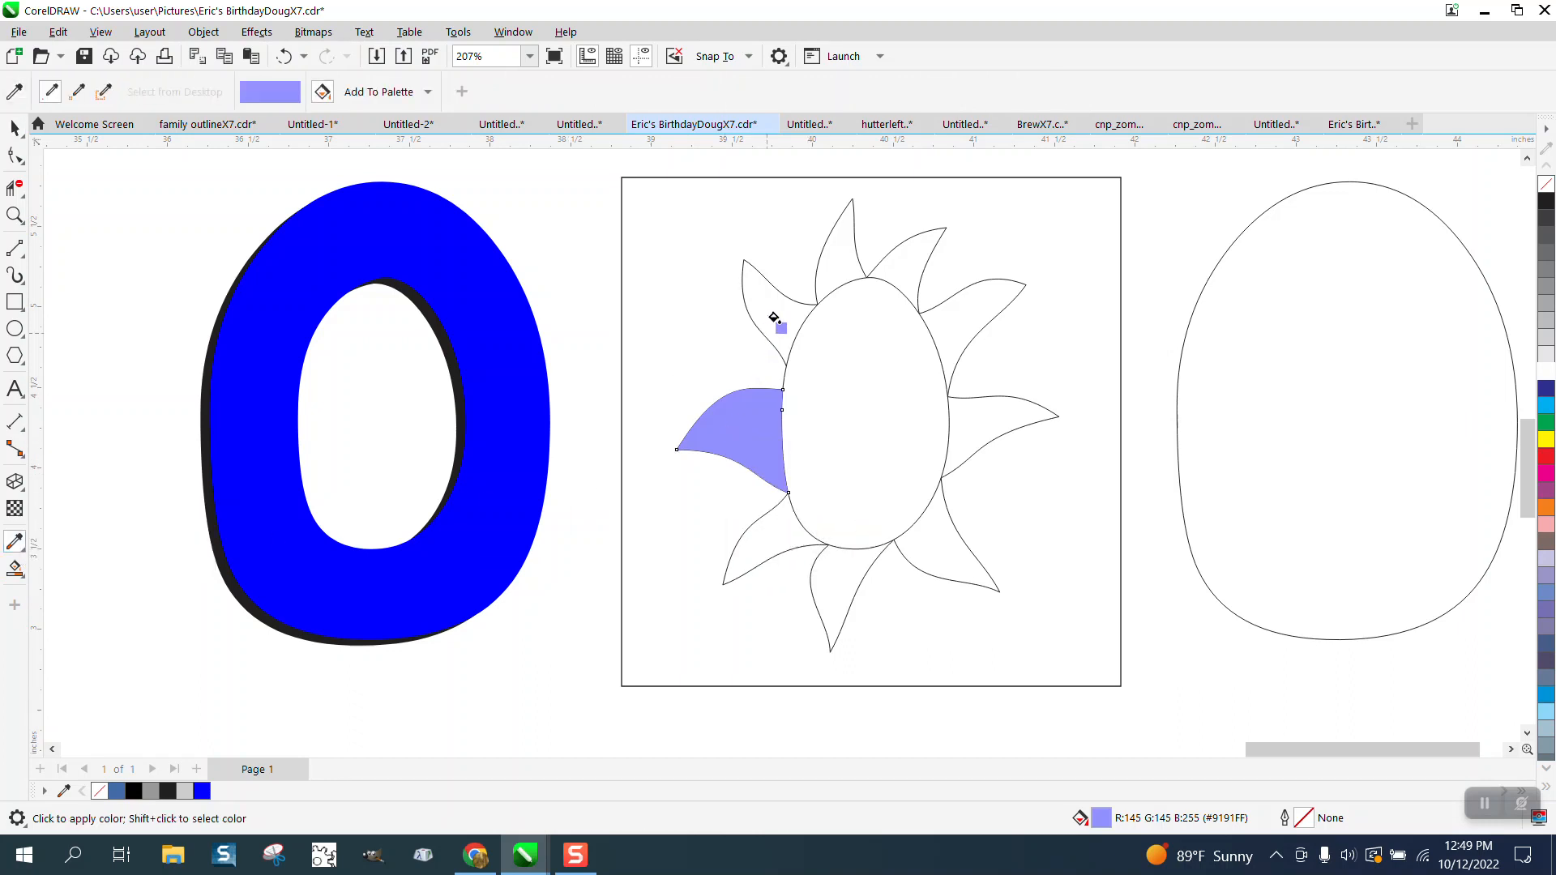
{"action": "left_click", "coordinate": [774, 318]}
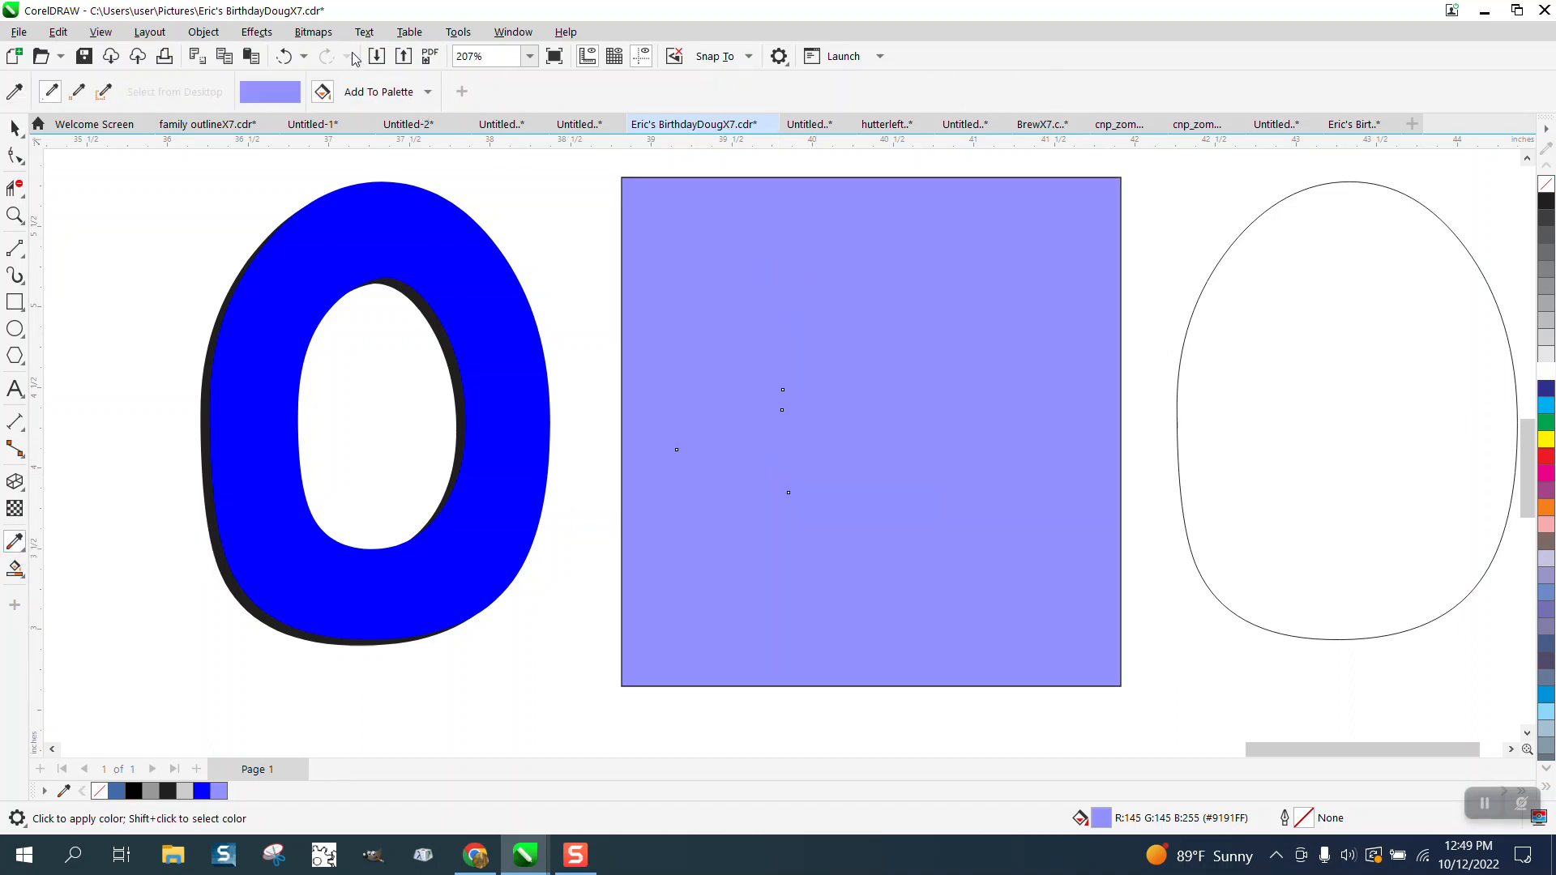
{"action": "left_click", "coordinate": [284, 56]}
{"action": "left_click", "coordinate": [835, 253]}
{"action": "left_click", "coordinate": [284, 56]}
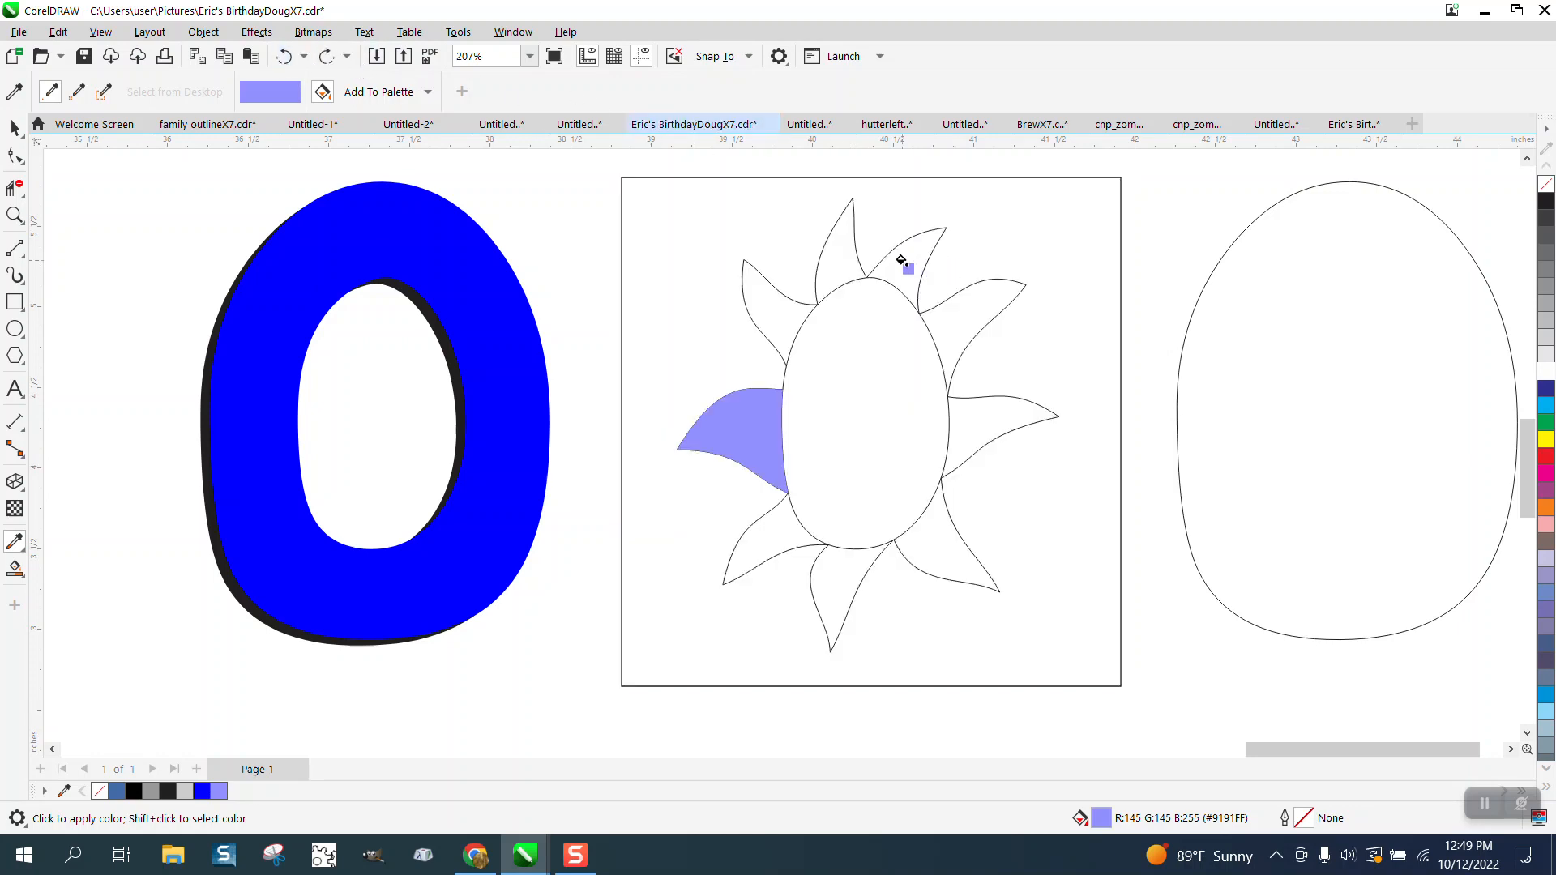
{"action": "left_click", "coordinate": [902, 257]}
{"action": "left_click", "coordinate": [284, 56]}
Step: Check where the upper spikes meet the inner oval, and delete the light blue filled piece from the far-left spike
{"action": "left_click", "coordinate": [15, 215]}
{"action": "left_click_drag", "start_coordinate": [791, 269], "coordinate": [943, 341]}
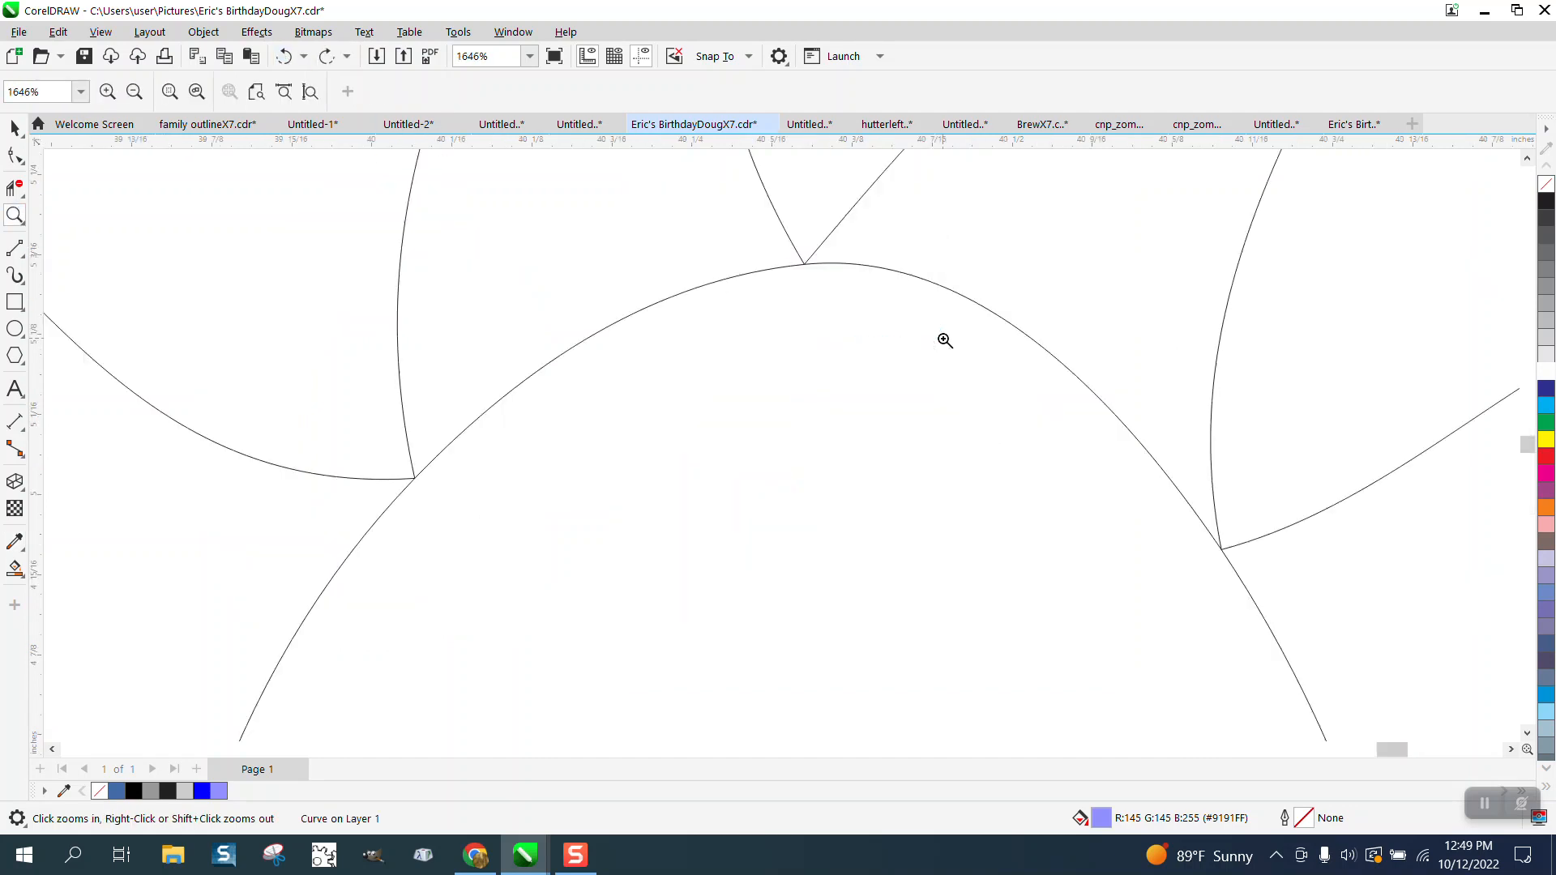
{"action": "scroll", "coordinate": [737, 344], "scroll_direction": "down", "scroll_amount": 5}
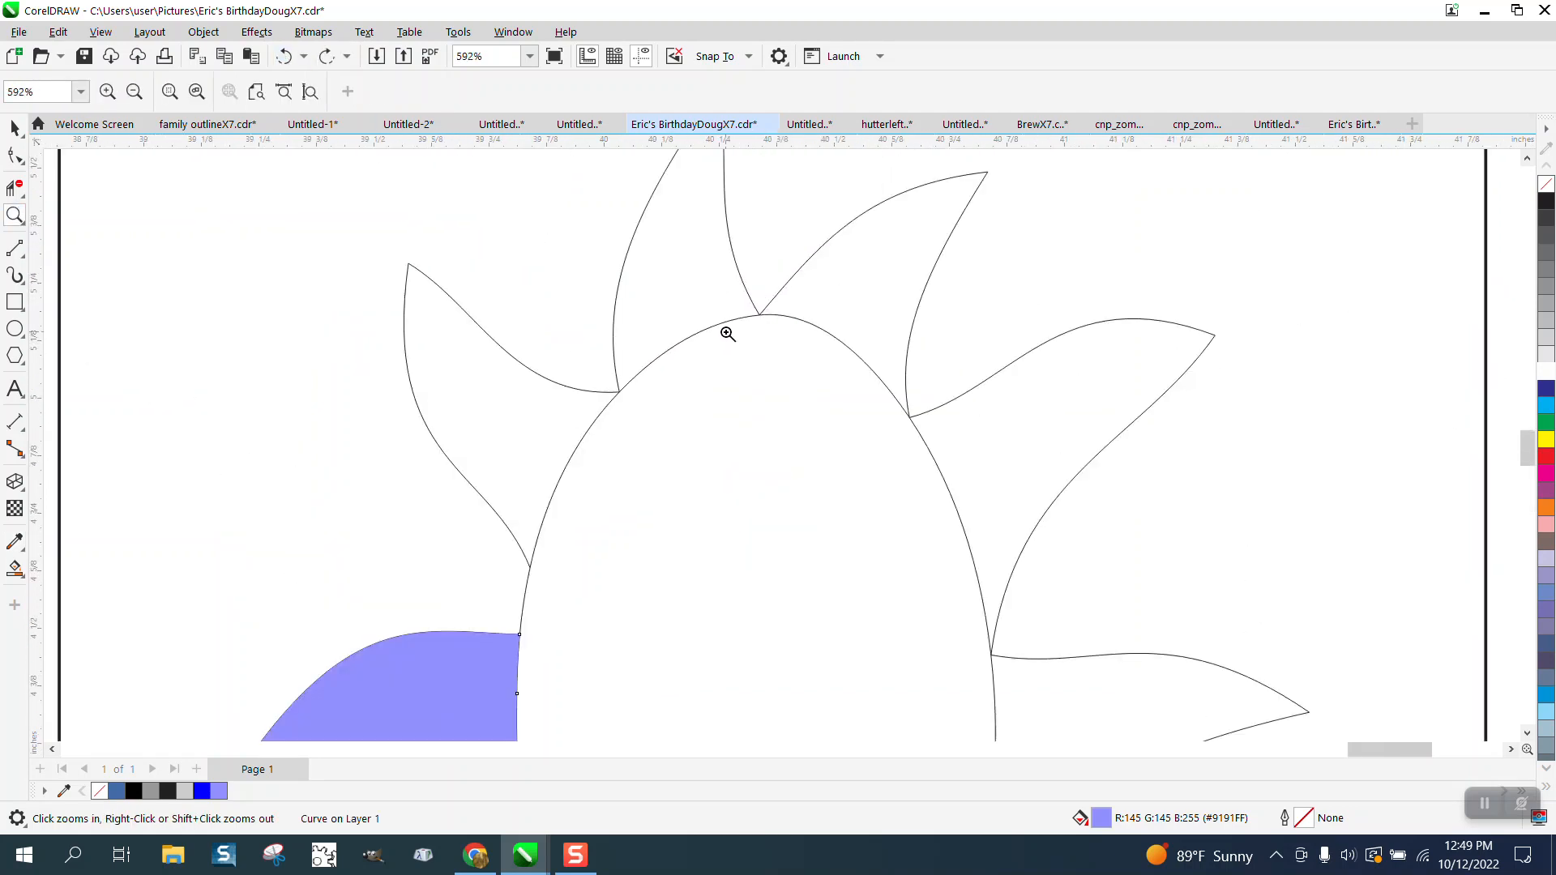
{"action": "left_click", "coordinate": [15, 129]}
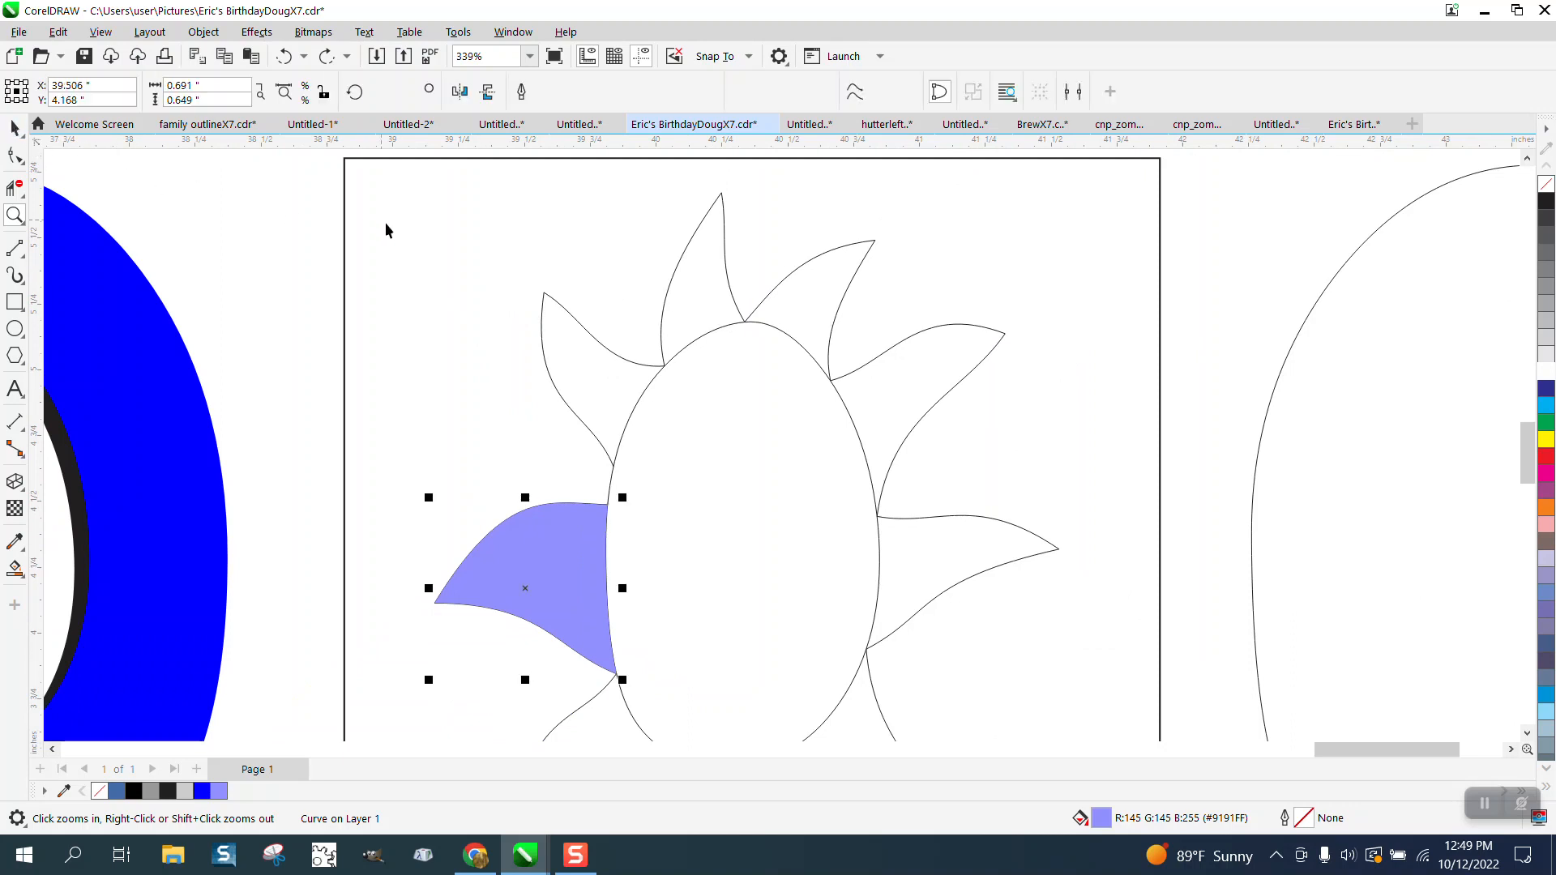
{"action": "left_click", "coordinate": [388, 231]}
{"action": "left_click", "coordinate": [585, 547]}
{"action": "key", "text": "Delete"}
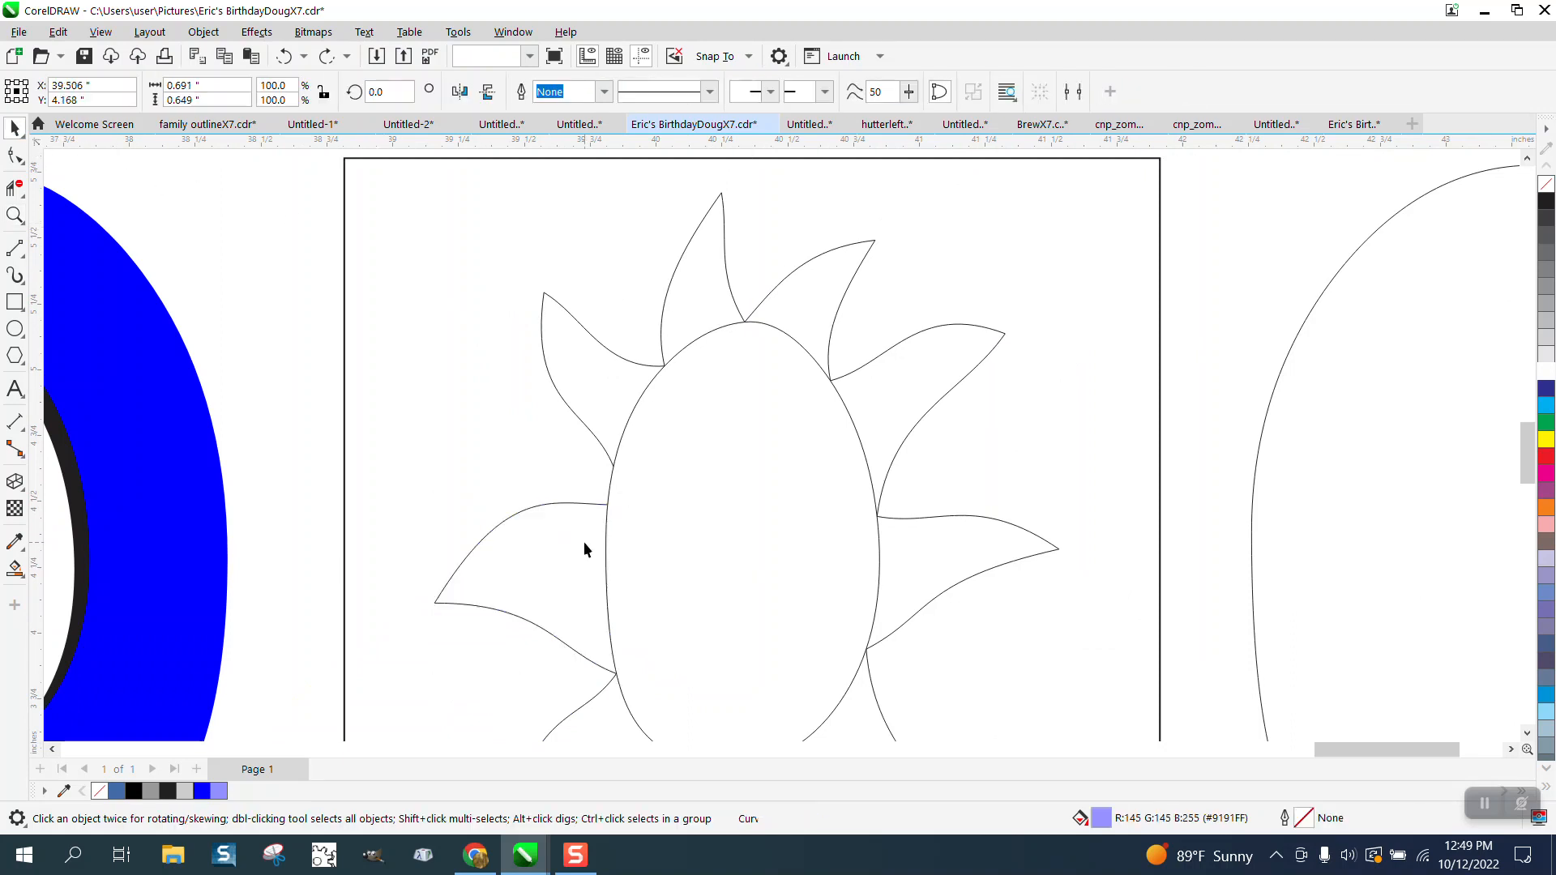
Step: Enlarge the inner oval to 101.6% about its center so it overlaps the bases of the spikes
{"action": "left_click", "coordinate": [629, 420]}
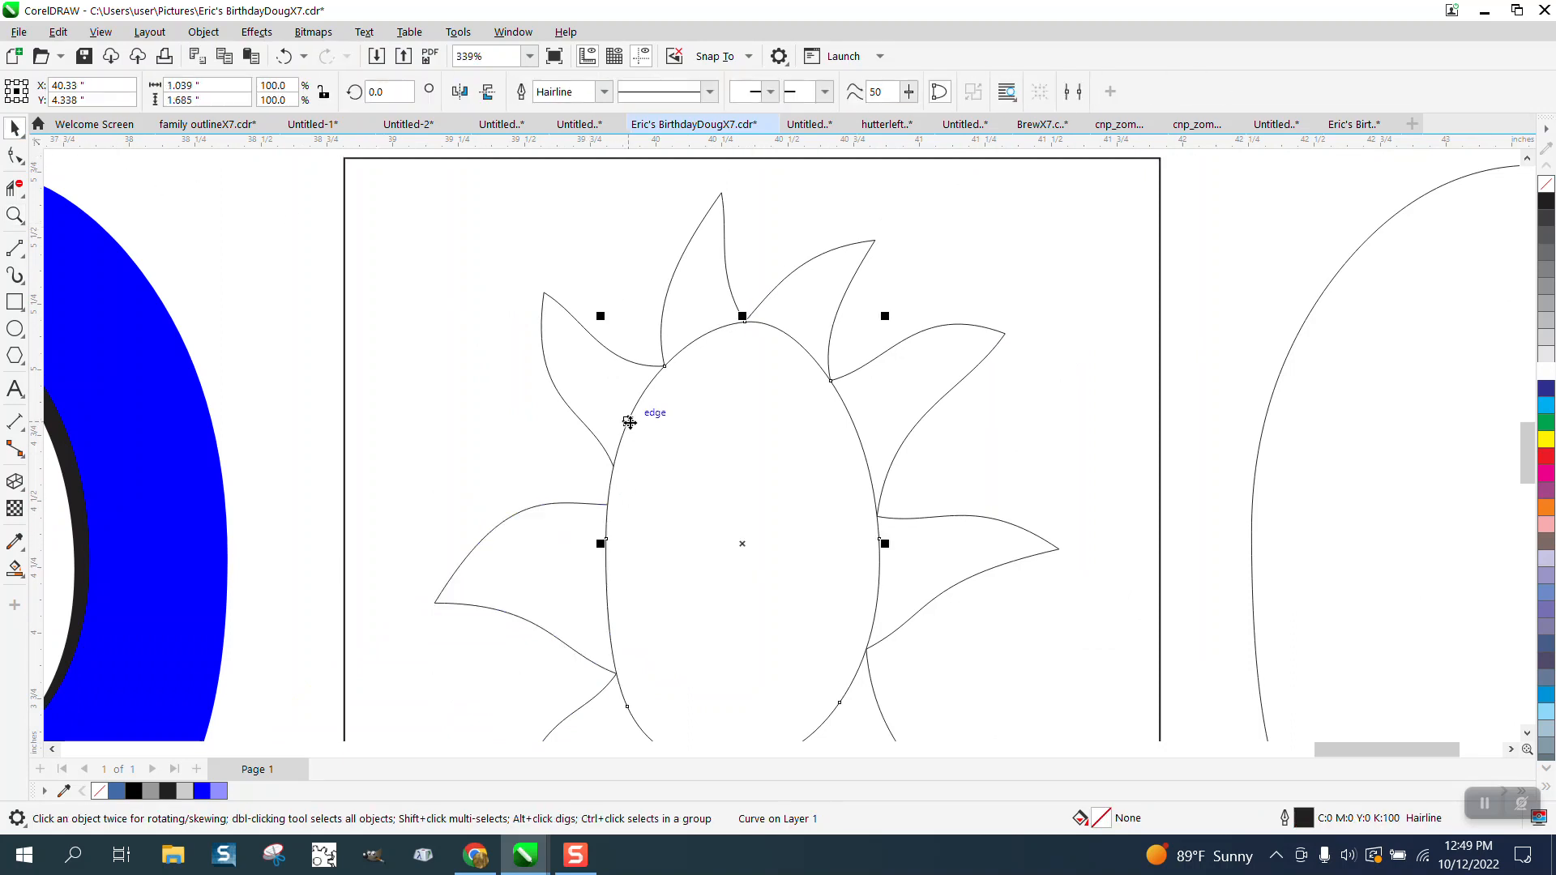
{"action": "scroll", "coordinate": [635, 421], "scroll_direction": "down", "scroll_amount": 1}
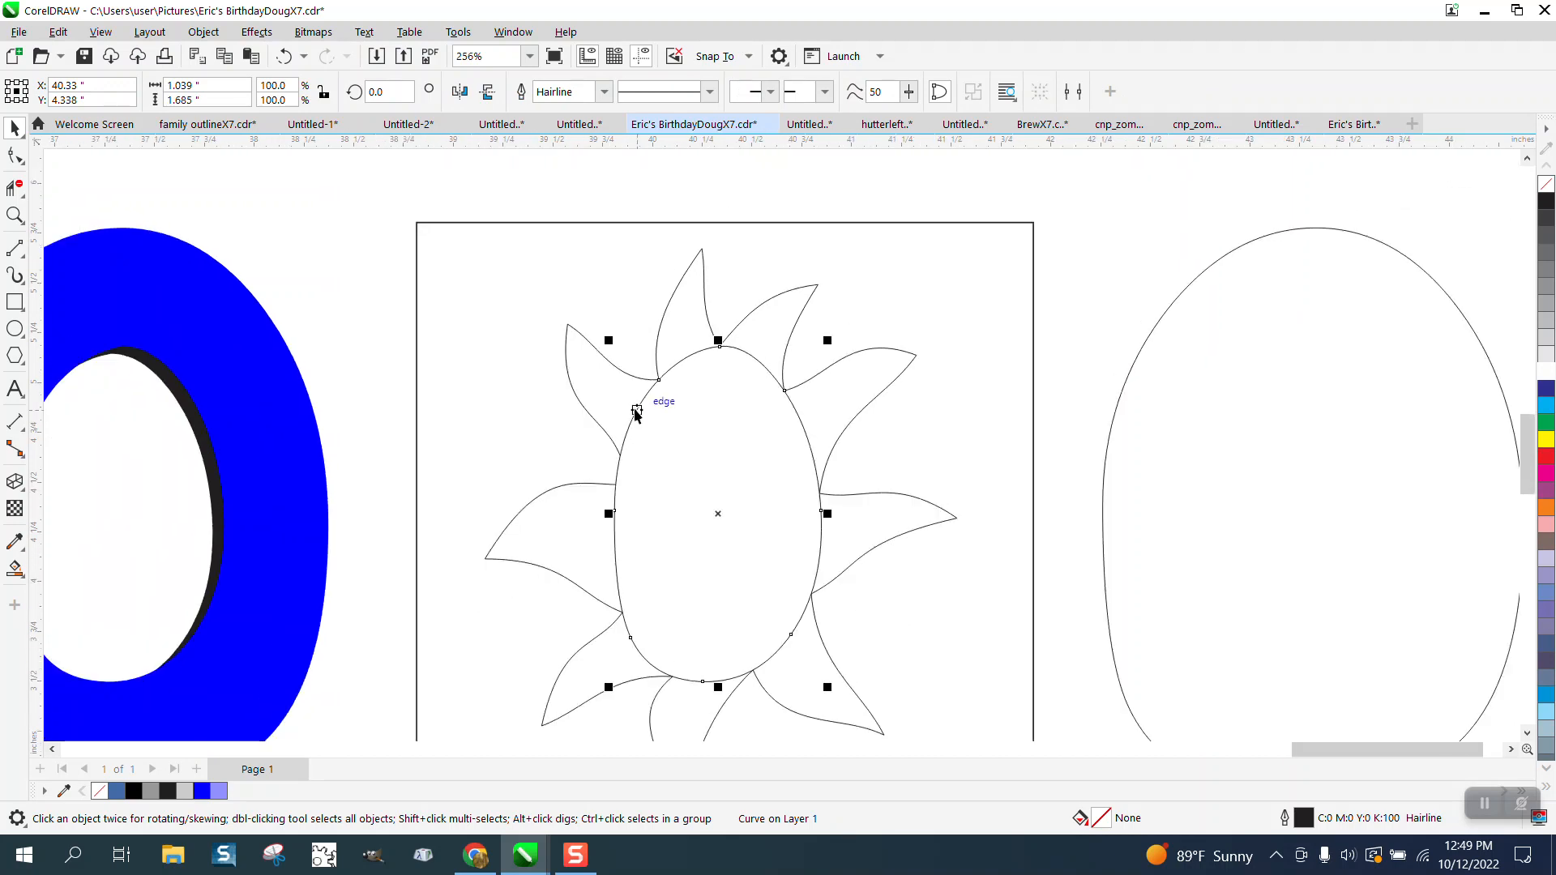
{"action": "left_click_drag", "start_coordinate": [830, 341], "coordinate": [835, 339]}
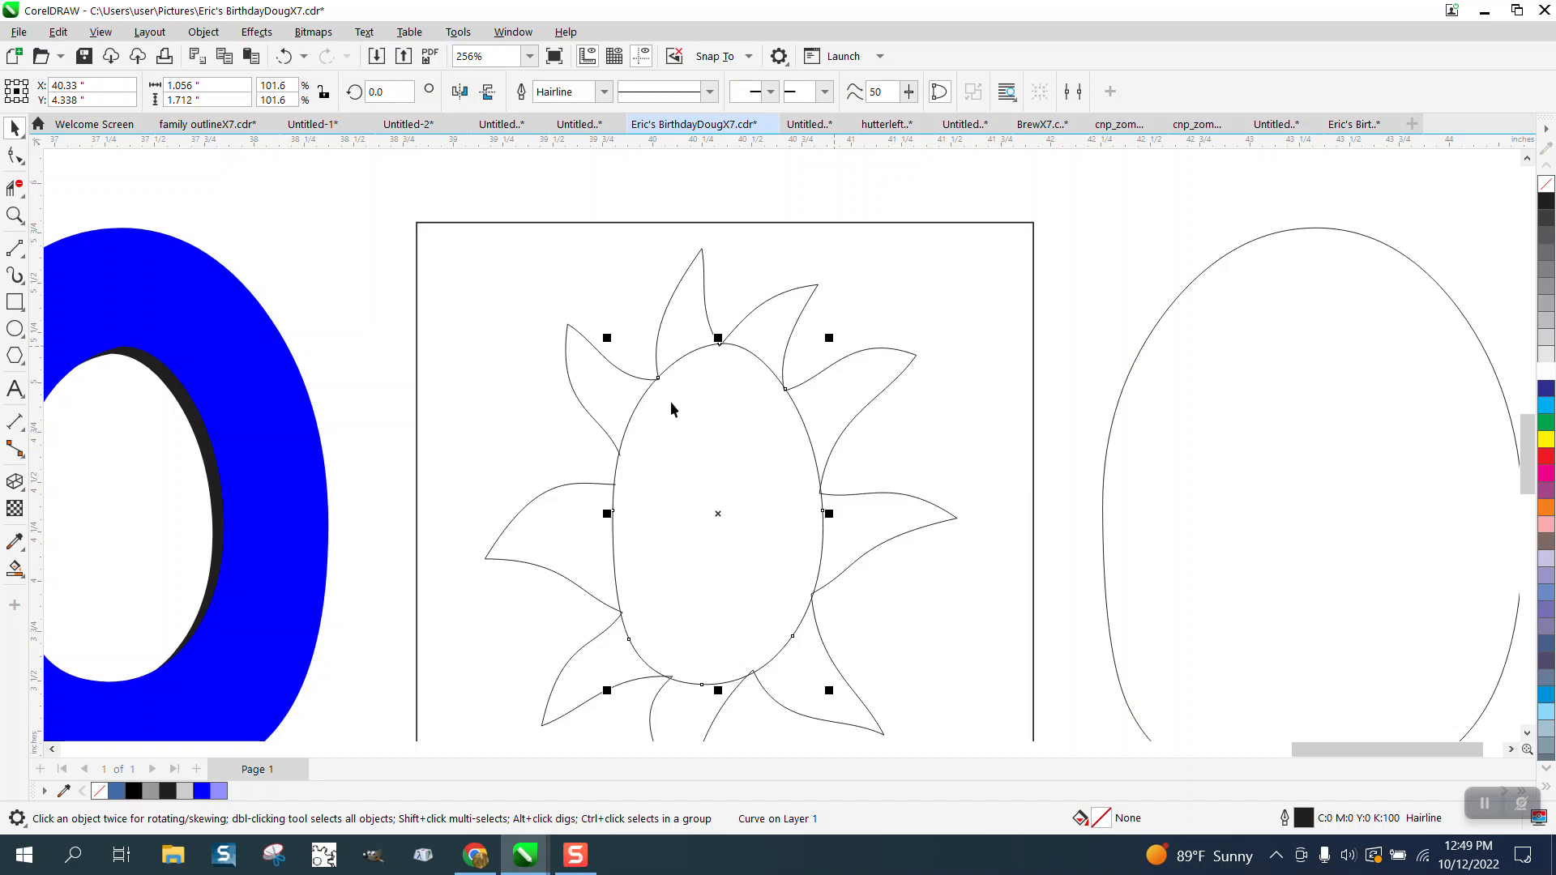
Step: Fill the upper-left spike and the top spike with blue using Smart Fill
{"action": "left_click", "coordinate": [14, 569]}
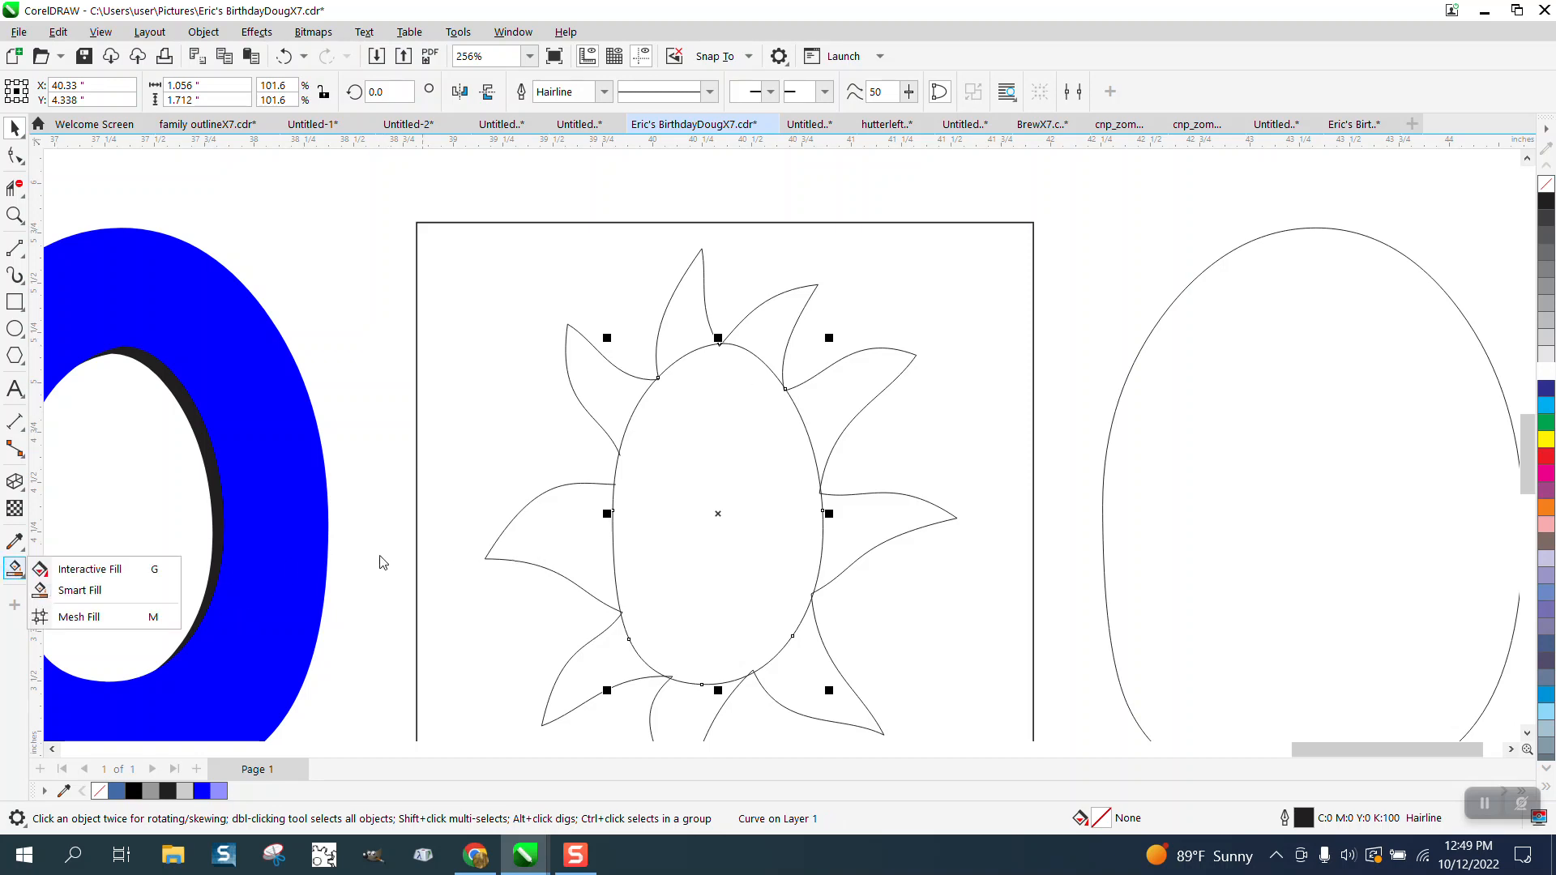
{"action": "left_click", "coordinate": [79, 590]}
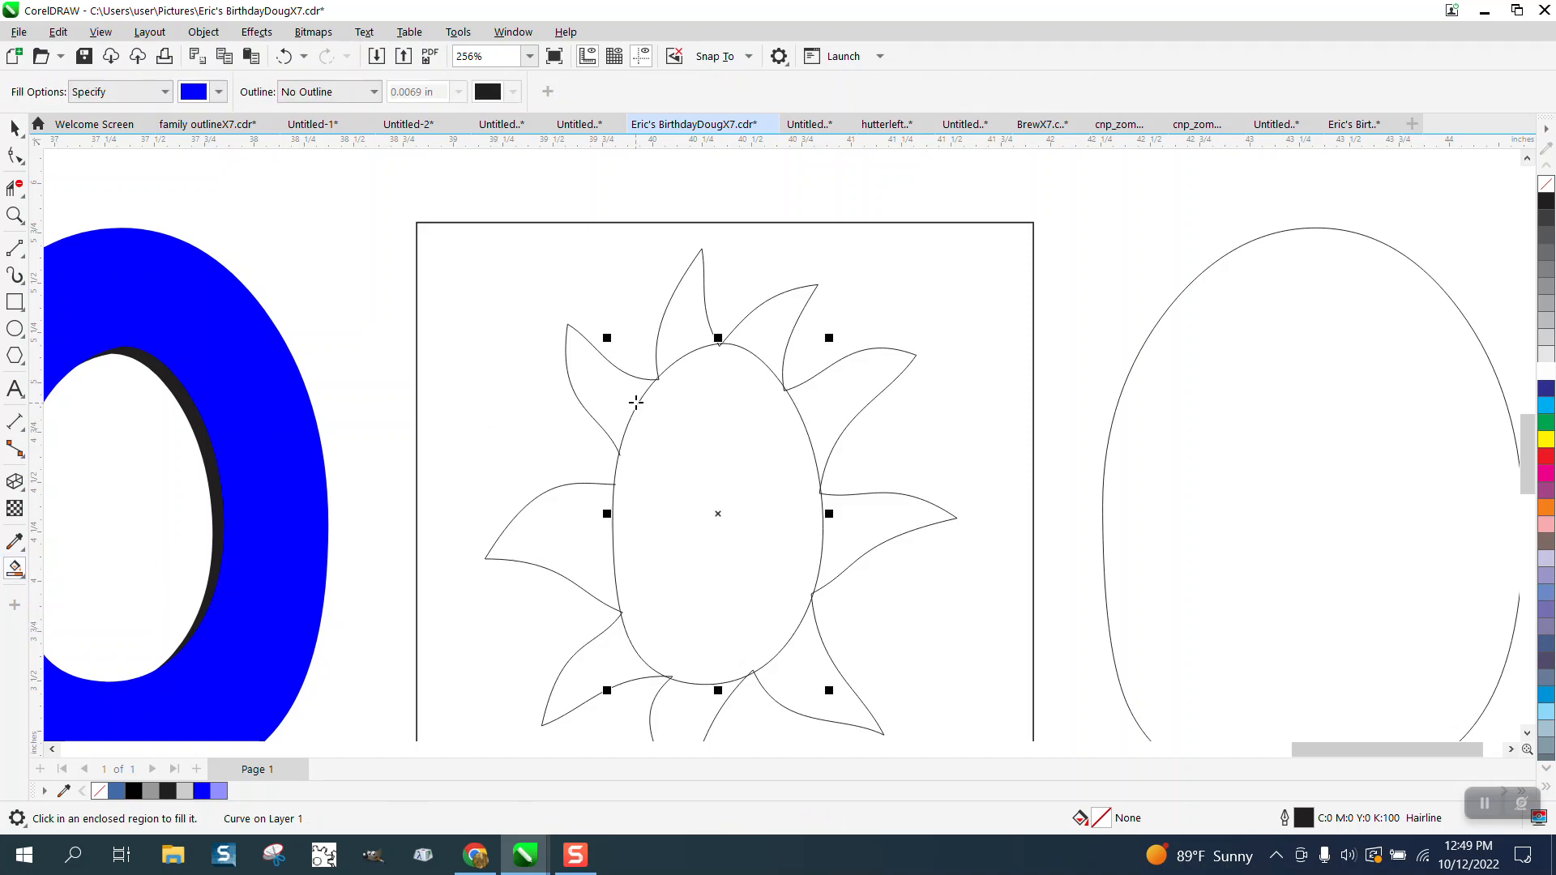
{"action": "left_click", "coordinate": [611, 394]}
{"action": "left_click", "coordinate": [686, 333]}
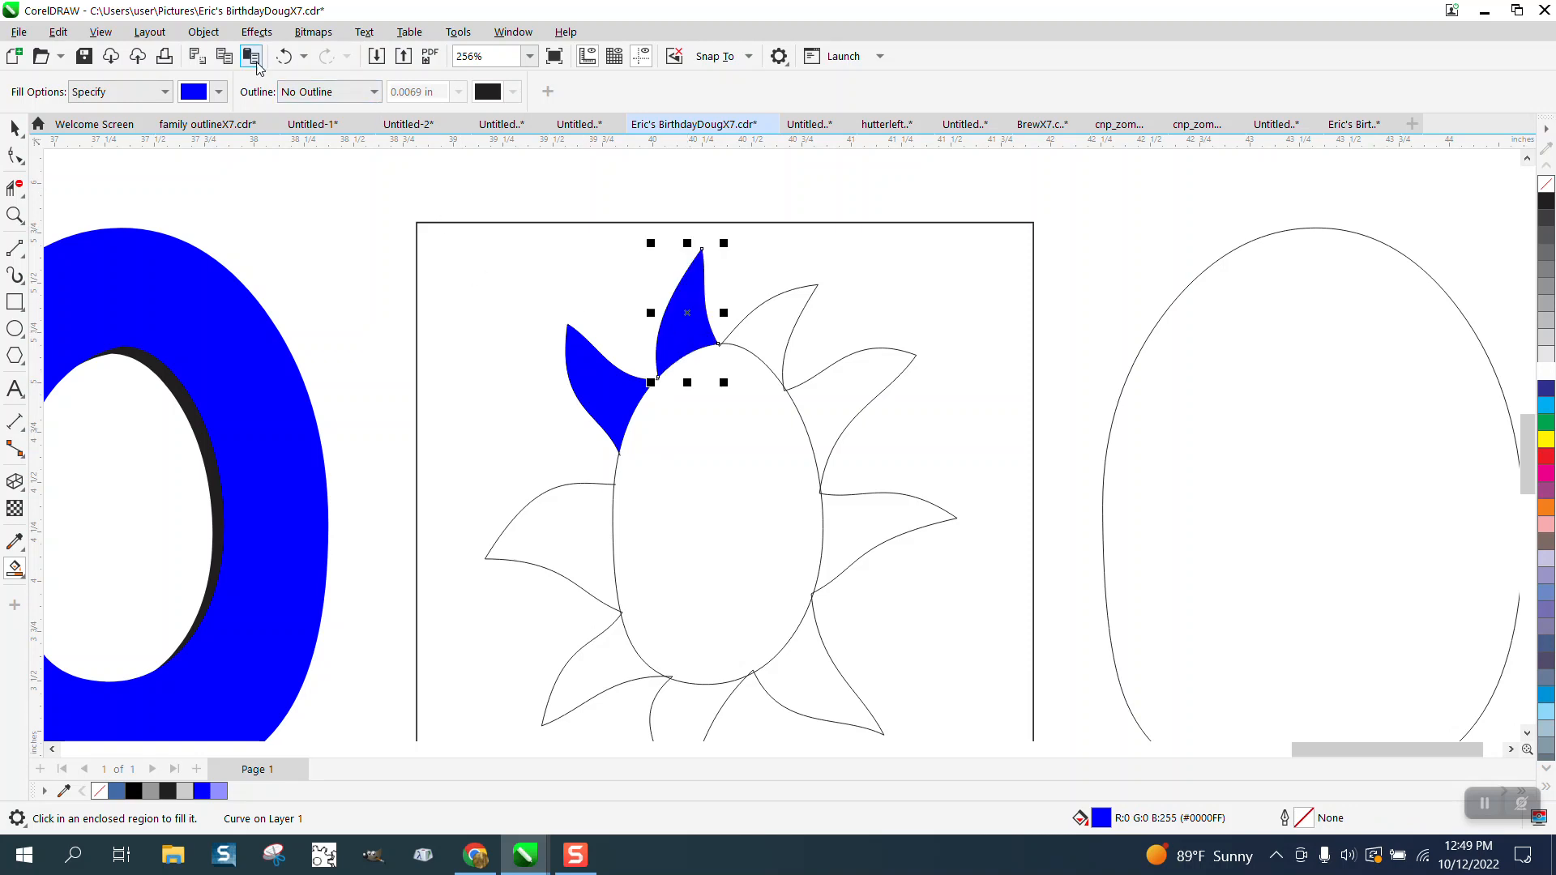
Step: Undo the top spike's fill, and lighten the upper-left spike's blue to R134 G135 B244 by mixing in white and light gray
{"action": "left_click", "coordinate": [284, 56]}
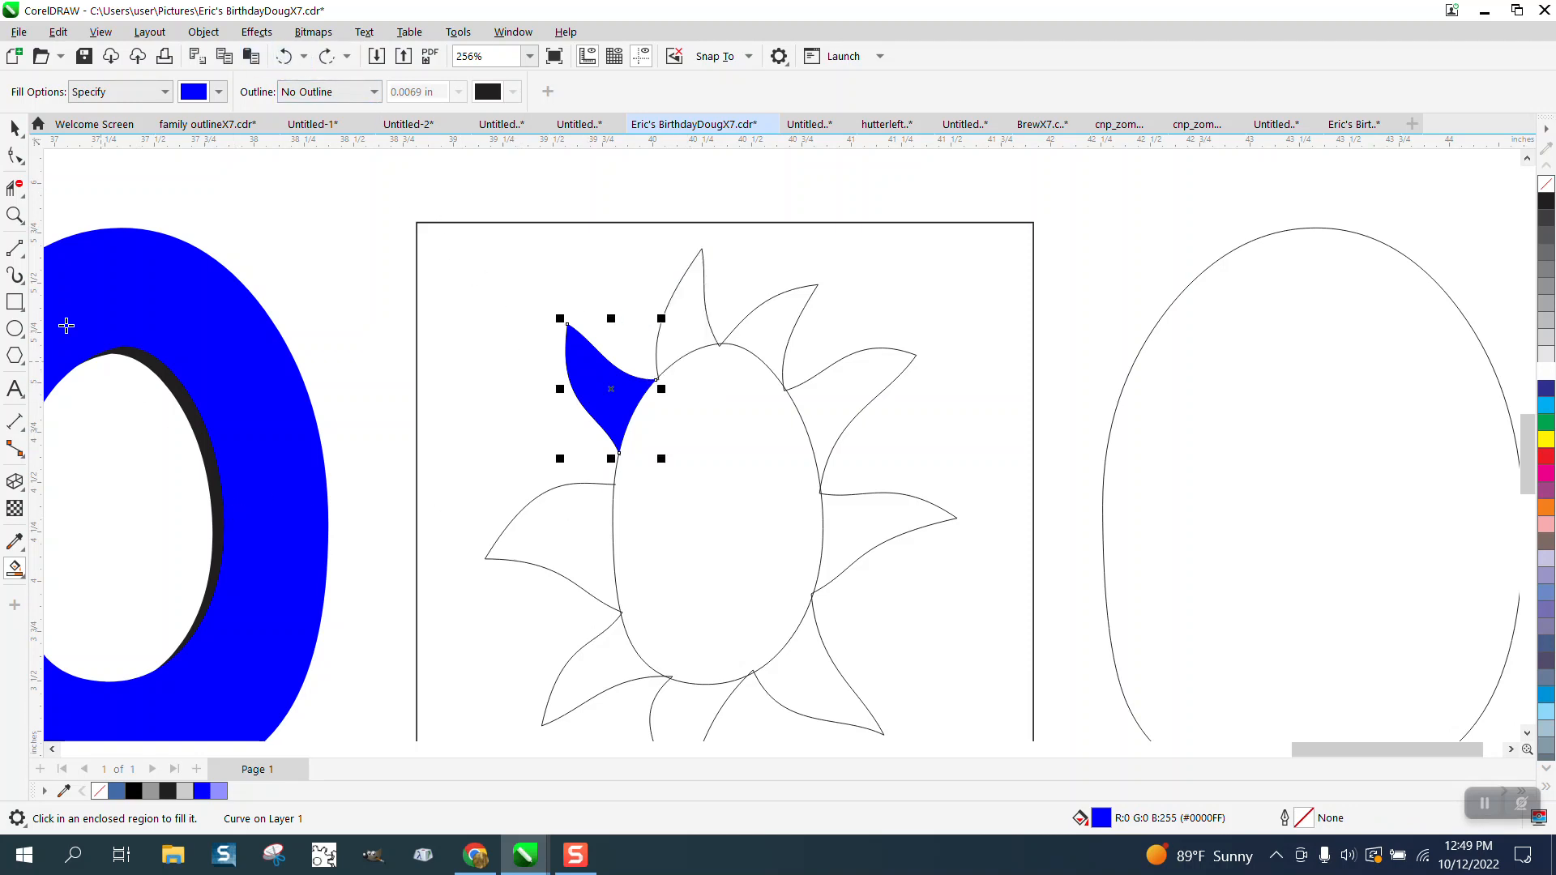
{"action": "left_click", "coordinate": [14, 128]}
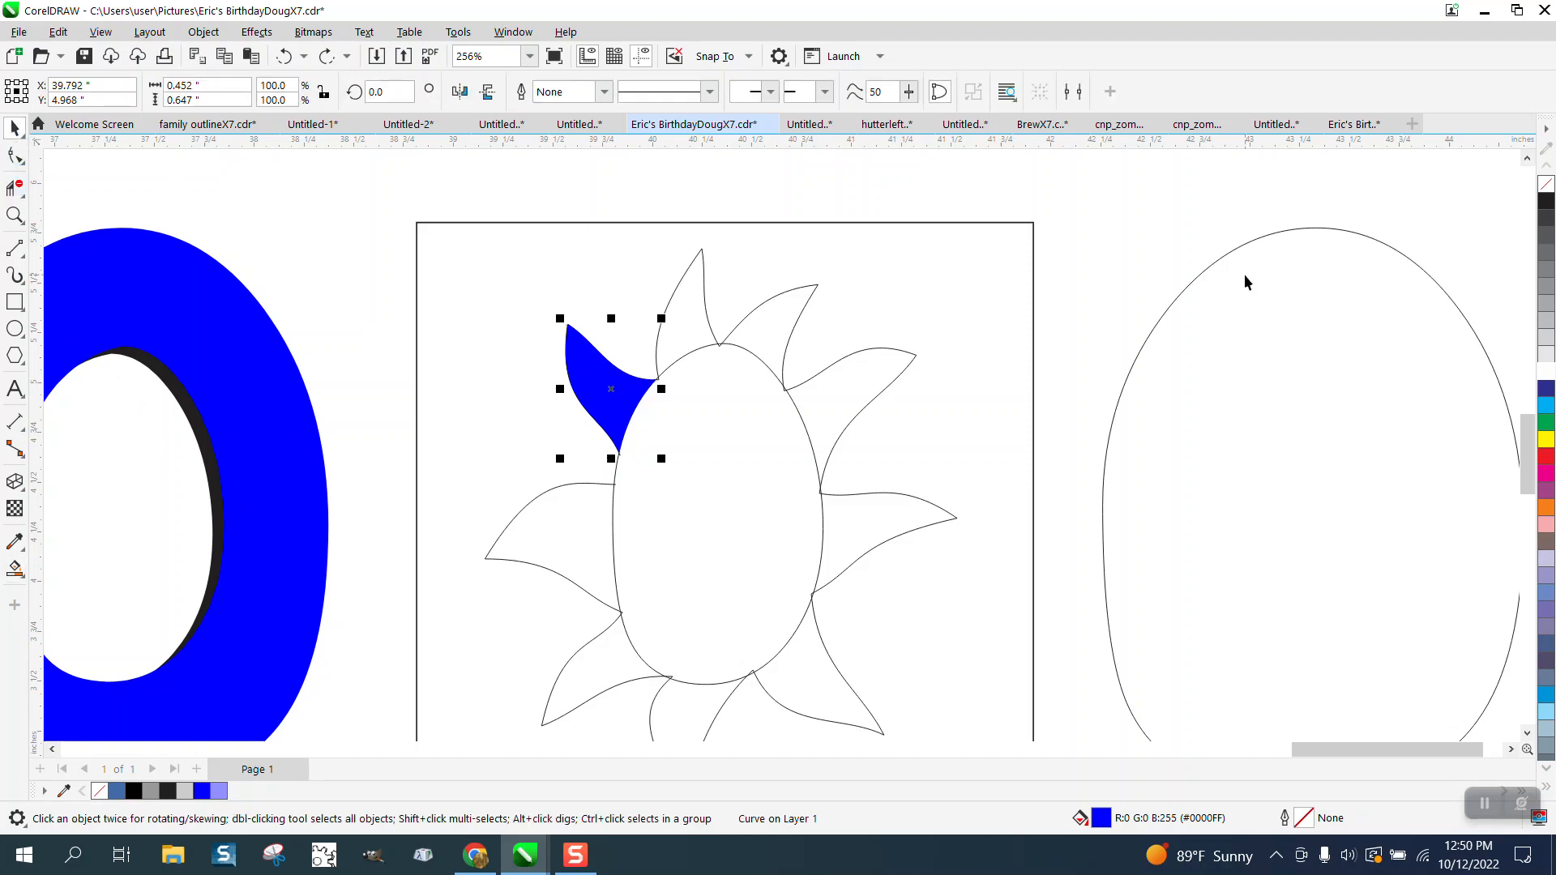
{"action": "left_click", "coordinate": [1546, 375], "text": "ctrl"}
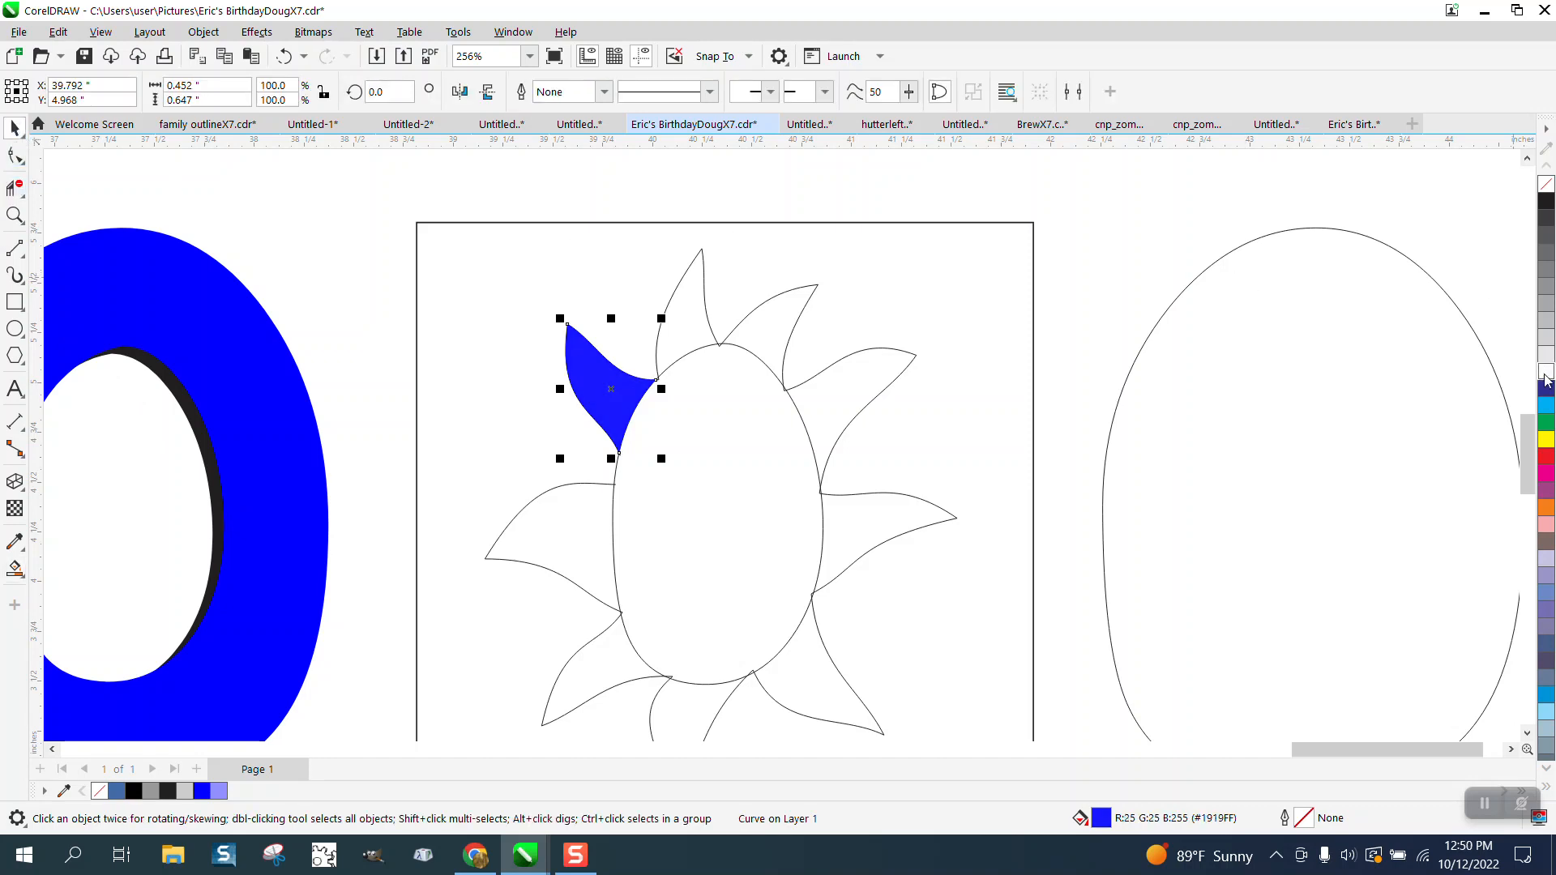
{"action": "left_click", "coordinate": [1546, 374], "text": "ctrl"}
{"action": "left_click", "coordinate": [1545, 375], "text": "ctrl"}
{"action": "left_click", "coordinate": [1545, 374], "text": "ctrl"}
{"action": "left_click", "coordinate": [1546, 374], "text": "ctrl"}
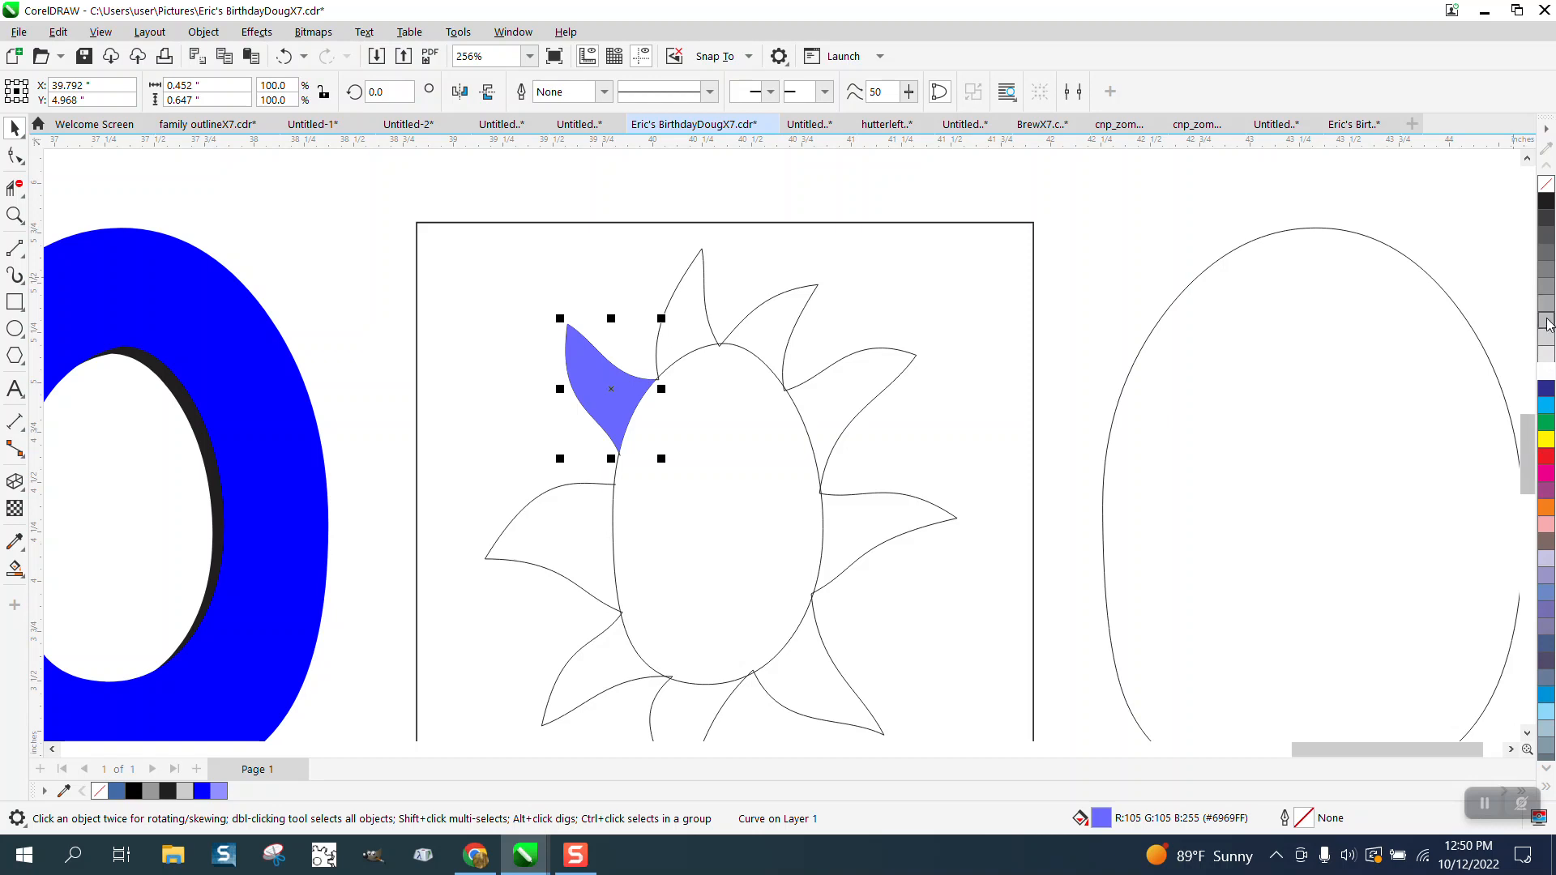
{"action": "left_click", "coordinate": [1547, 347], "text": "ctrl"}
{"action": "left_click", "coordinate": [1547, 347], "text": "ctrl"}
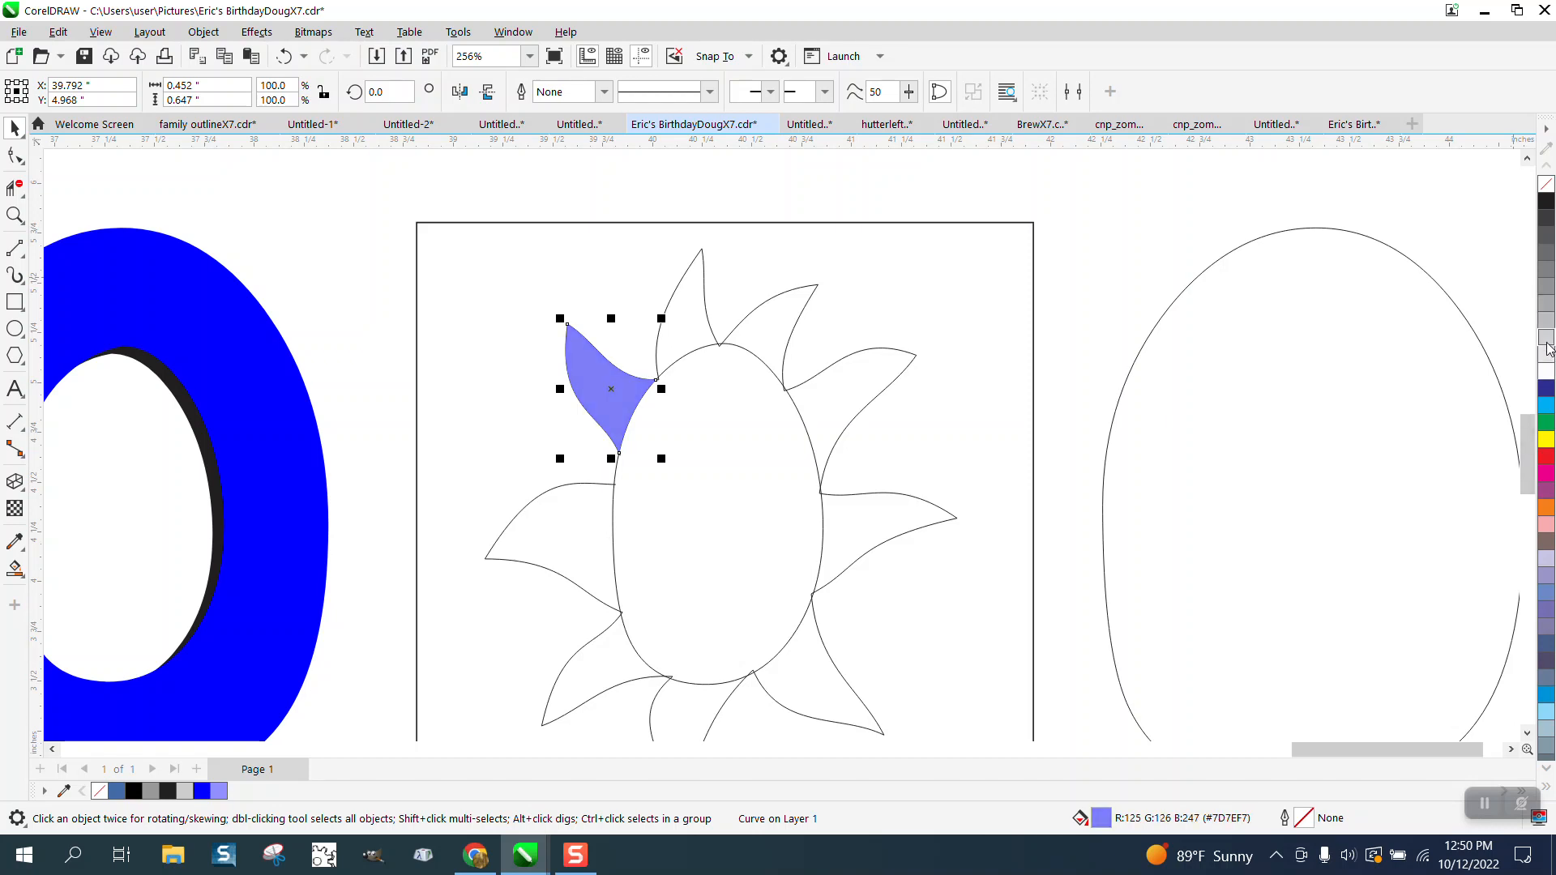
{"action": "left_click", "coordinate": [1548, 347], "text": "ctrl"}
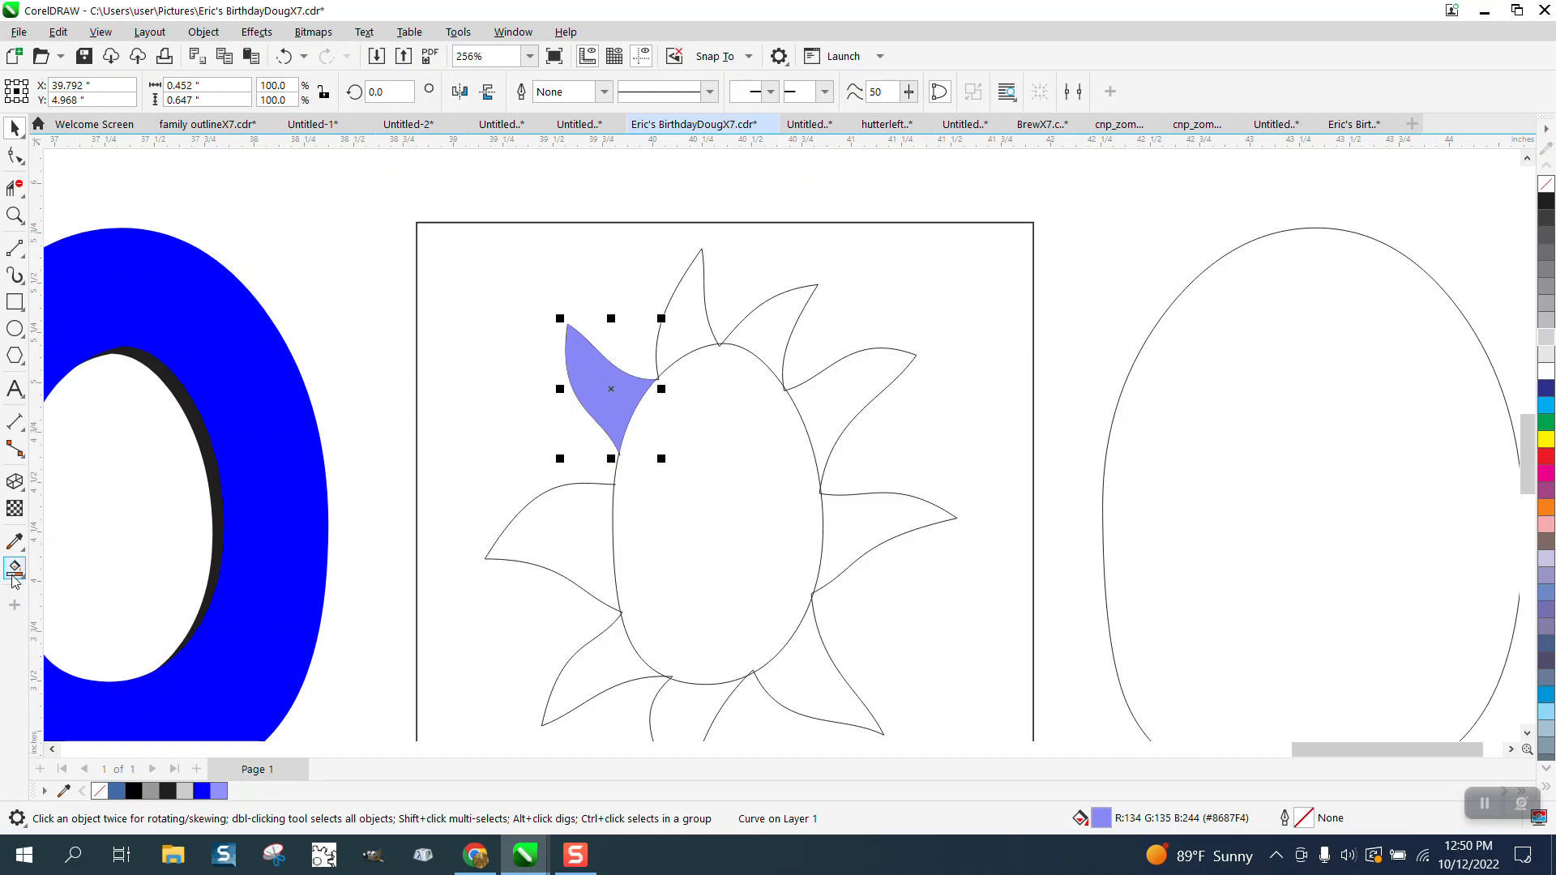
Step: Sample the upper-left spike's lightened blue with the Color Eyedropper, try applying it to the unfilled upper spikes, and undo each attempt
{"action": "left_click", "coordinate": [15, 541]}
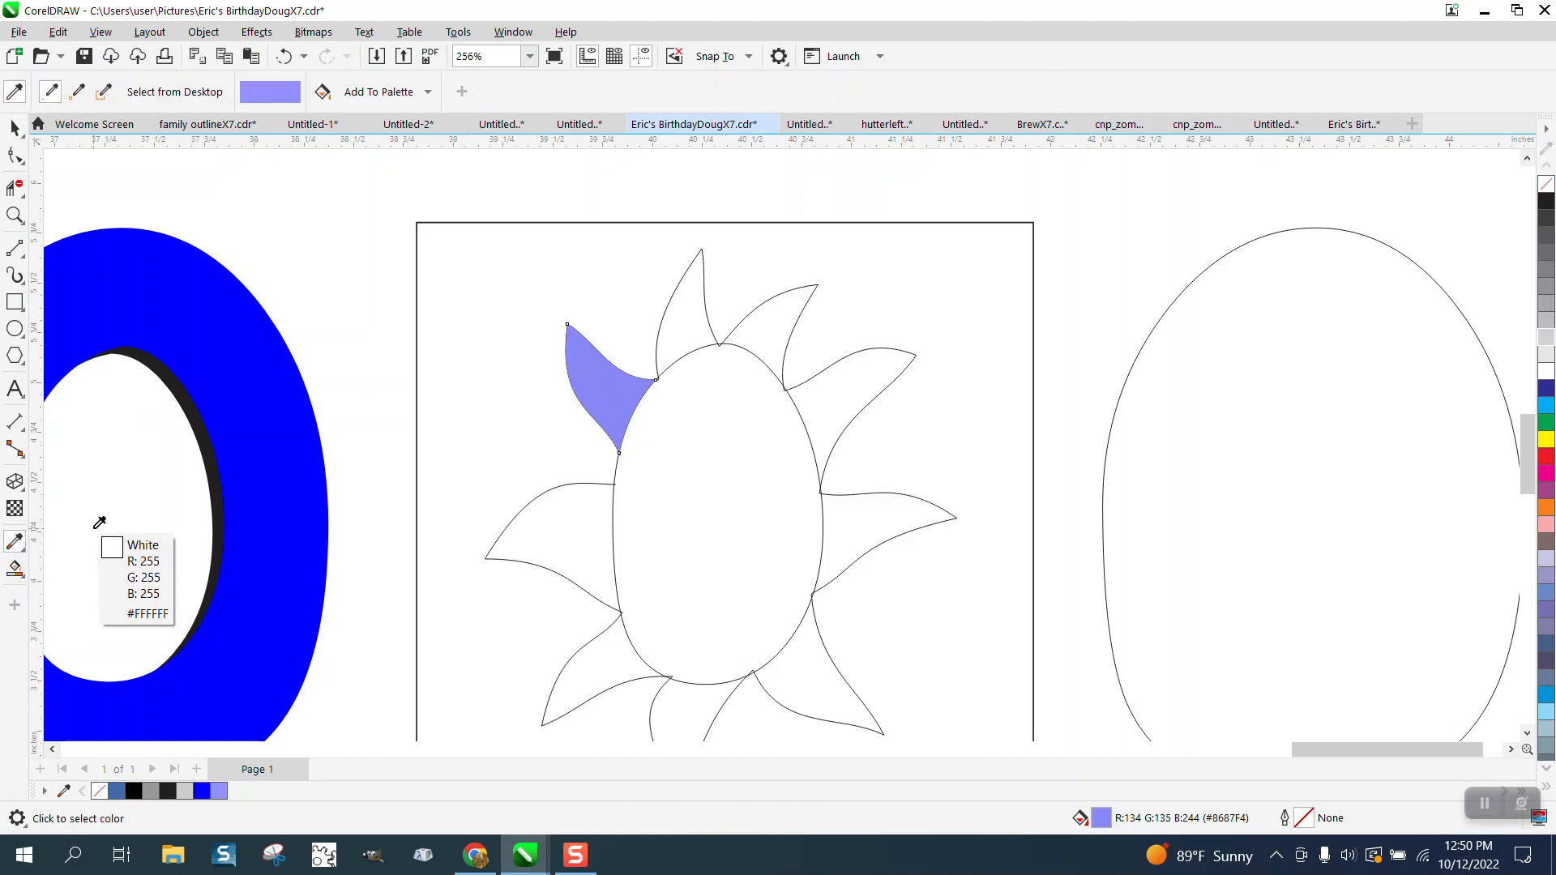
{"action": "left_click", "coordinate": [629, 381]}
{"action": "left_click", "coordinate": [681, 337]}
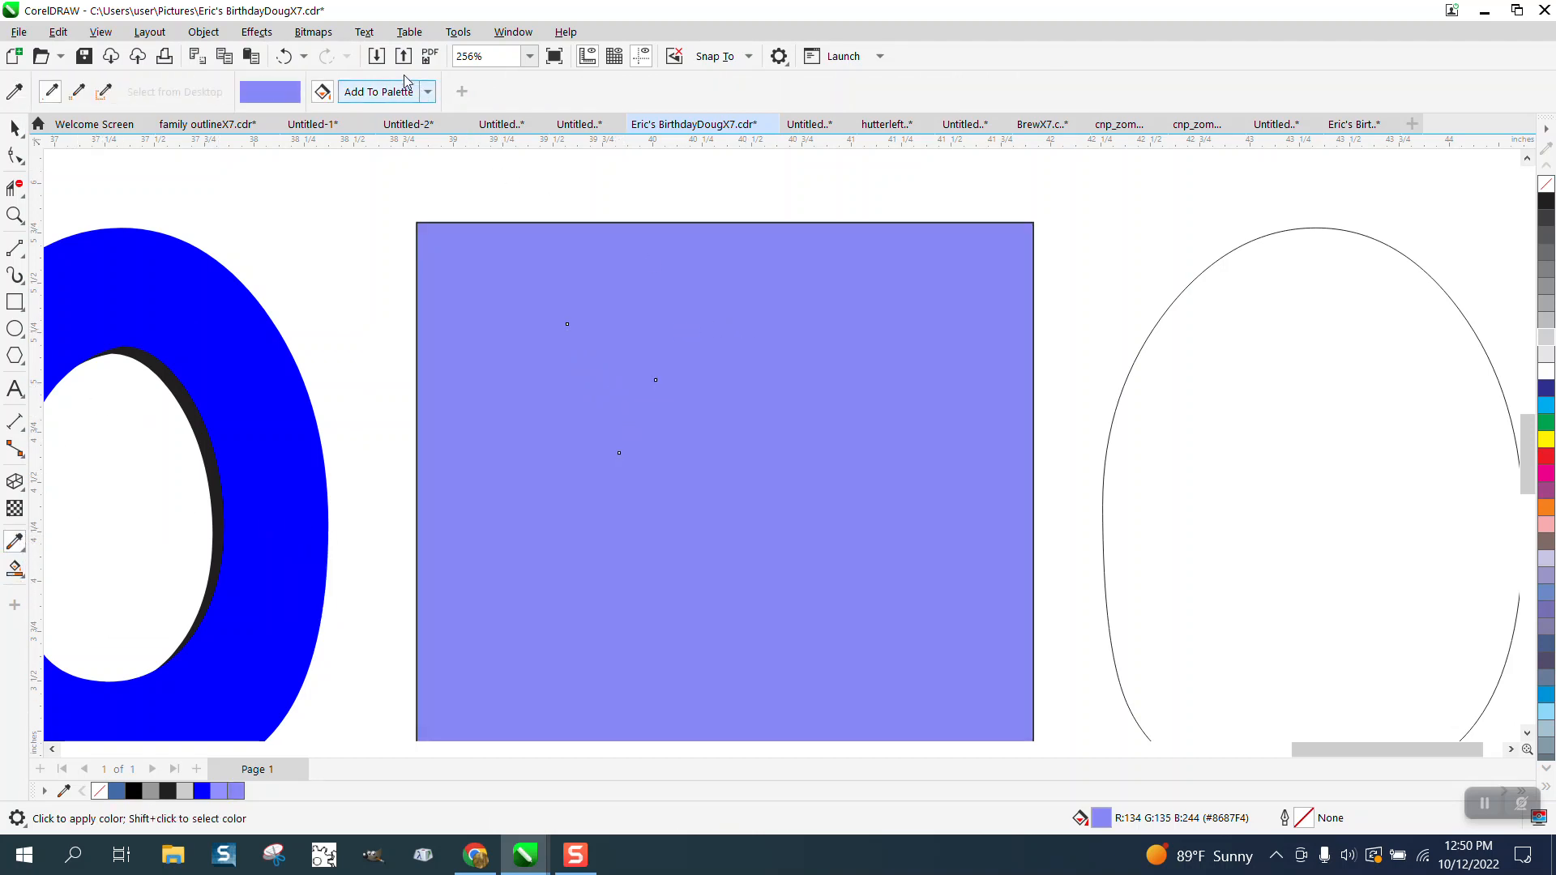
{"action": "left_click", "coordinate": [284, 56]}
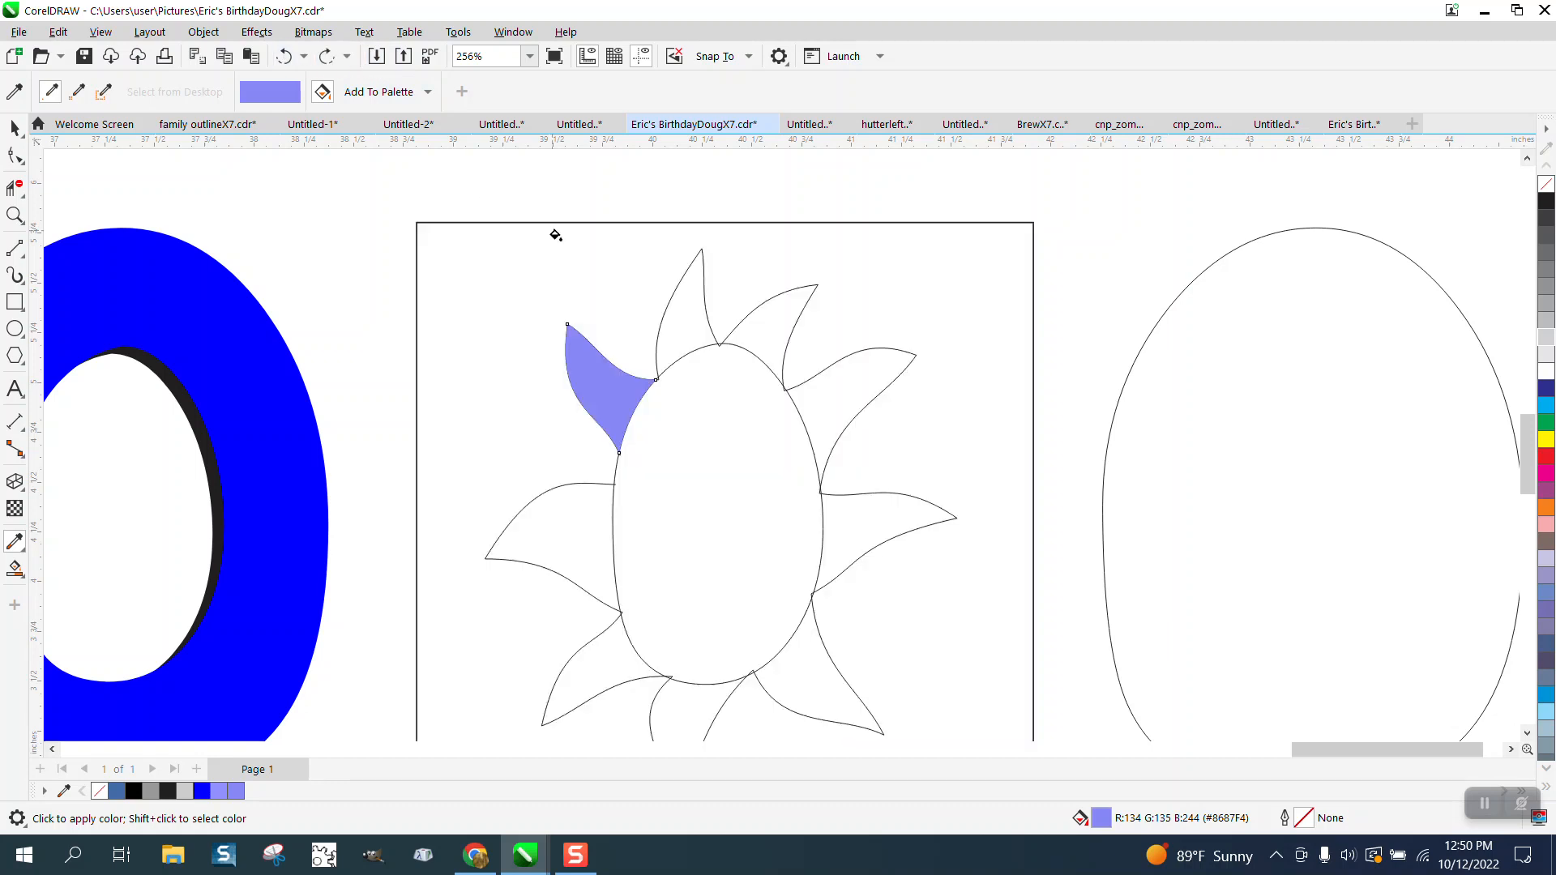
{"action": "left_click", "coordinate": [675, 321]}
{"action": "left_click", "coordinate": [283, 56]}
{"action": "left_click", "coordinate": [767, 327]}
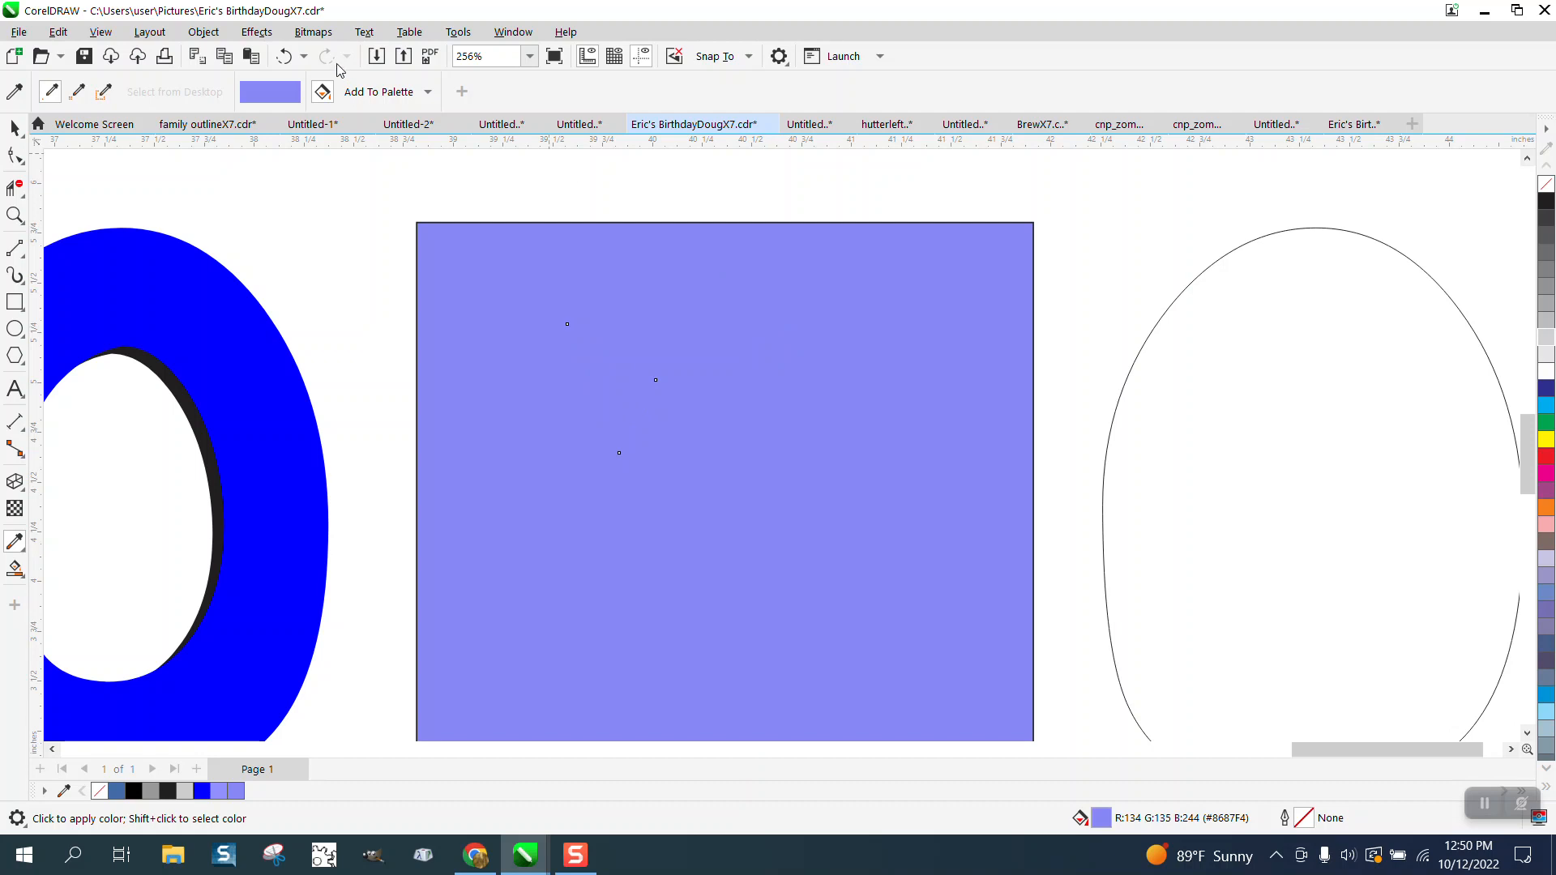
{"action": "left_click", "coordinate": [284, 56]}
{"action": "left_click", "coordinate": [830, 390]}
{"action": "left_click", "coordinate": [284, 56]}
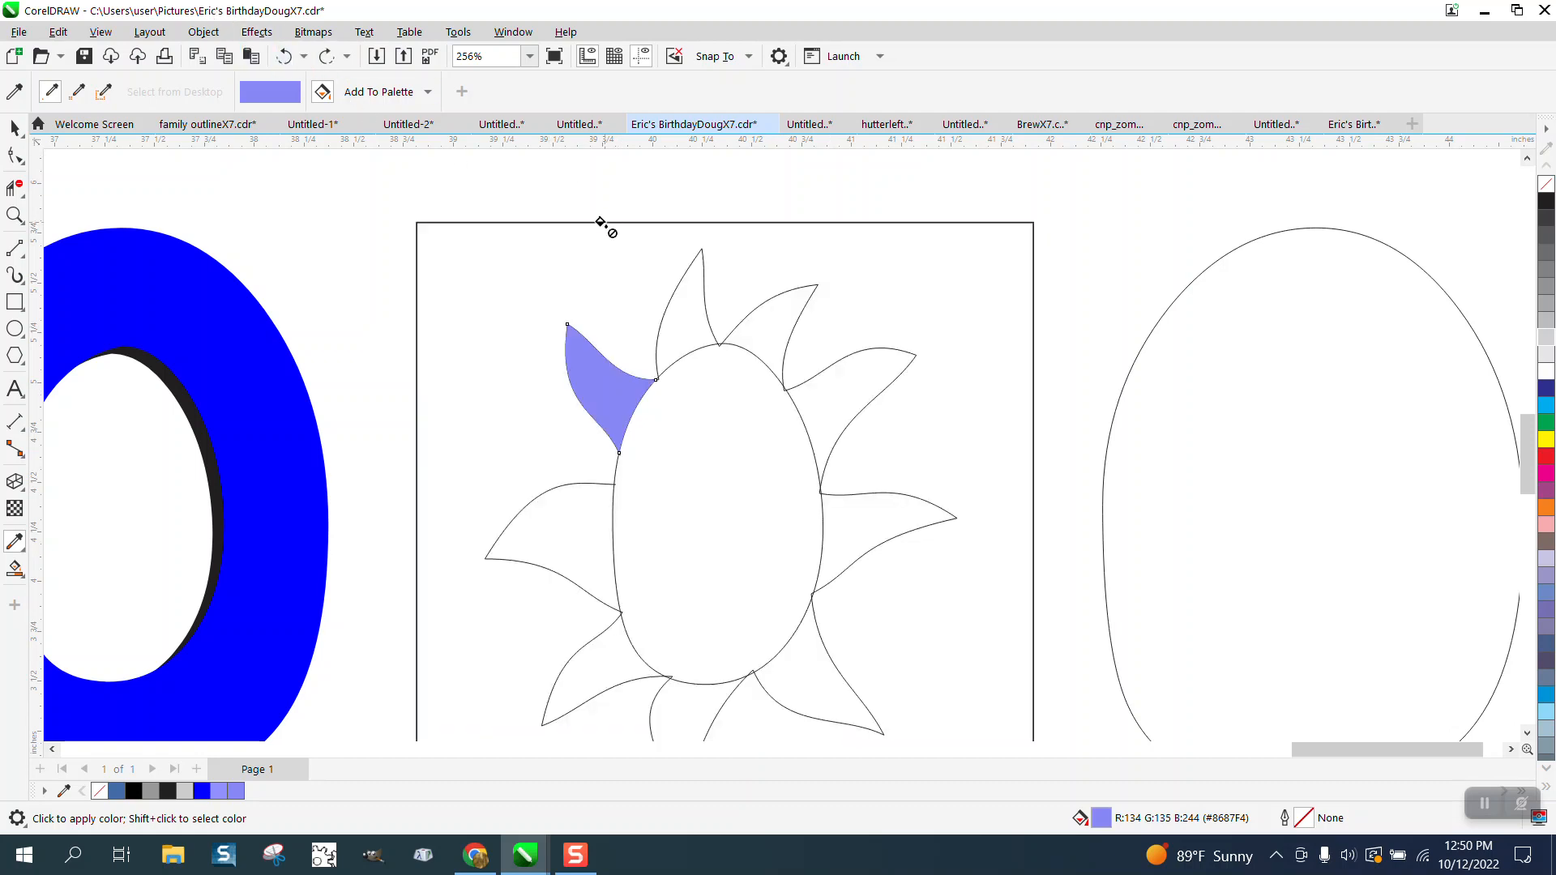
Step: Inspect the tip of the upper-right spike for a gap, and delete the light blue filled piece from the upper-left spike
{"action": "left_click", "coordinate": [15, 215]}
{"action": "left_click_drag", "start_coordinate": [910, 336], "coordinate": [939, 396]}
{"action": "scroll", "coordinate": [772, 382], "scroll_direction": "up", "scroll_amount": 1}
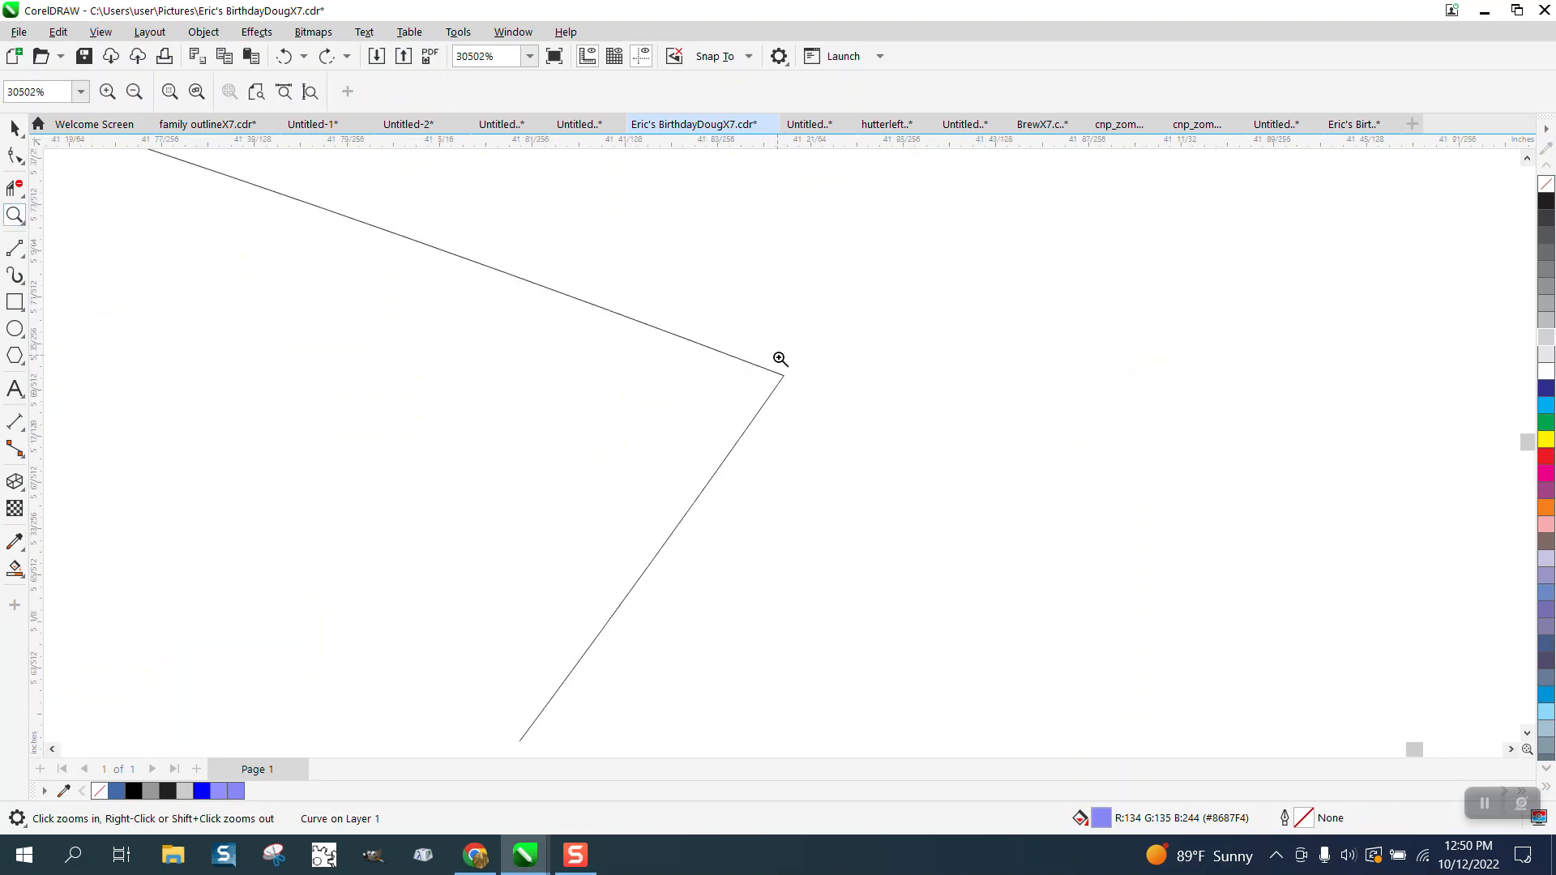
{"action": "scroll", "coordinate": [780, 362], "scroll_direction": "down", "scroll_amount": 3}
{"action": "scroll", "coordinate": [797, 348], "scroll_direction": "down", "scroll_amount": 8}
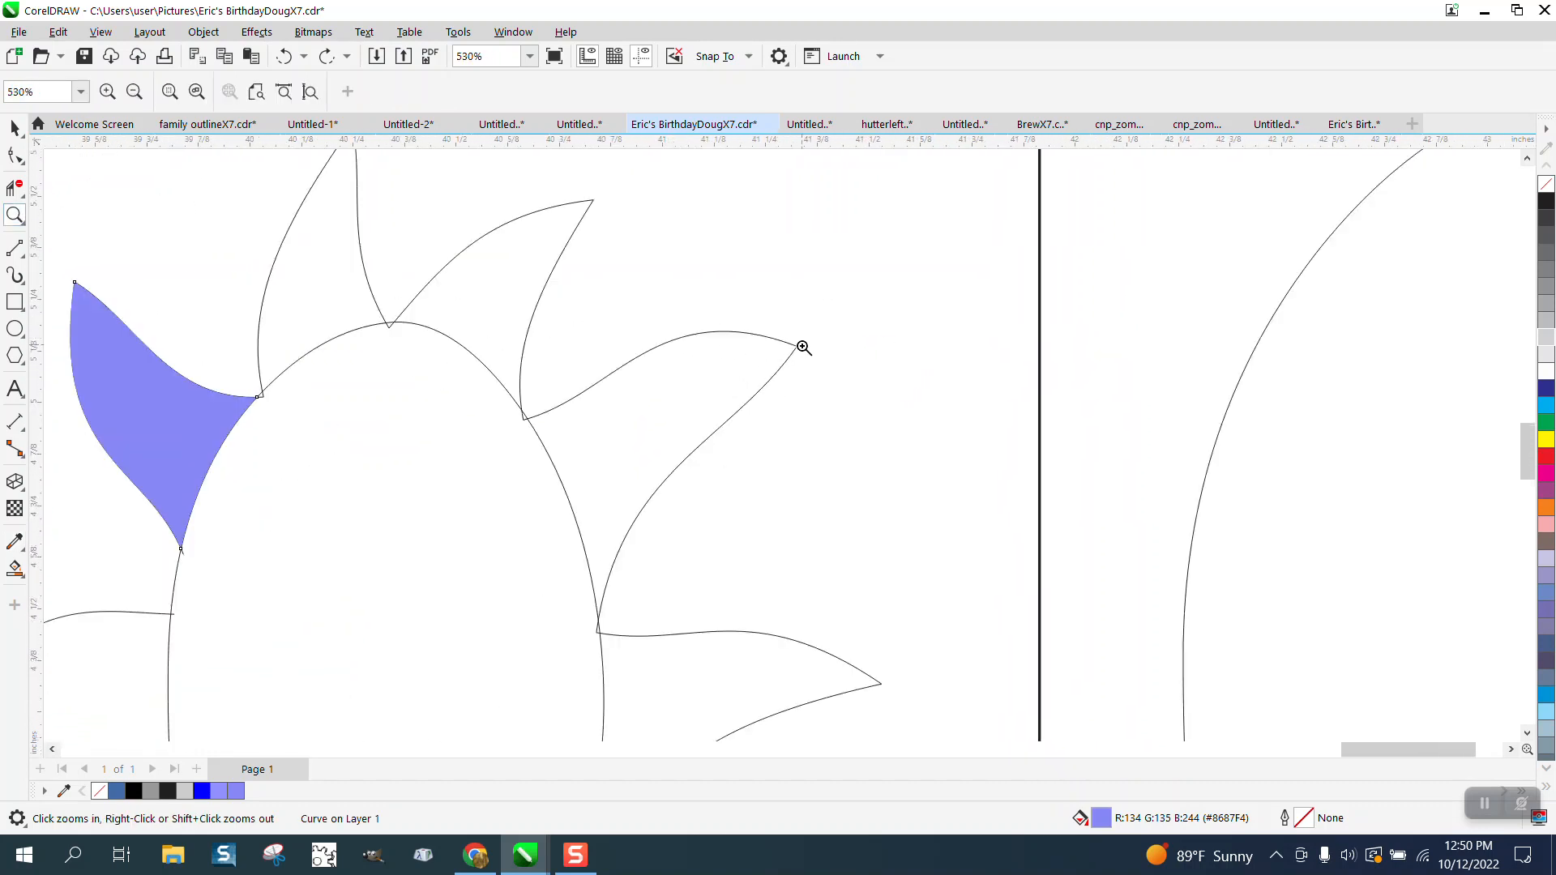
{"action": "left_click", "coordinate": [23, 134]}
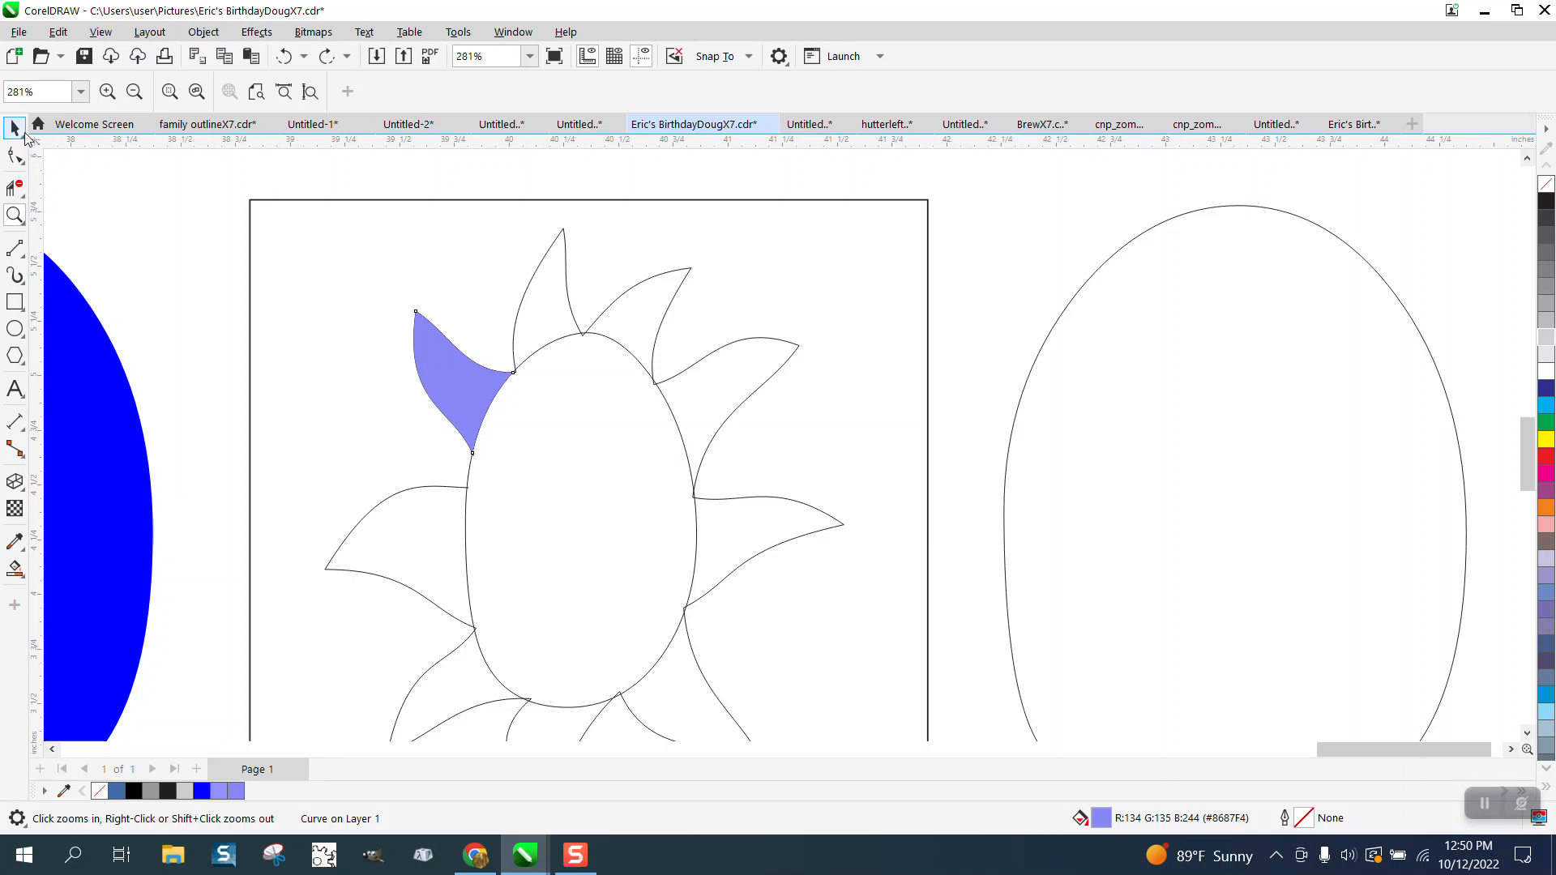
{"action": "left_click", "coordinate": [464, 385]}
{"action": "key", "text": "Delete"}
Step: Select all nodes of the oval and spike curves, and join the curves using Extend with a 0.1" gap tolerance
{"action": "scroll", "coordinate": [469, 366], "scroll_direction": "down", "scroll_amount": 2}
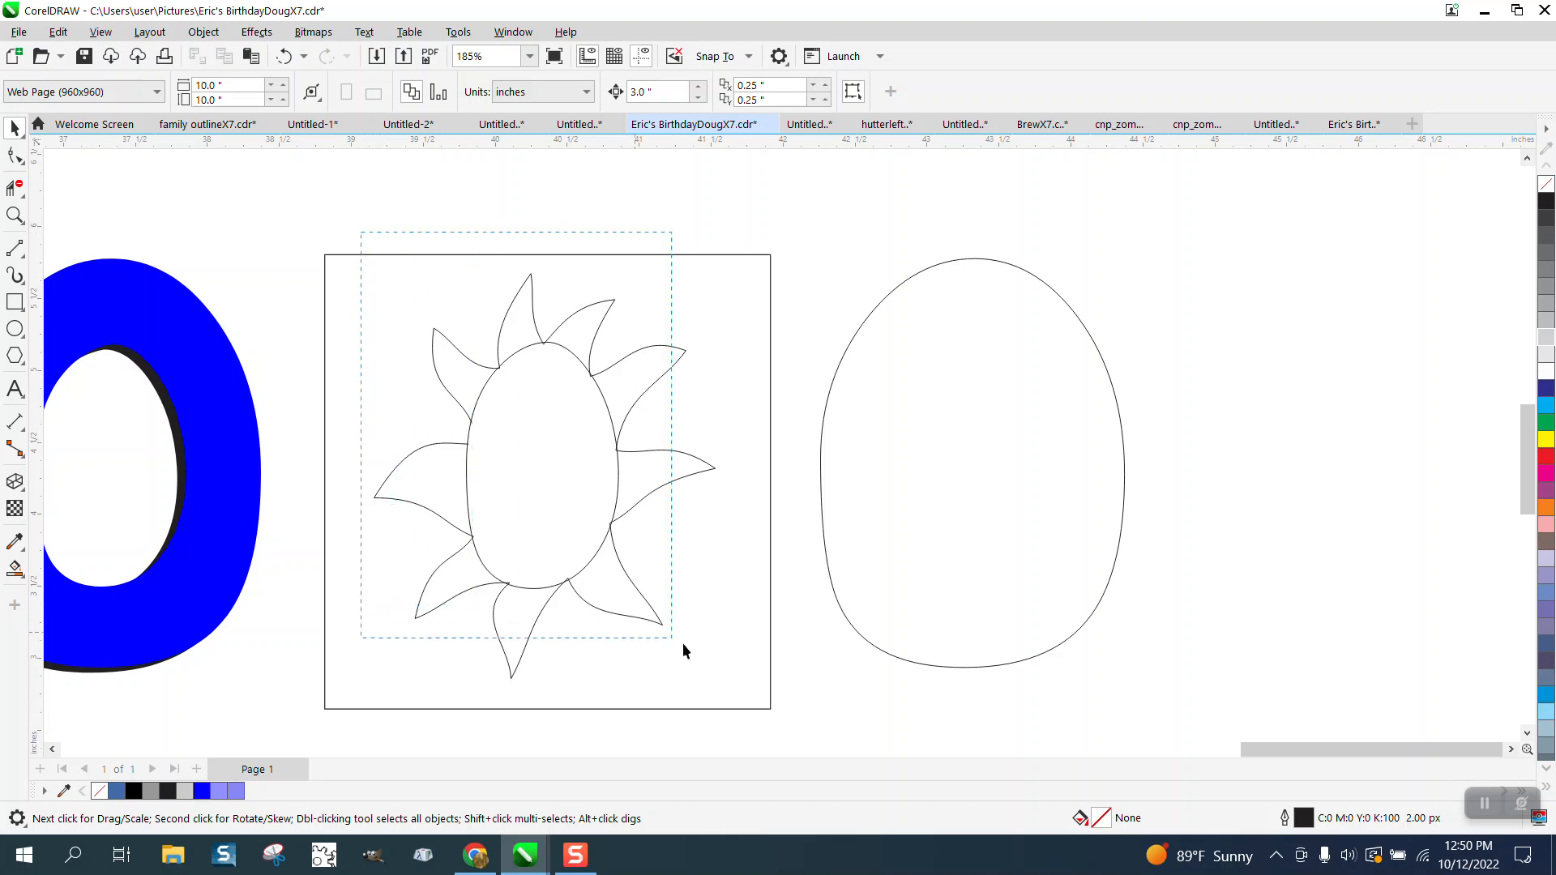
{"action": "left_click_drag", "start_coordinate": [682, 643], "coordinate": [770, 712]}
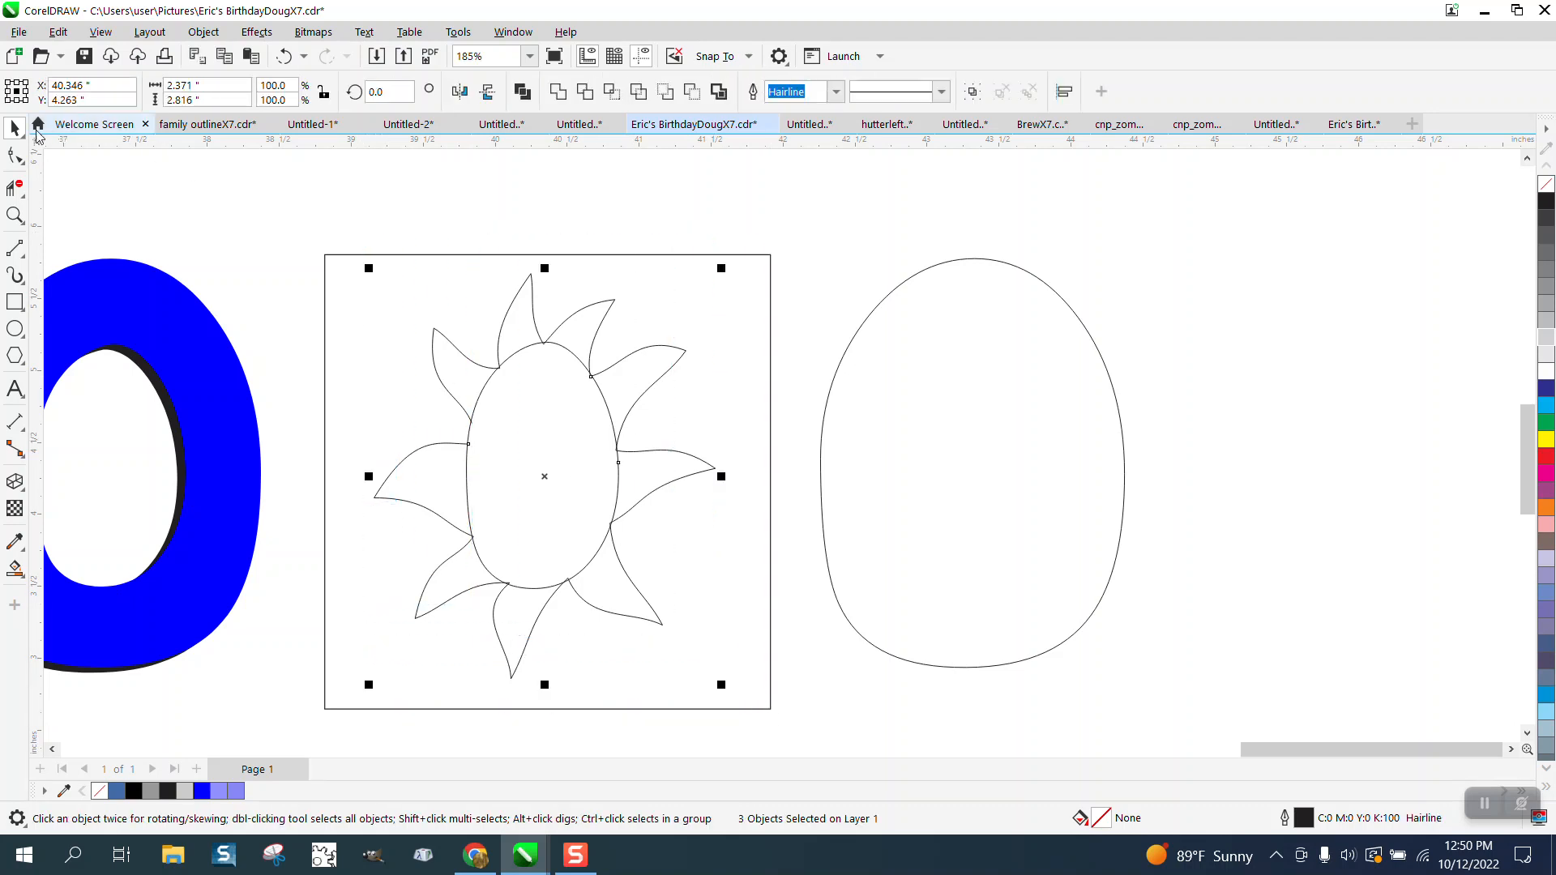
{"action": "left_click", "coordinate": [18, 162]}
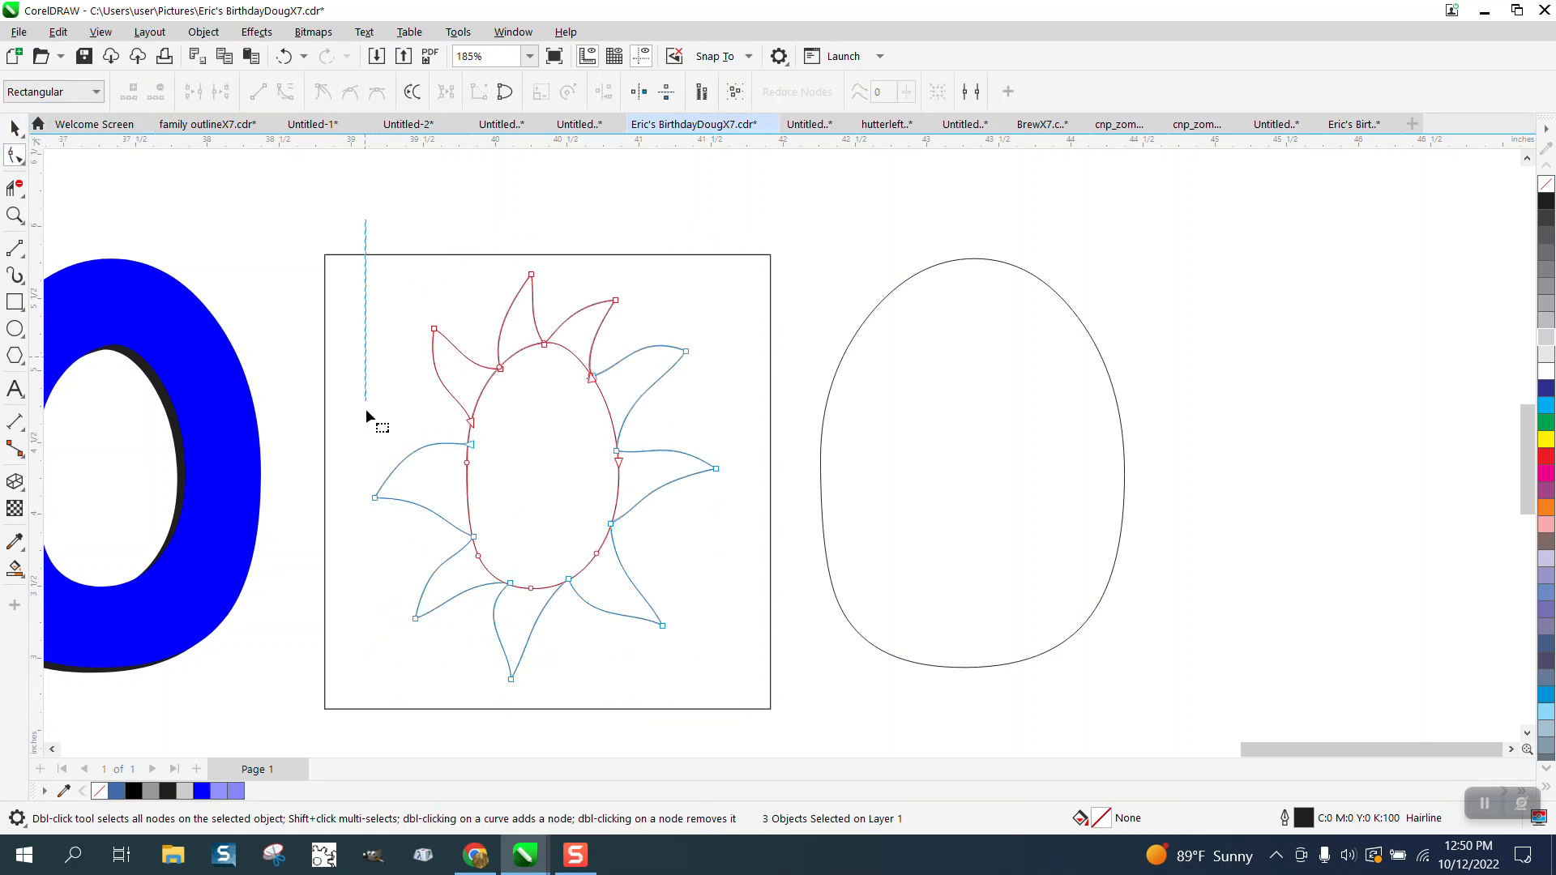
{"action": "left_click_drag", "start_coordinate": [366, 408], "coordinate": [762, 719]}
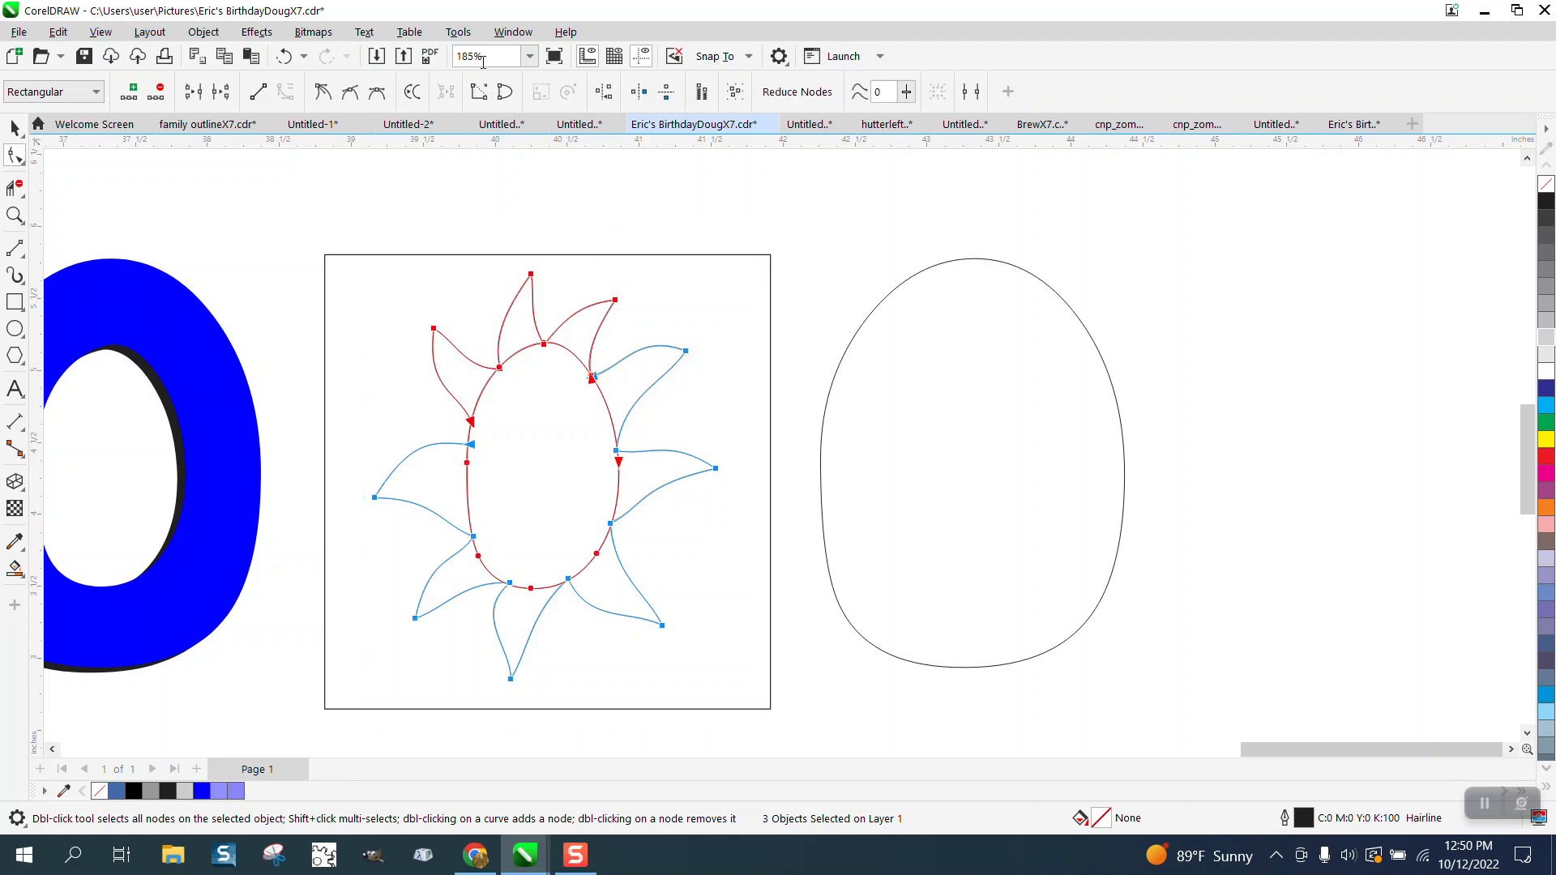
{"action": "left_click", "coordinate": [513, 31]}
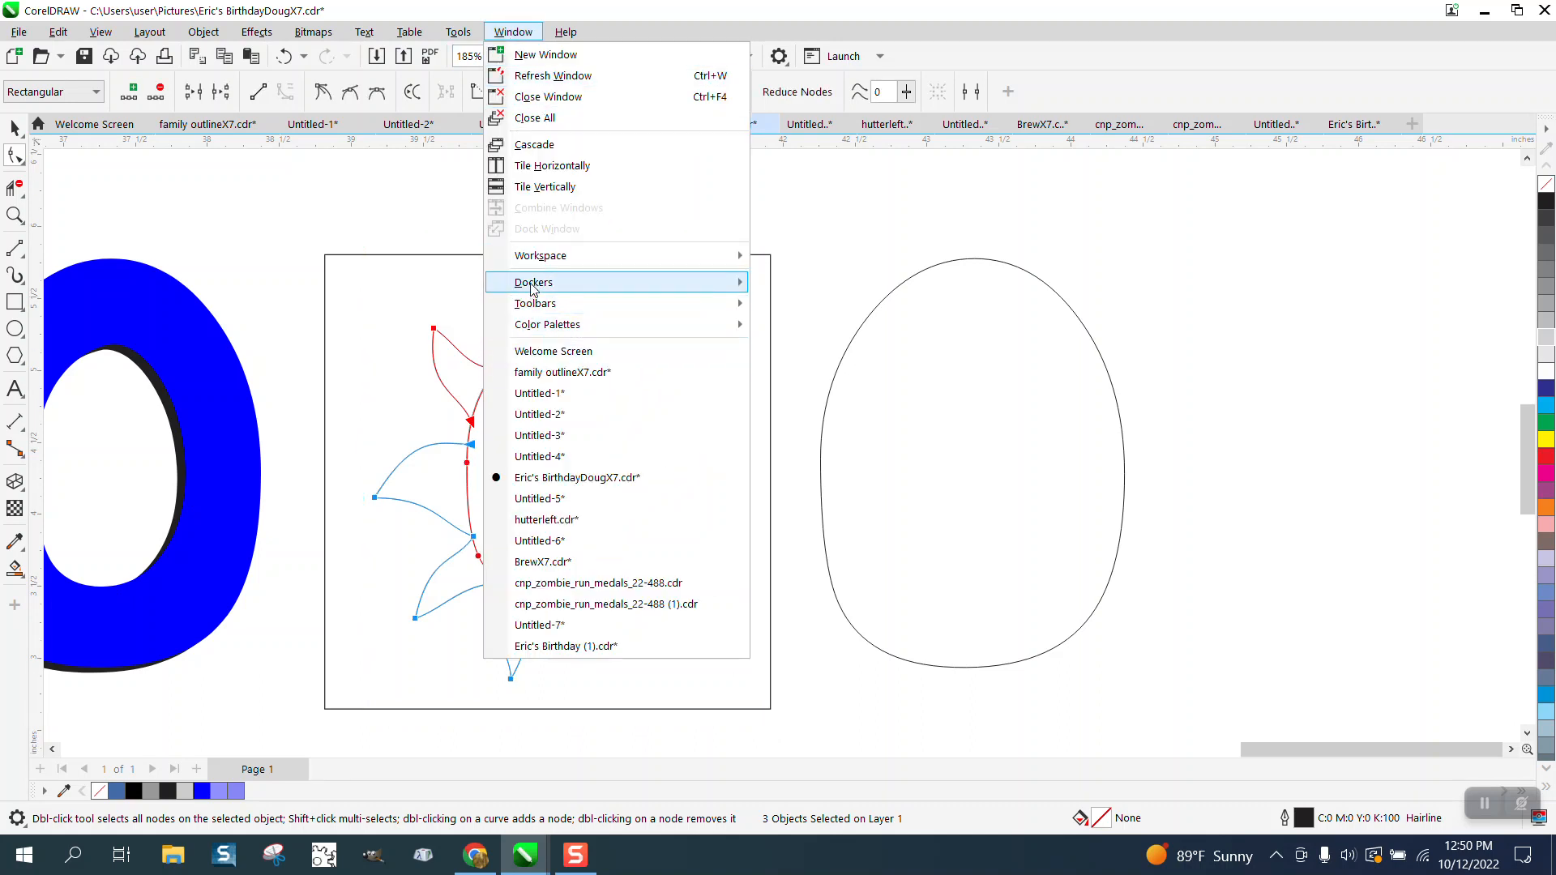
{"action": "mouse_move", "coordinate": [532, 288]}
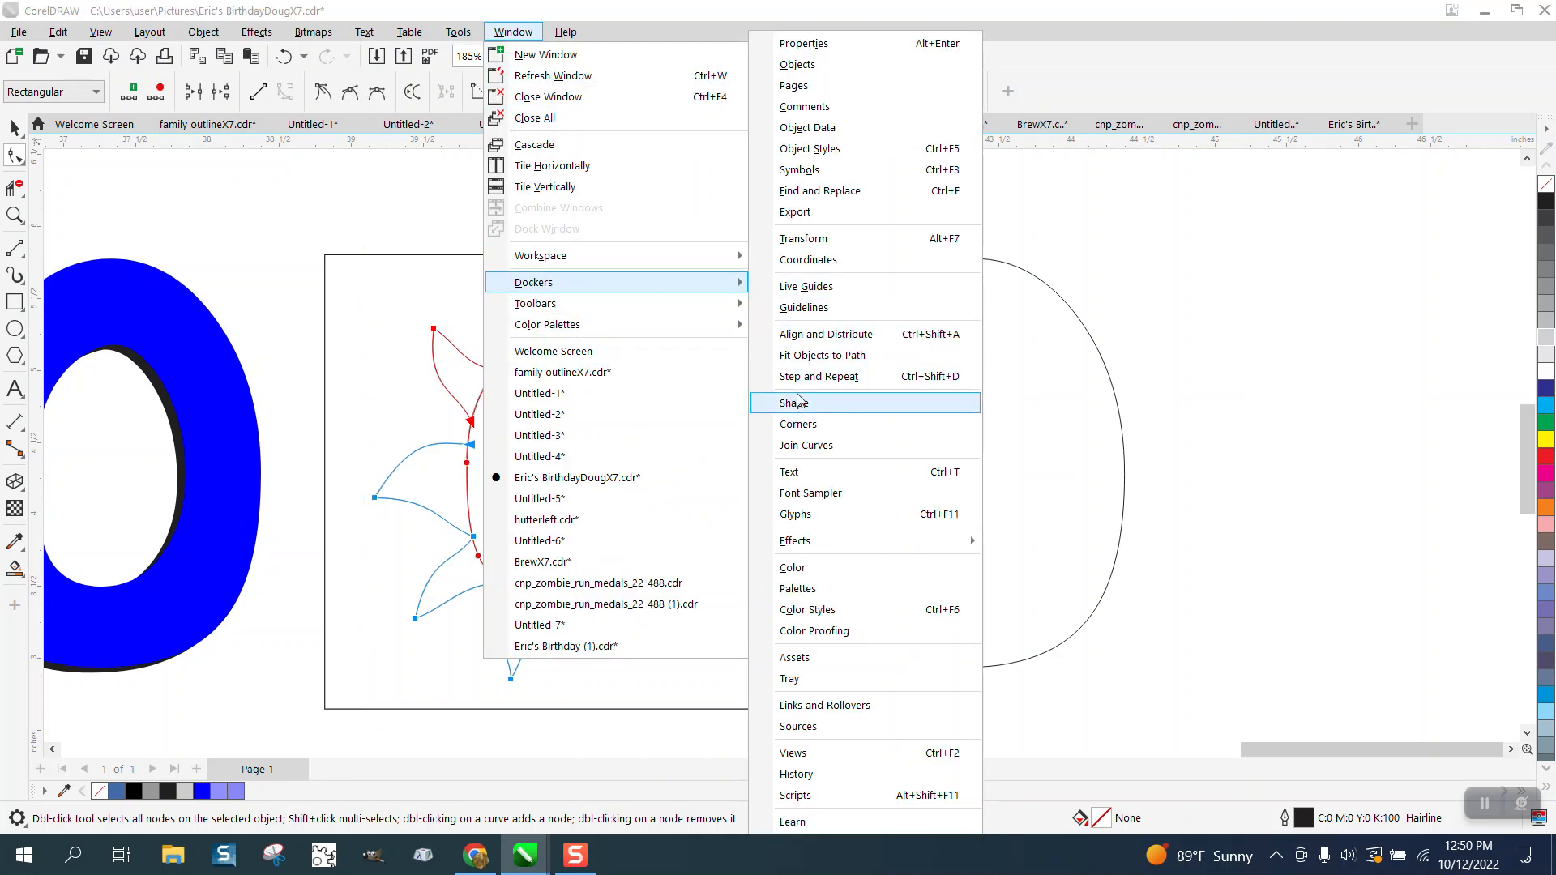
{"action": "left_click", "coordinate": [805, 445]}
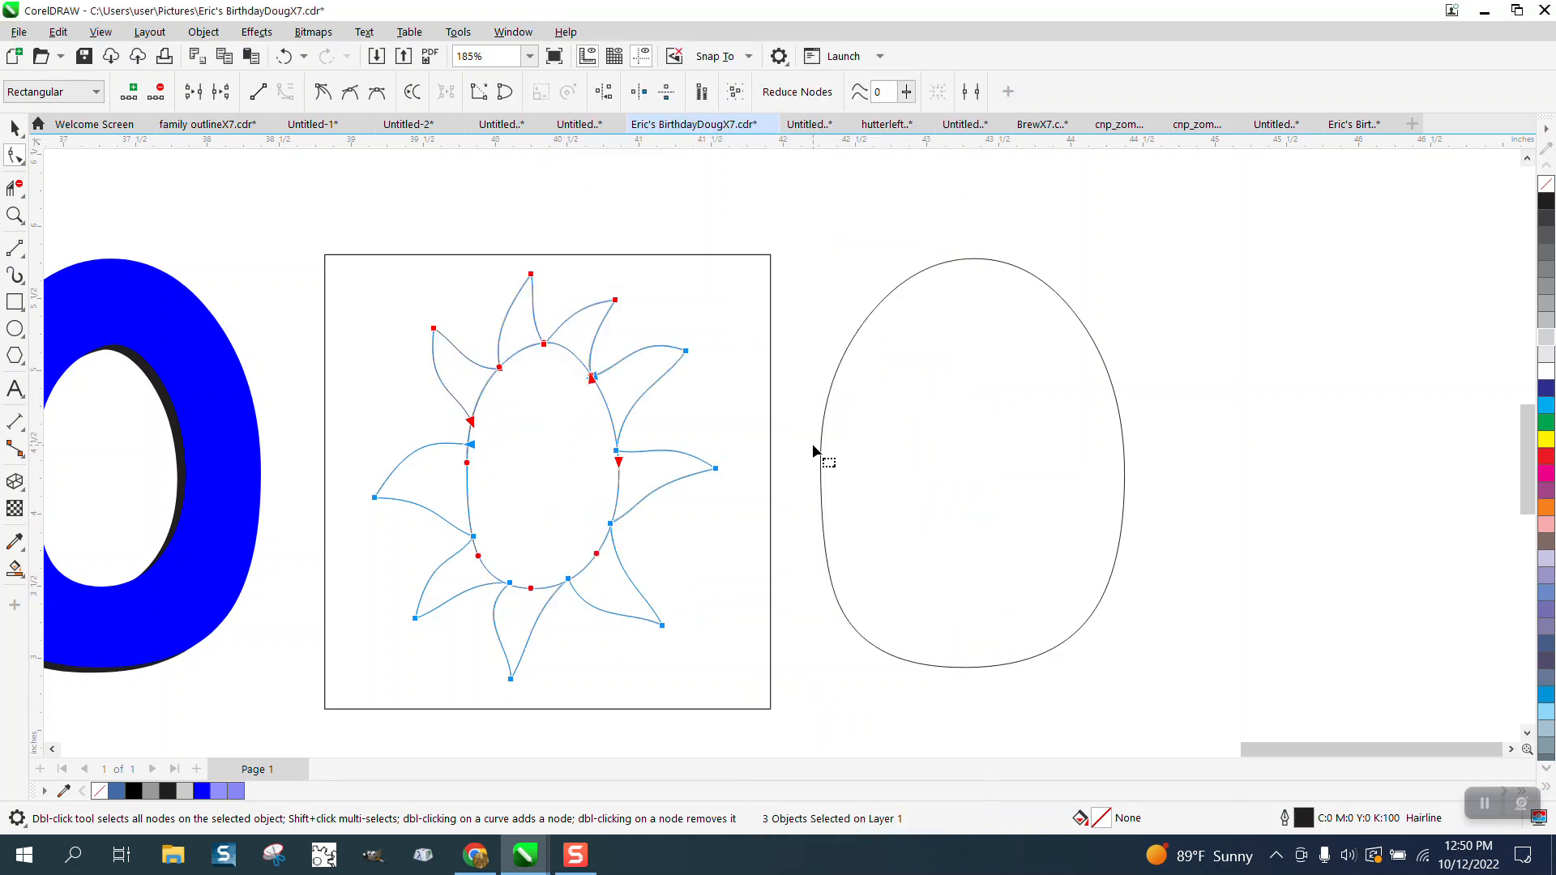
{"action": "left_click", "coordinate": [1345, 301]}
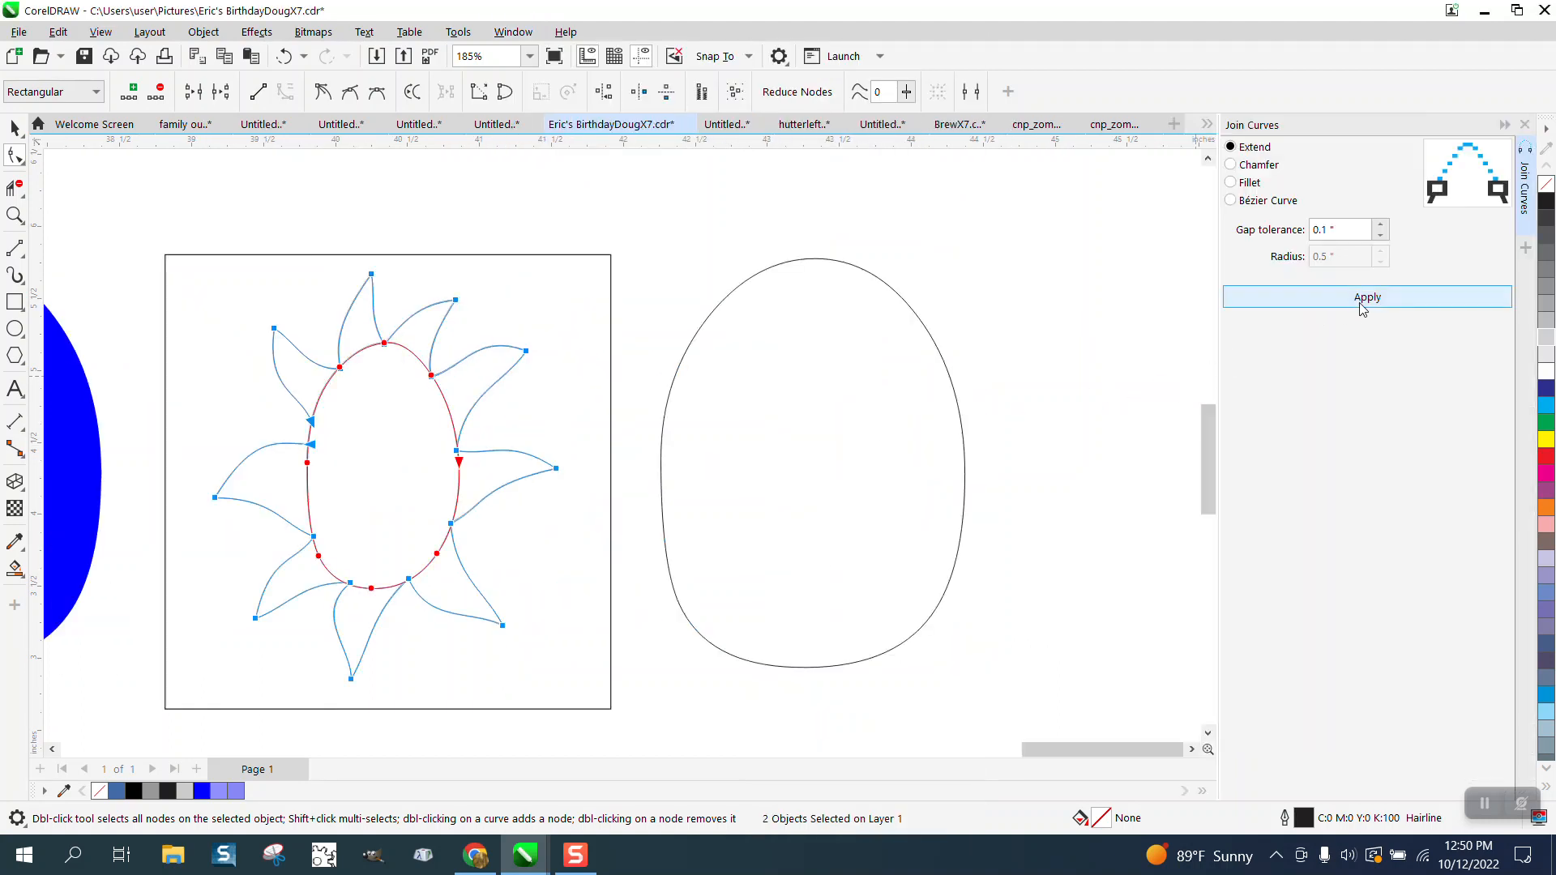
Step: Fill four upper and left spikes with blue using Smart Fill, and undo all but the one just right of the top spike
{"action": "left_click", "coordinate": [14, 567]}
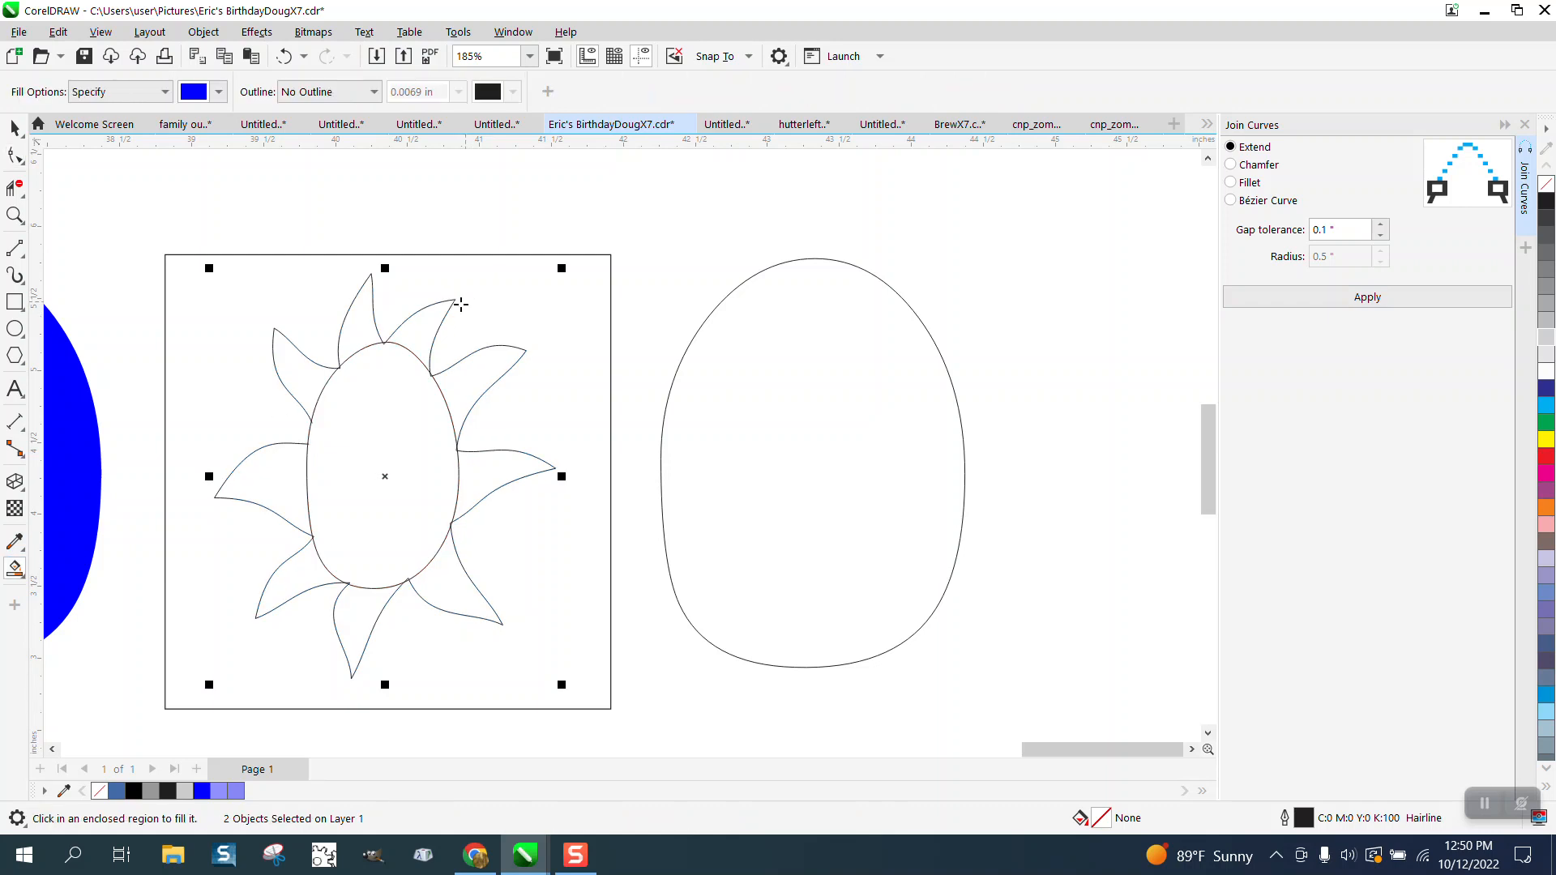
{"action": "left_click", "coordinate": [423, 324]}
{"action": "left_click", "coordinate": [360, 317]}
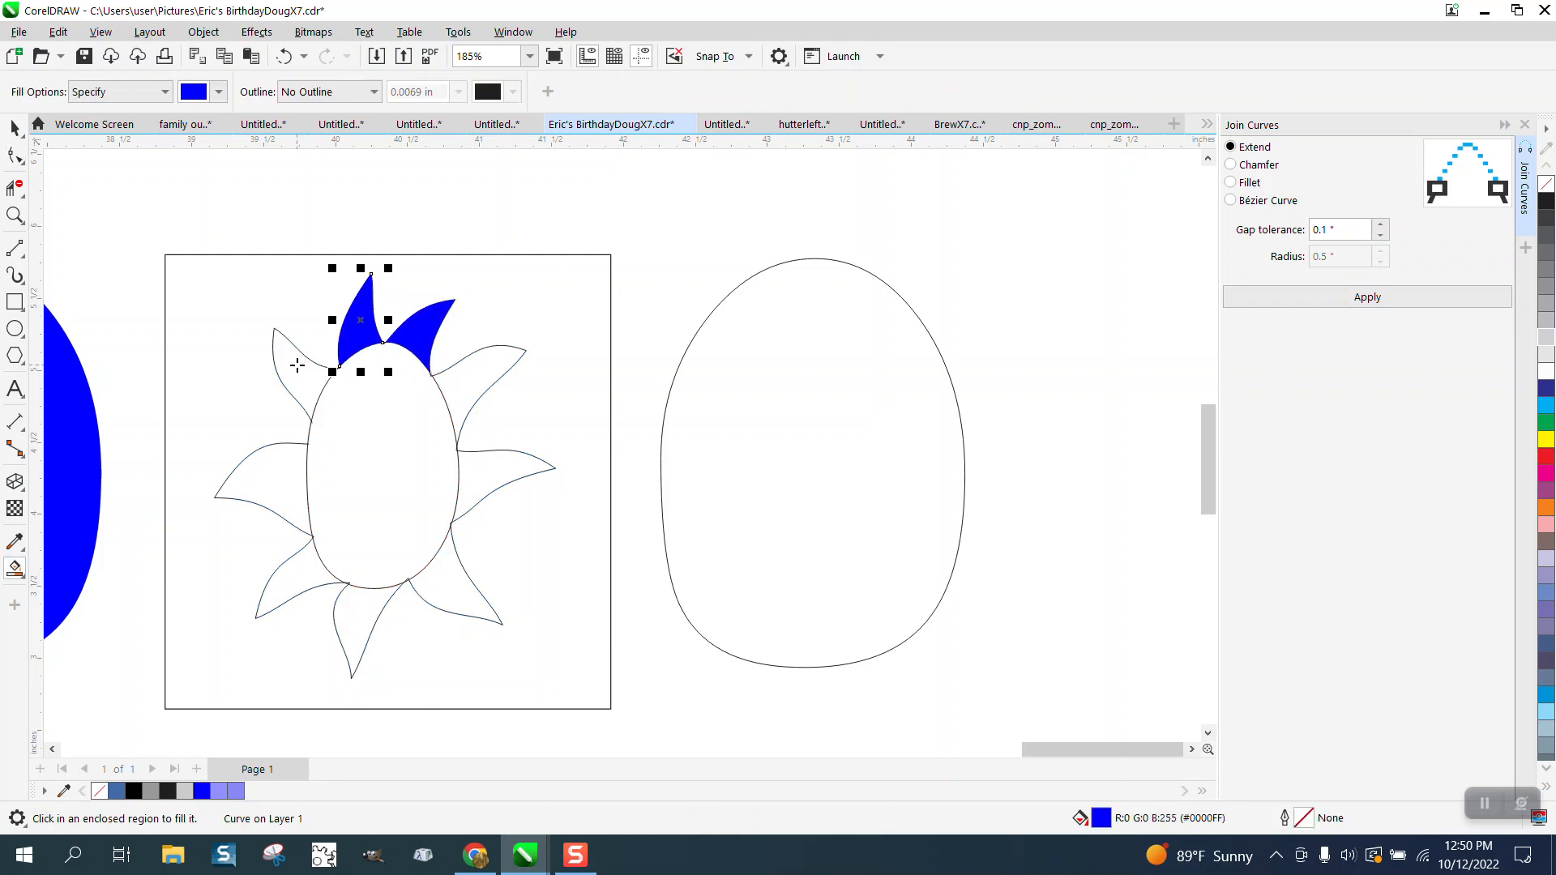
{"action": "left_click", "coordinate": [297, 371]}
{"action": "left_click", "coordinate": [283, 471]}
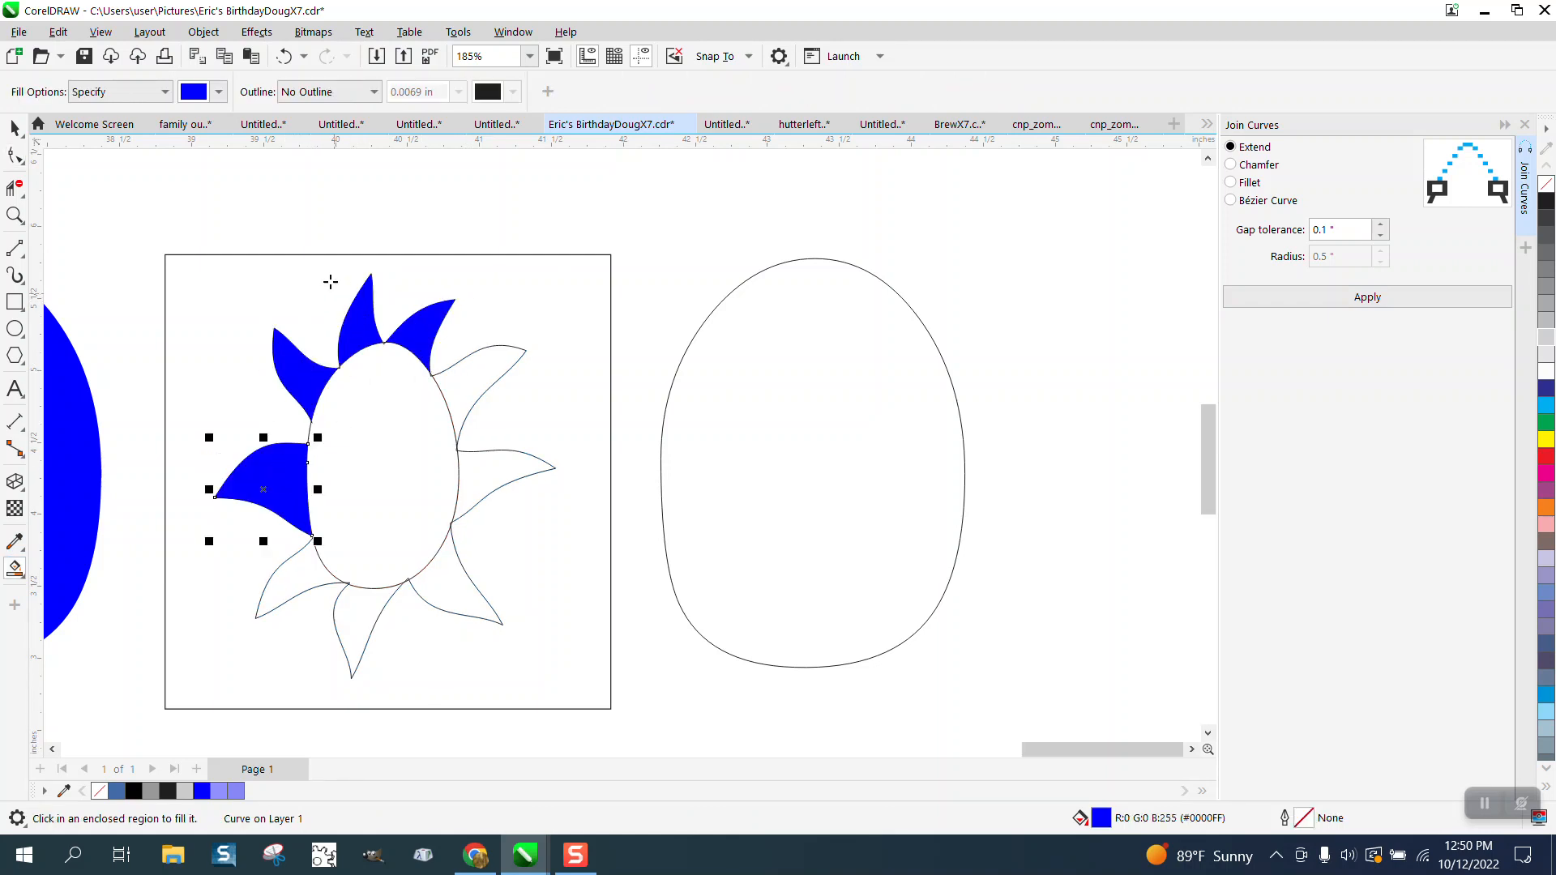
{"action": "left_click", "coordinate": [288, 55]}
{"action": "left_click", "coordinate": [288, 55]}
{"action": "left_click", "coordinate": [288, 56]}
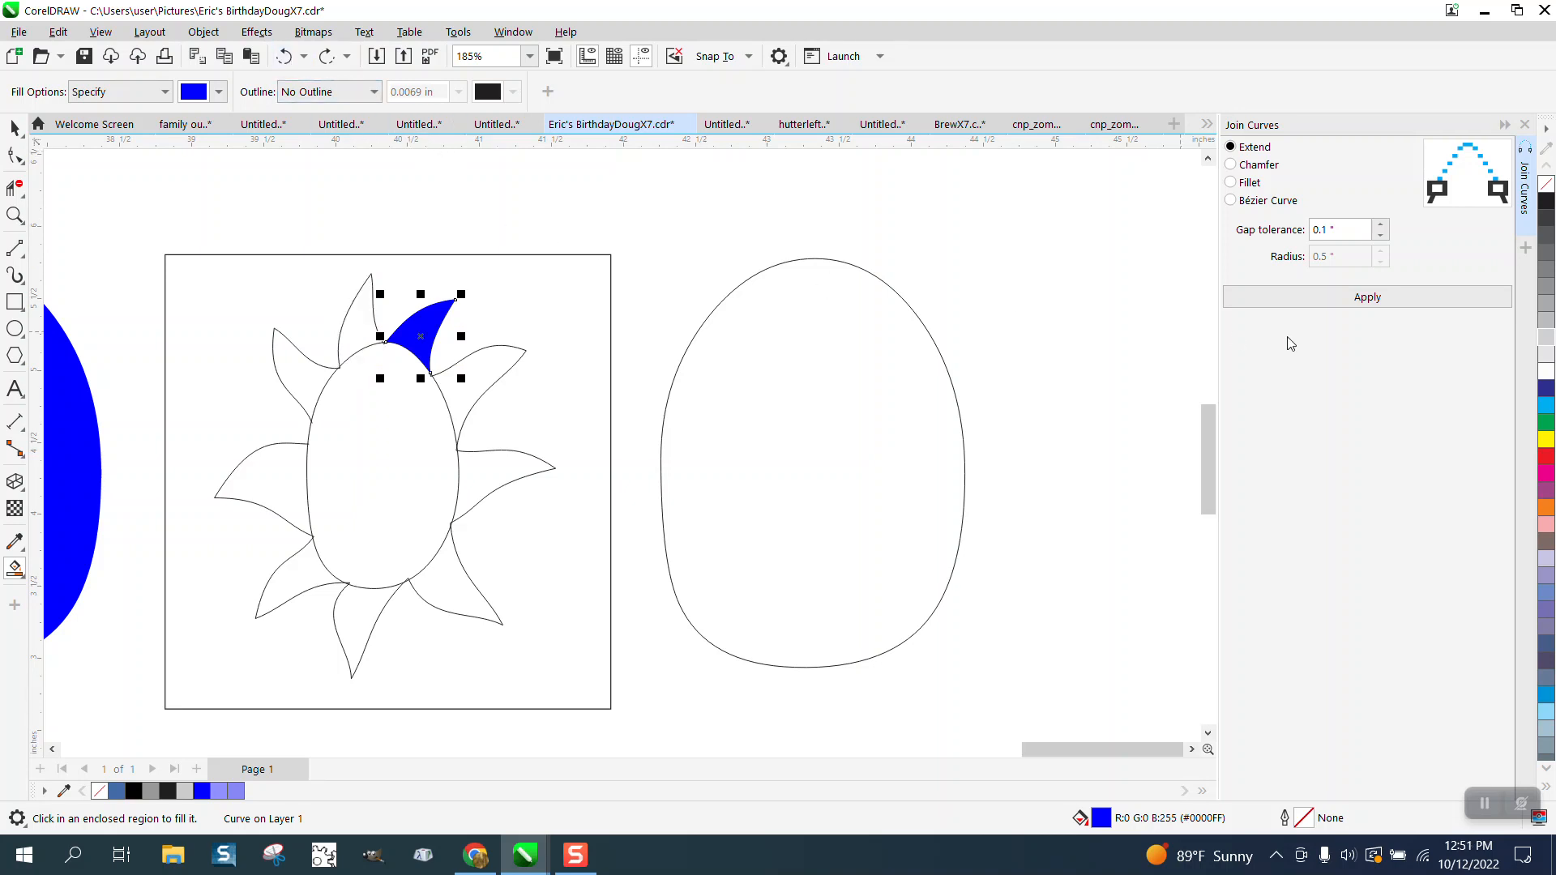
Step: Lighten the filled spike's blue to R105 G105 B255 by mixing in white
{"action": "left_click", "coordinate": [1548, 374], "text": "ctrl"}
{"action": "left_click", "coordinate": [1548, 374], "text": "ctrl"}
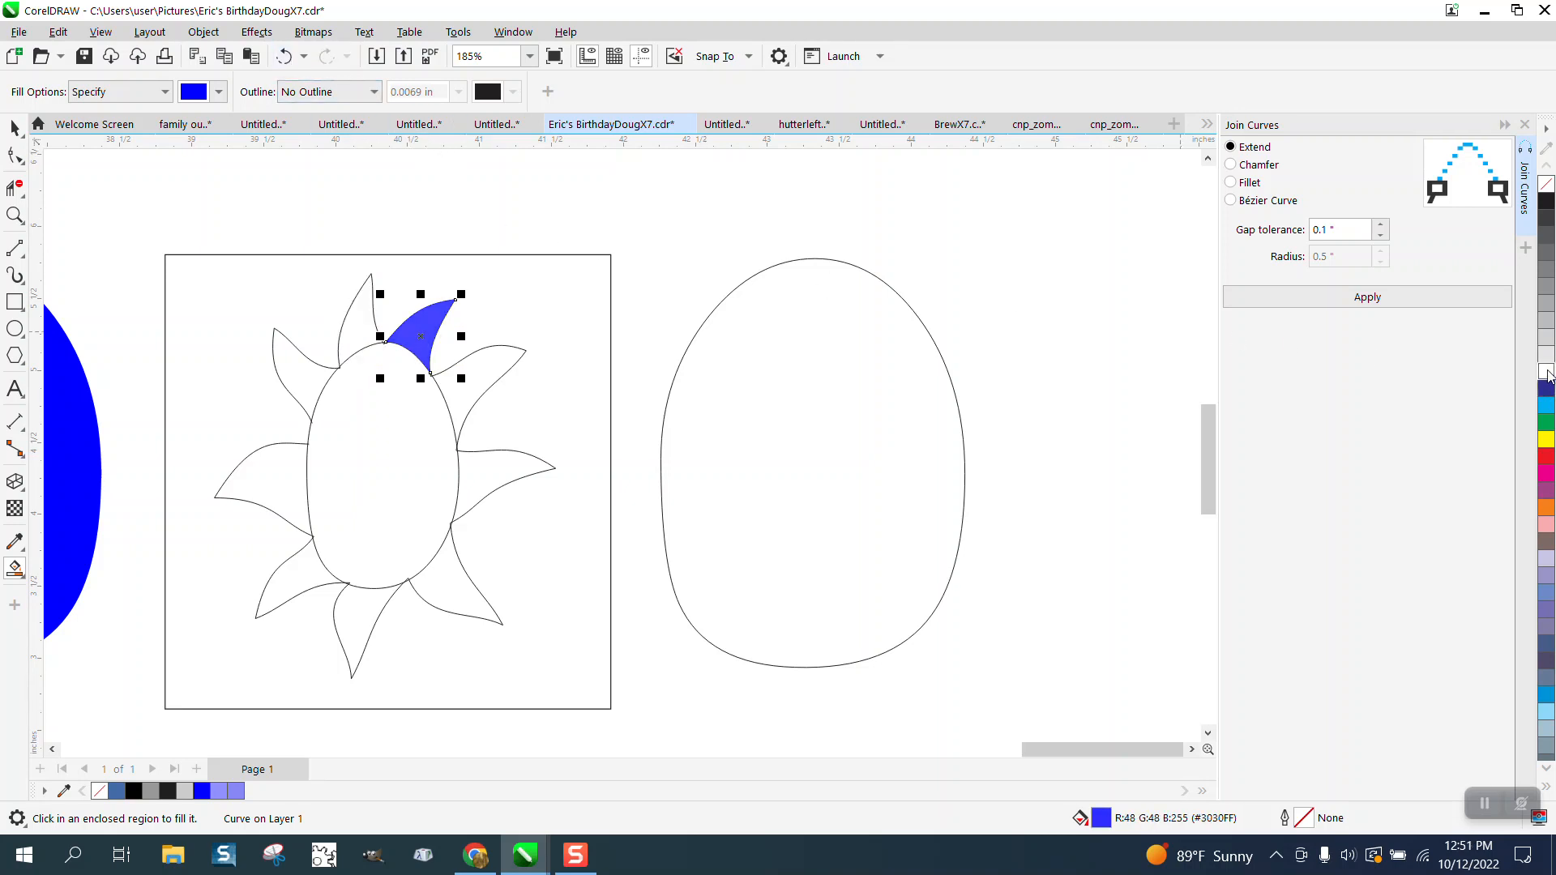
{"action": "left_click", "coordinate": [1549, 374], "text": "ctrl"}
{"action": "left_click", "coordinate": [1550, 375], "text": "ctrl"}
{"action": "left_click", "coordinate": [1551, 374], "text": "ctrl"}
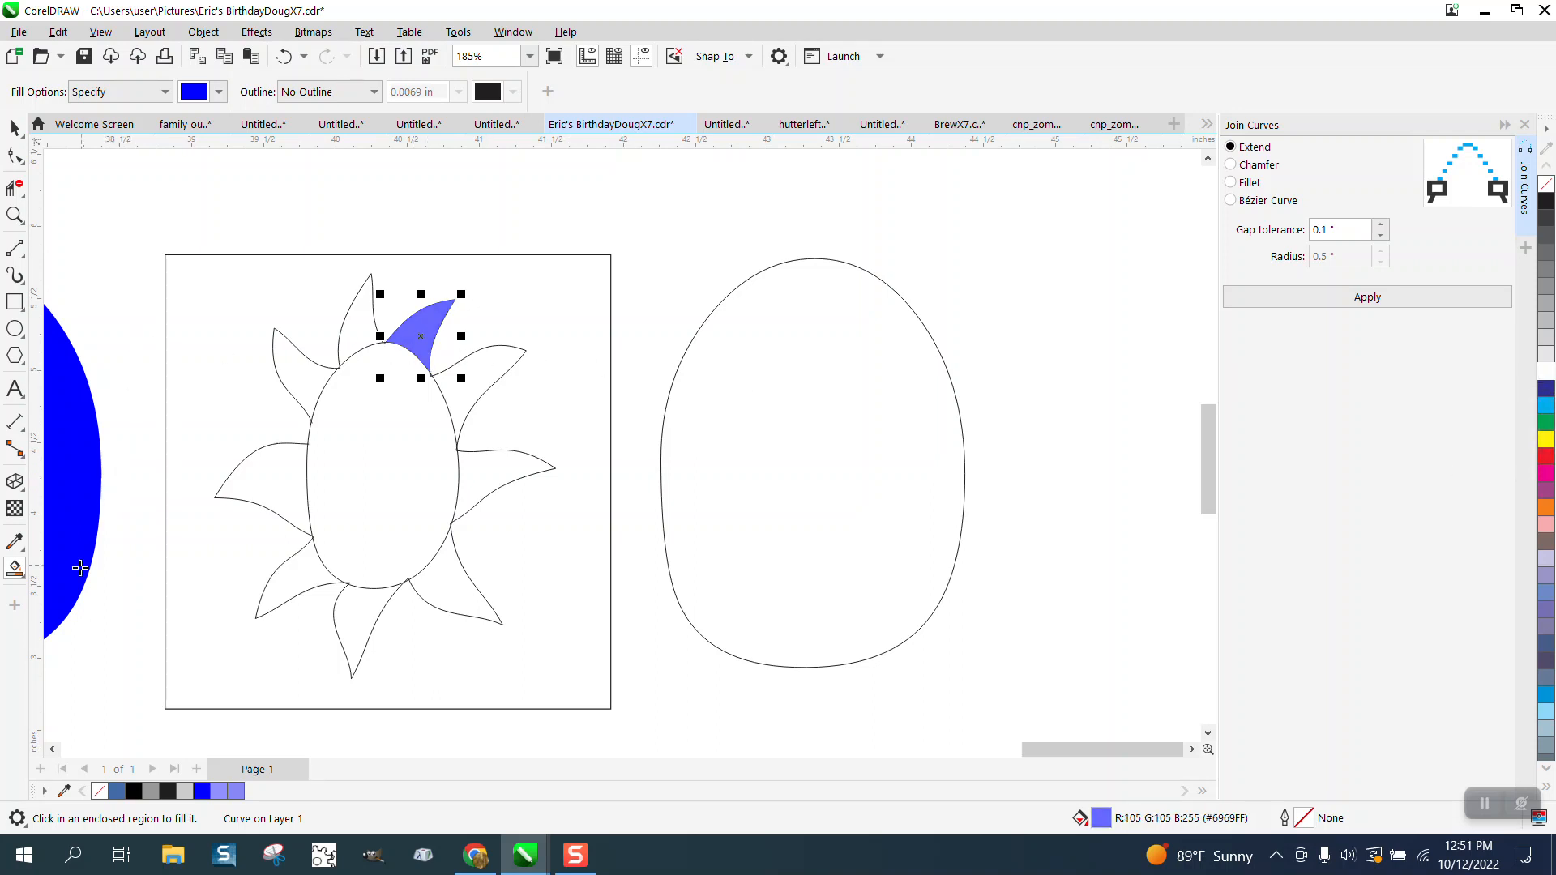
Step: Sample the filled spike's color with the Color Eyedropper, try applying it to the top spike, and undo the attempt
{"action": "left_click", "coordinate": [16, 538]}
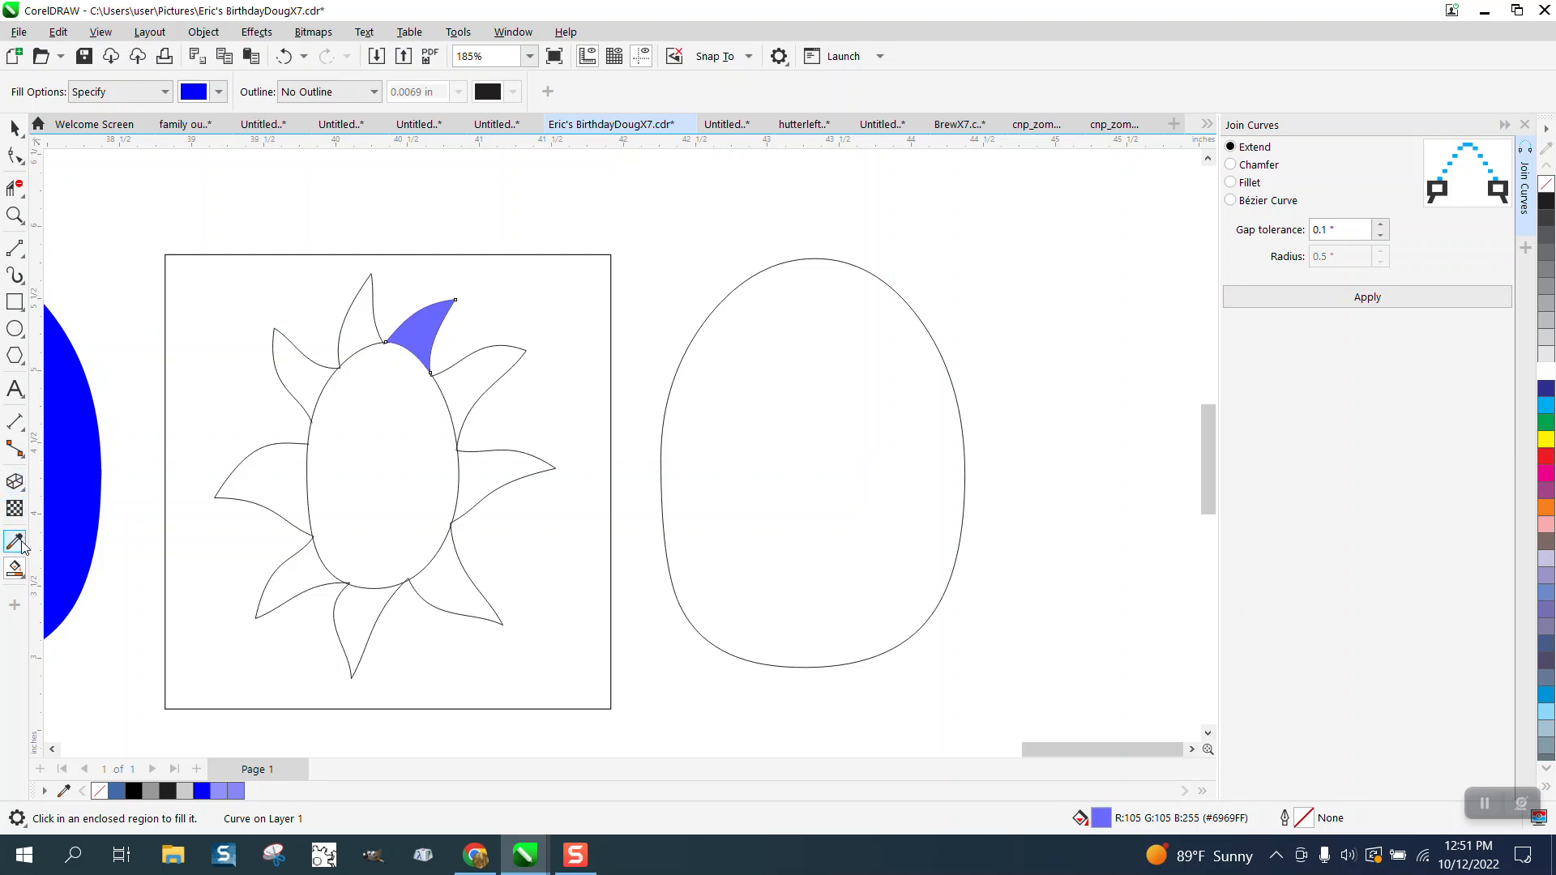
{"action": "left_click", "coordinate": [419, 327]}
{"action": "left_click", "coordinate": [348, 321]}
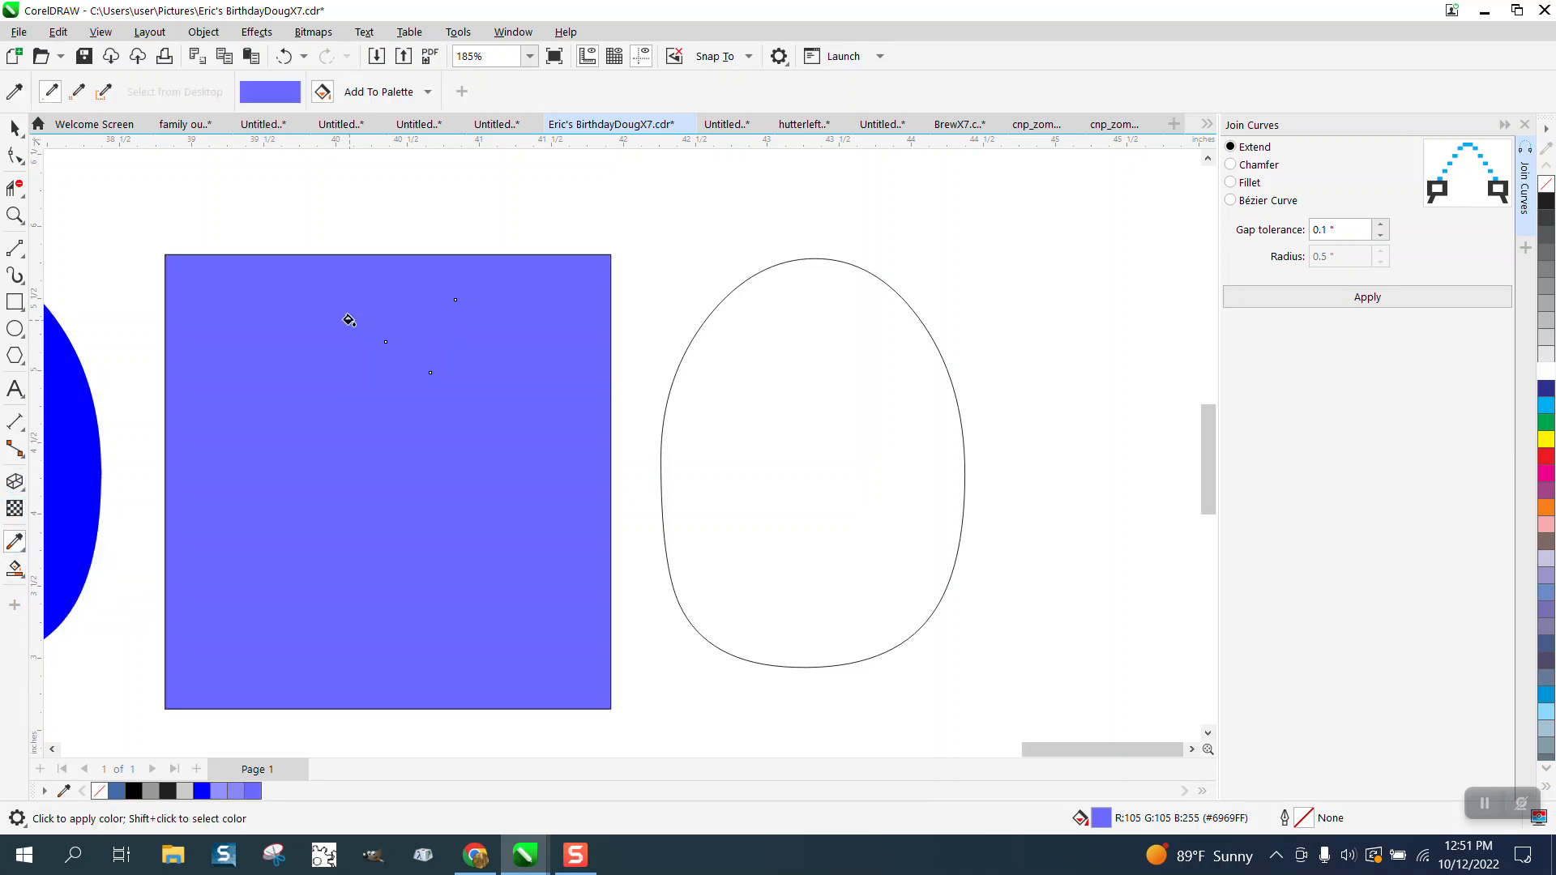
{"action": "left_click", "coordinate": [283, 57]}
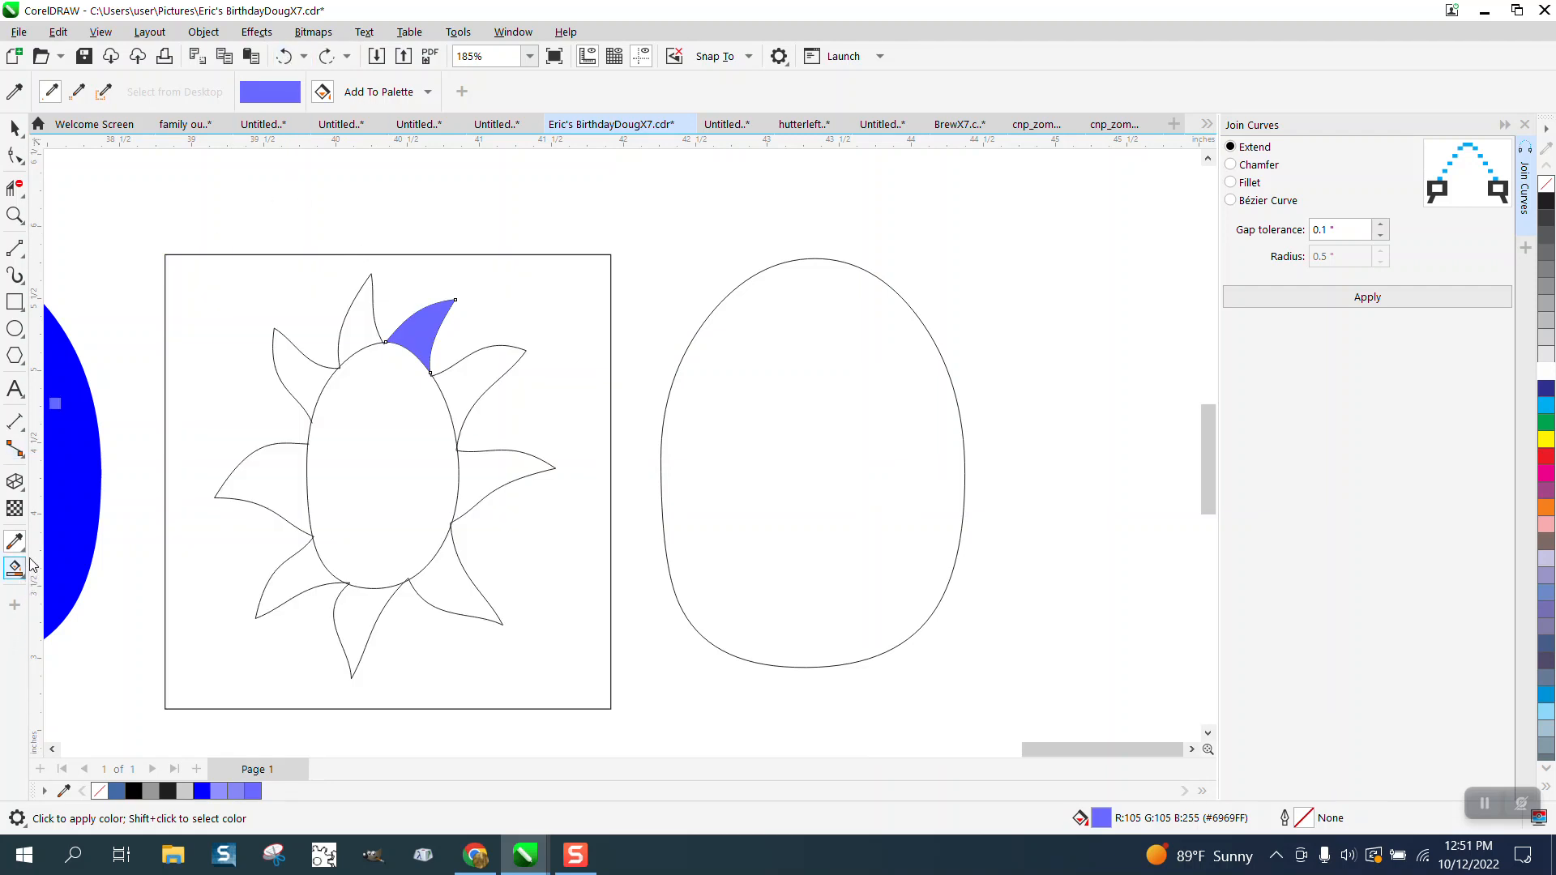
Step: Set the Smart Fill color to the light blue sampled from the filled spike beside the top one
{"action": "left_click", "coordinate": [23, 570]}
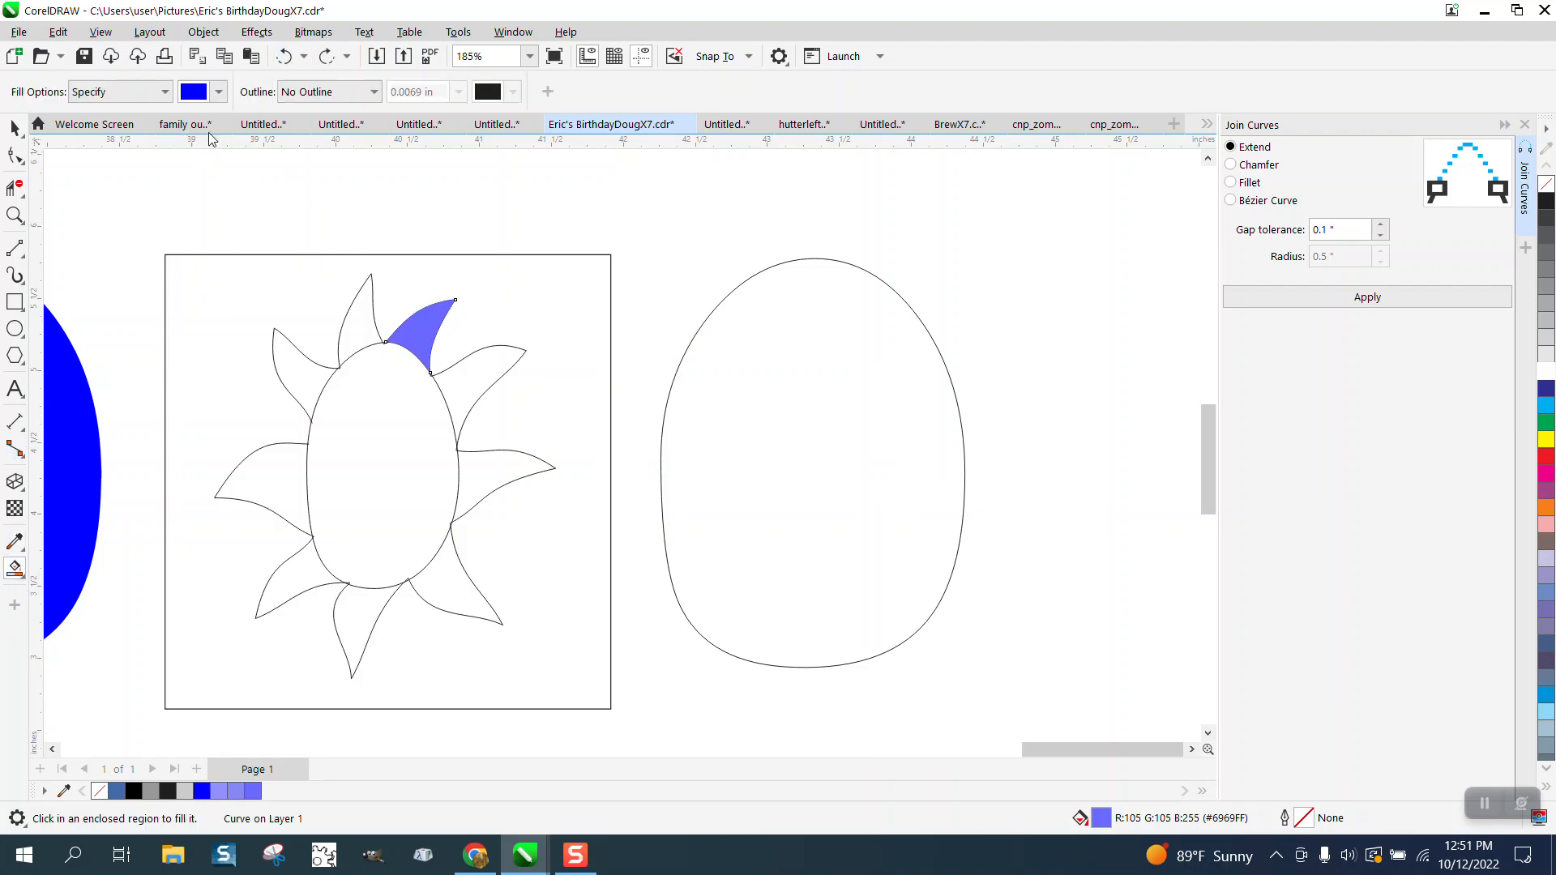
{"action": "left_click", "coordinate": [219, 91]}
{"action": "left_click", "coordinate": [381, 399]}
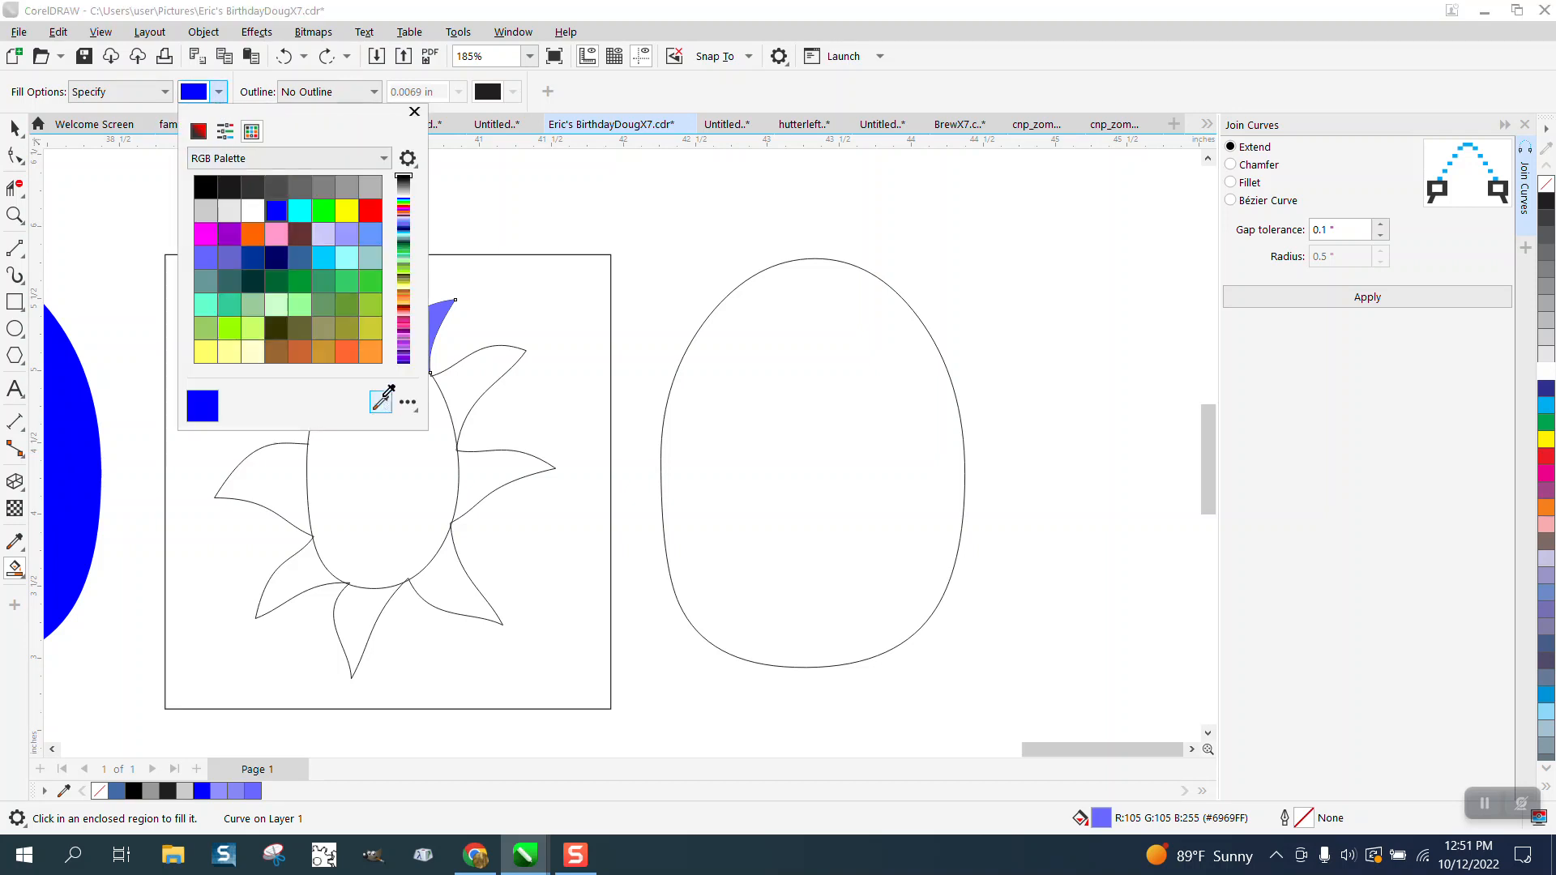
{"action": "left_click", "coordinate": [438, 317]}
{"action": "left_click", "coordinate": [438, 317]}
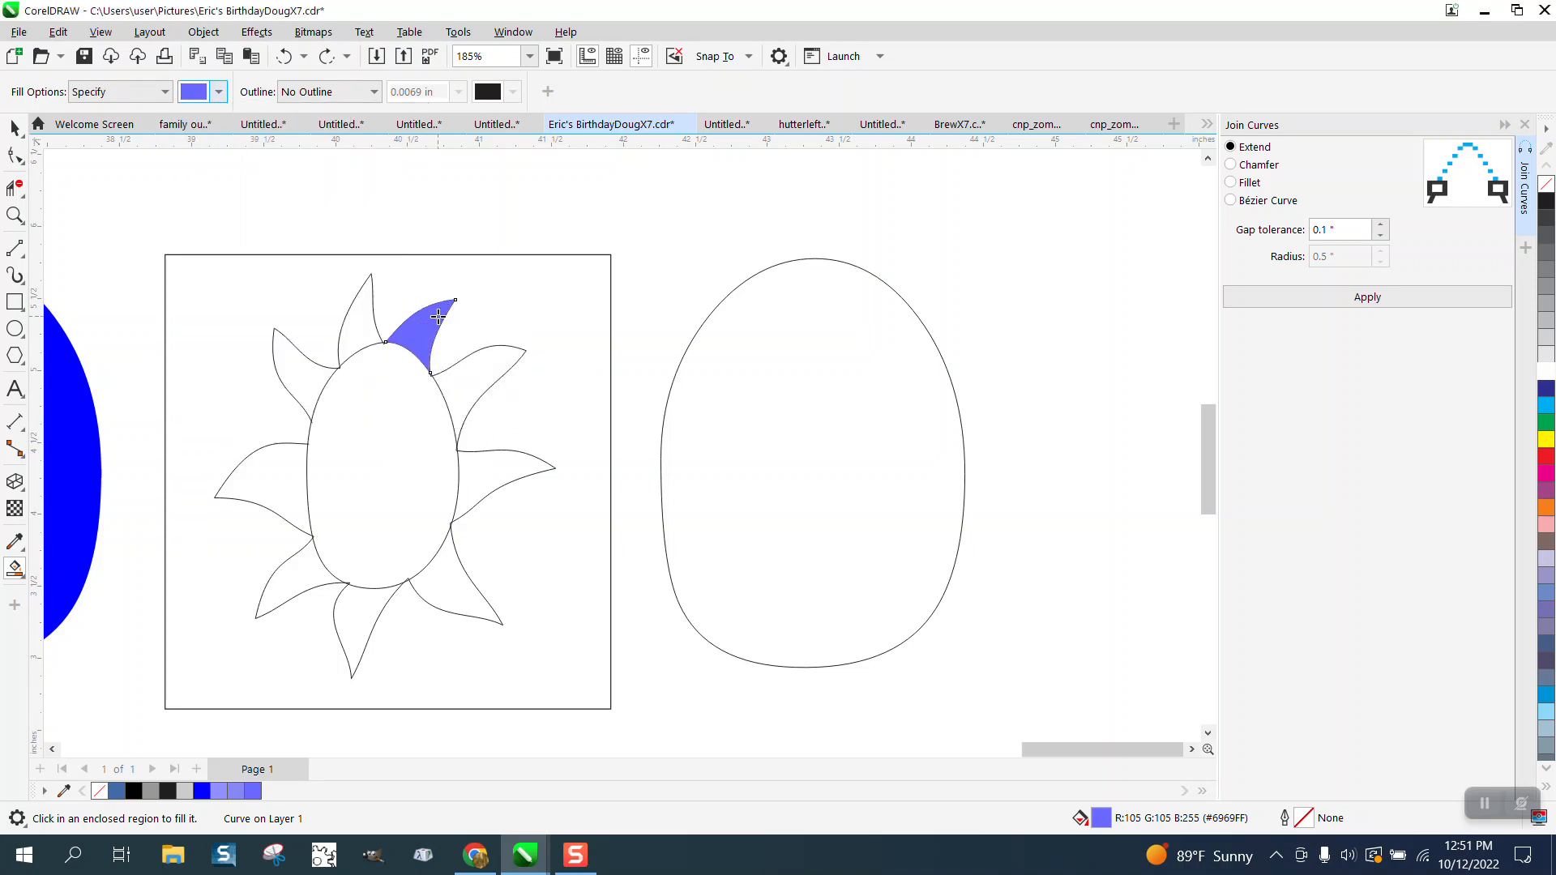
Step: Fill the eight remaining unfilled spikes around the oval with the light blue using Smart Fill
{"action": "left_click", "coordinate": [359, 329]}
{"action": "left_click", "coordinate": [300, 366]}
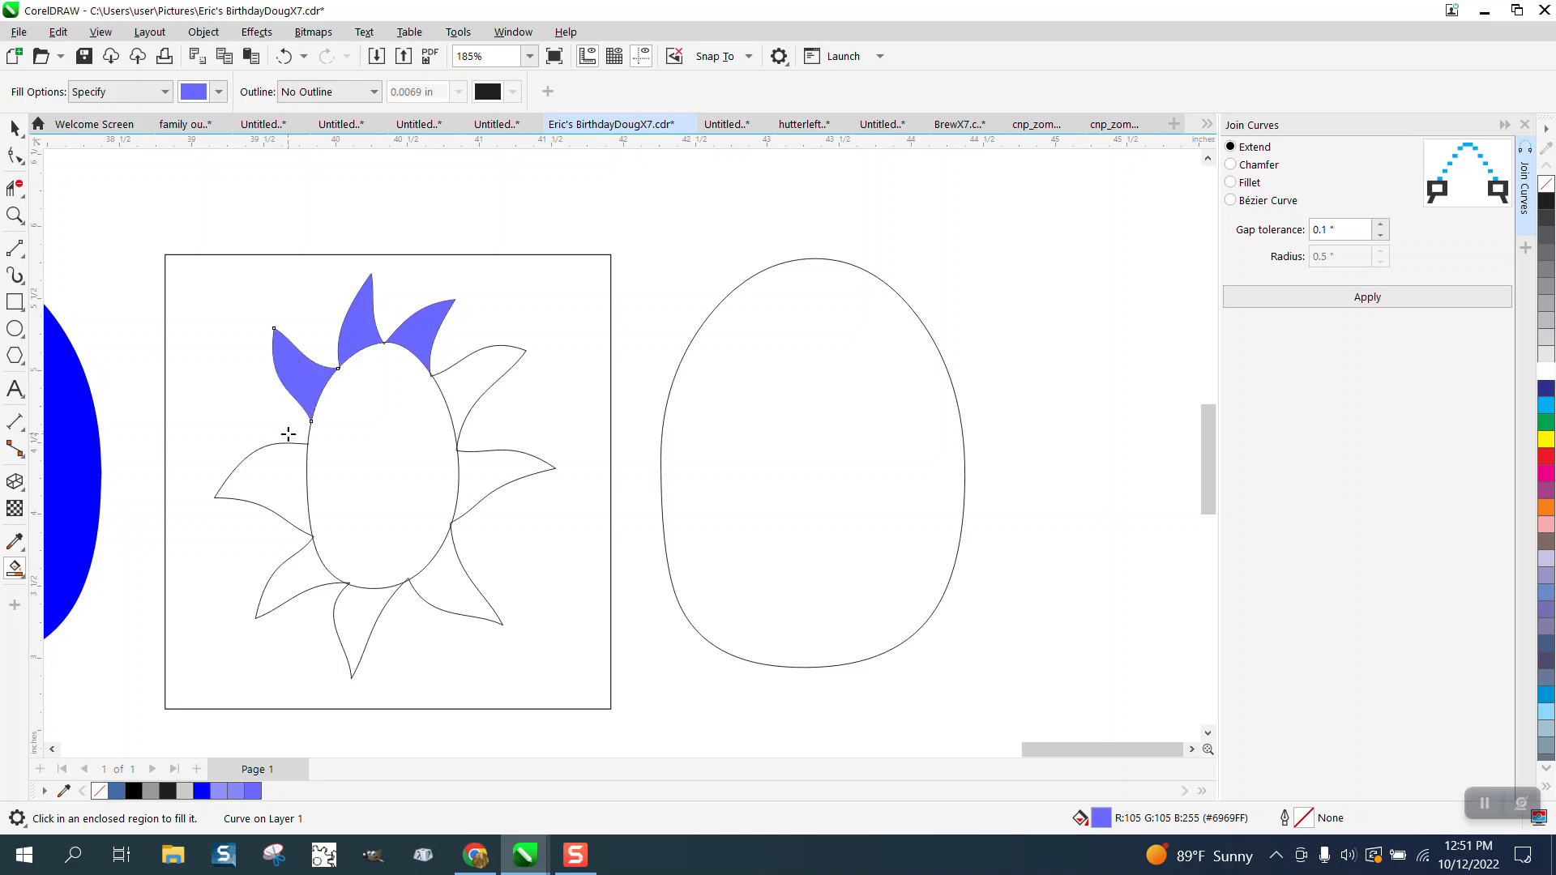
{"action": "left_click", "coordinate": [286, 473]}
{"action": "left_click", "coordinate": [295, 559]}
{"action": "left_click", "coordinate": [356, 599]}
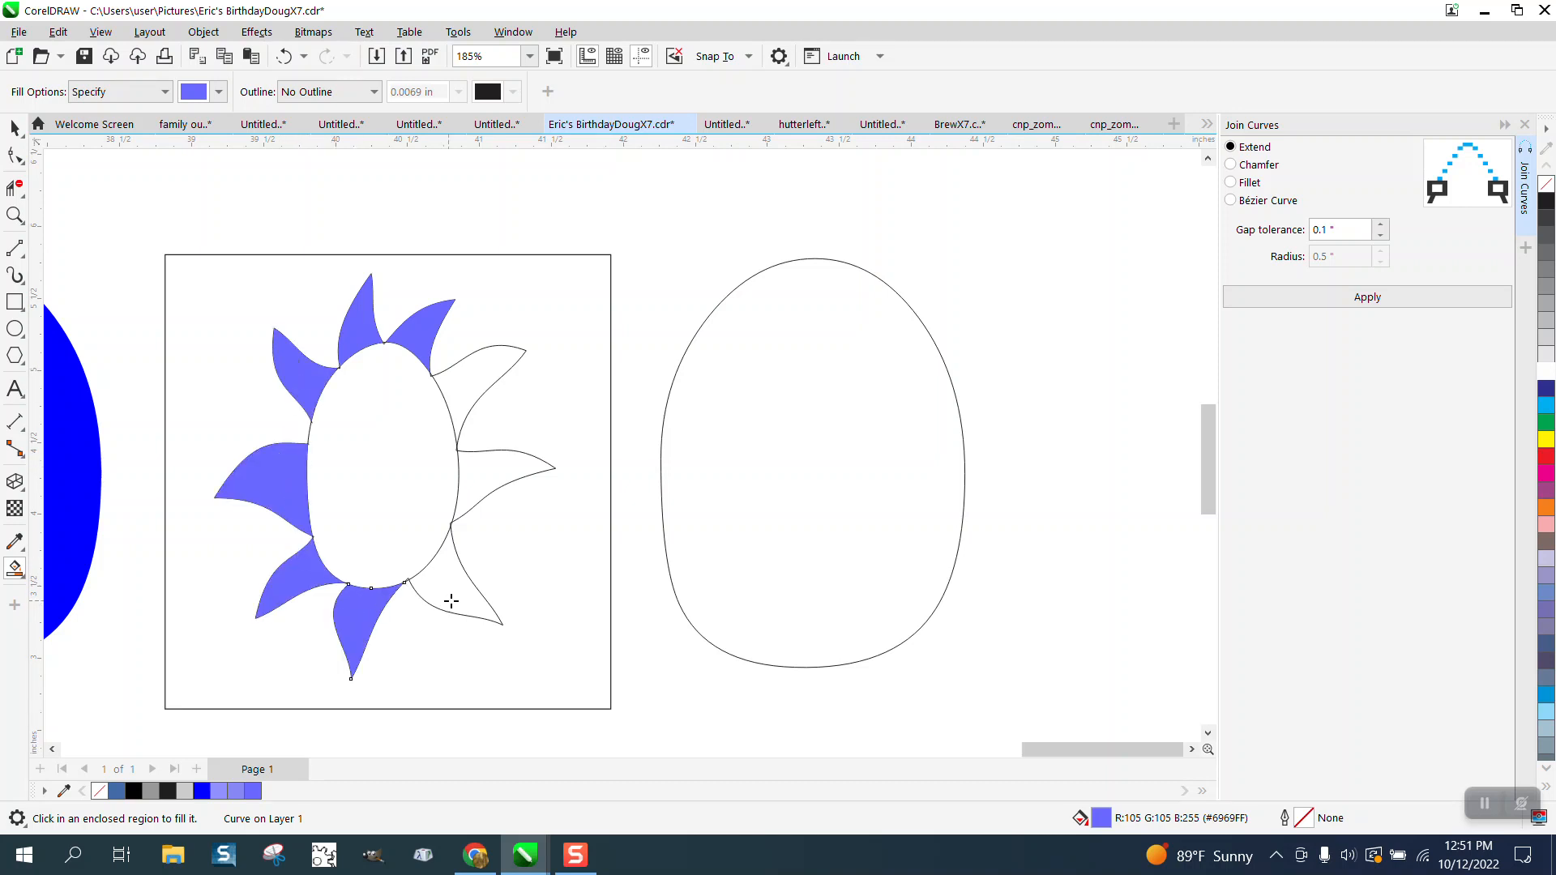
{"action": "left_click", "coordinate": [450, 600]}
{"action": "left_click", "coordinate": [494, 479]}
{"action": "left_click", "coordinate": [477, 378]}
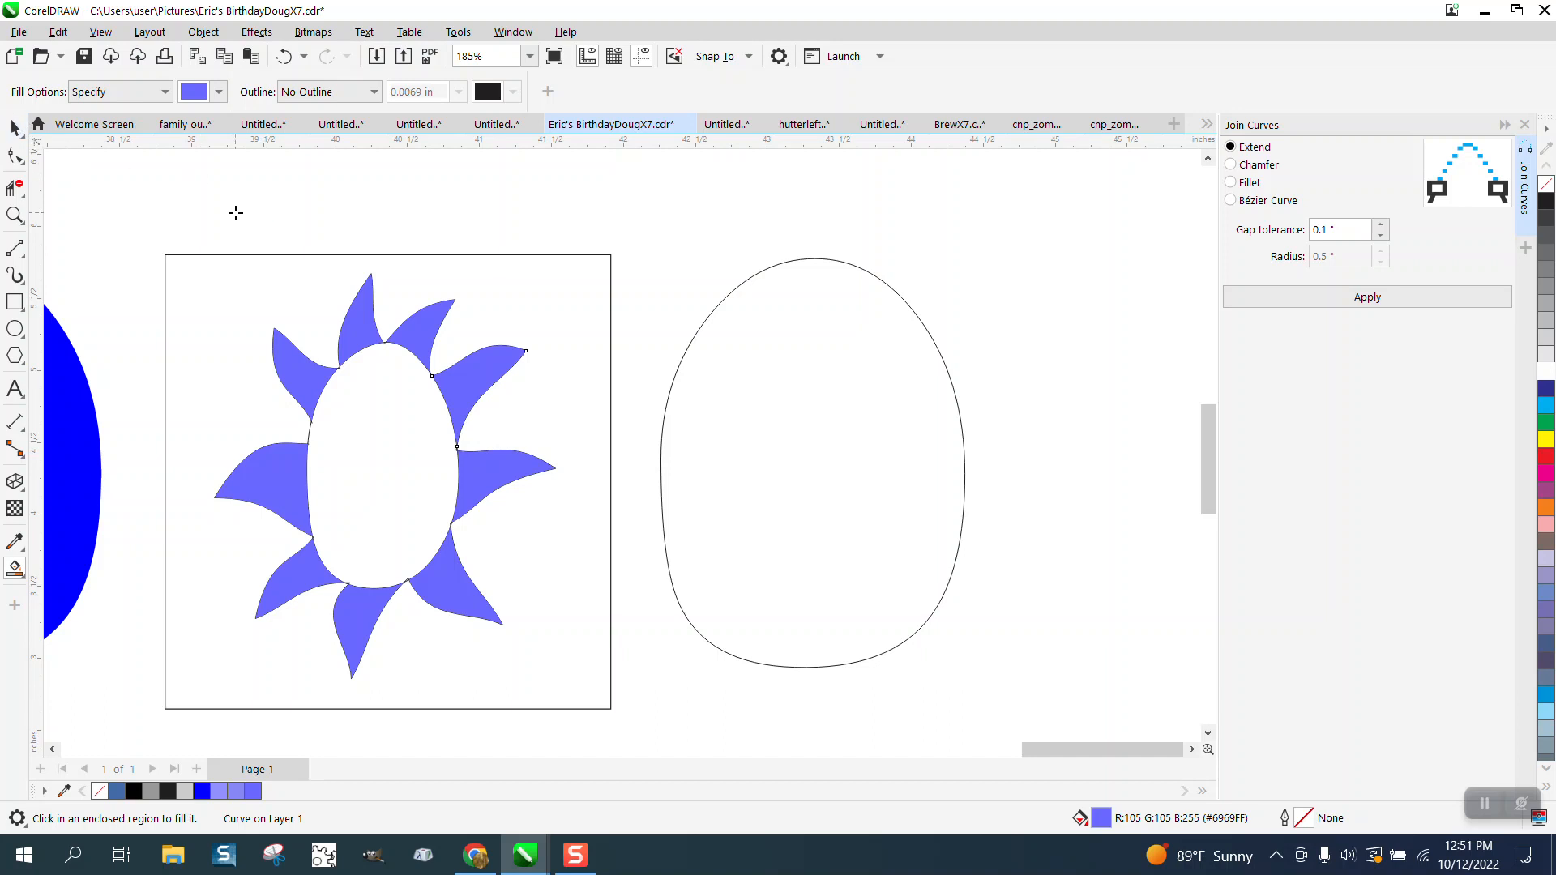
Step: Delete the rectangle surrounding the spiked oval
{"action": "left_click", "coordinate": [7, 129]}
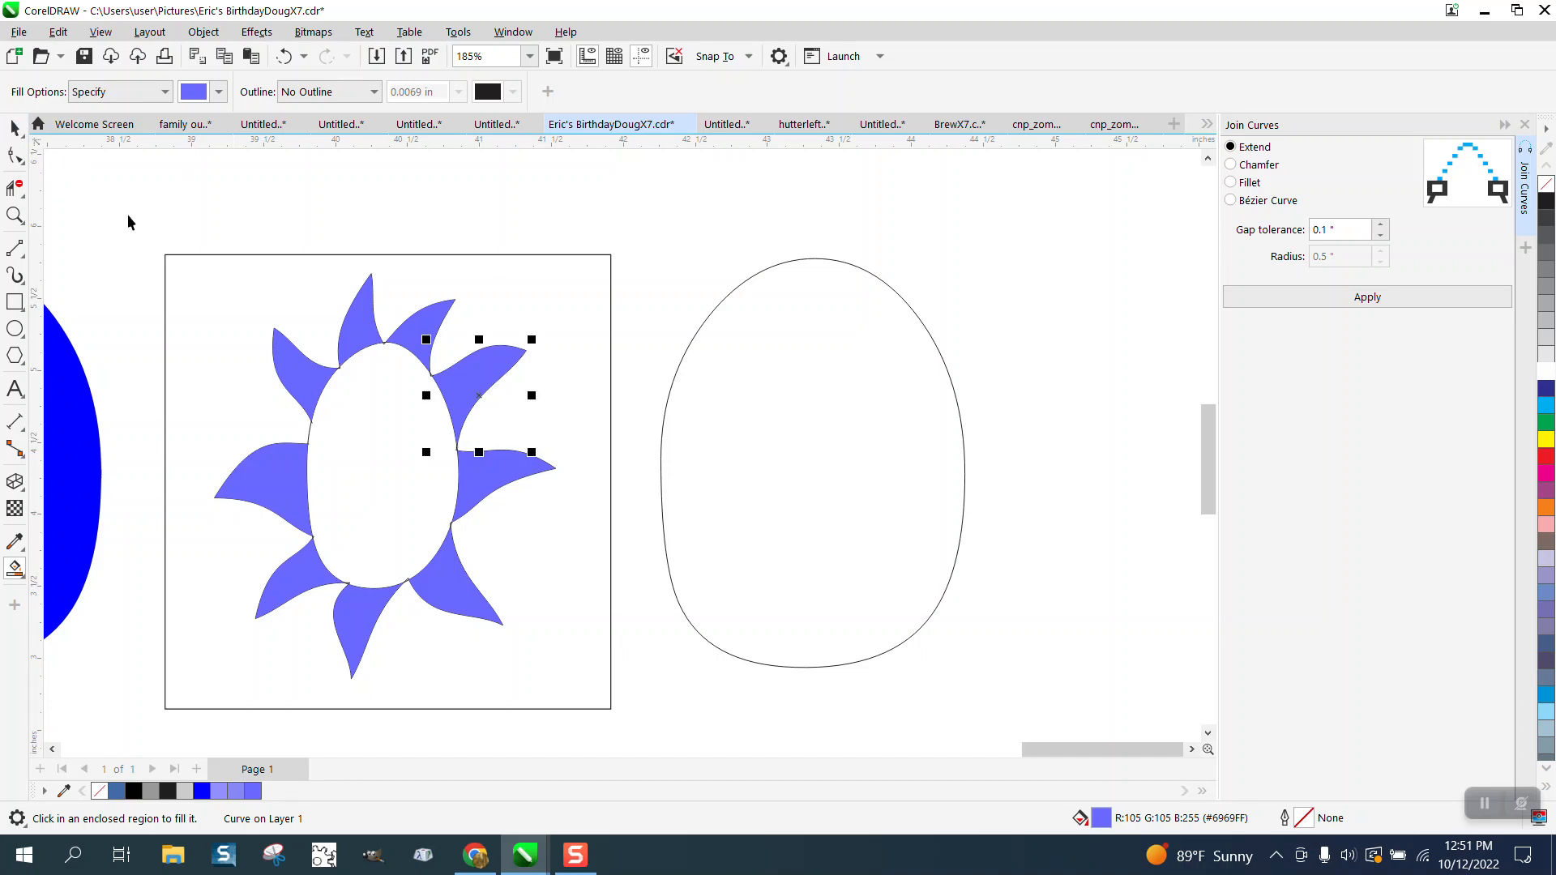
{"action": "left_click", "coordinate": [257, 250]}
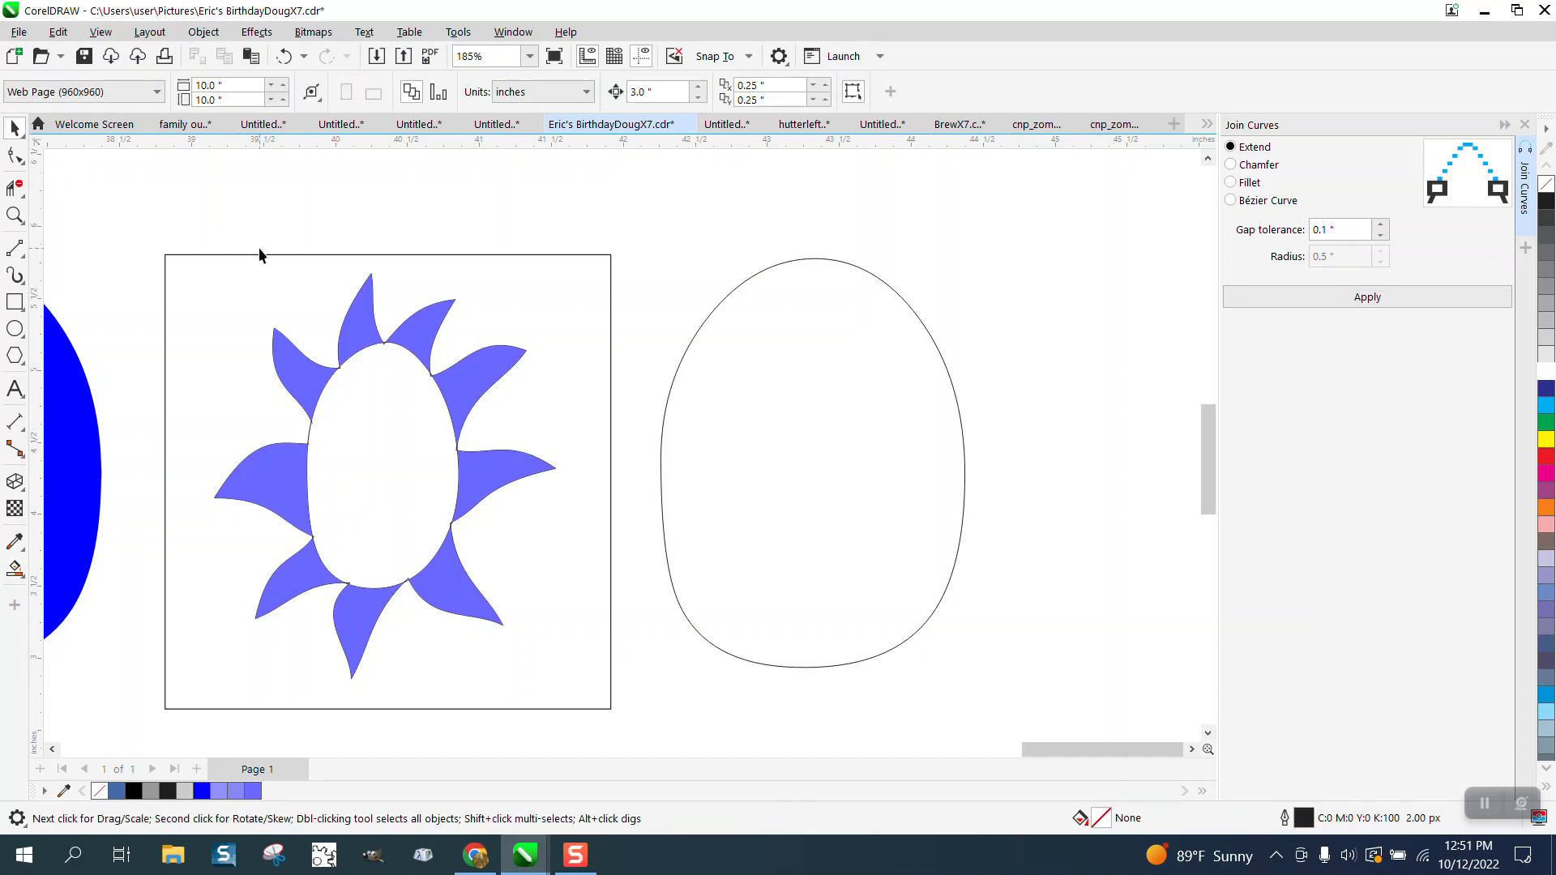
{"action": "left_click", "coordinate": [260, 254]}
{"action": "key", "text": "Delete"}
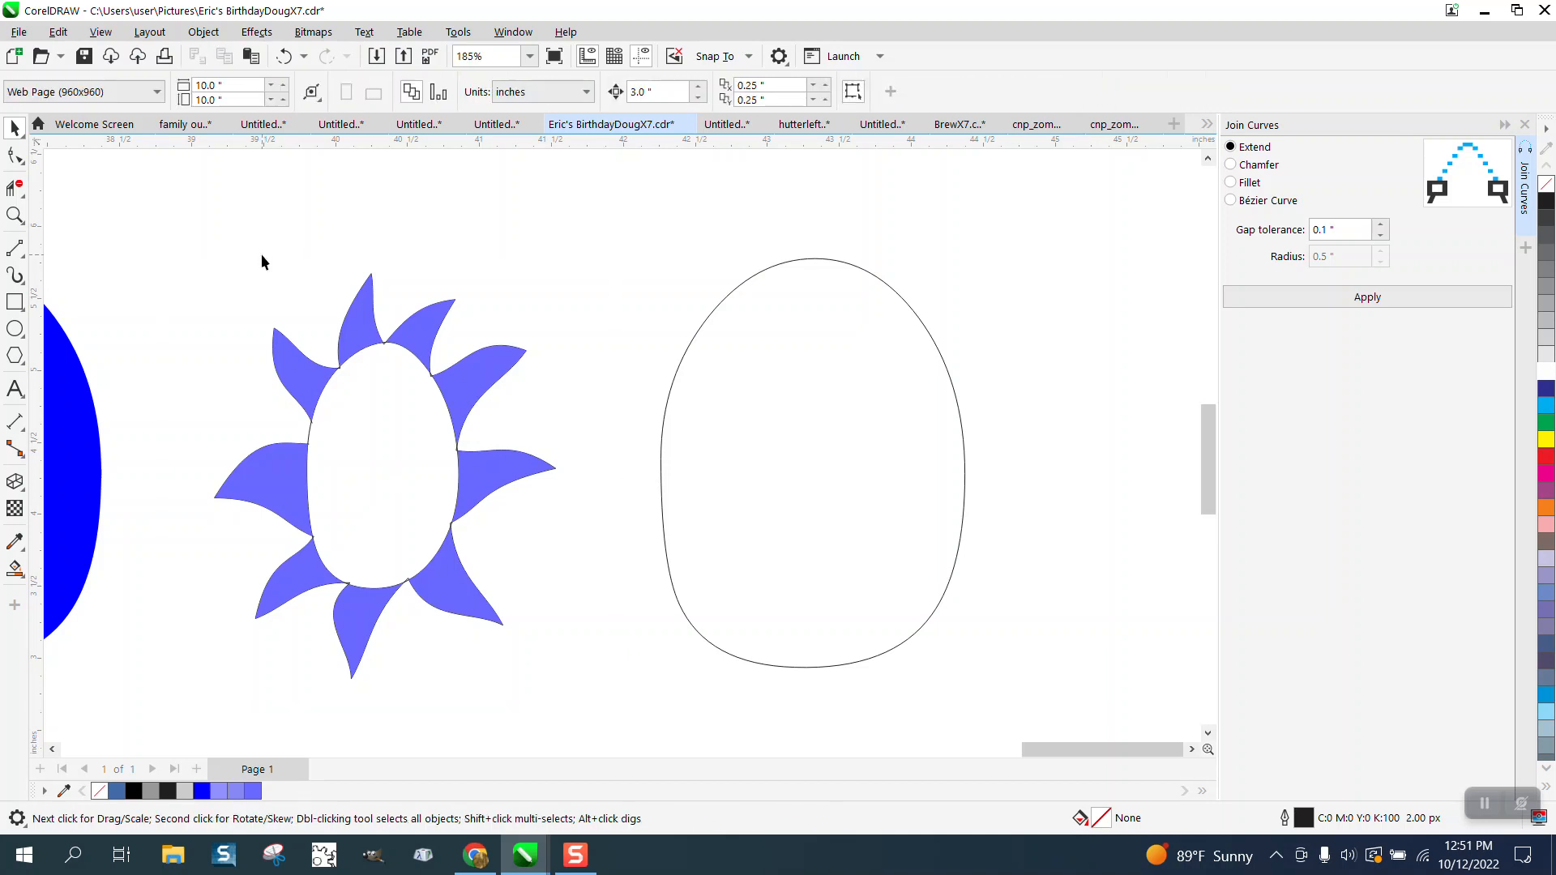
Step: Apply a linear fountain fill to the leftmost spike, running from its base at the oval out to its tip and ending in cyan
{"action": "left_click", "coordinate": [16, 218]}
{"action": "left_click_drag", "start_coordinate": [353, 322], "coordinate": [400, 363]}
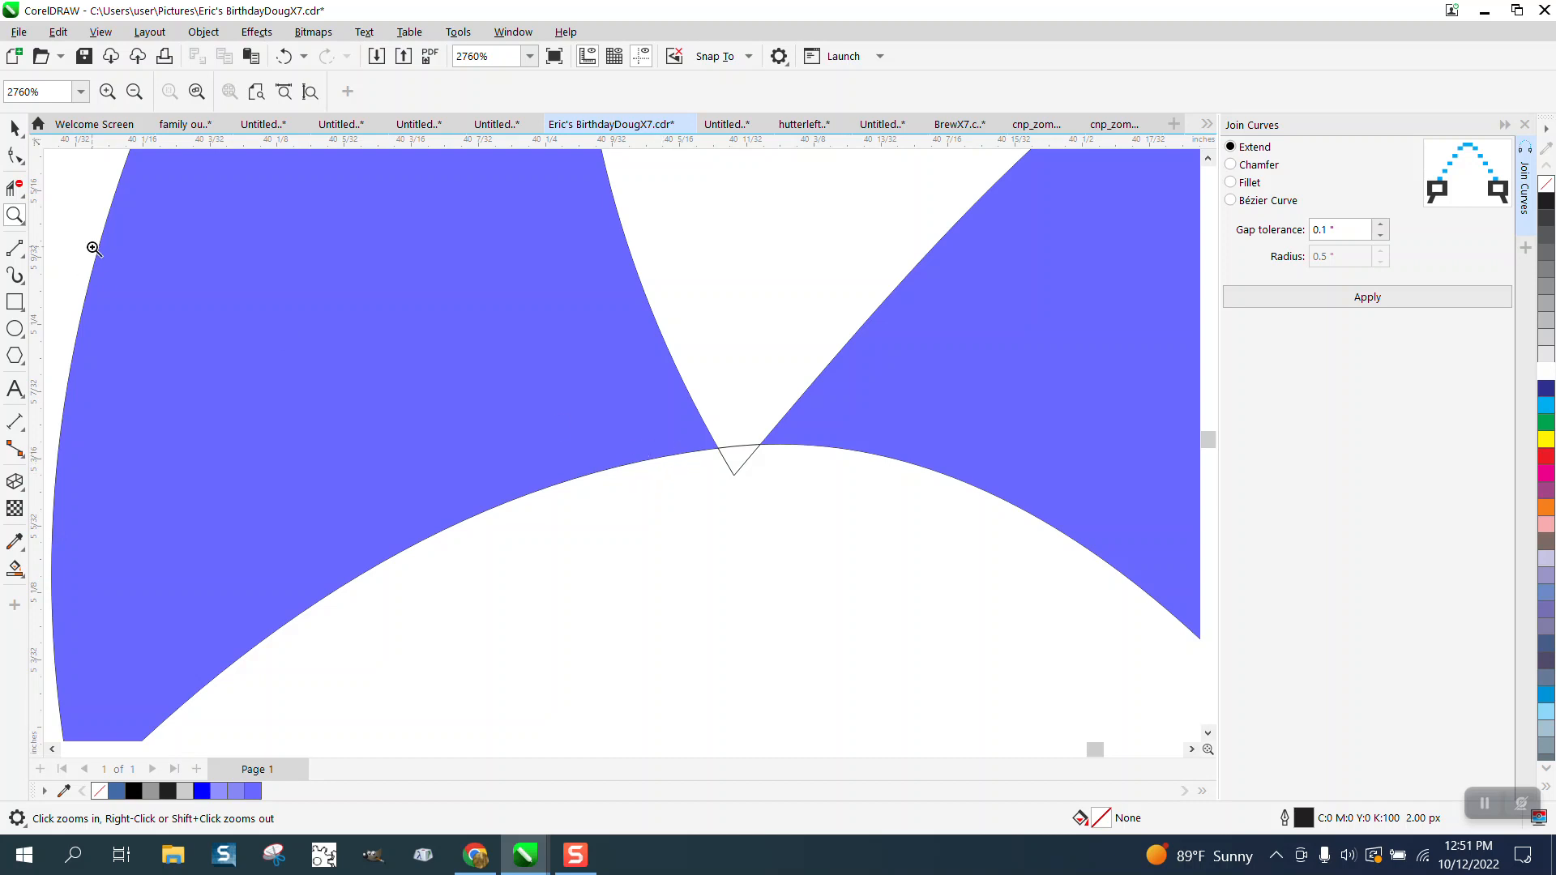
{"action": "left_click", "coordinate": [15, 127]}
{"action": "scroll", "coordinate": [458, 361], "scroll_direction": "down", "scroll_amount": 3}
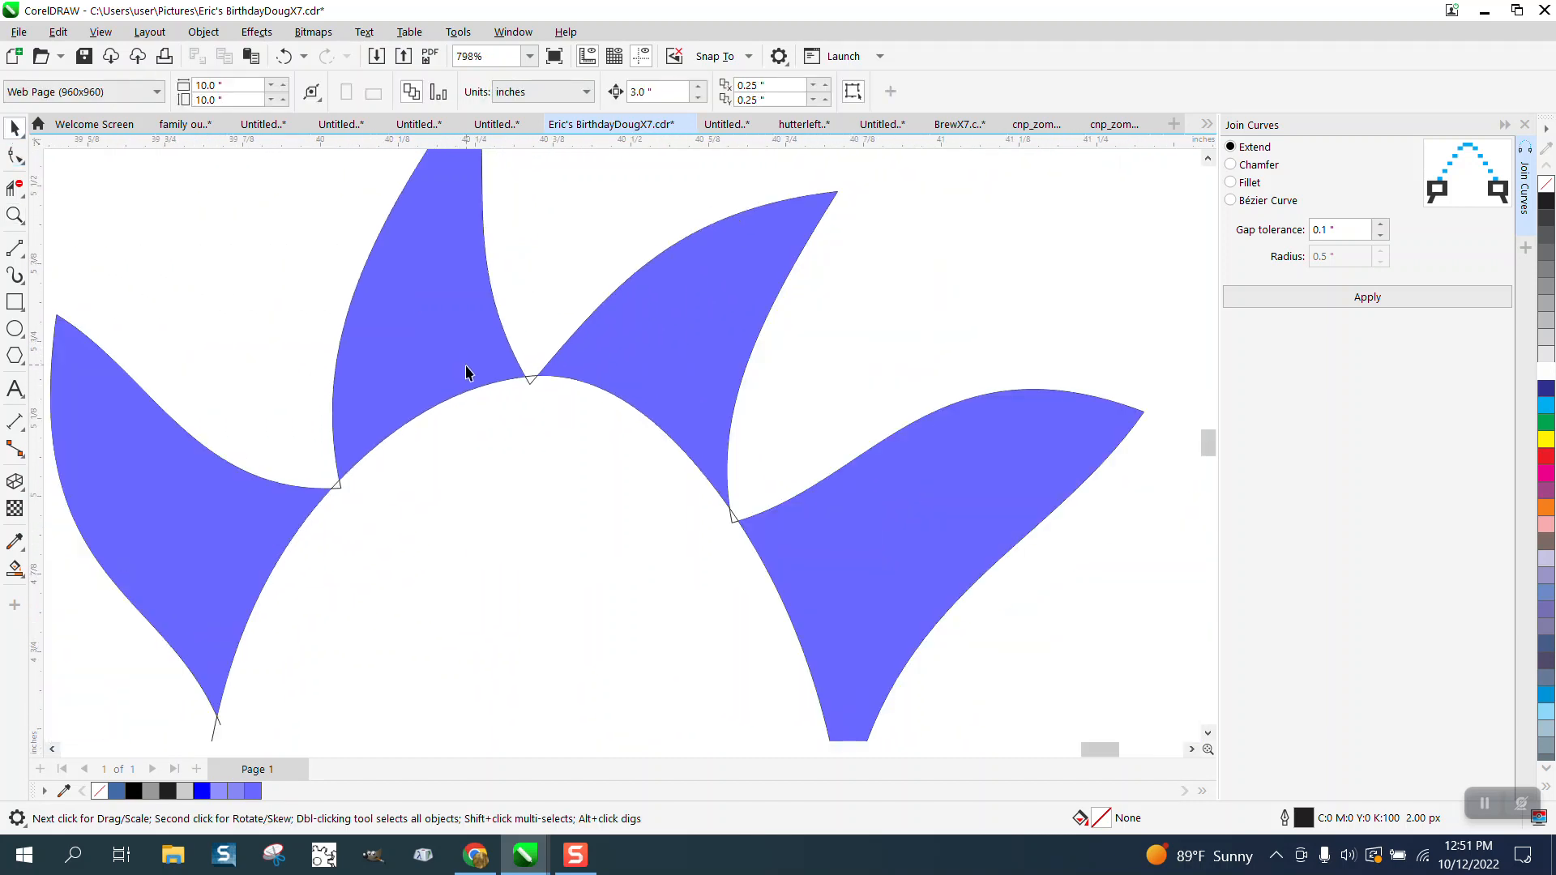
{"action": "scroll", "coordinate": [466, 373], "scroll_direction": "down", "scroll_amount": 3}
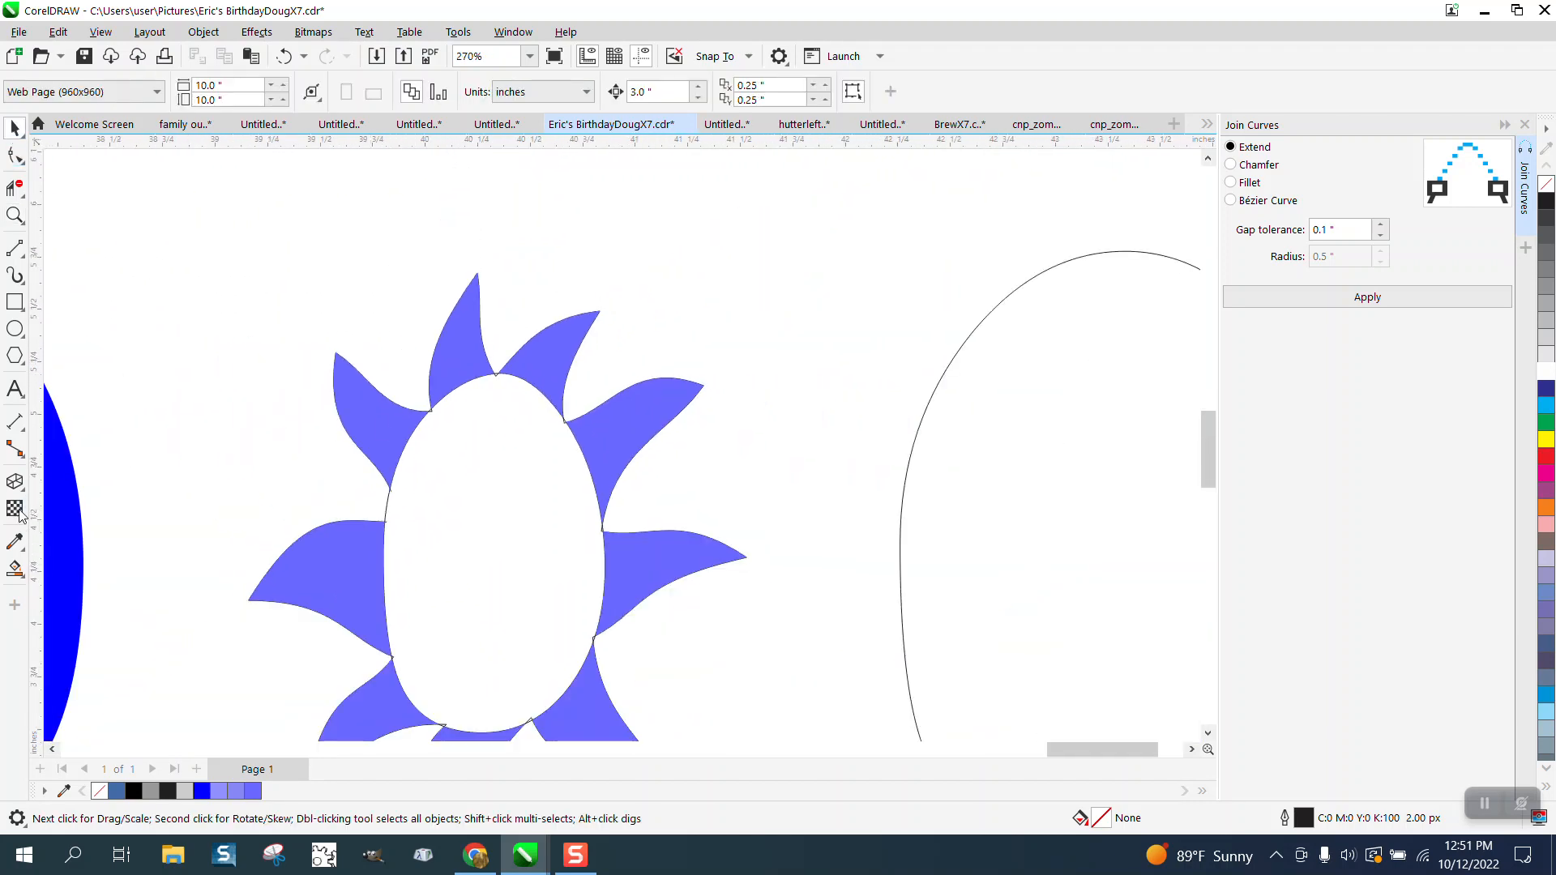
{"action": "left_click", "coordinate": [24, 579]}
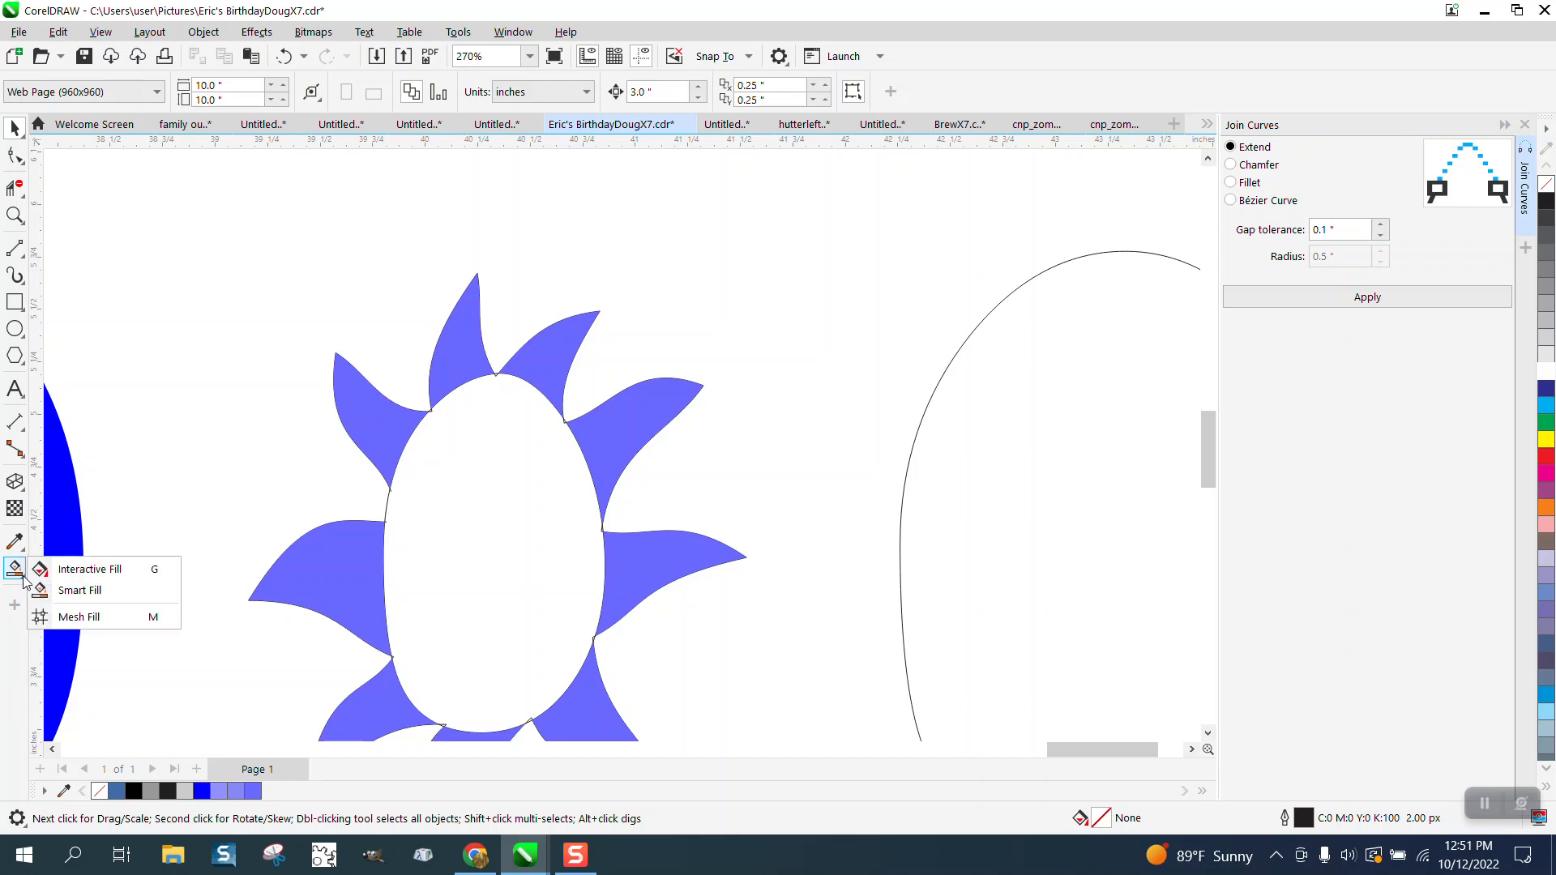
{"action": "left_click", "coordinate": [81, 571]}
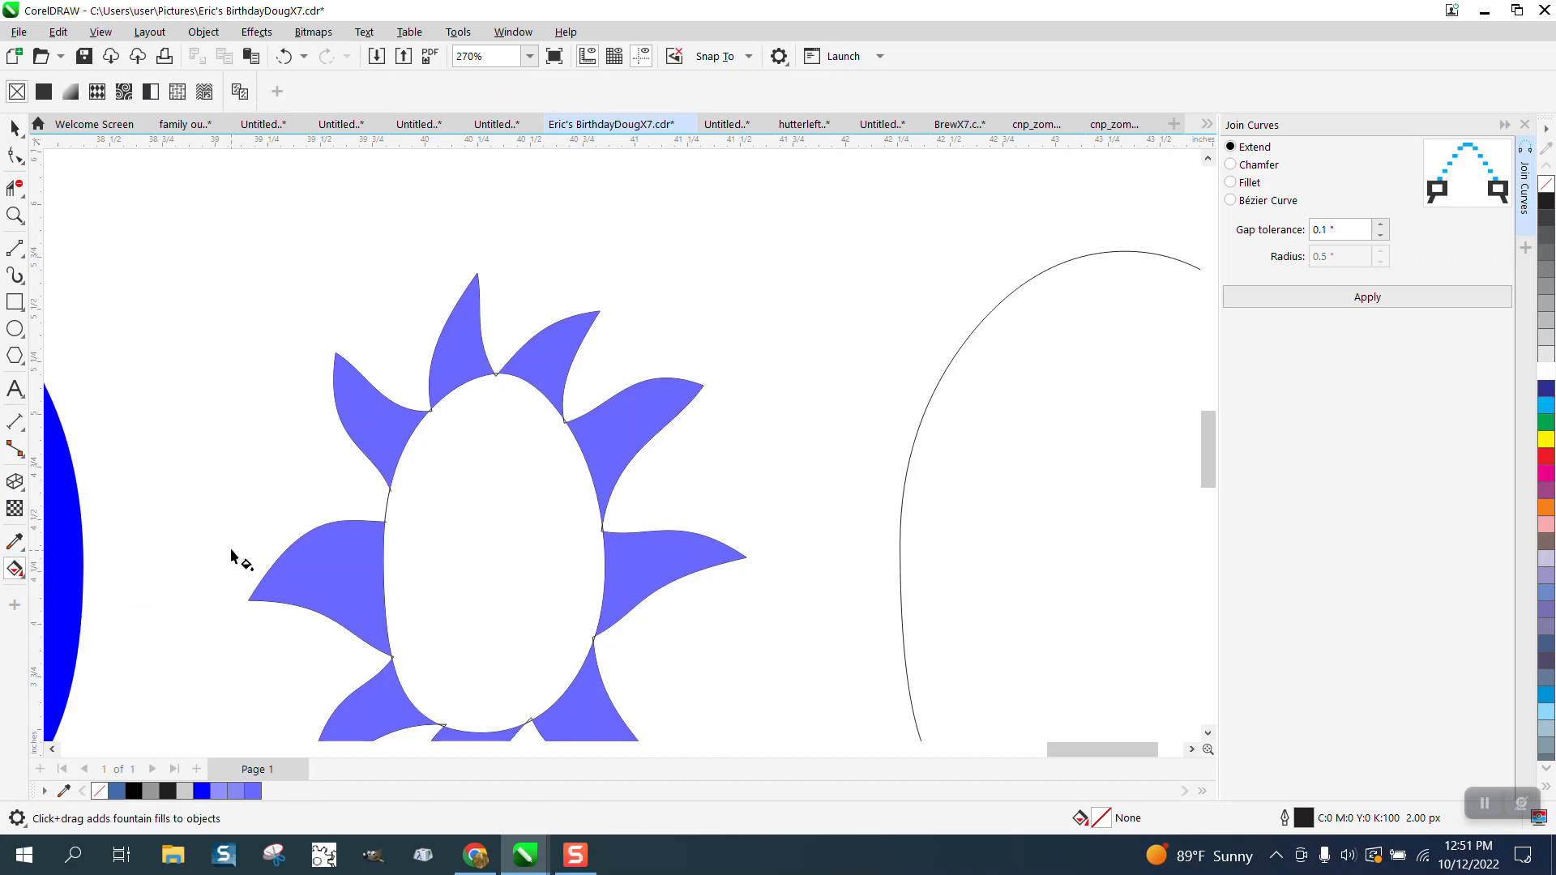
{"action": "left_click", "coordinate": [377, 589]}
{"action": "left_click_drag", "start_coordinate": [373, 583], "coordinate": [234, 588]}
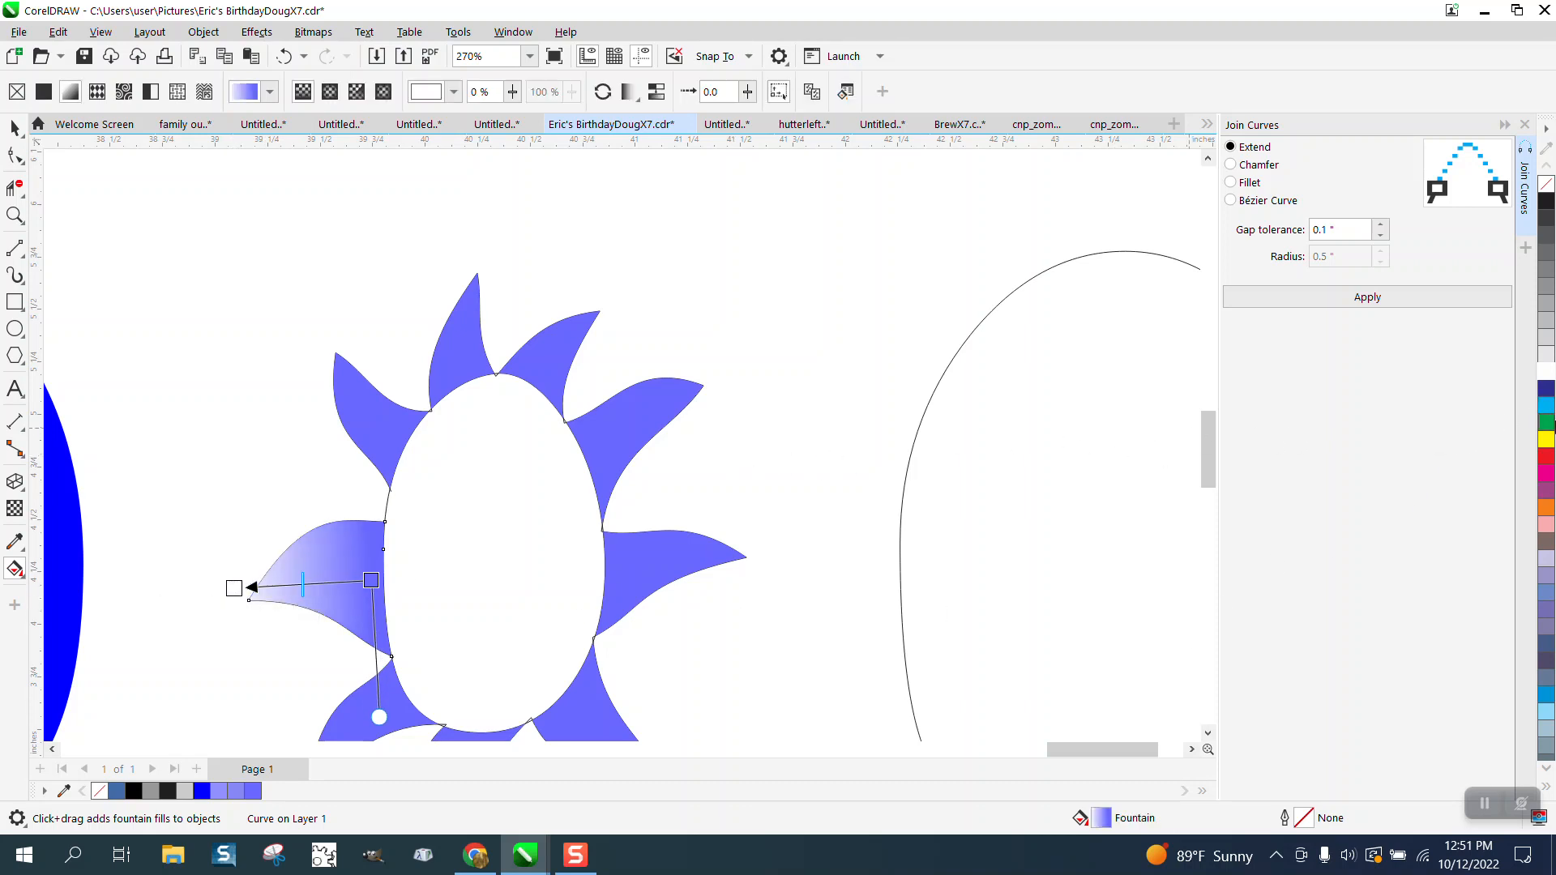
{"action": "left_click_drag", "start_coordinate": [510, 458], "coordinate": [234, 589]}
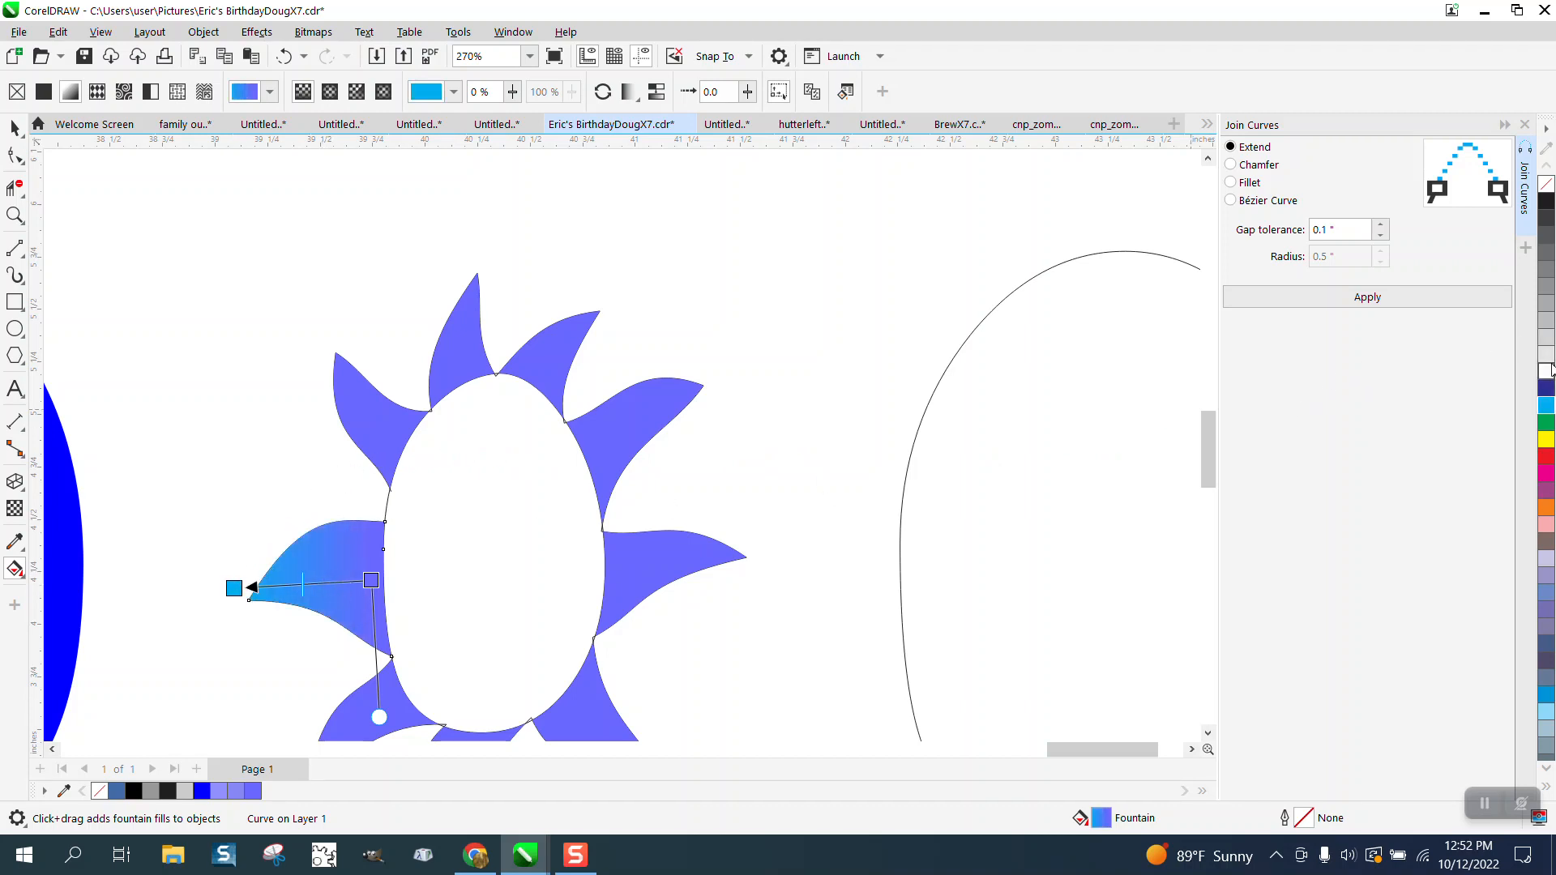
Step: Add three light gray color stops inside the leftmost spike's fountain fill, and set its tip color to dark blue
{"action": "left_click_drag", "start_coordinate": [1548, 356], "coordinate": [343, 582]}
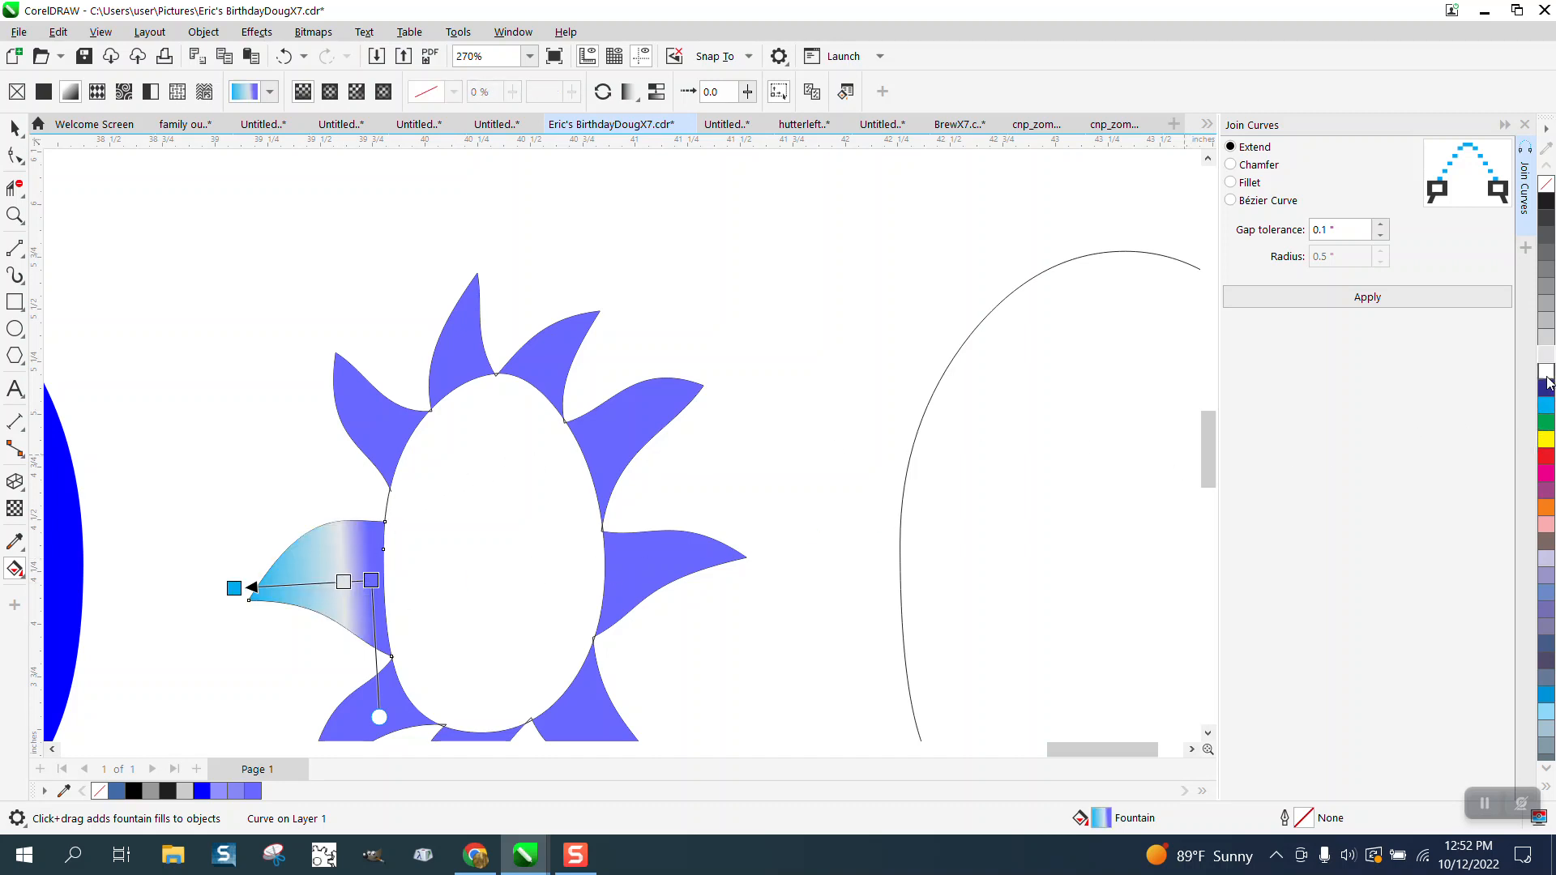
{"action": "left_click_drag", "start_coordinate": [1549, 339], "coordinate": [325, 582]}
{"action": "left_click_drag", "start_coordinate": [1459, 406], "coordinate": [307, 587]}
{"action": "left_click", "coordinate": [316, 586]}
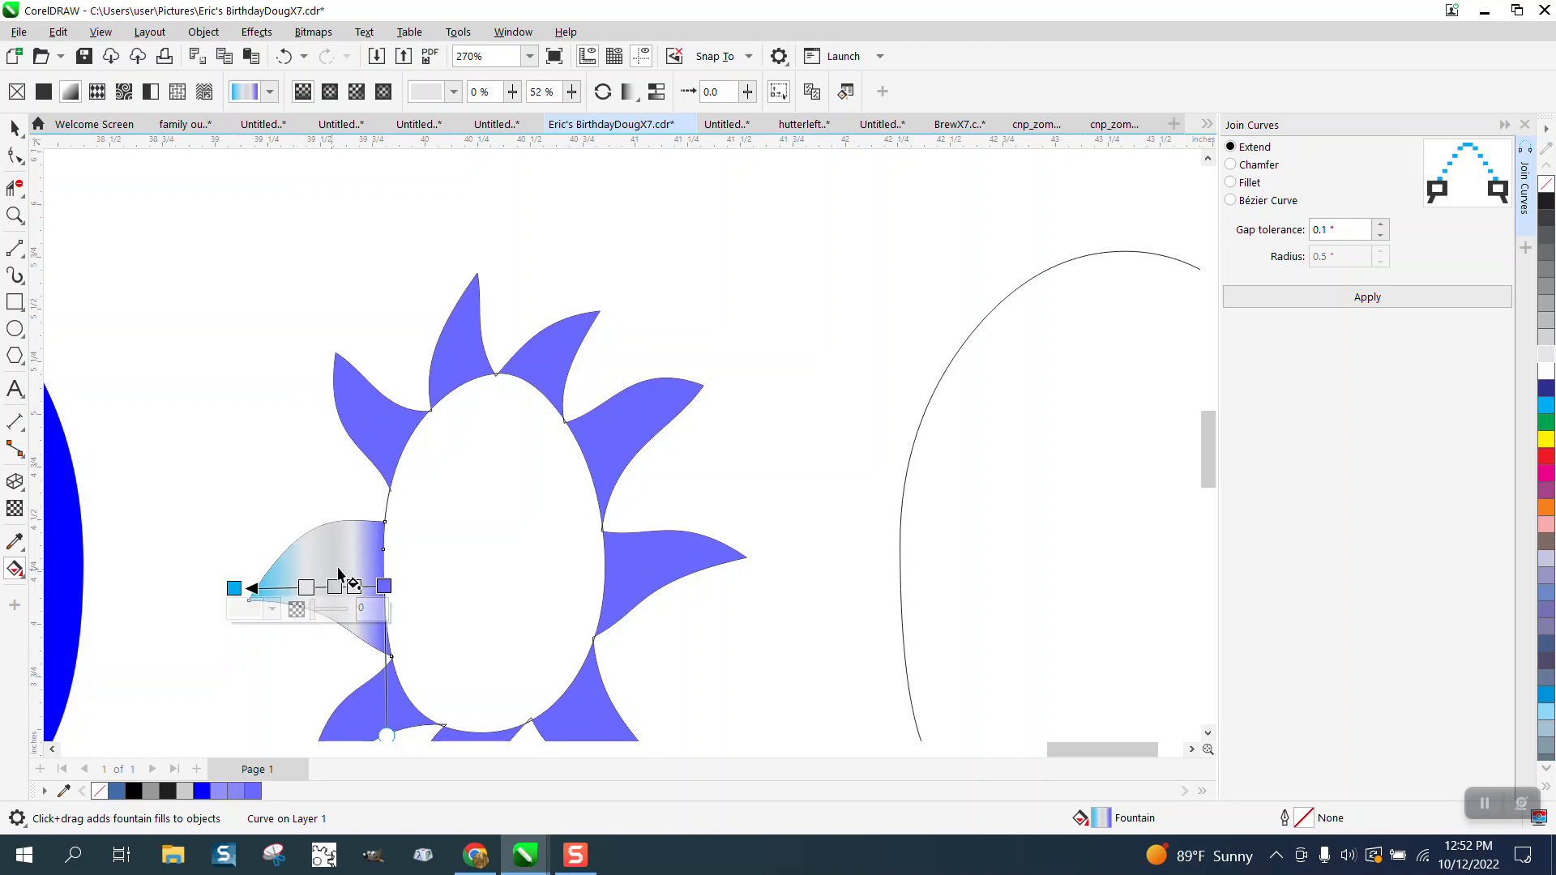
{"action": "left_click_drag", "start_coordinate": [1549, 389], "coordinate": [234, 594]}
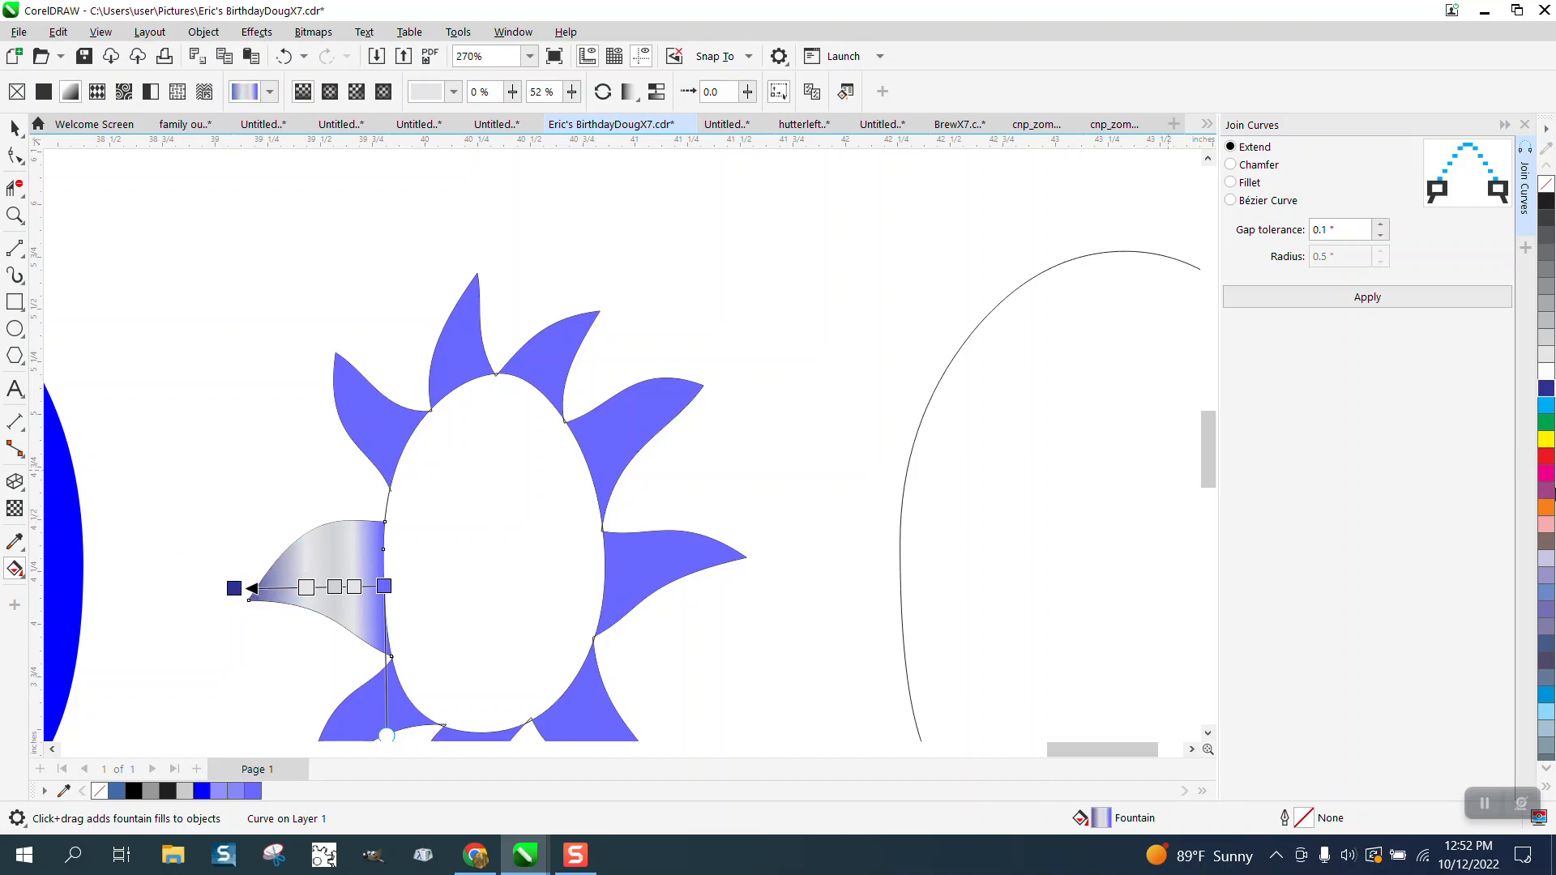
{"action": "left_click", "coordinate": [14, 127]}
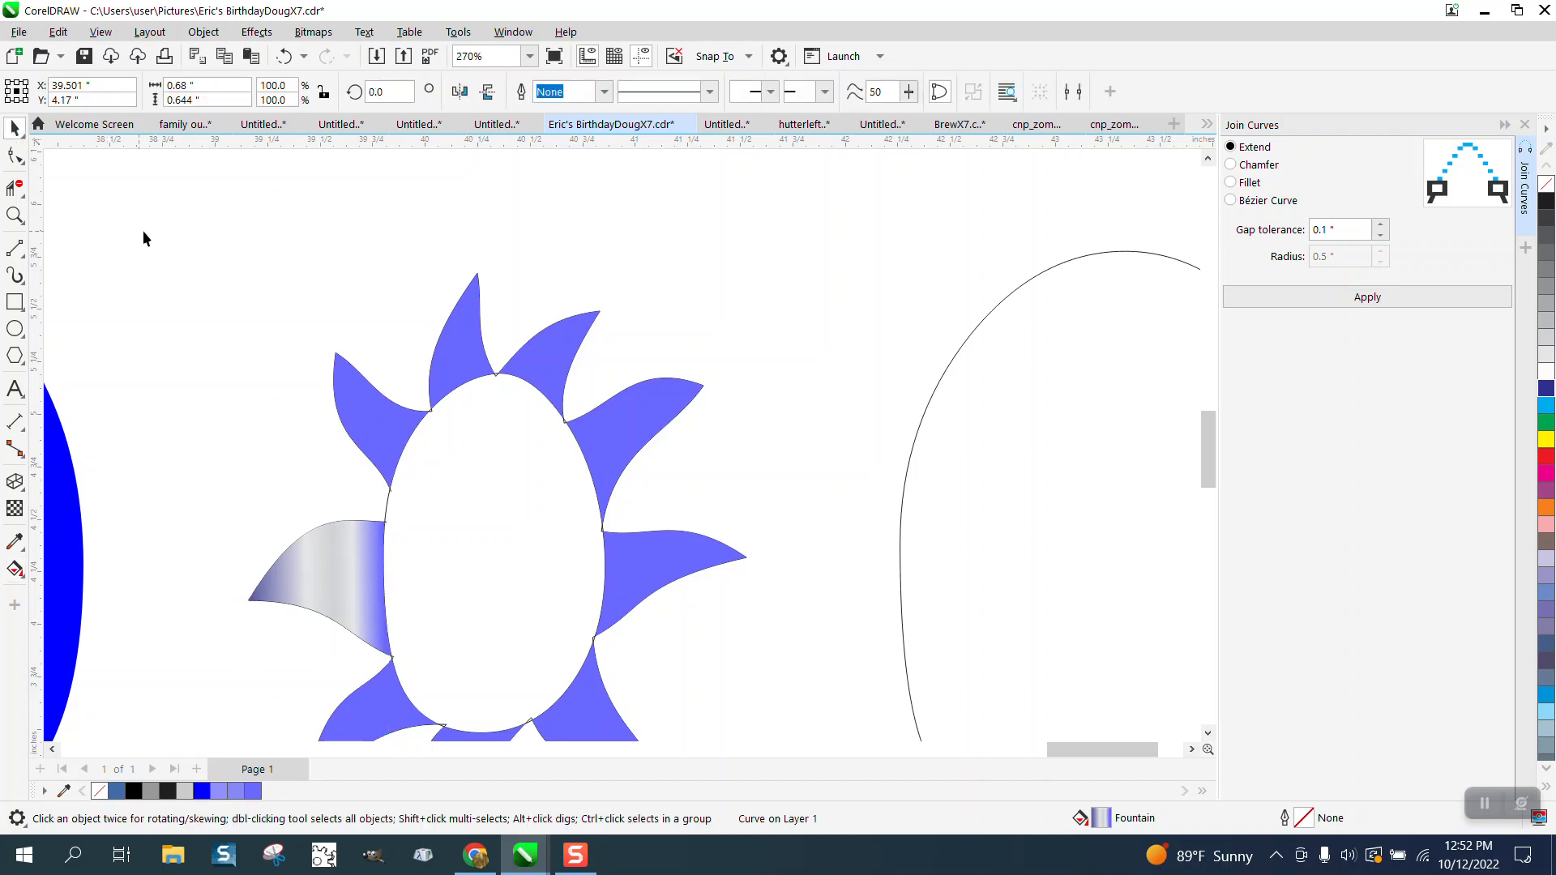
{"action": "left_click", "coordinate": [162, 237]}
Step: Copy the leftmost spike's fountain fill to the eight other spikes using the Attributes Eyedropper
{"action": "scroll", "coordinate": [308, 316], "scroll_direction": "down", "scroll_amount": 2}
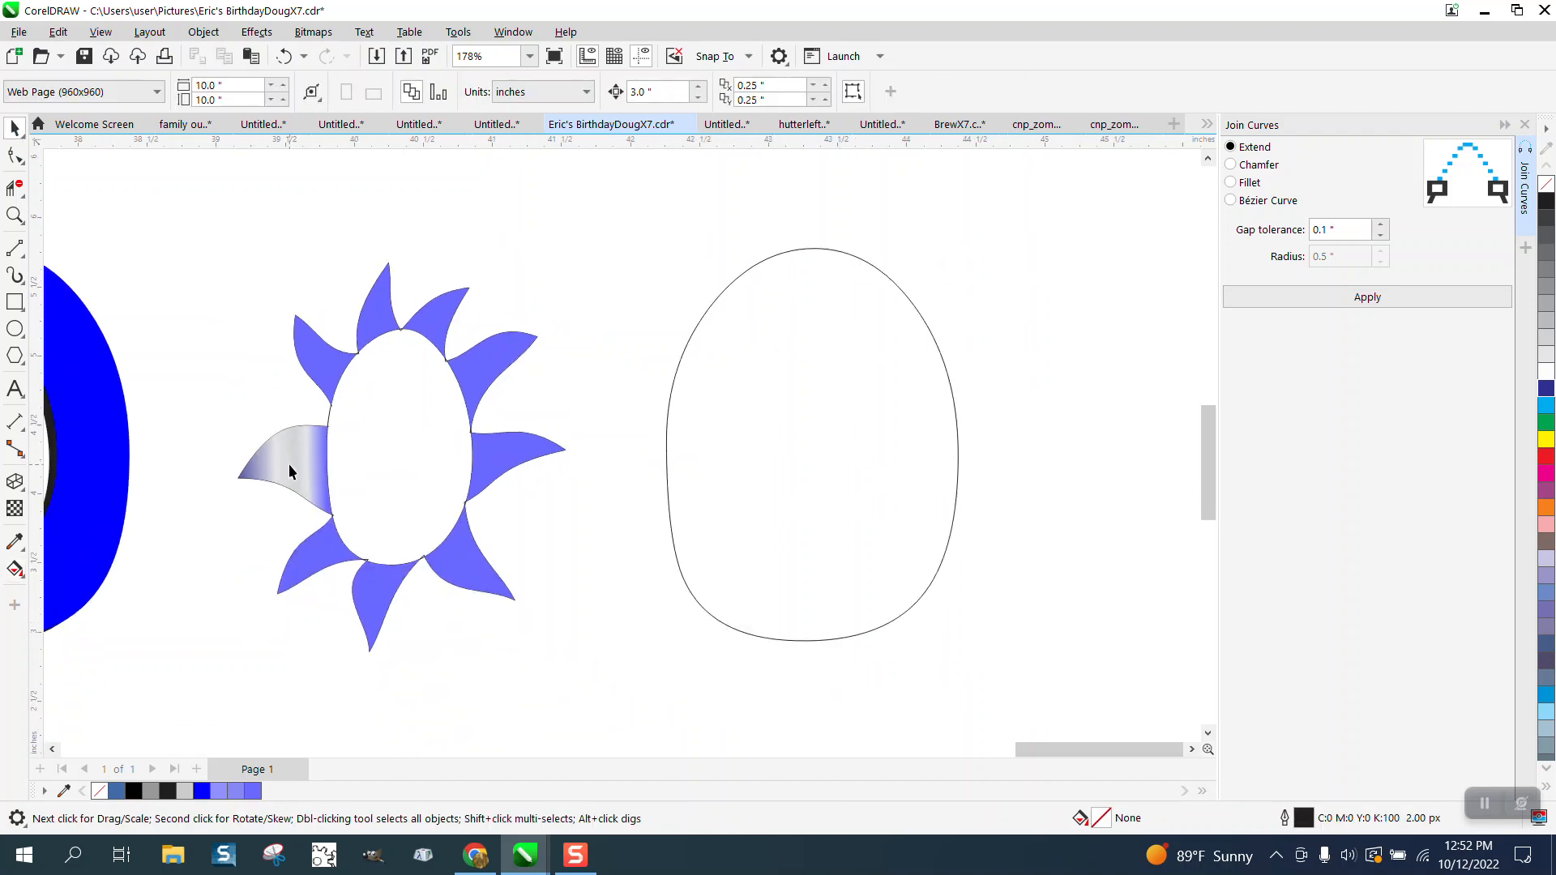
{"action": "left_click", "coordinate": [21, 554]}
{"action": "left_click", "coordinate": [66, 563]}
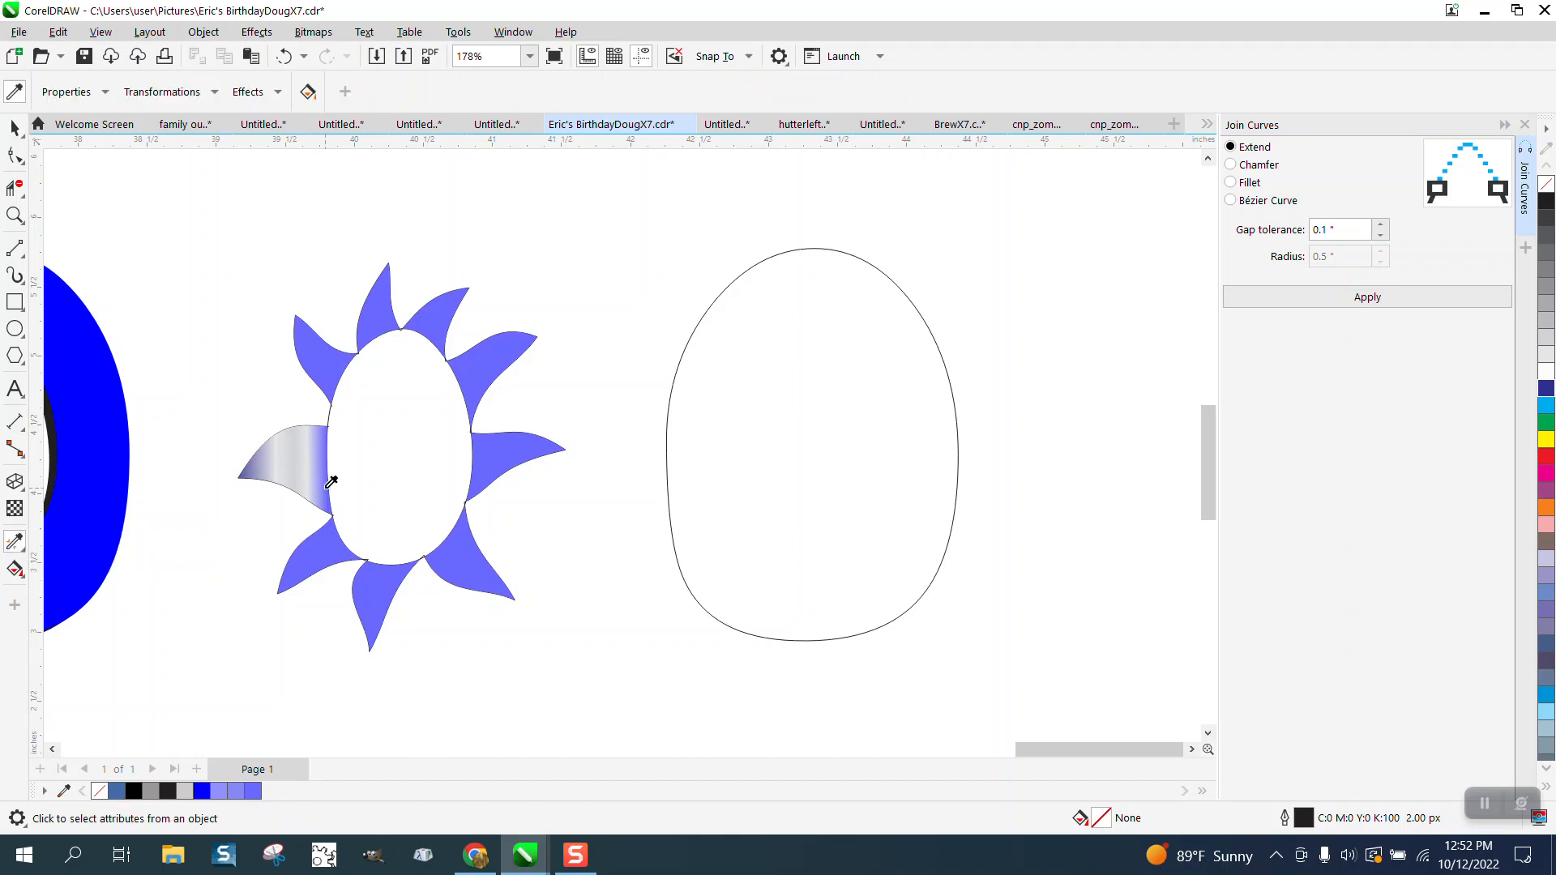
{"action": "left_click", "coordinate": [321, 359]}
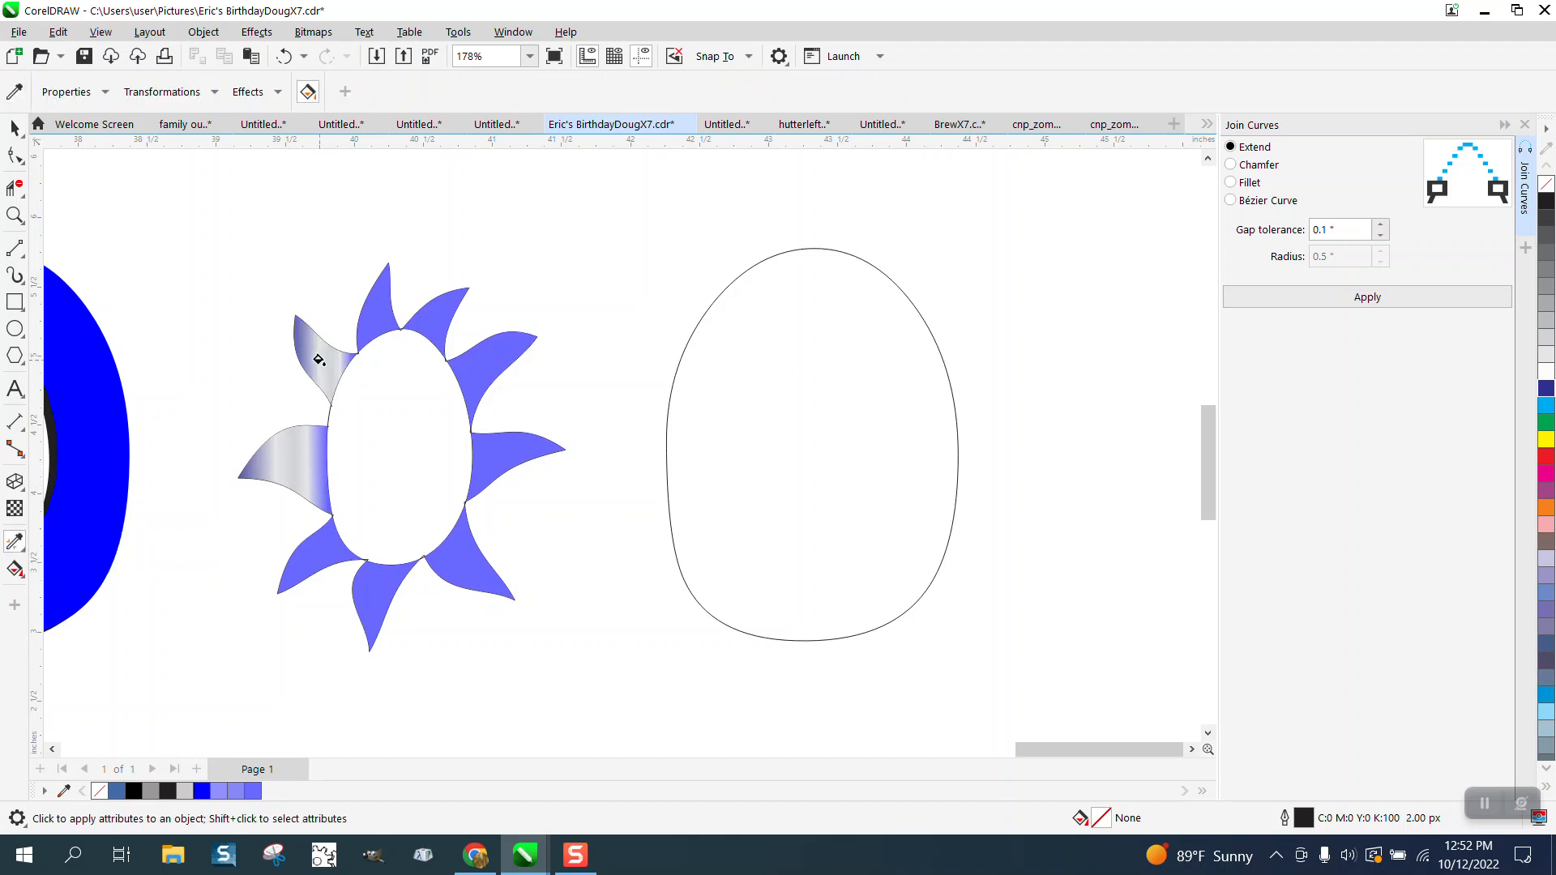
{"action": "left_click", "coordinate": [375, 312]}
{"action": "left_click", "coordinate": [438, 318]}
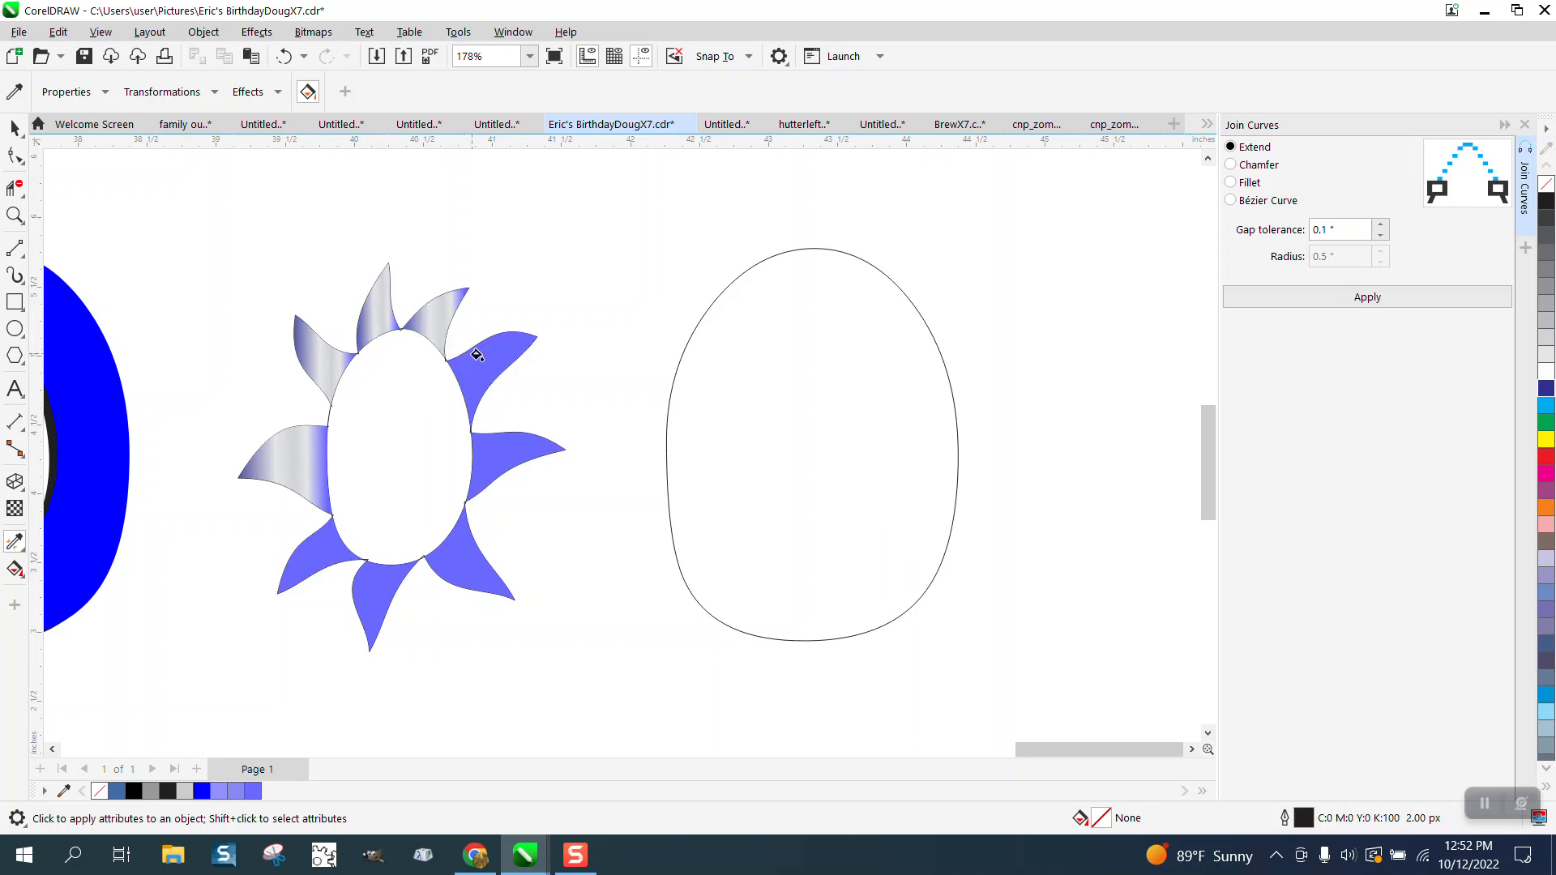
{"action": "left_click", "coordinate": [477, 354]}
{"action": "left_click", "coordinate": [499, 438]}
{"action": "left_click", "coordinate": [466, 543]}
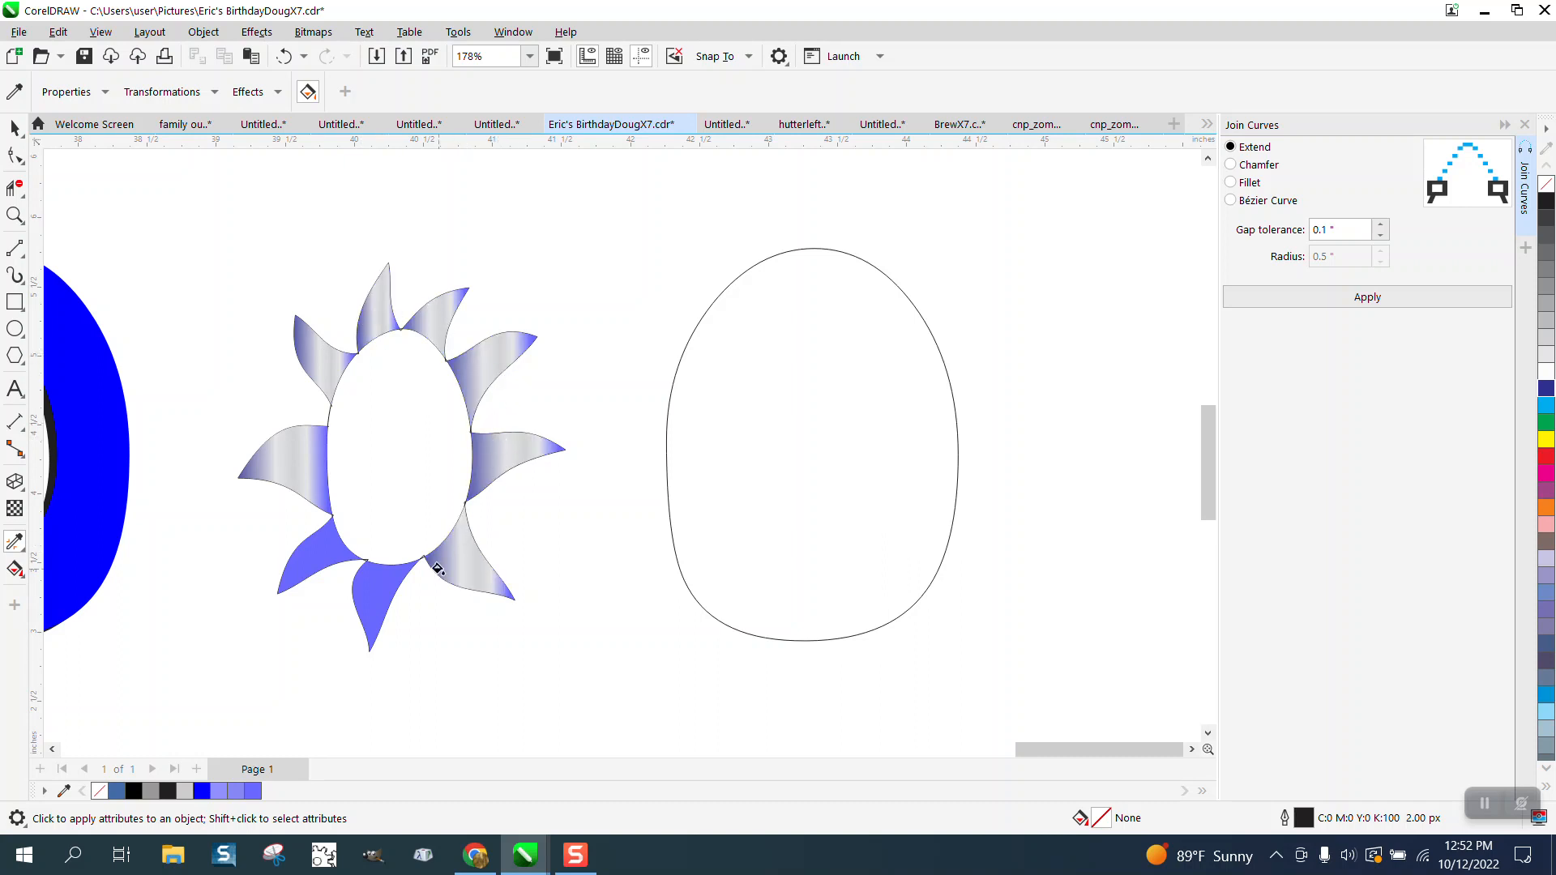
{"action": "left_click", "coordinate": [367, 581]}
{"action": "left_click", "coordinate": [301, 555]}
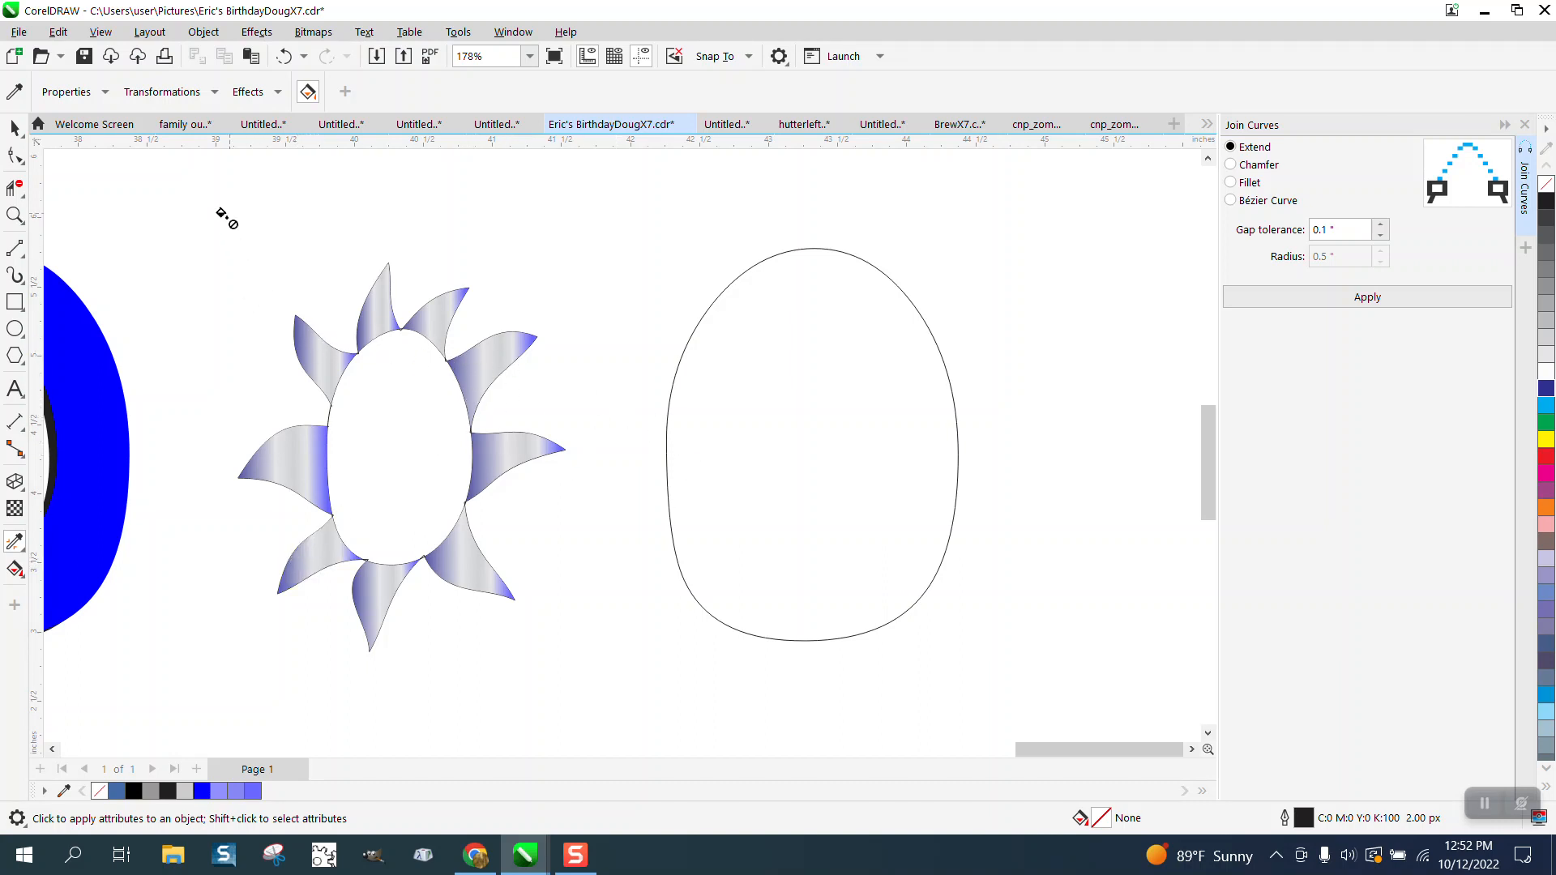
Step: Select the oval and all spikes, remove their outlines, and nudge them 3" left onto the blue 0
{"action": "left_click", "coordinate": [12, 126]}
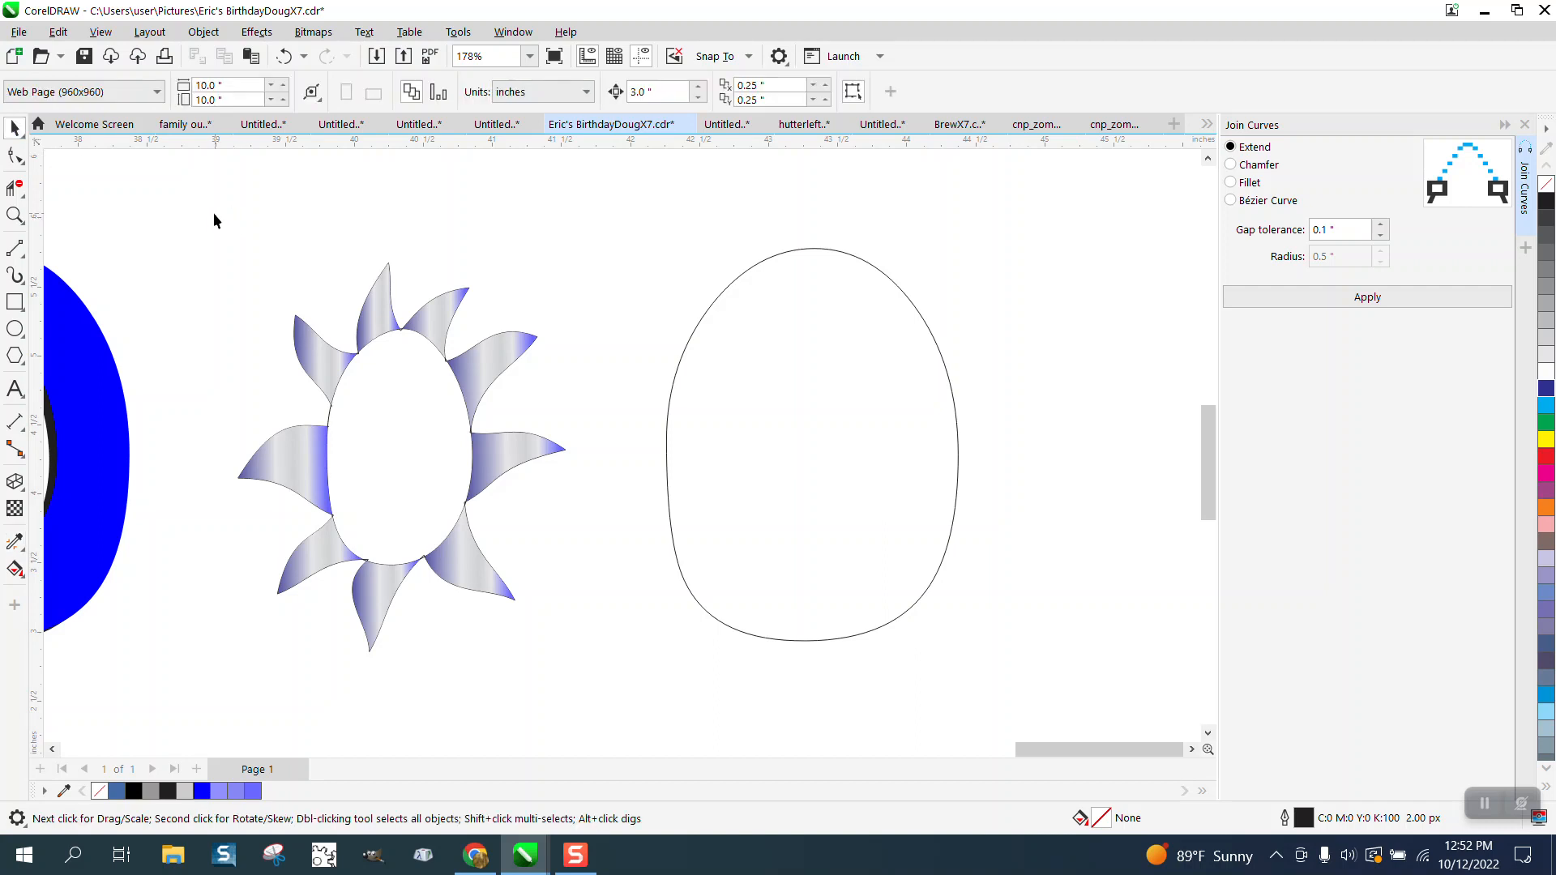
{"action": "left_click_drag", "start_coordinate": [214, 220], "coordinate": [636, 689]}
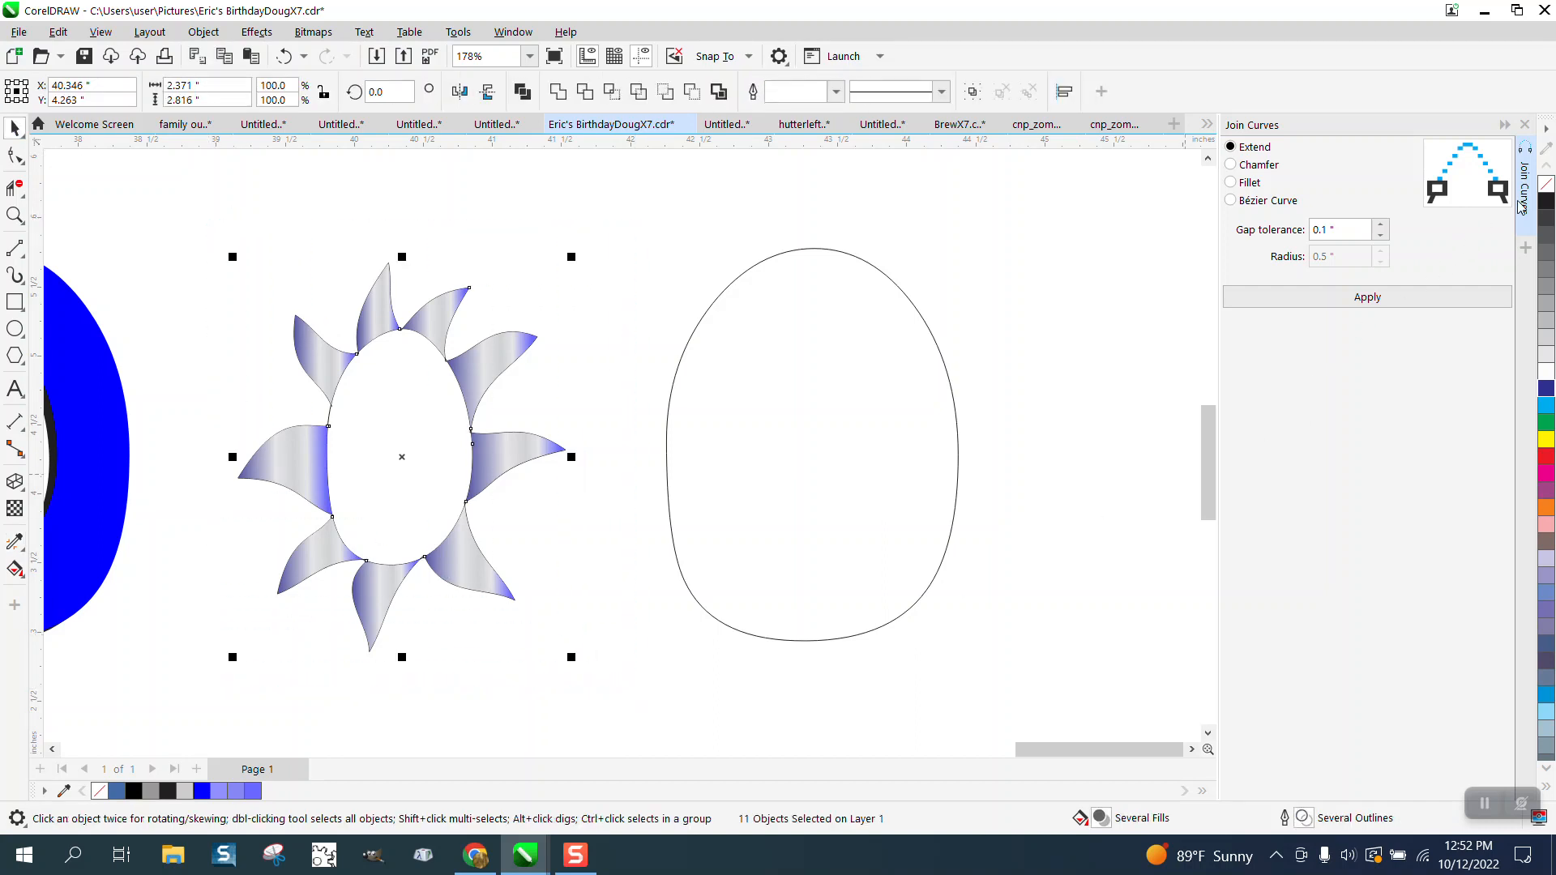
{"action": "scroll", "coordinate": [740, 304], "scroll_direction": "down", "scroll_amount": 1}
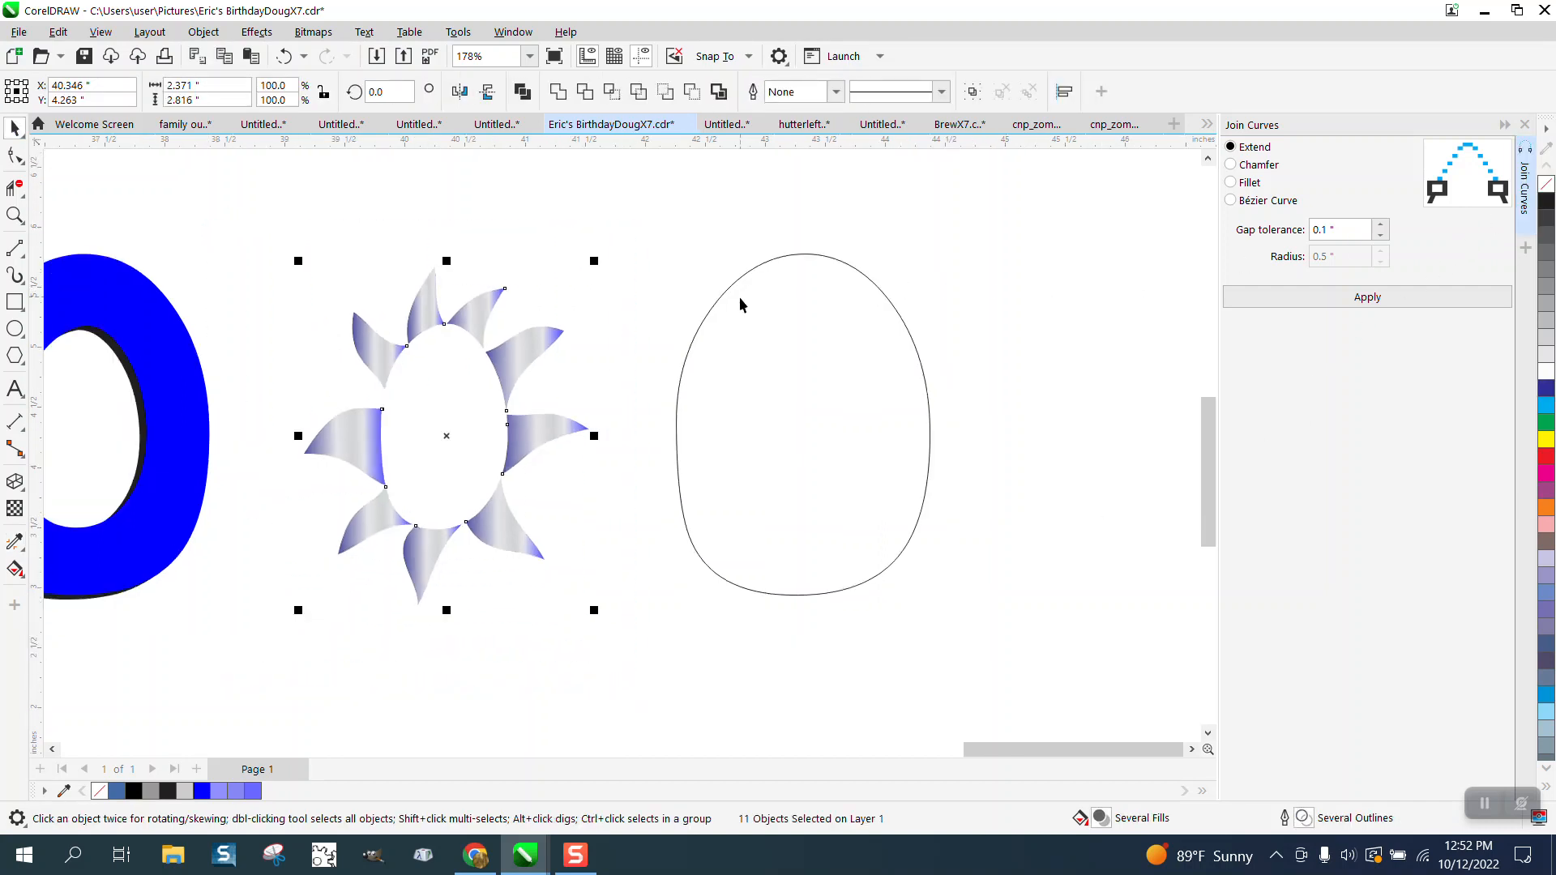
{"action": "scroll", "coordinate": [740, 304], "scroll_direction": "down", "scroll_amount": 3}
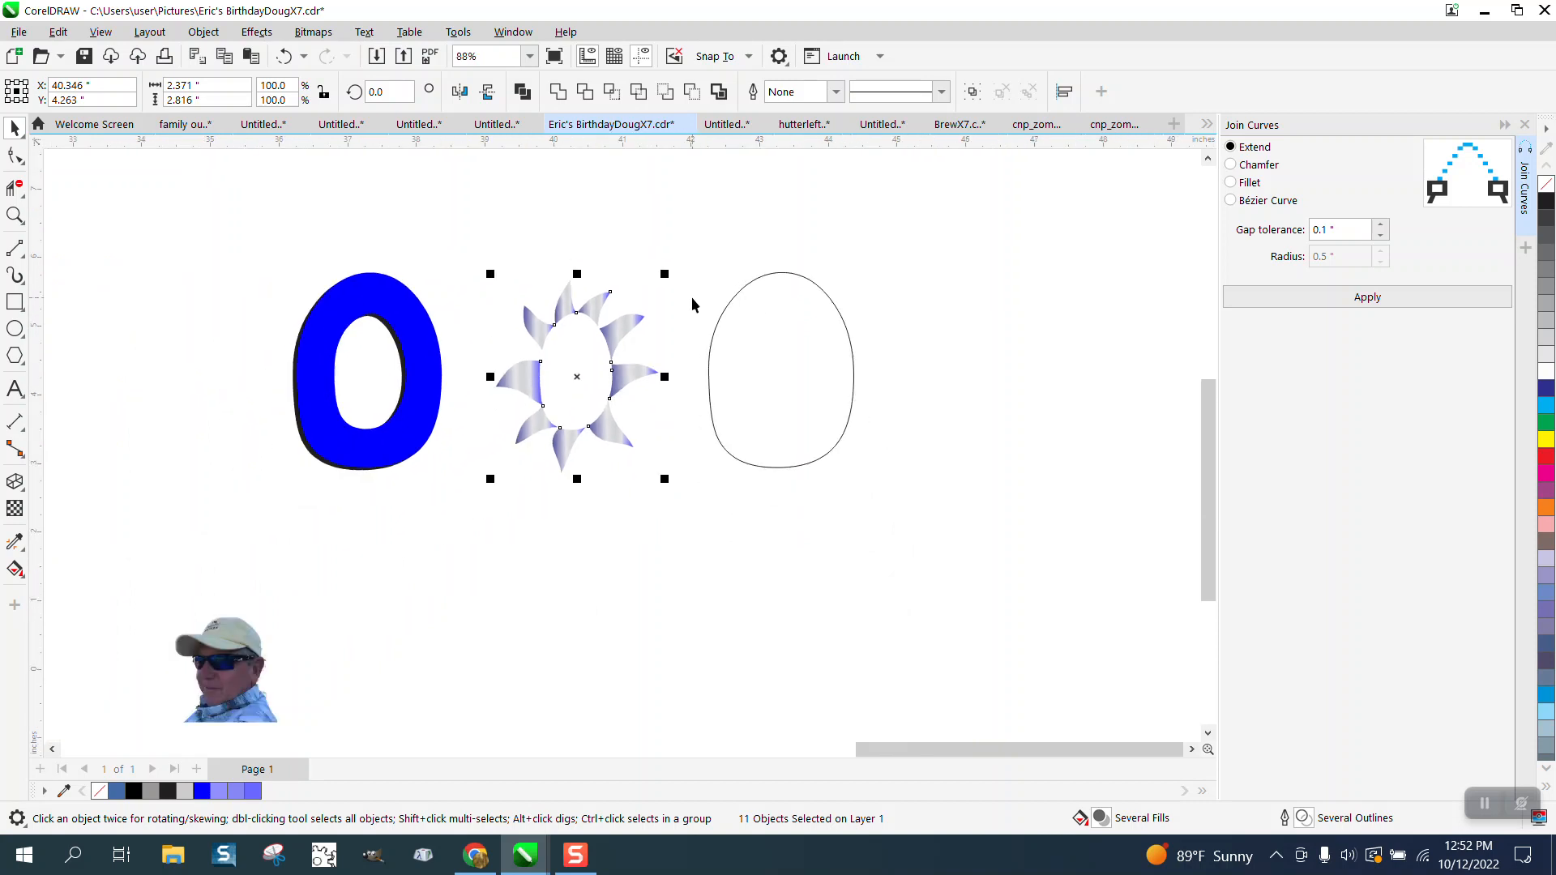
{"action": "key", "text": "Left"}
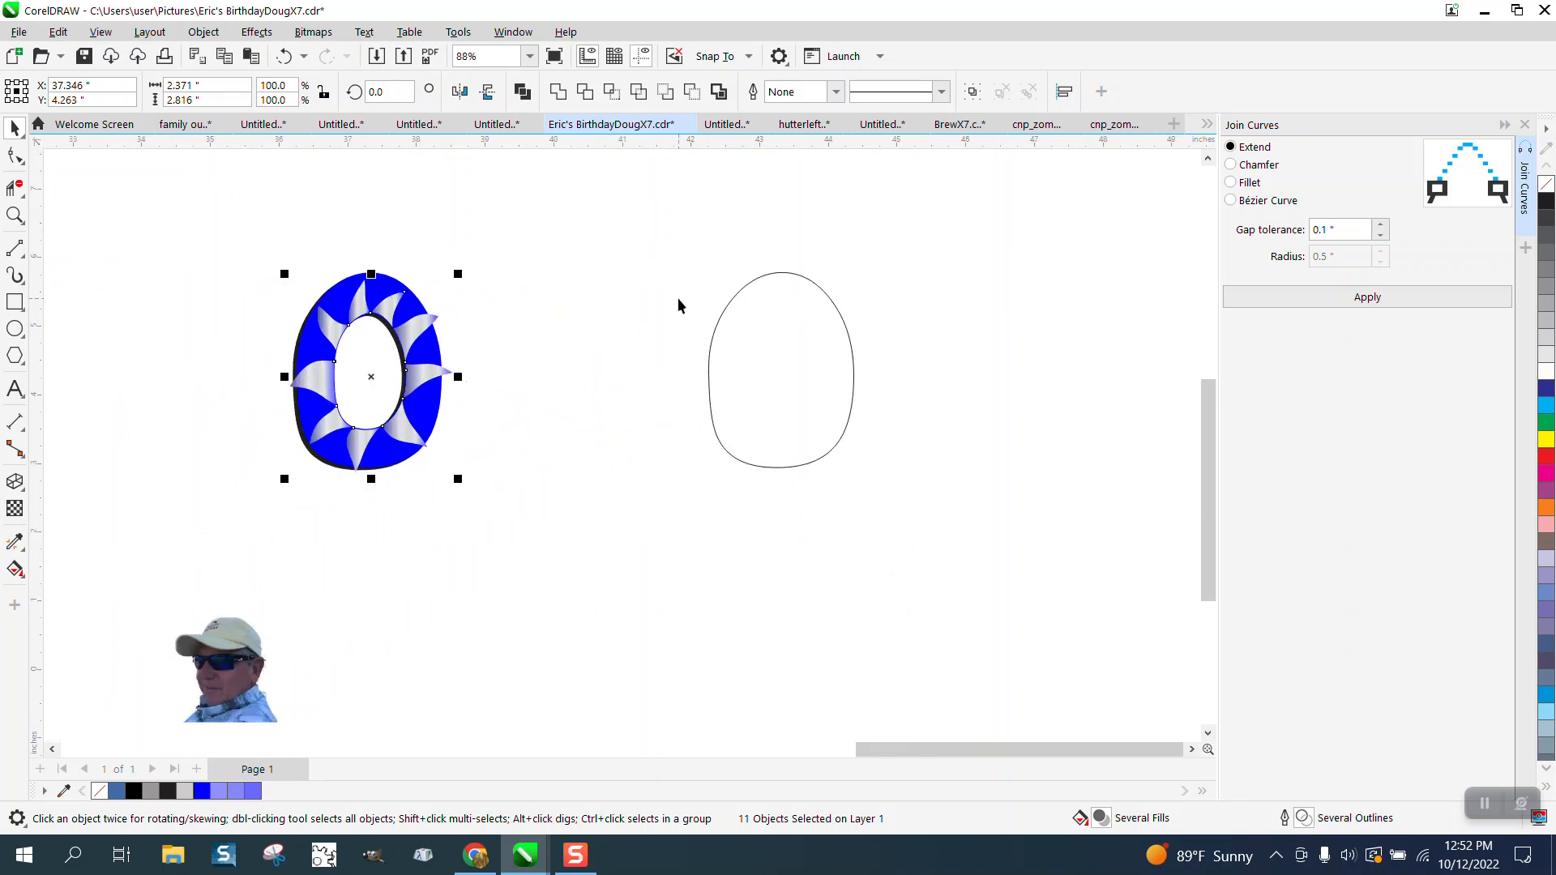
{"action": "left_click", "coordinate": [612, 281]}
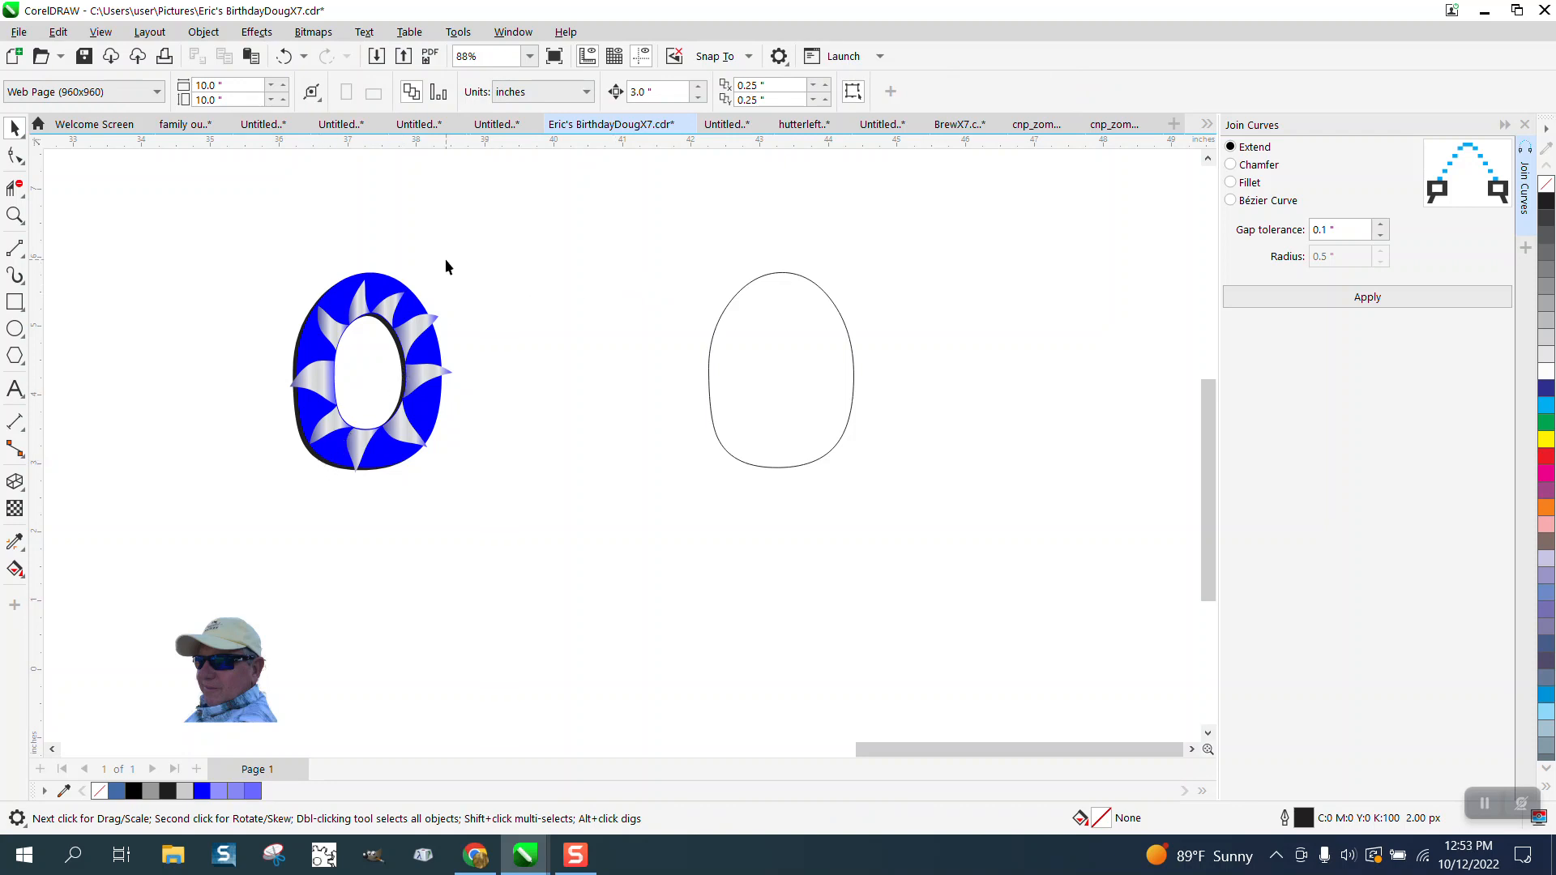
Step: Select the 0's black shadow shape and inspect how the spikes and shadow sit around the opening
{"action": "left_click", "coordinate": [308, 456]}
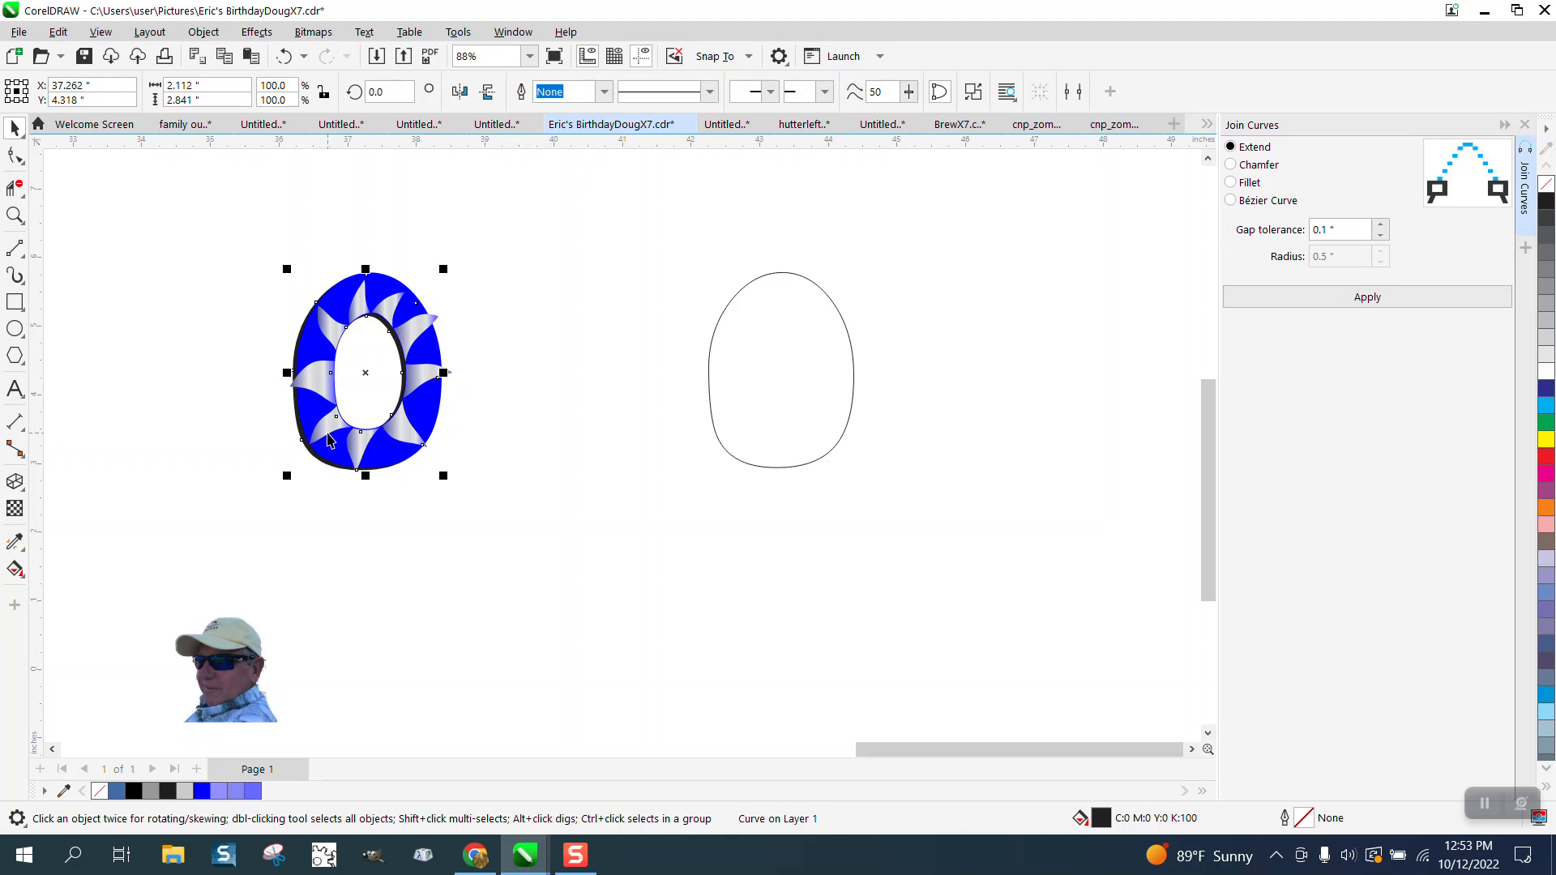
{"action": "left_click", "coordinate": [14, 214]}
{"action": "left_click_drag", "start_coordinate": [260, 271], "coordinate": [465, 403]}
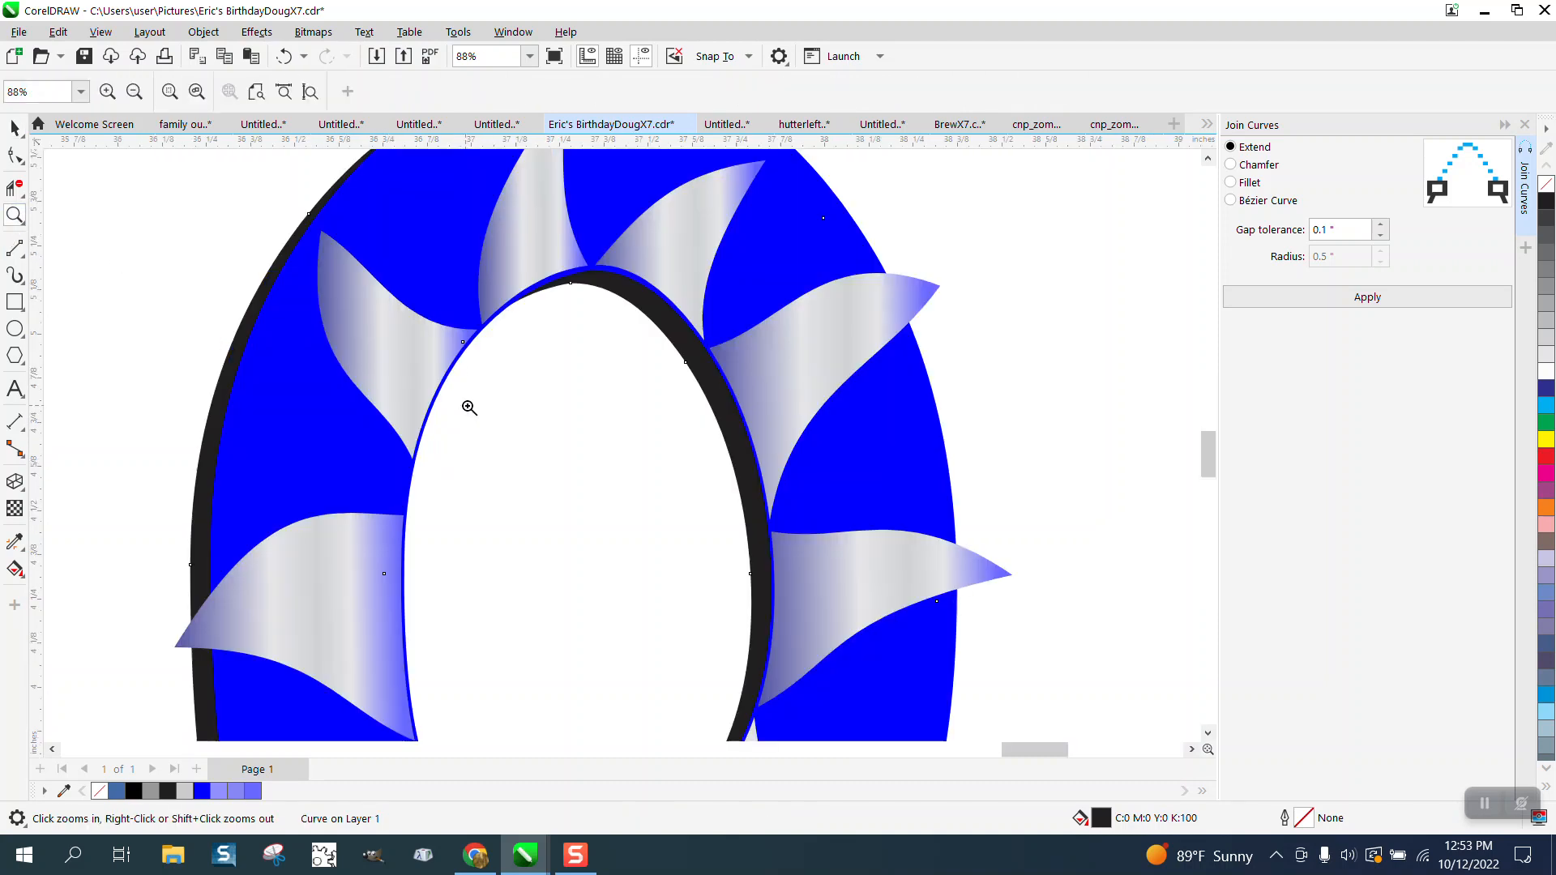
{"action": "scroll", "coordinate": [521, 341], "scroll_direction": "down", "scroll_amount": 8}
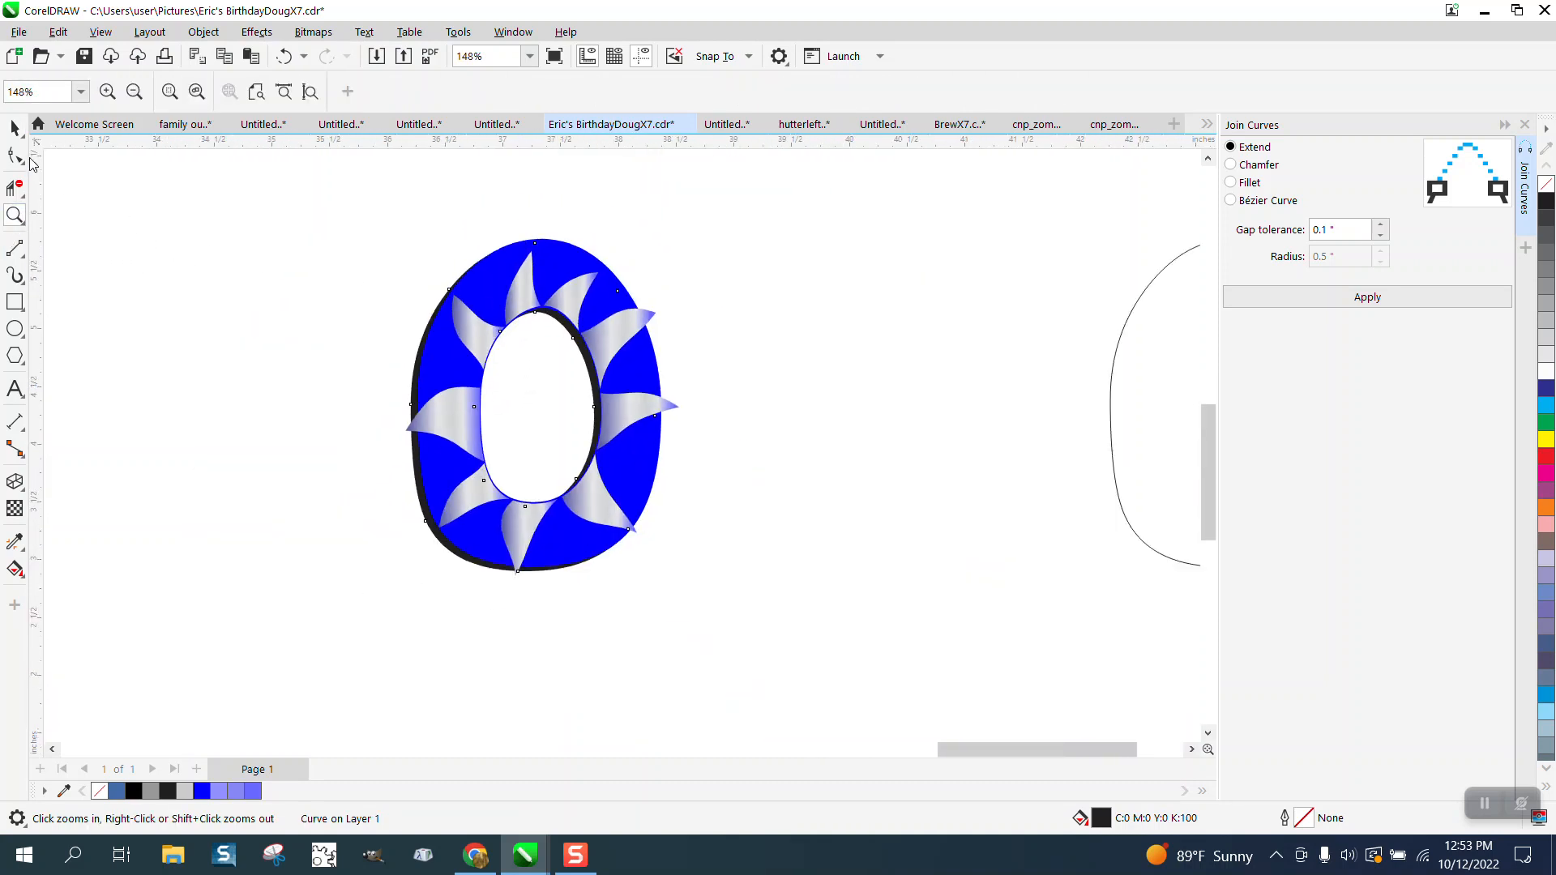
Step: Remove the fill from the 0's shadow shape and give it a black outline
{"action": "left_click", "coordinate": [14, 129]}
{"action": "key", "text": "space"}
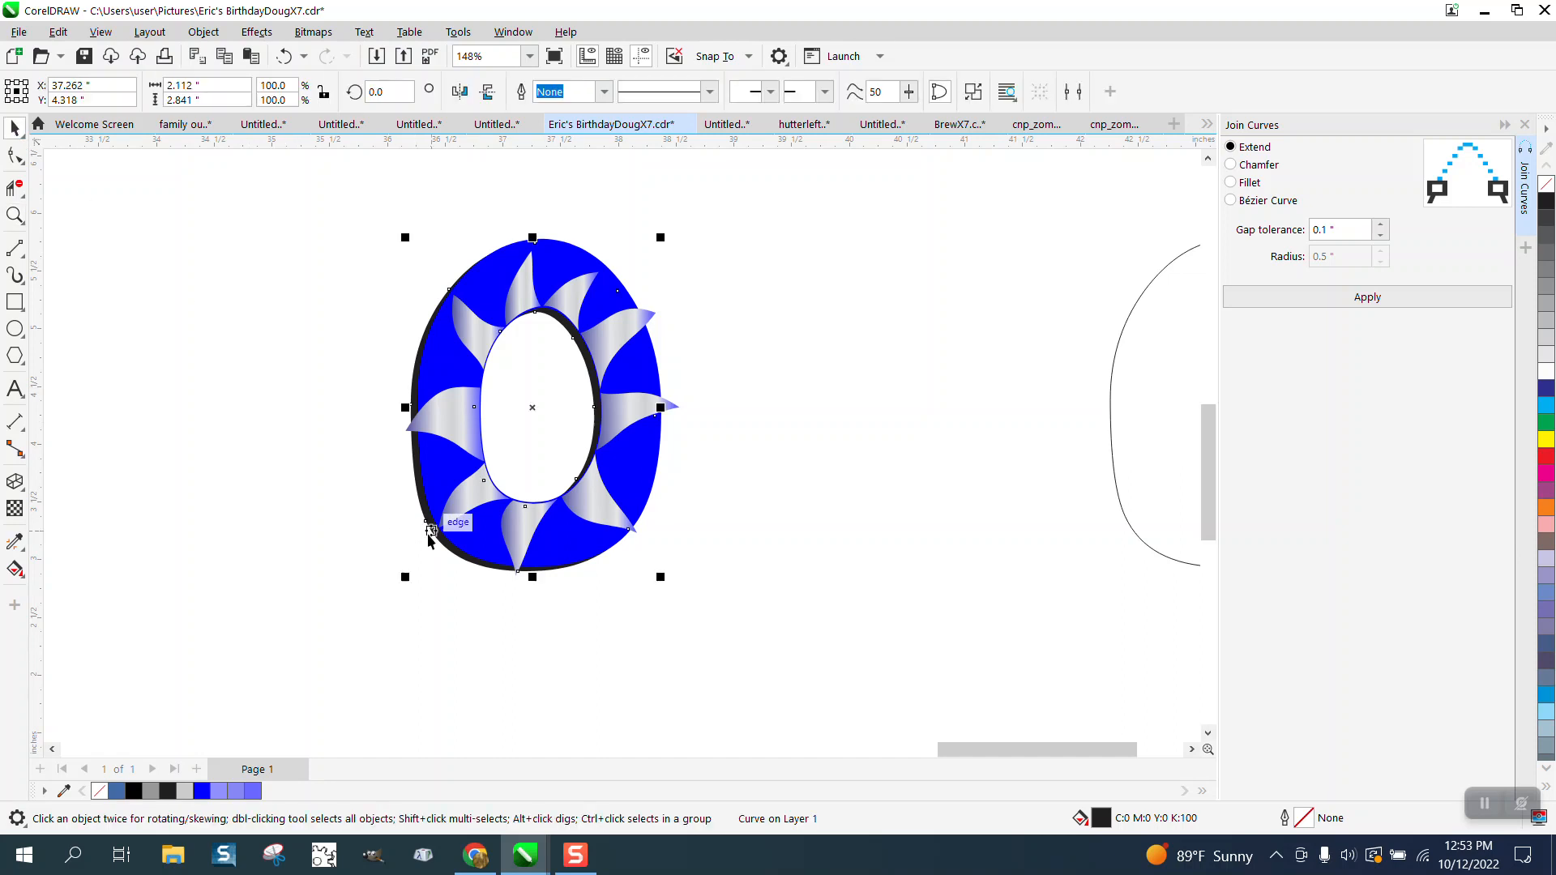
{"action": "left_click", "coordinate": [410, 555]}
{"action": "left_click", "coordinate": [439, 535]}
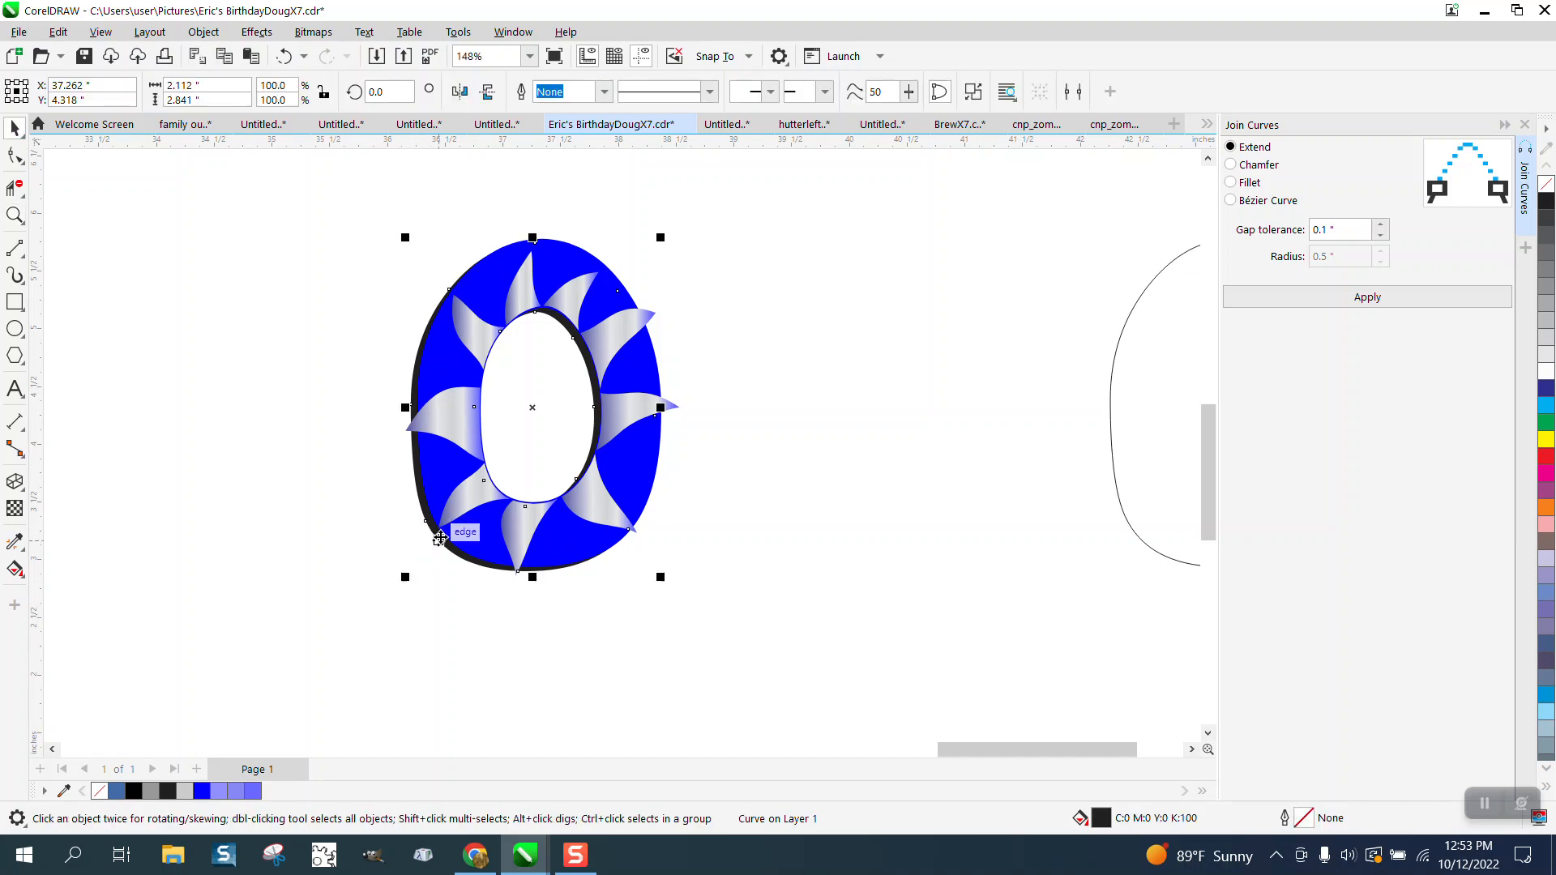
{"action": "left_click", "coordinate": [1548, 182]}
{"action": "right_click", "coordinate": [1547, 201]}
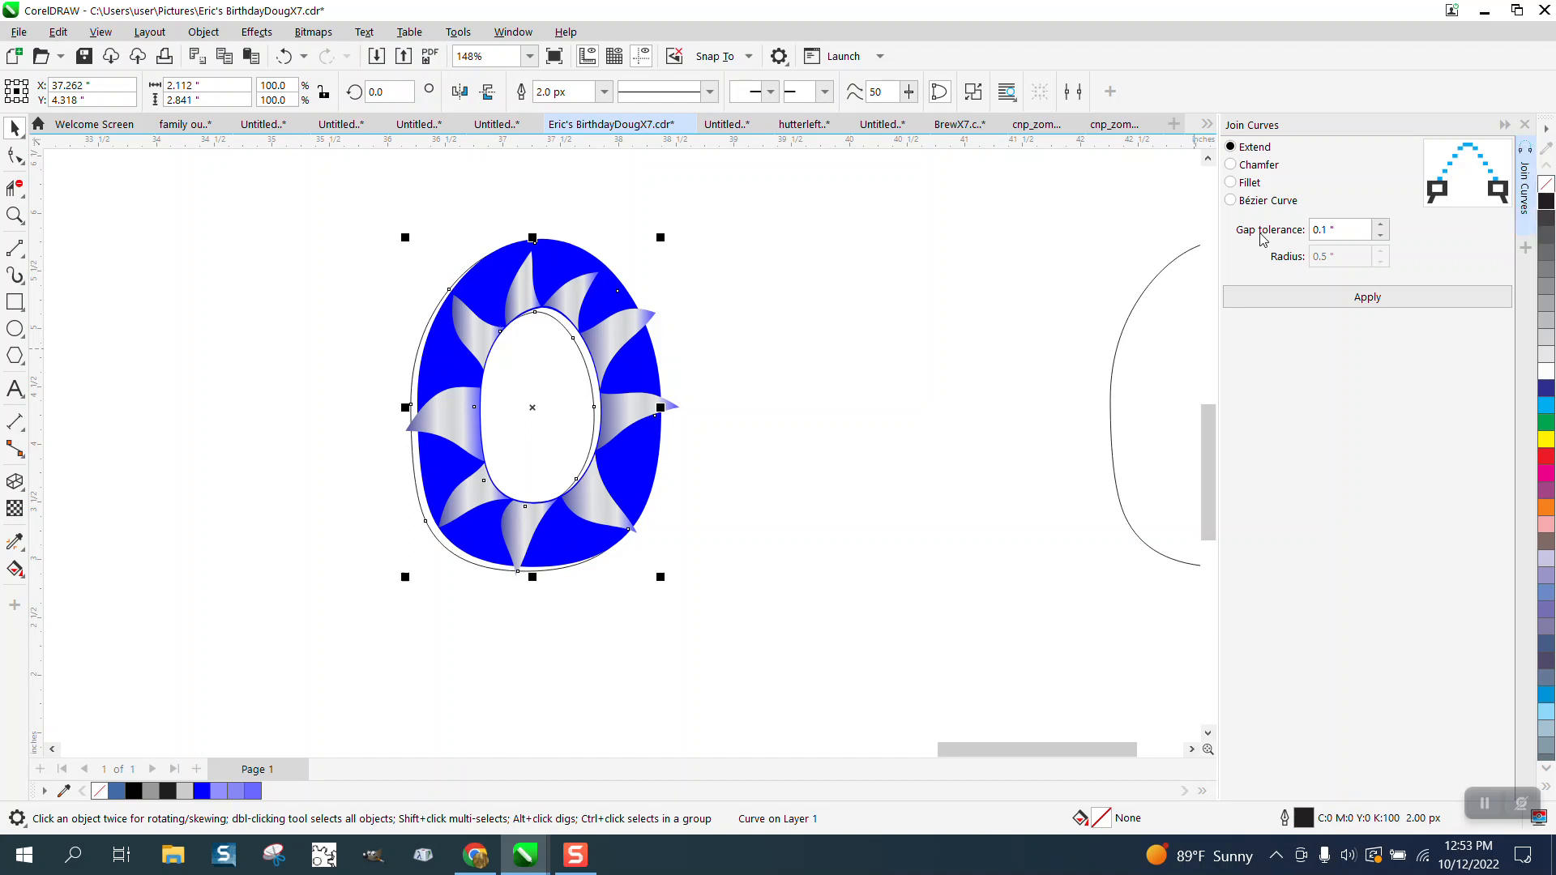
Step: Use Smart Fill in black with no outline to fill the shadow regions along the 0's left and lower edges
{"action": "left_click", "coordinate": [8, 573]}
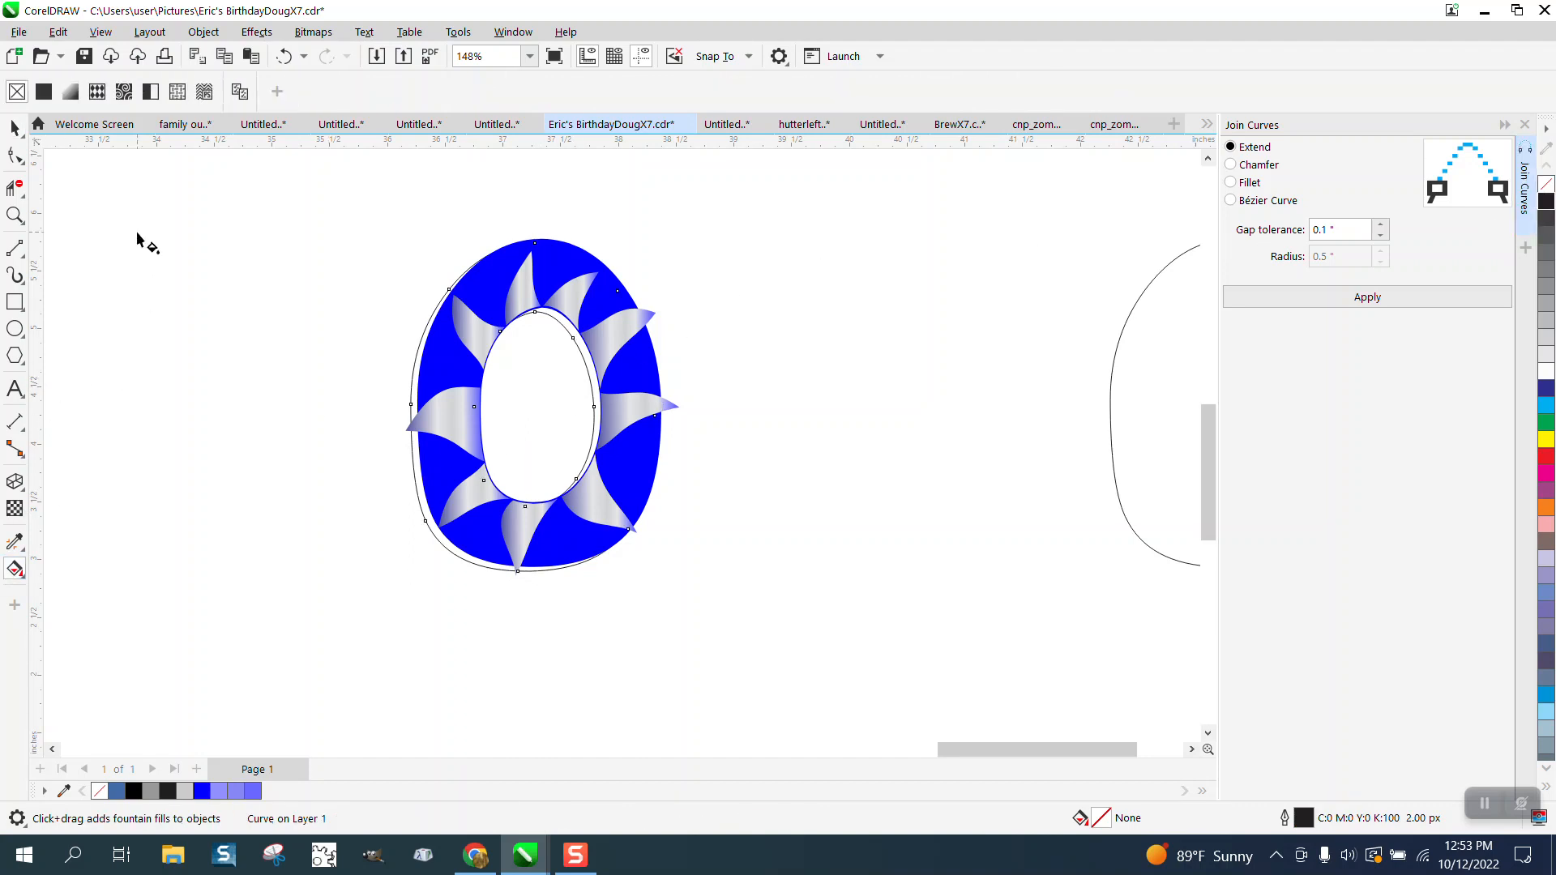
{"action": "left_click", "coordinate": [22, 578]}
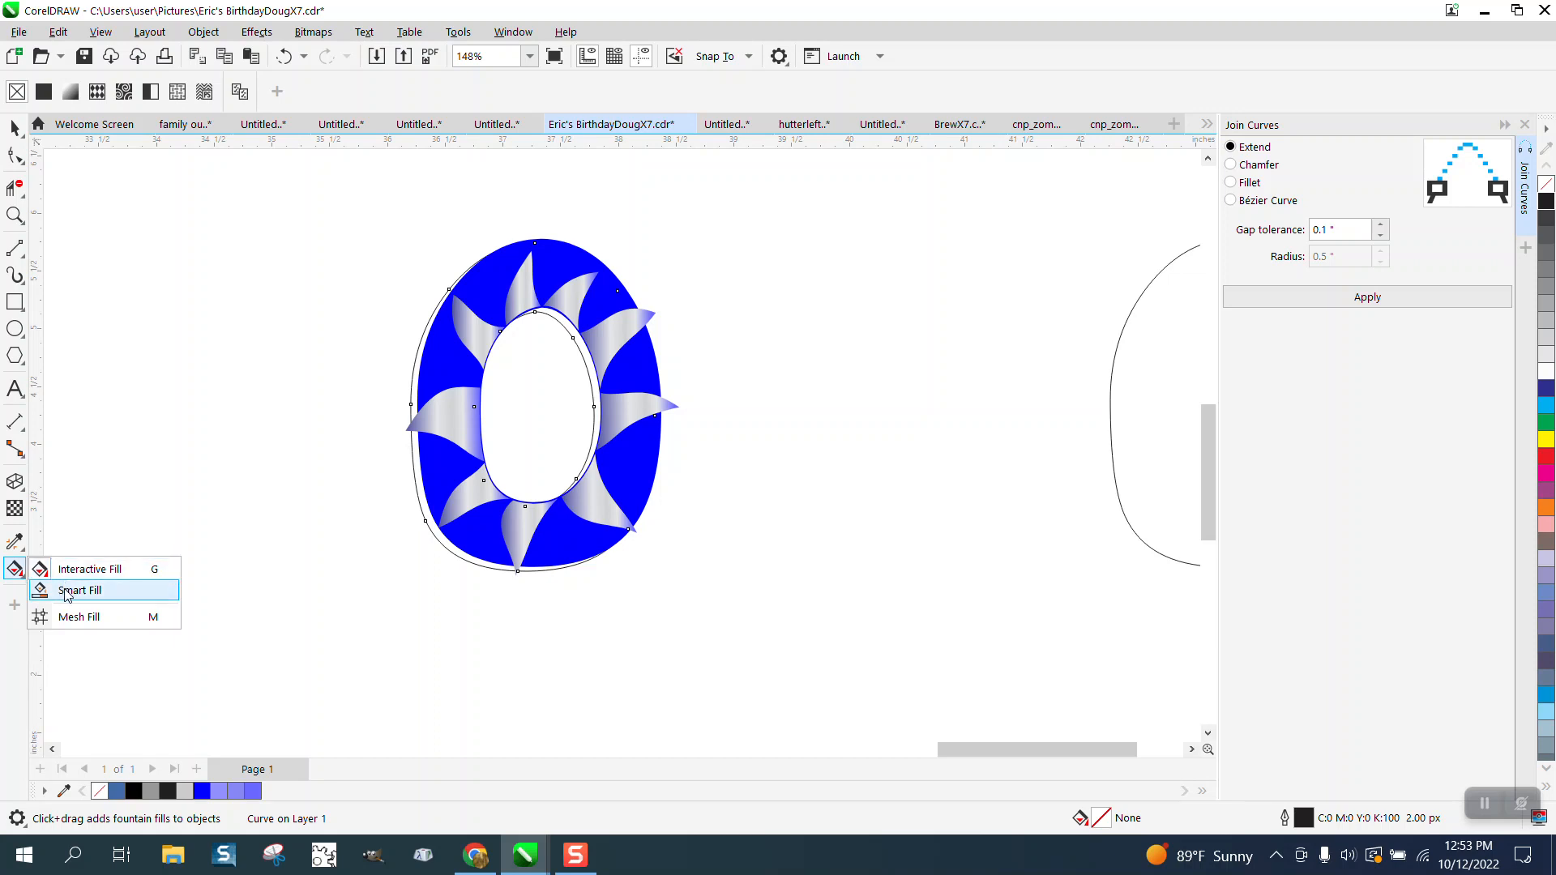
{"action": "left_click", "coordinate": [68, 591]}
{"action": "left_click", "coordinate": [219, 92]}
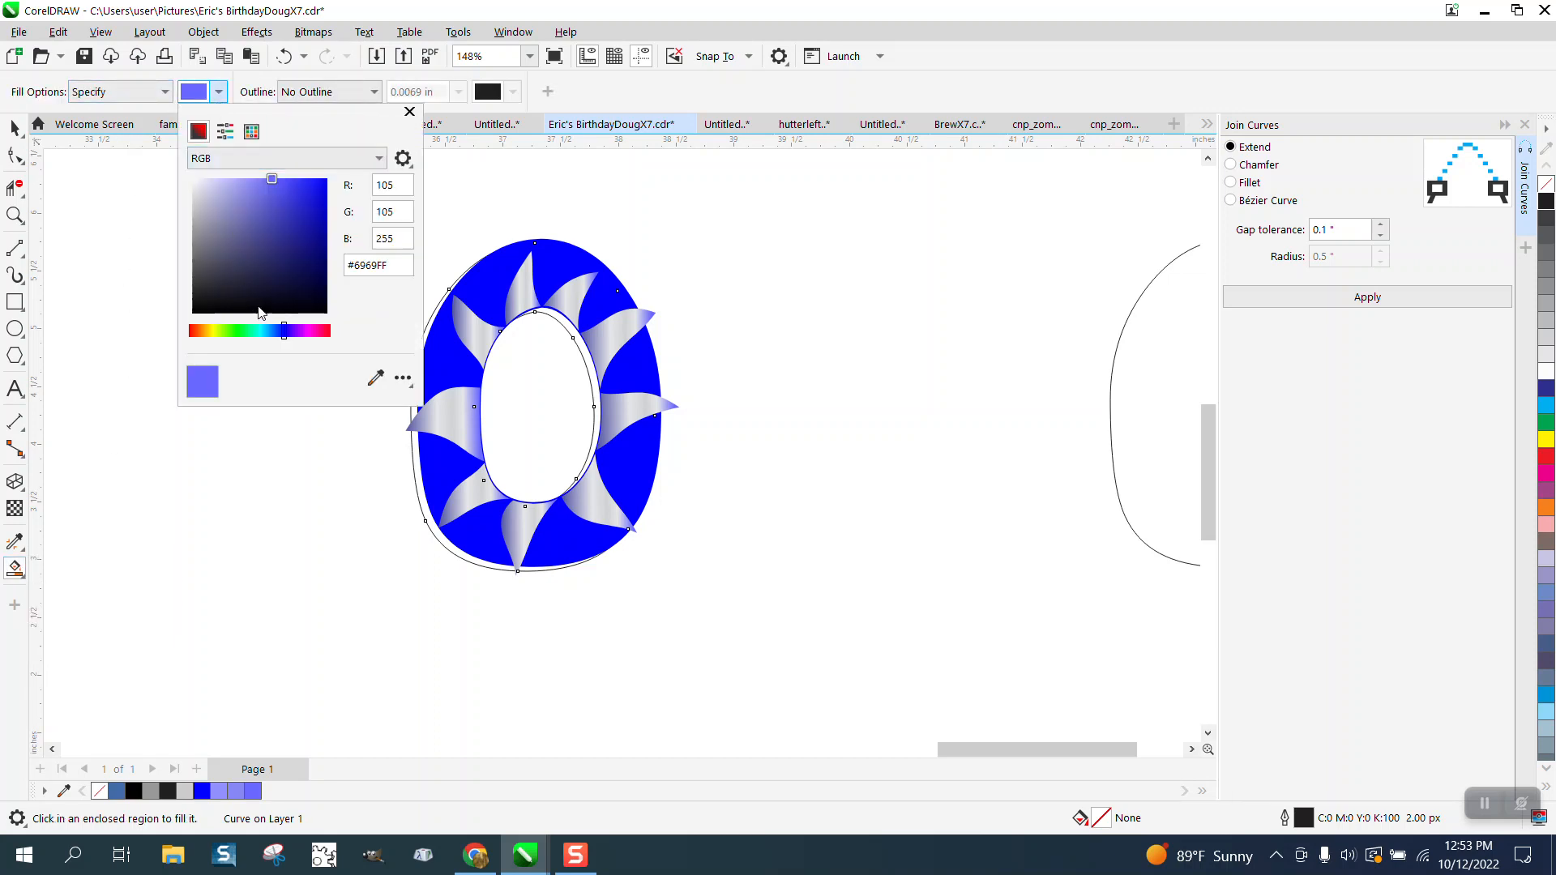
{"action": "left_click", "coordinate": [251, 132]}
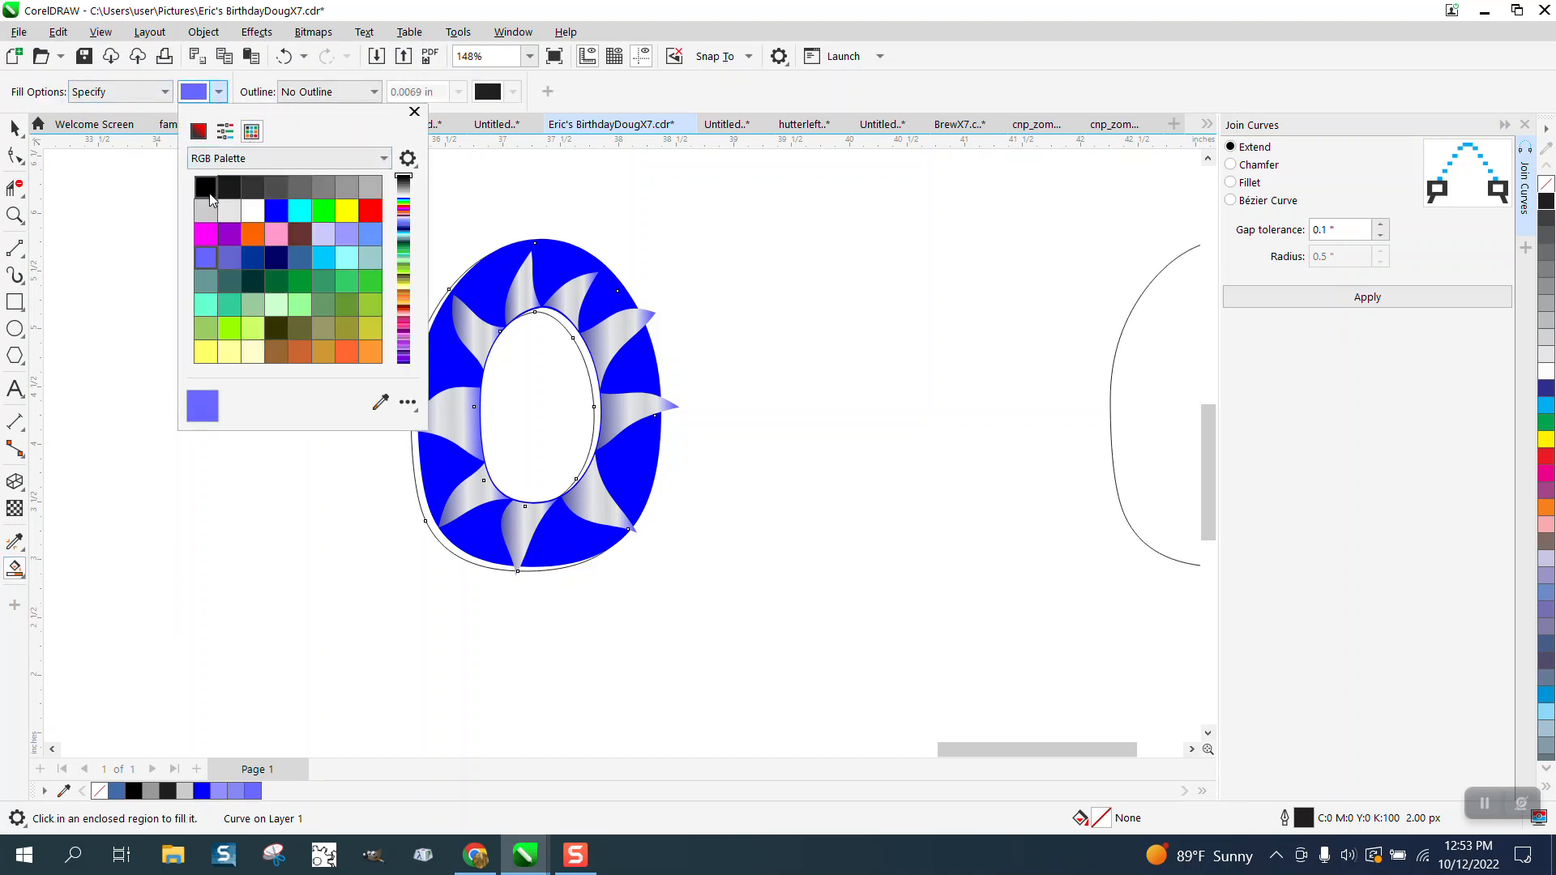
{"action": "left_click", "coordinate": [205, 187]}
{"action": "left_click", "coordinate": [448, 549]}
{"action": "left_click", "coordinate": [412, 551]}
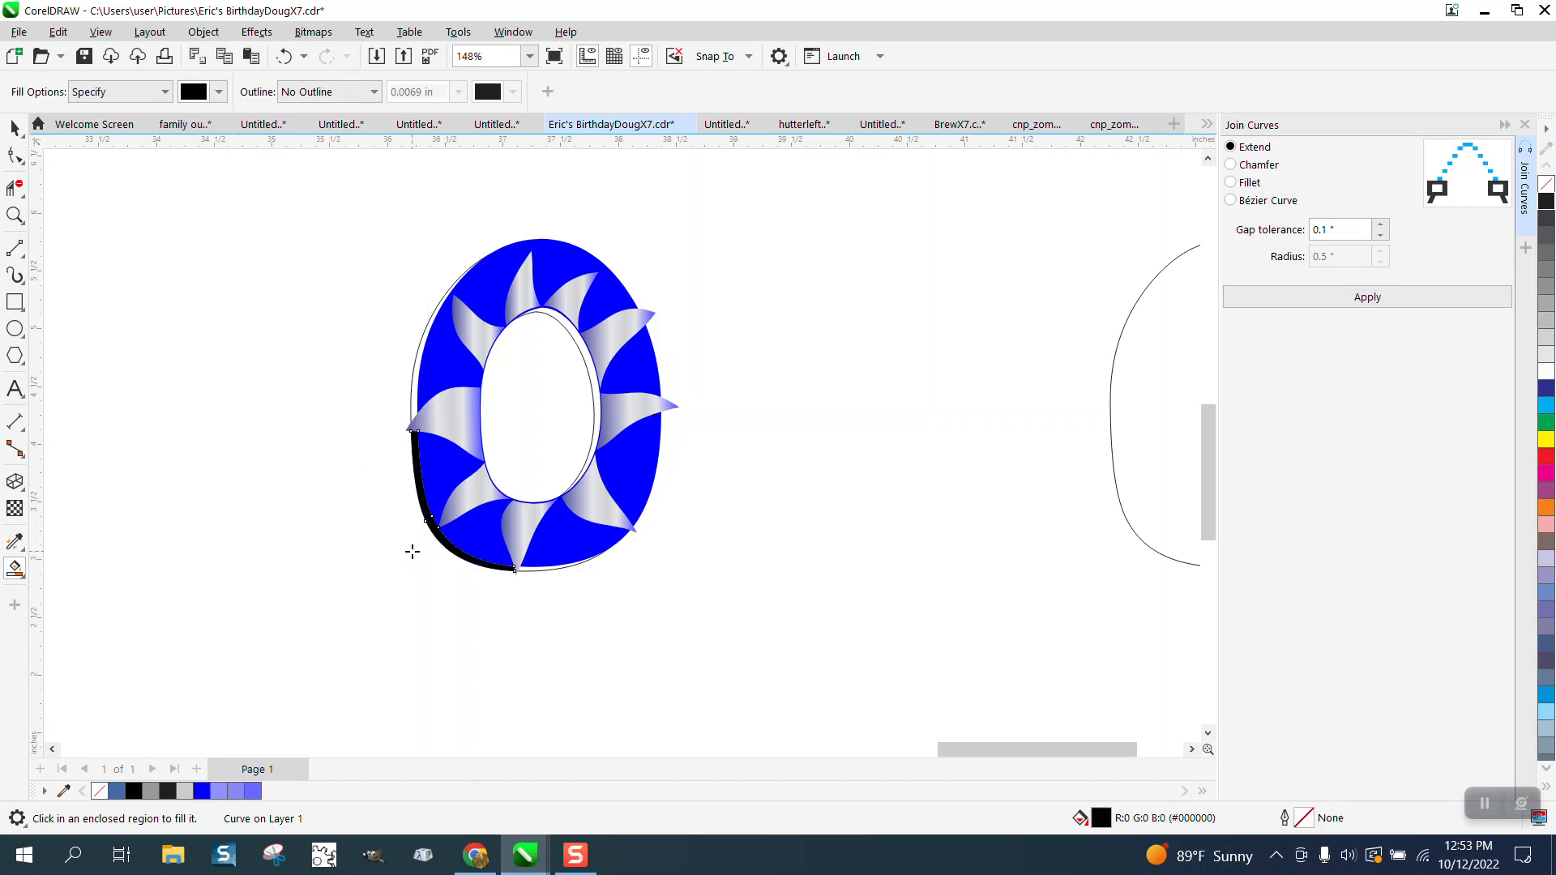
{"action": "left_click", "coordinate": [418, 395]}
{"action": "left_click", "coordinate": [569, 562]}
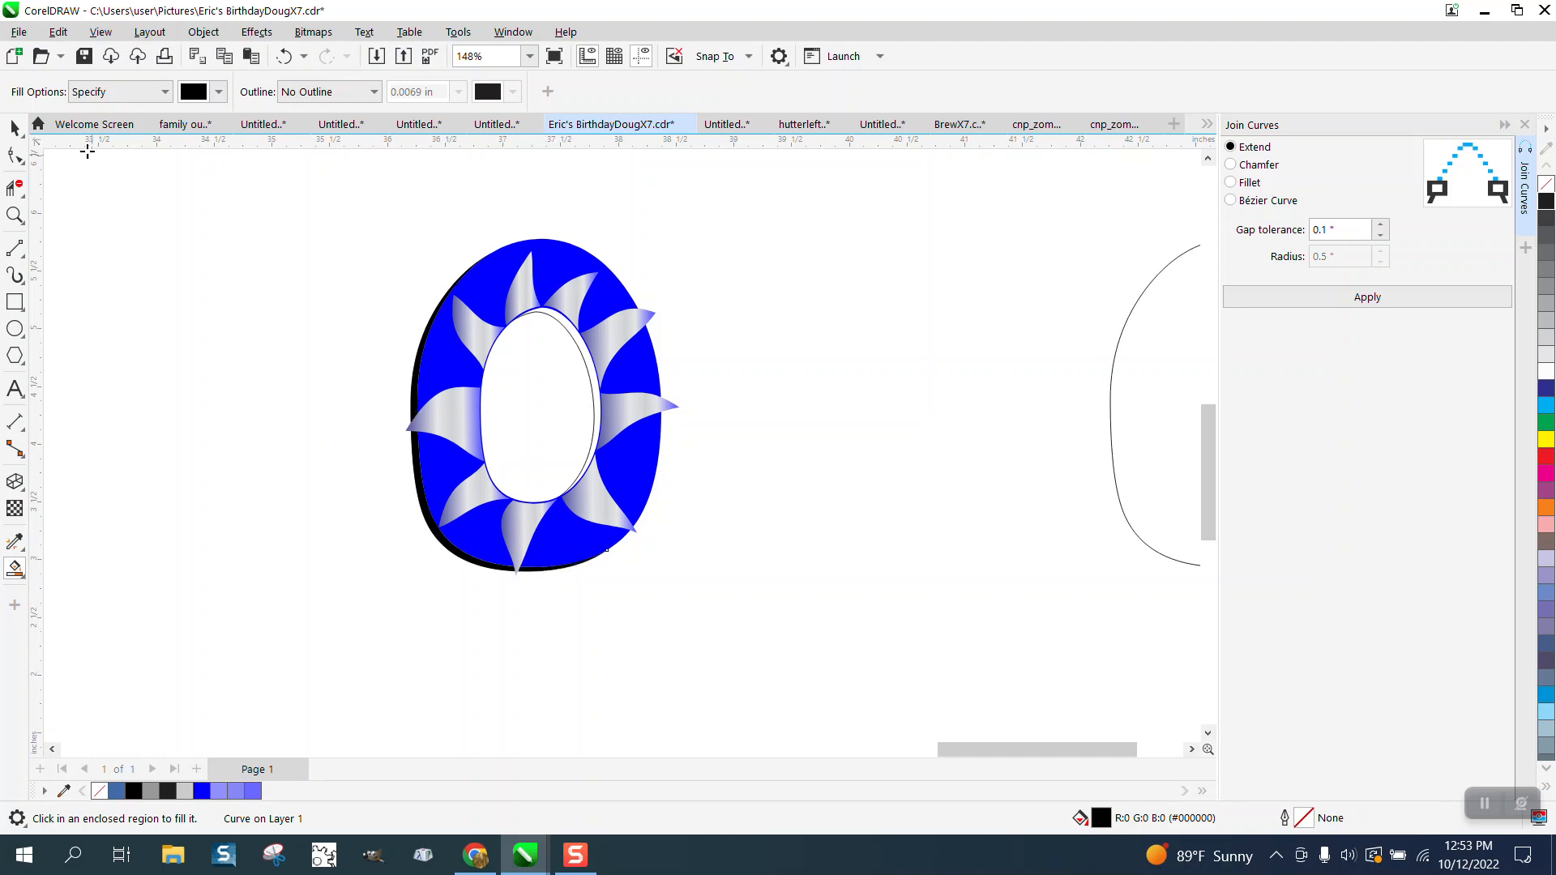
Step: Select all the pieces of the decorated 0 and remove their outlines
{"action": "left_click", "coordinate": [15, 129]}
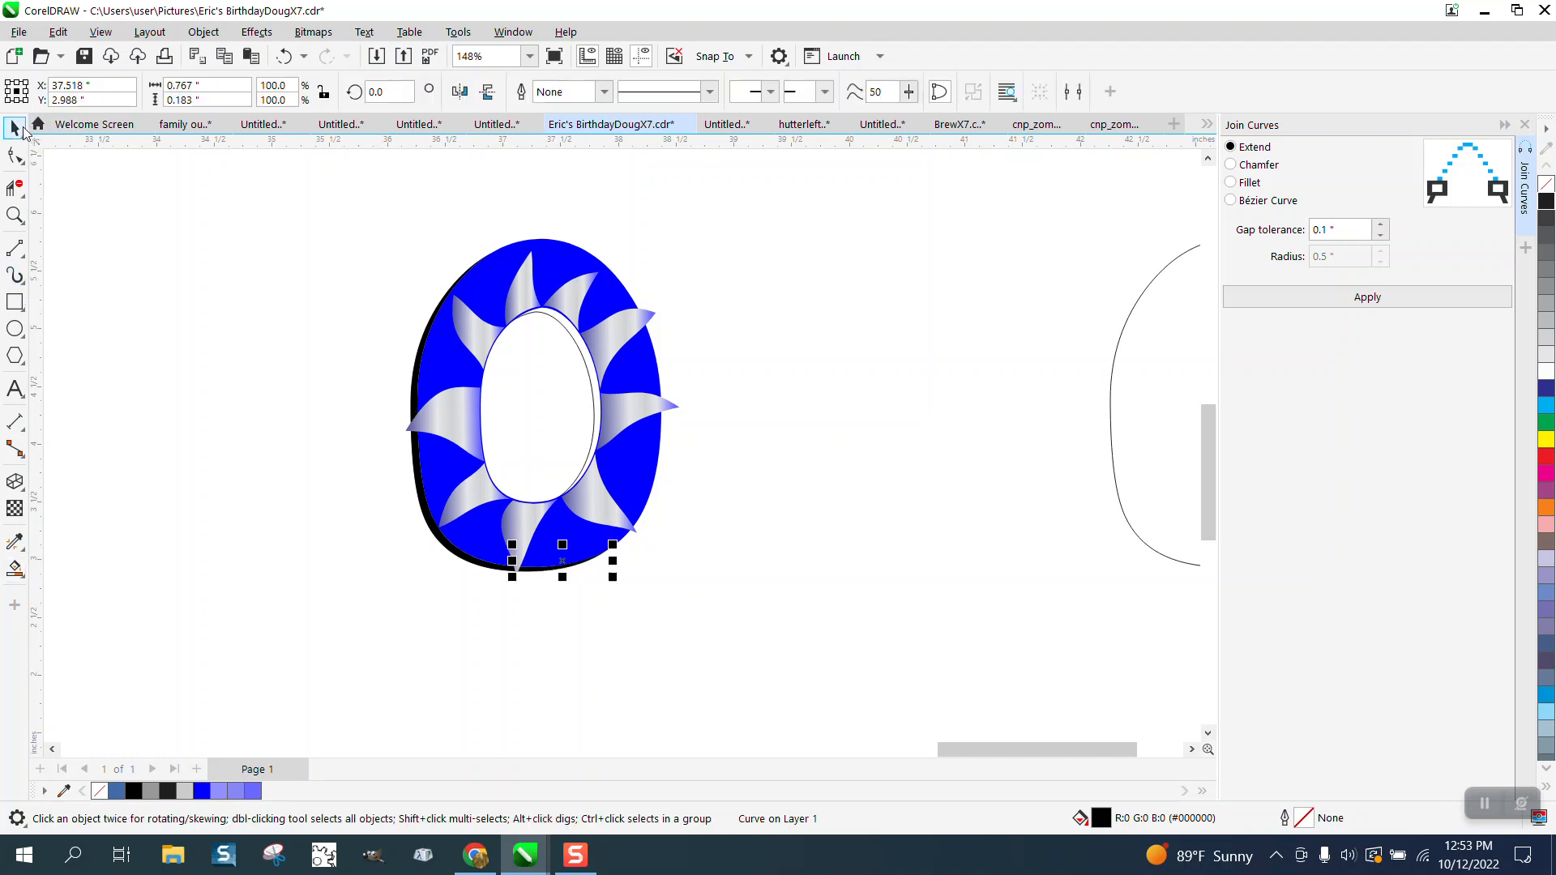
{"action": "left_click_drag", "start_coordinate": [389, 231], "coordinate": [807, 619]}
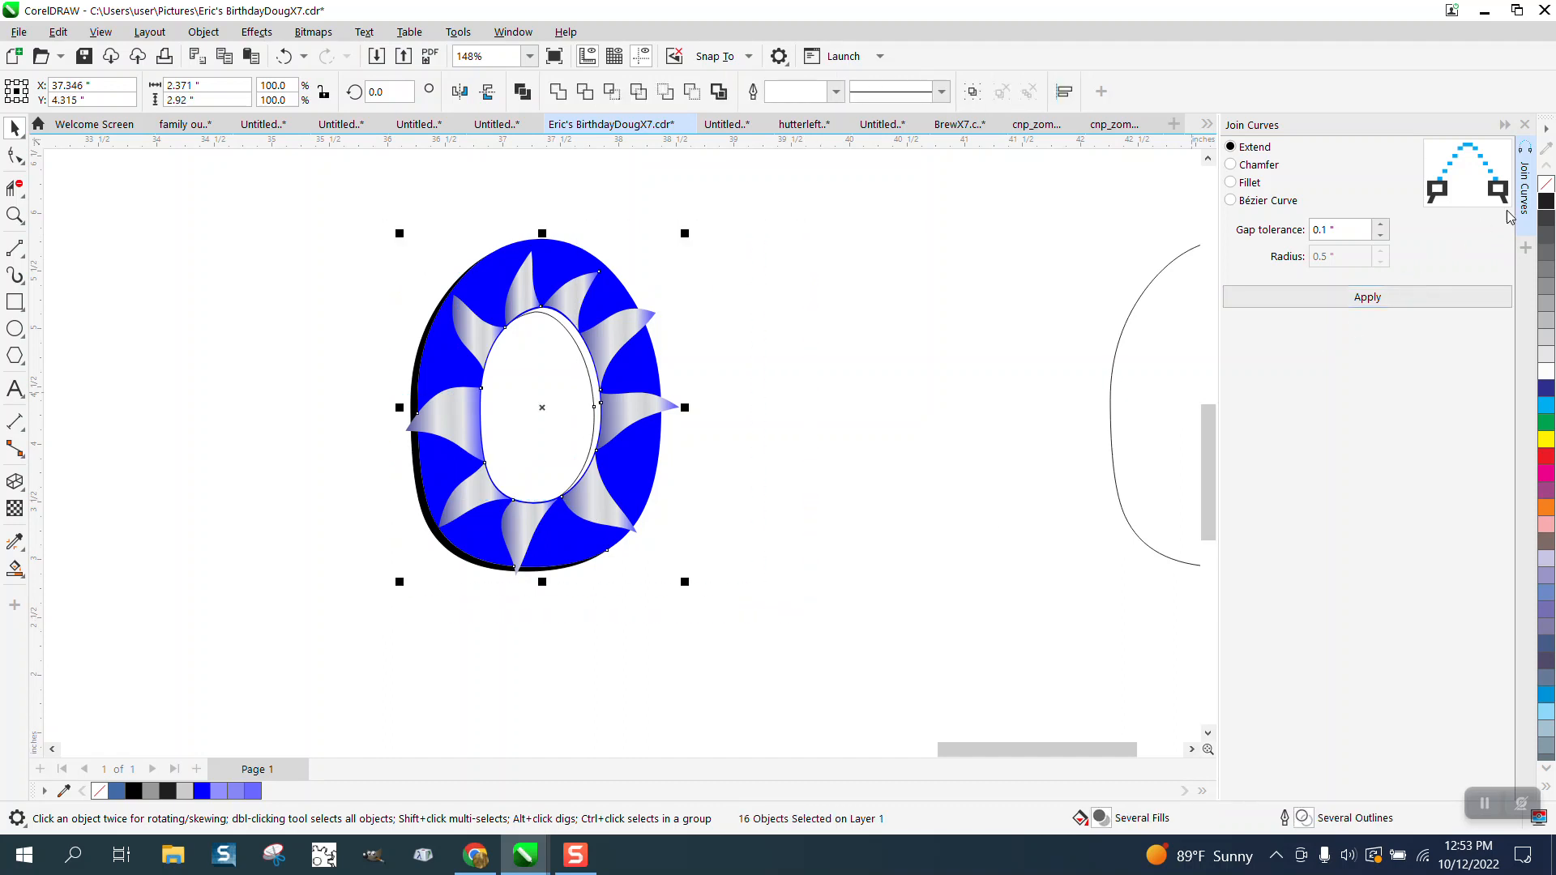
{"action": "right_click", "coordinate": [1546, 184]}
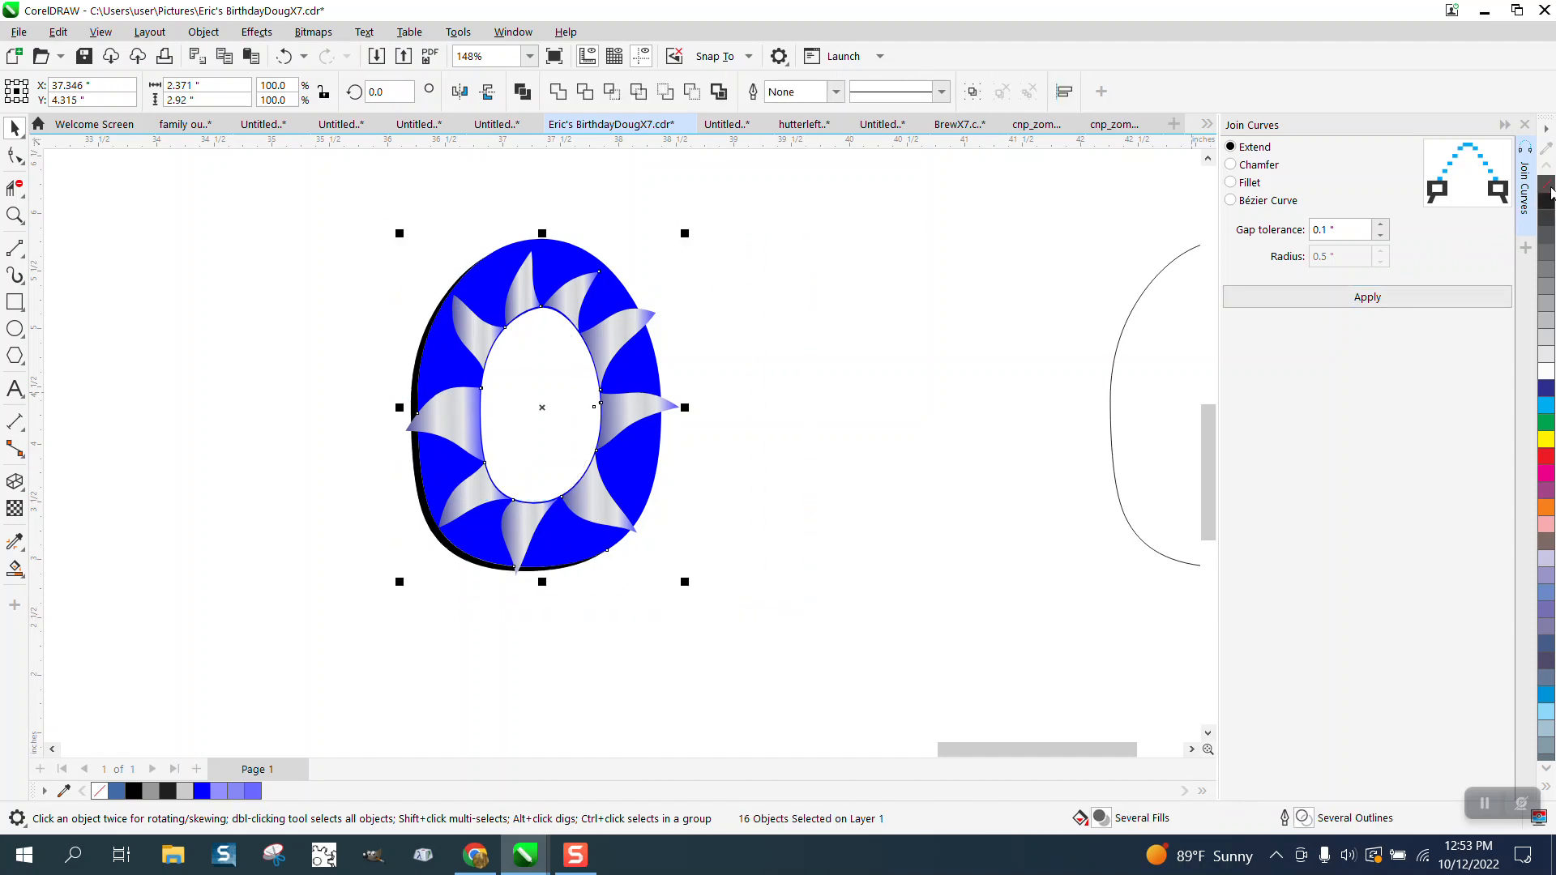
{"action": "left_click", "coordinate": [879, 265]}
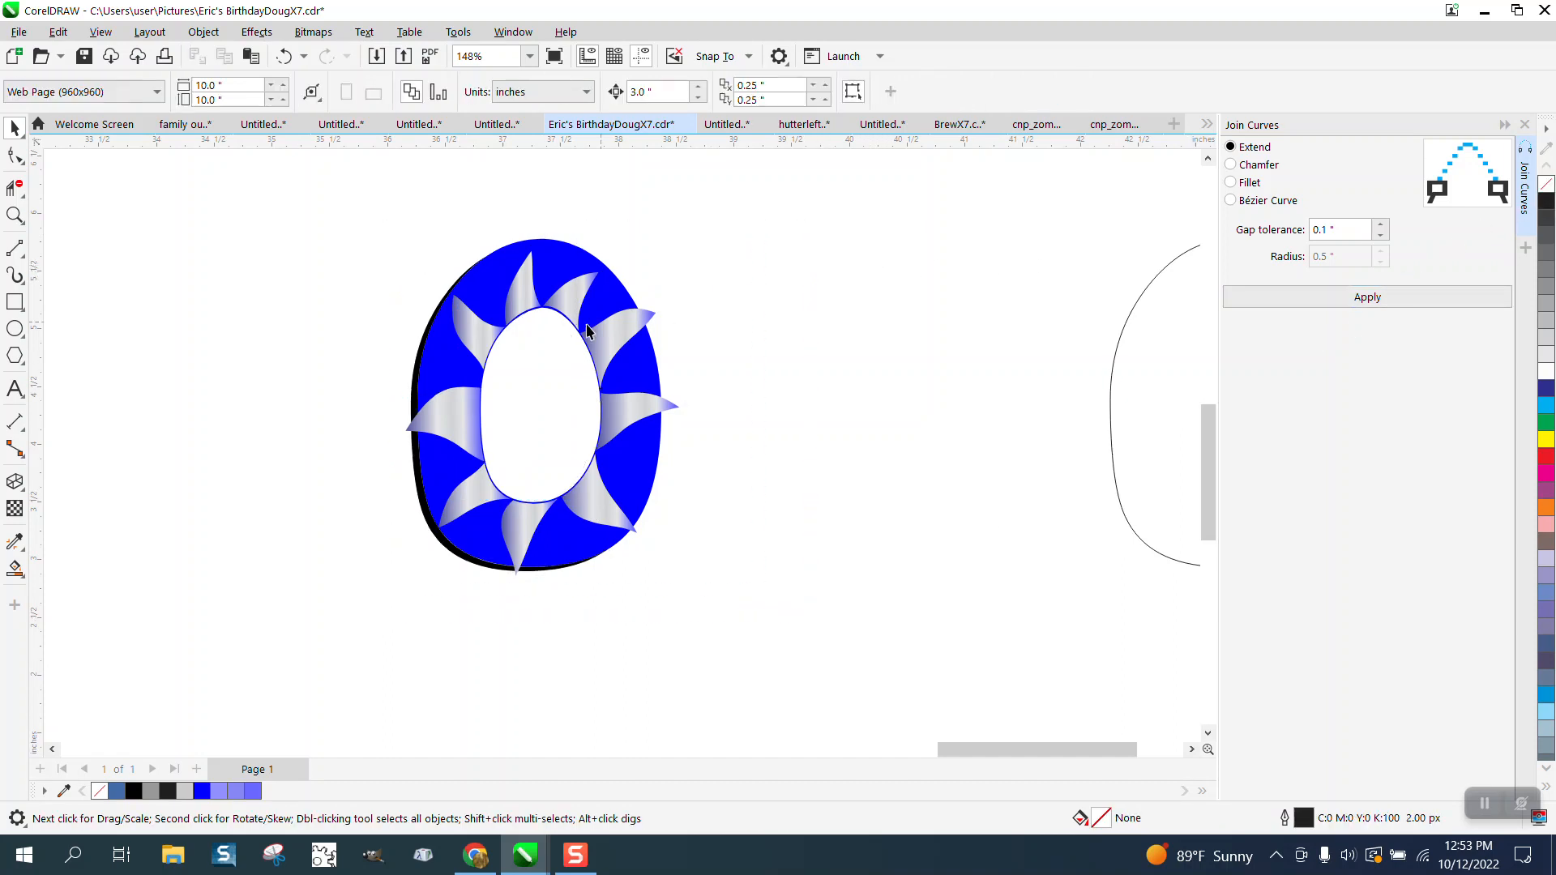
Step: Examine the spikes around the 0's opening and the black shadow along its outer edge
{"action": "left_click", "coordinate": [15, 215]}
{"action": "left_click", "coordinate": [528, 316]}
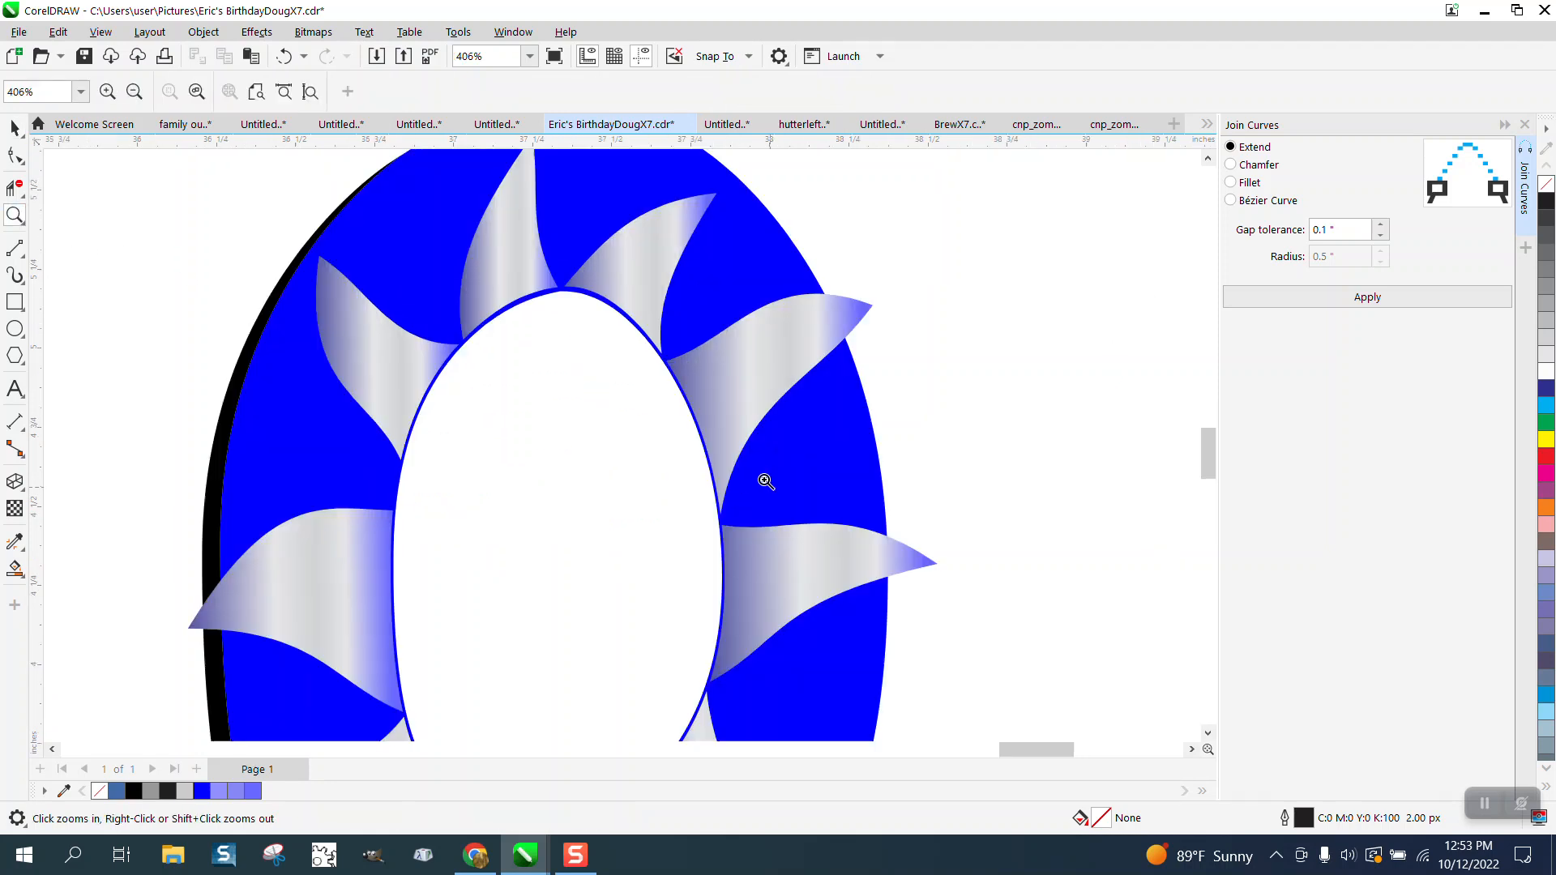
{"action": "right_click", "coordinate": [606, 368]}
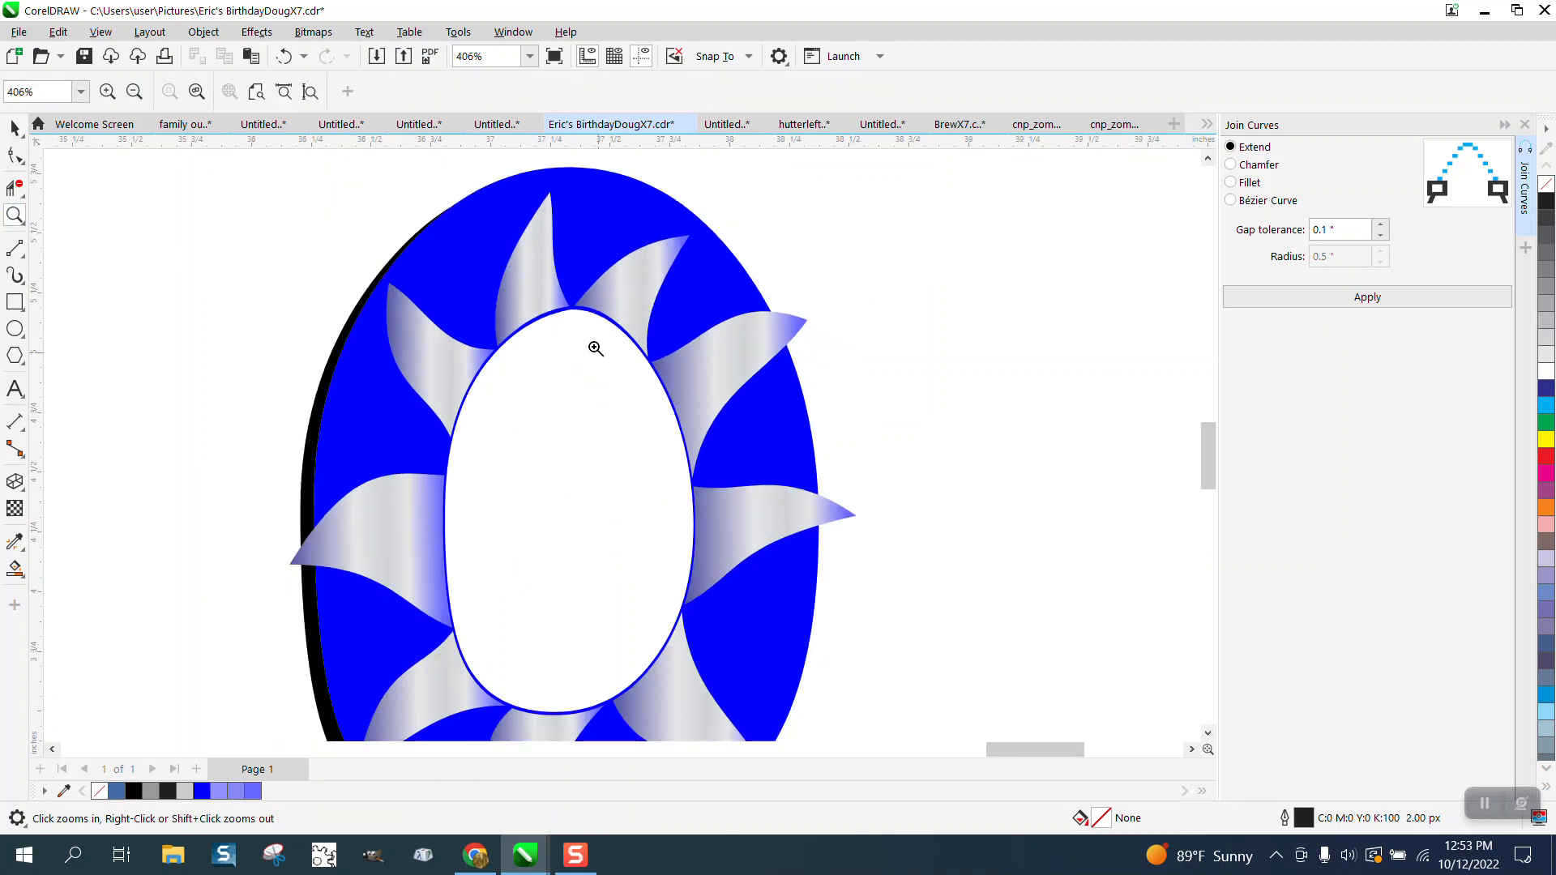
{"action": "left_click", "coordinate": [15, 128]}
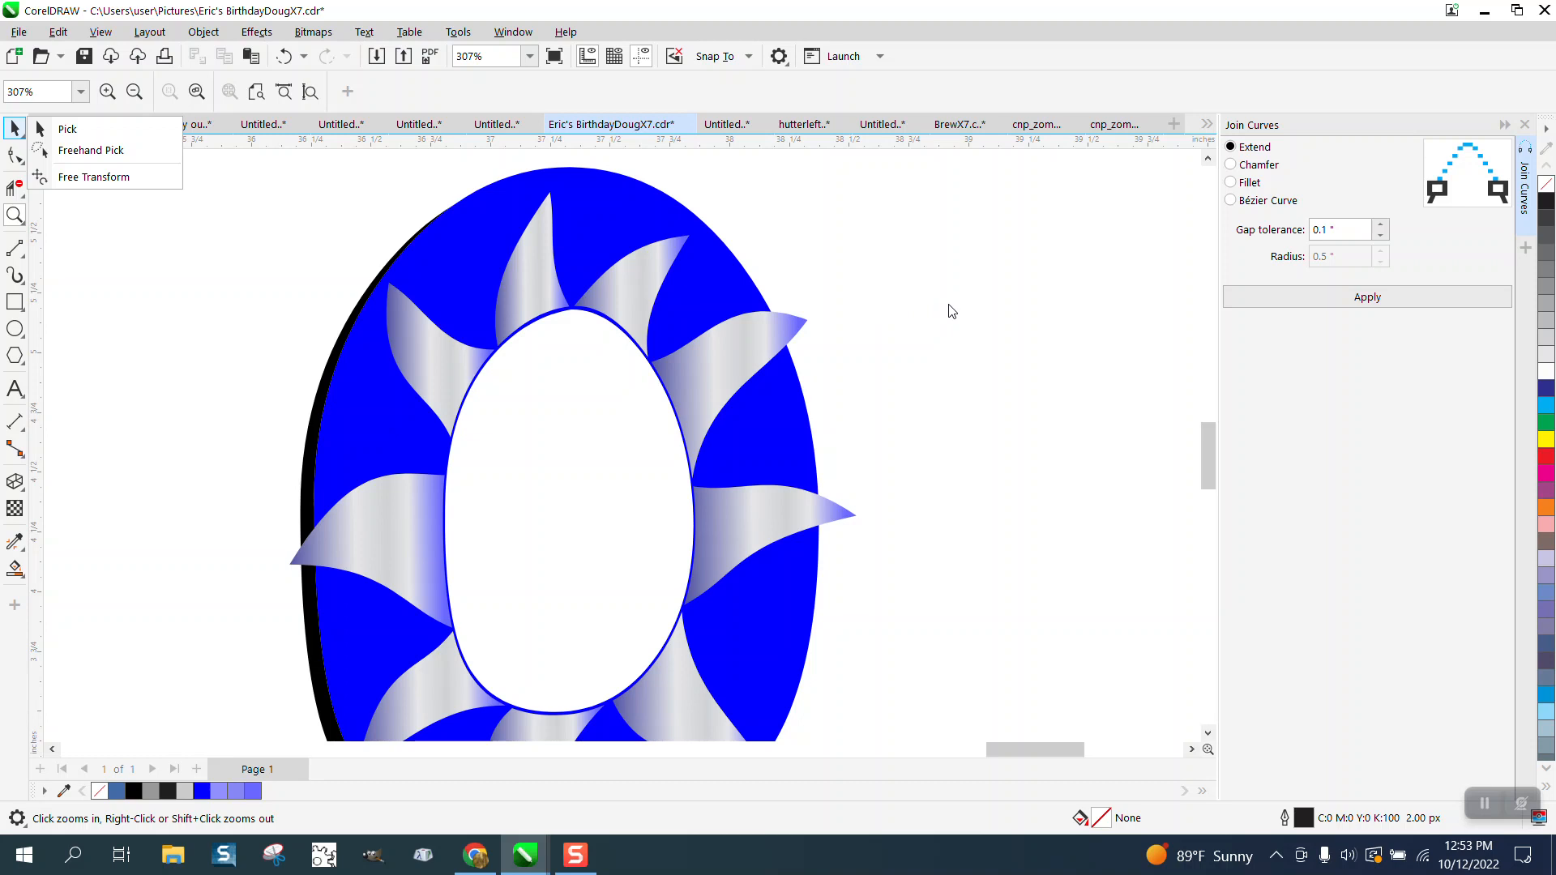
{"action": "left_click", "coordinate": [921, 308]}
{"action": "right_click", "coordinate": [723, 314]}
{"action": "right_click", "coordinate": [735, 317]}
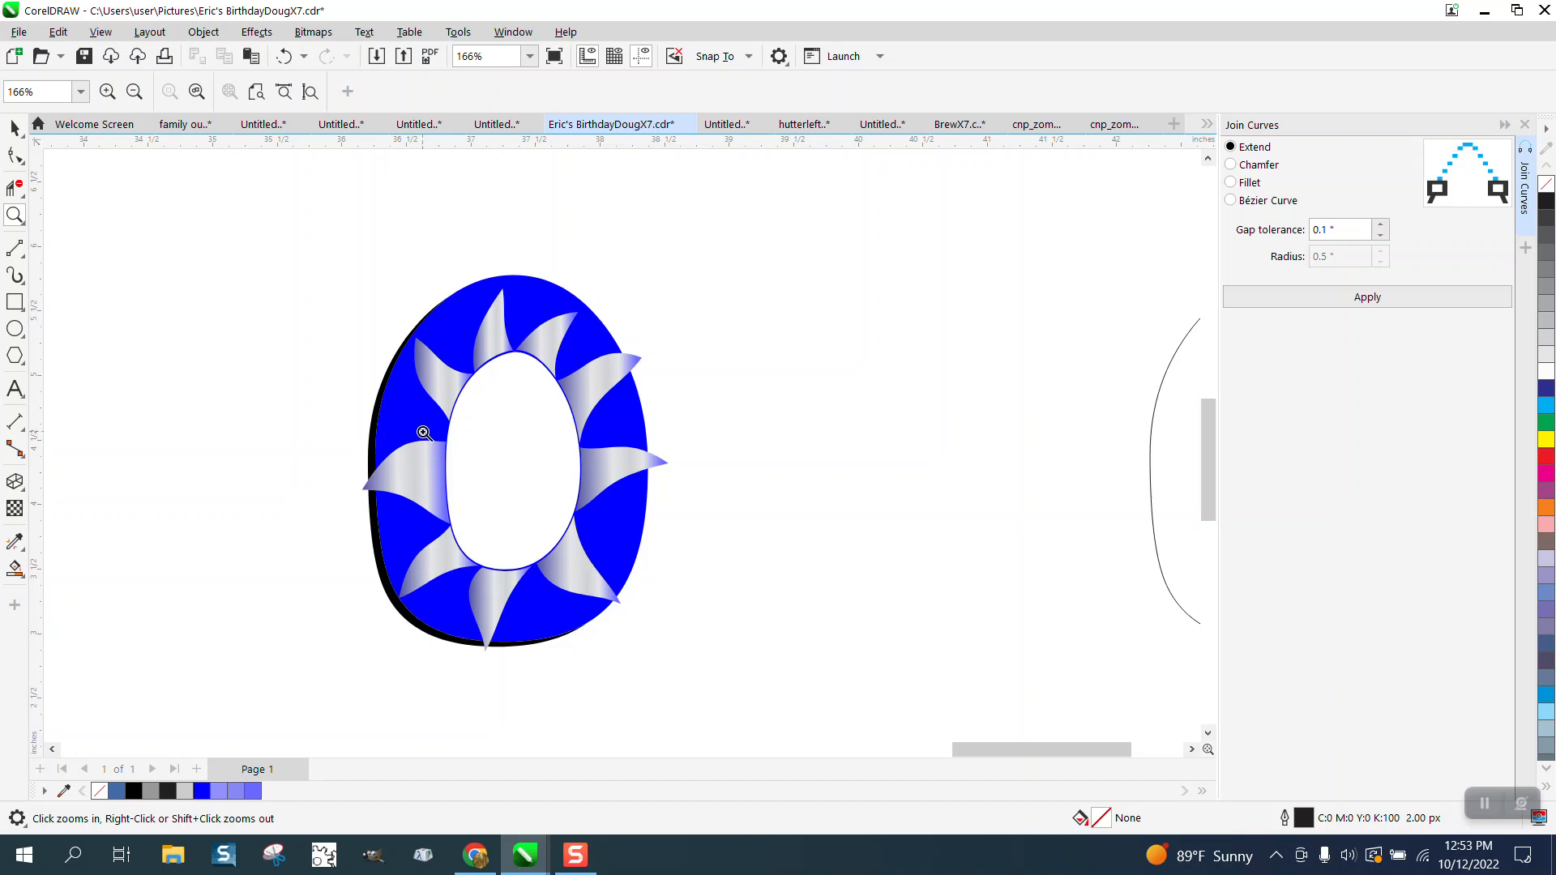
Step: Delete the leftover unfilled 0 outline to the right of the decorated 0
{"action": "right_click", "coordinate": [403, 413]}
{"action": "right_click", "coordinate": [418, 409]}
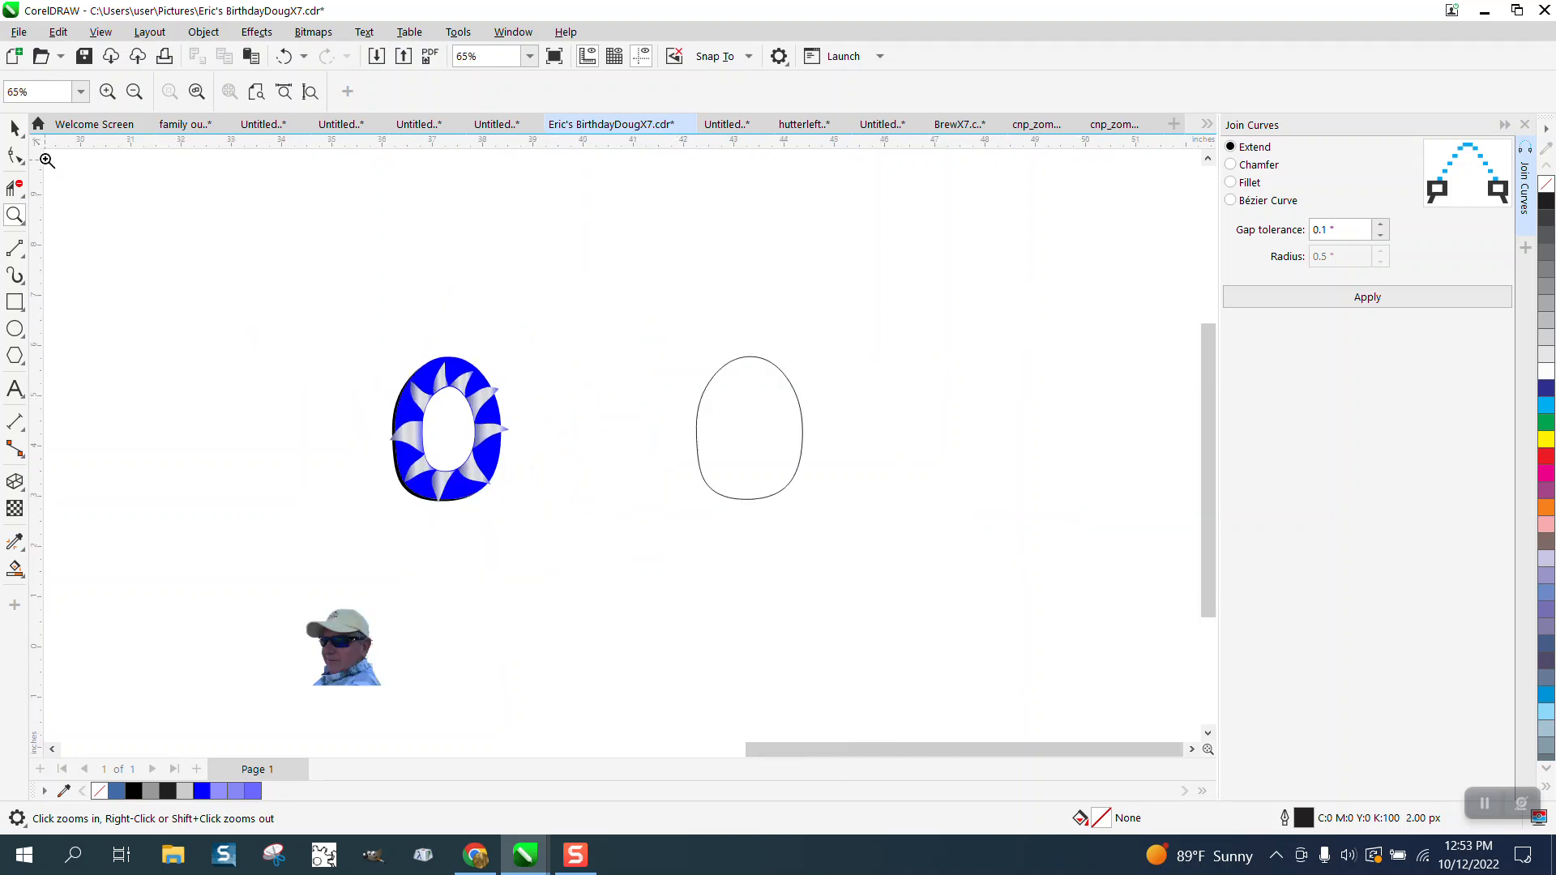
{"action": "left_click", "coordinate": [14, 128]}
{"action": "left_click_drag", "start_coordinate": [873, 536], "coordinate": [876, 539]}
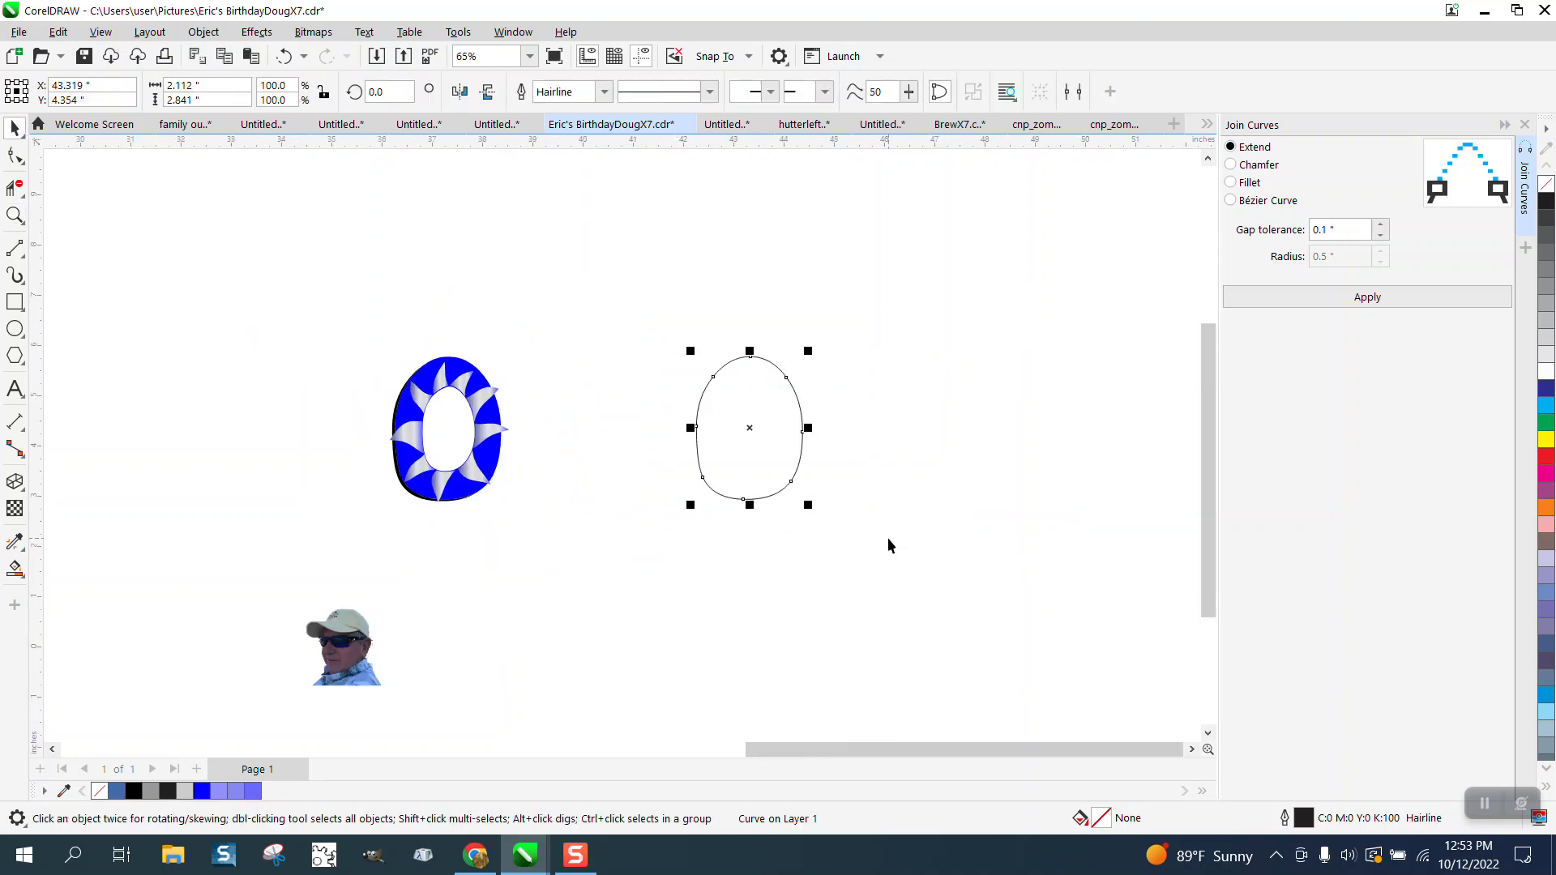
{"action": "key", "text": "Delete"}
Step: Move the nearest photo of the man up beside the 0, place another copy in its opening, and undo the stray move of the unfilled curve
{"action": "left_click", "coordinate": [15, 215]}
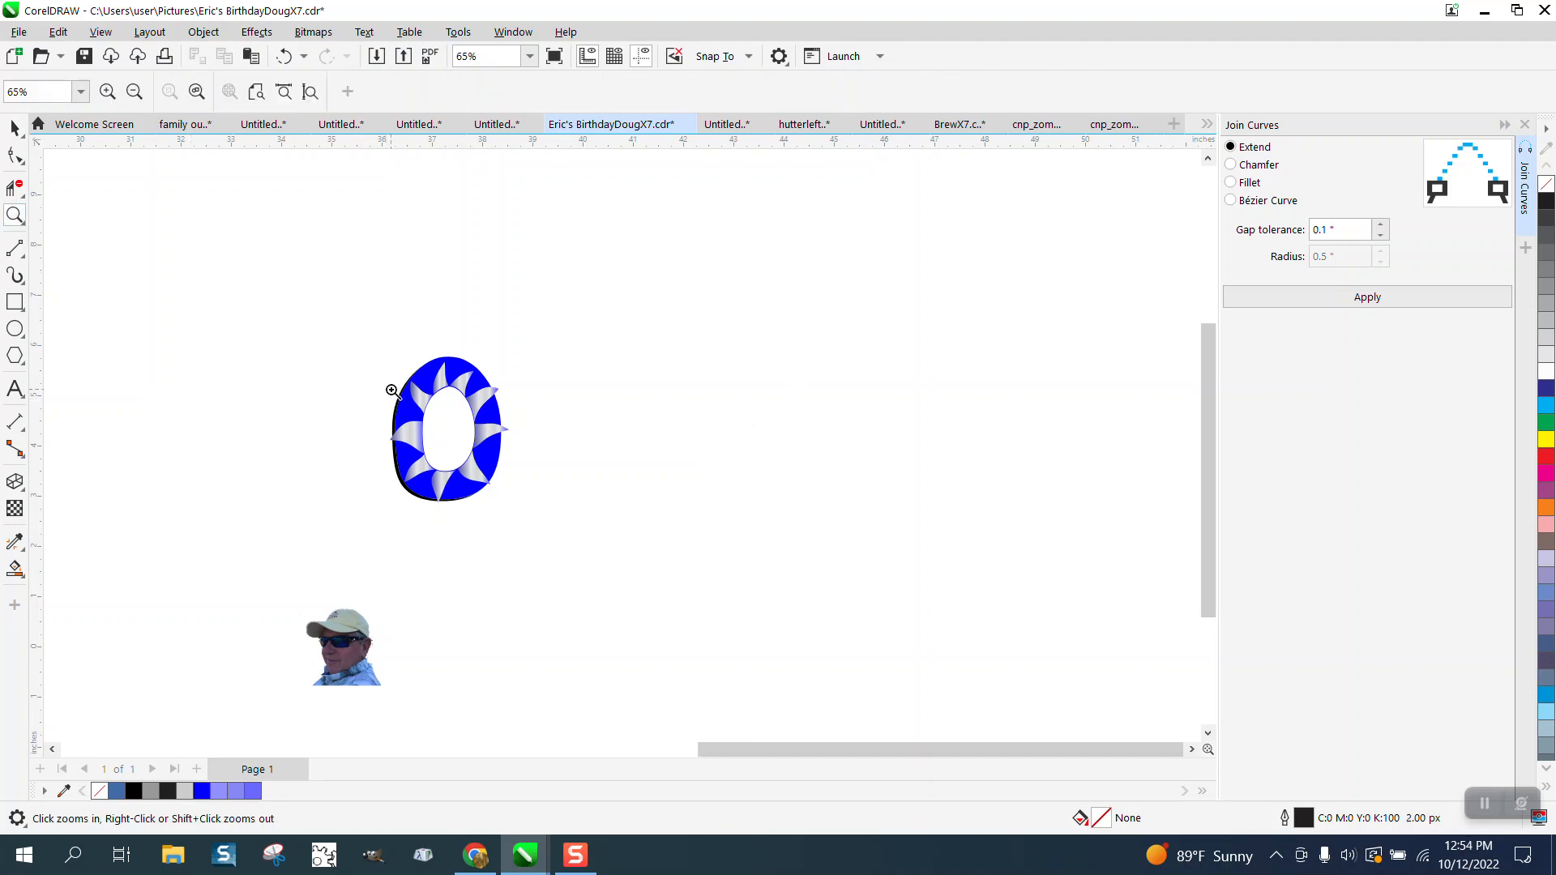
{"action": "left_click_drag", "start_coordinate": [384, 356], "coordinate": [608, 509]}
{"action": "scroll", "coordinate": [592, 526], "scroll_direction": "down", "scroll_amount": 6}
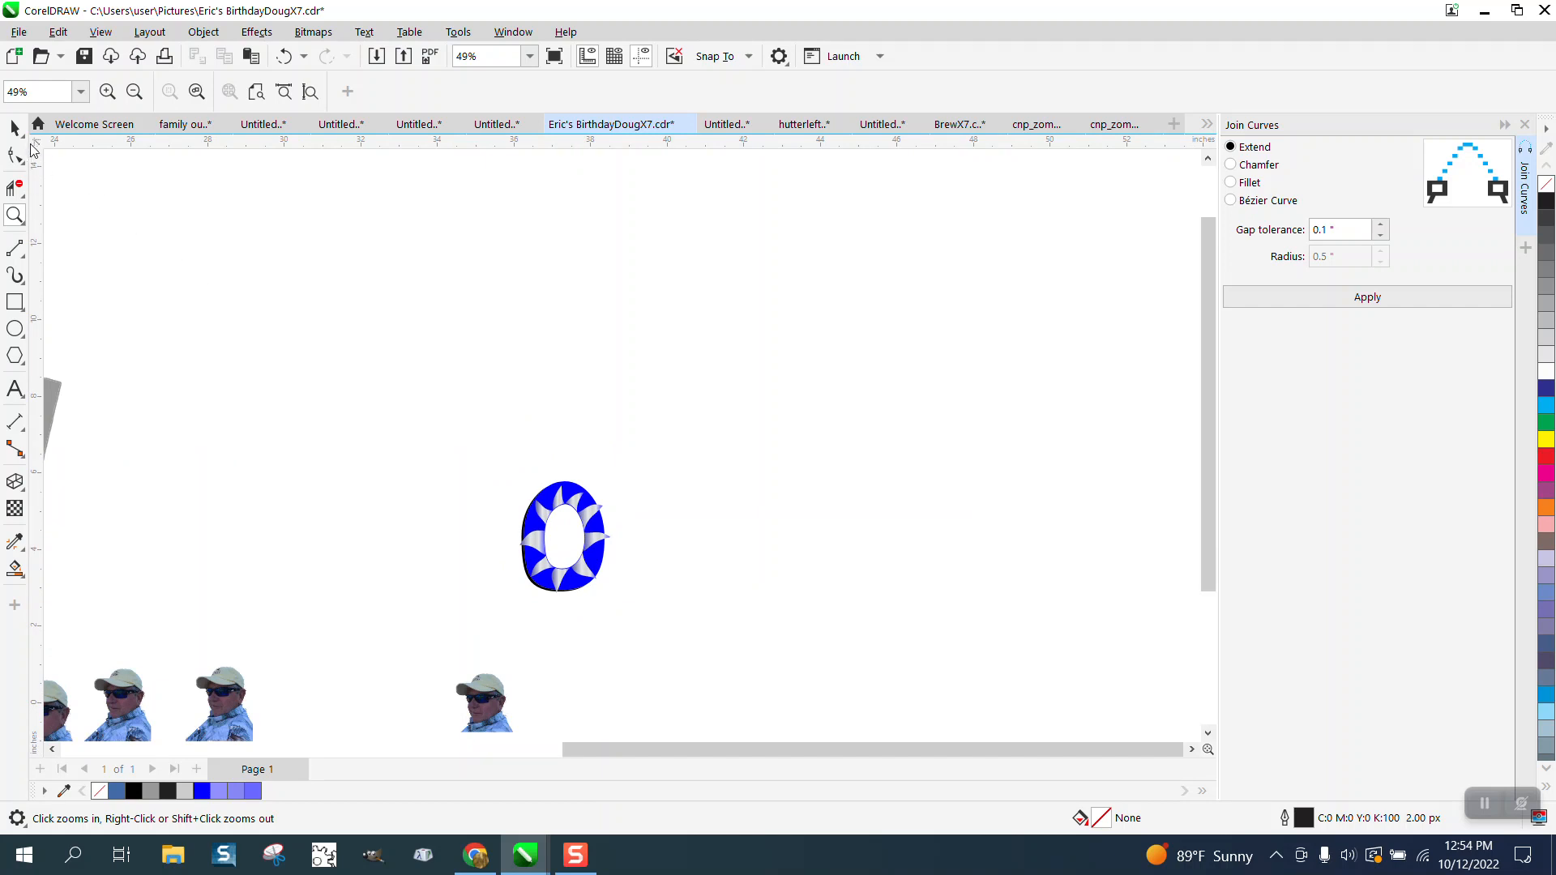
{"action": "left_click", "coordinate": [15, 127]}
{"action": "left_click_drag", "start_coordinate": [485, 699], "coordinate": [431, 468]}
{"action": "left_click_drag", "start_coordinate": [242, 693], "coordinate": [395, 545]}
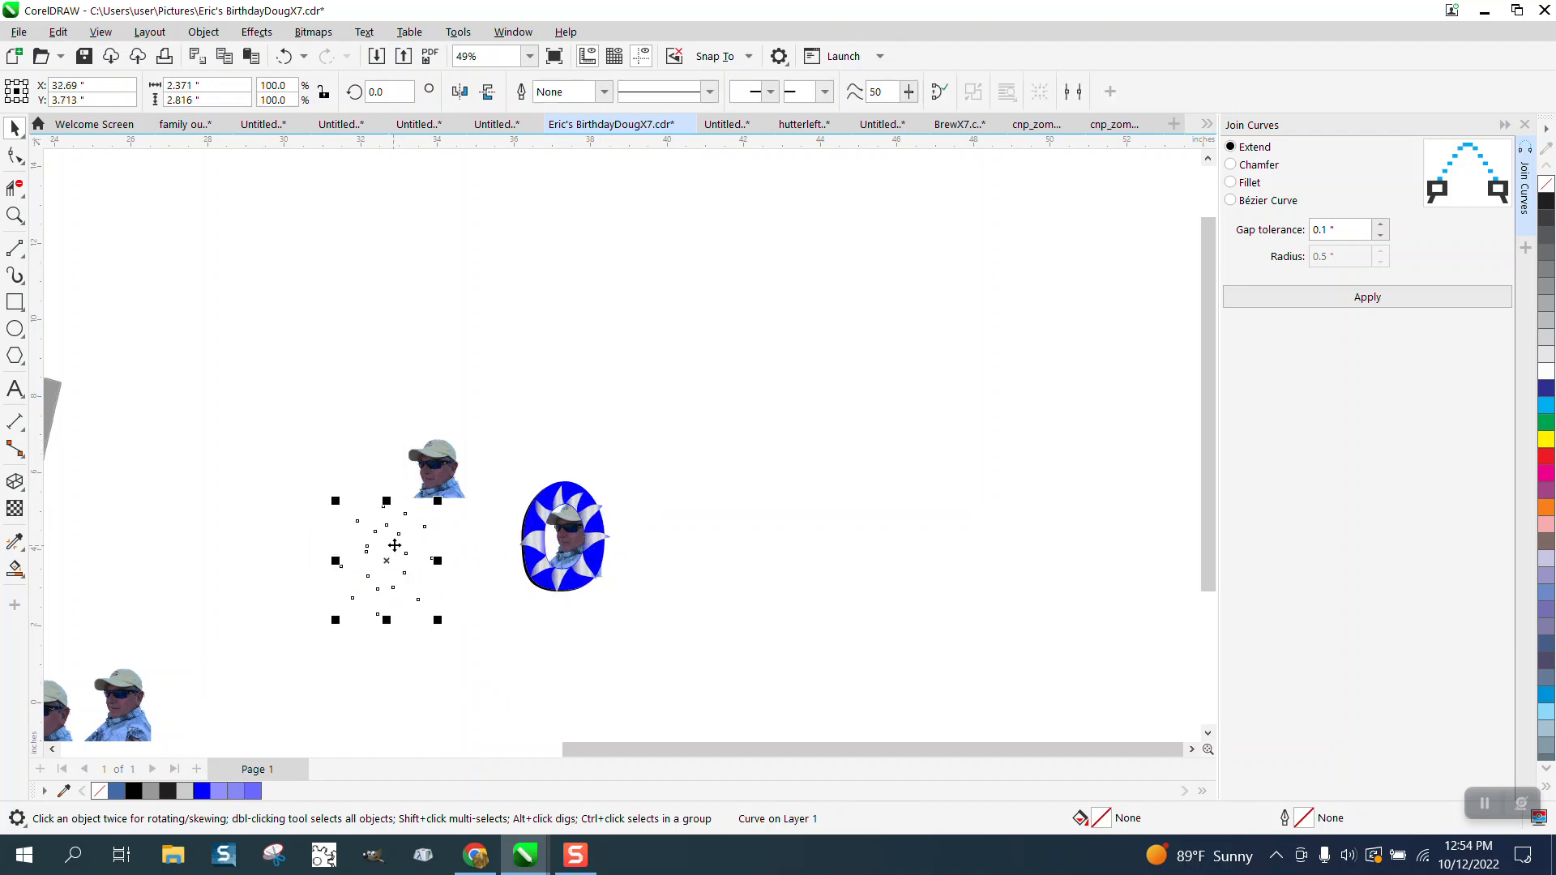
{"action": "left_click", "coordinate": [288, 59]}
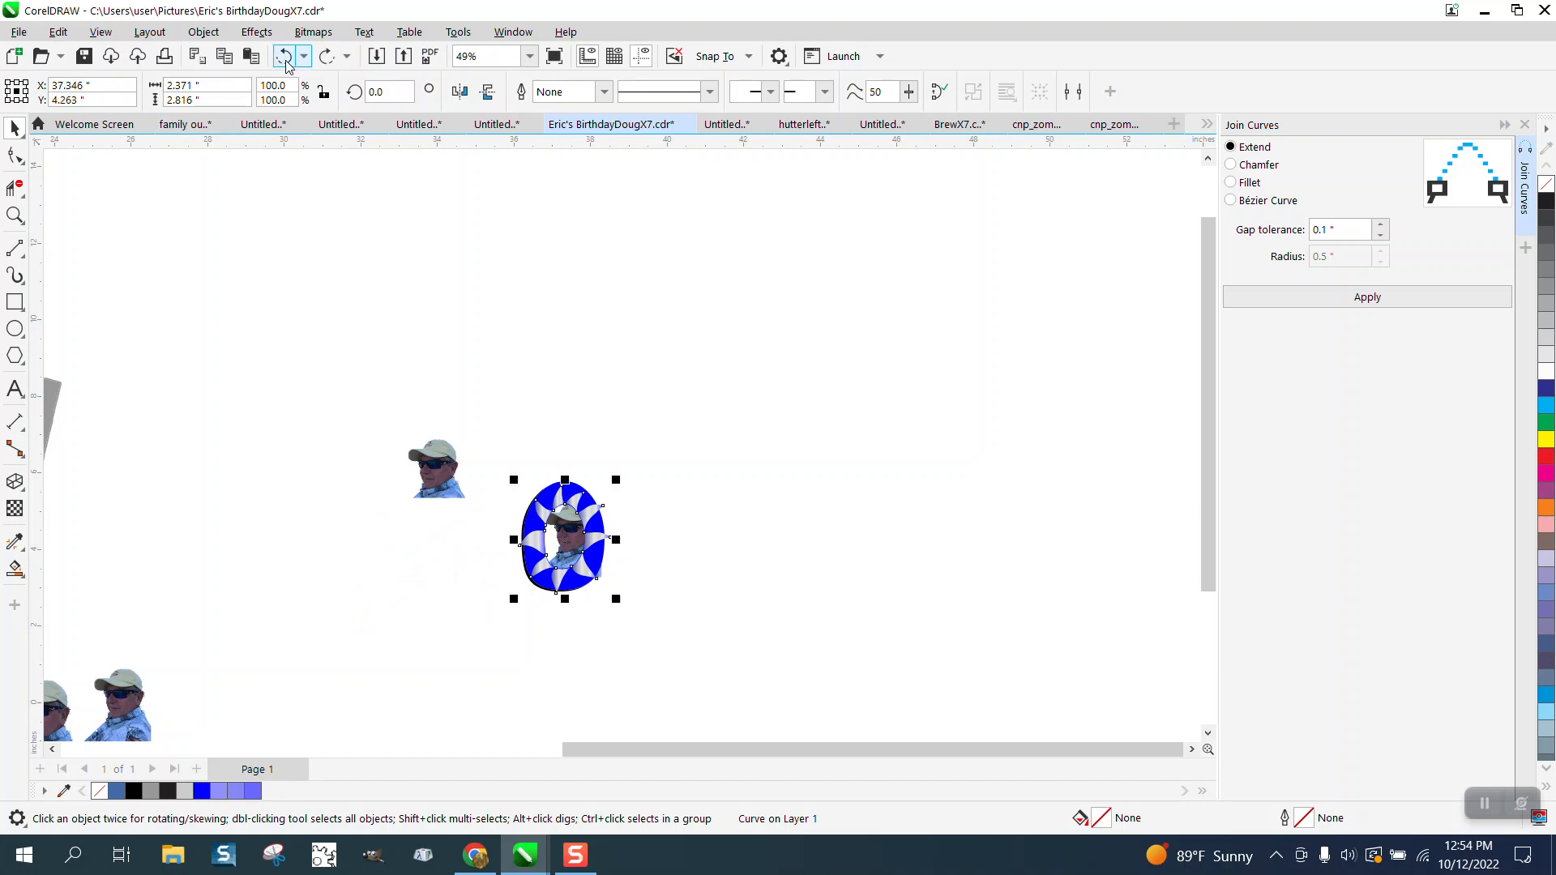